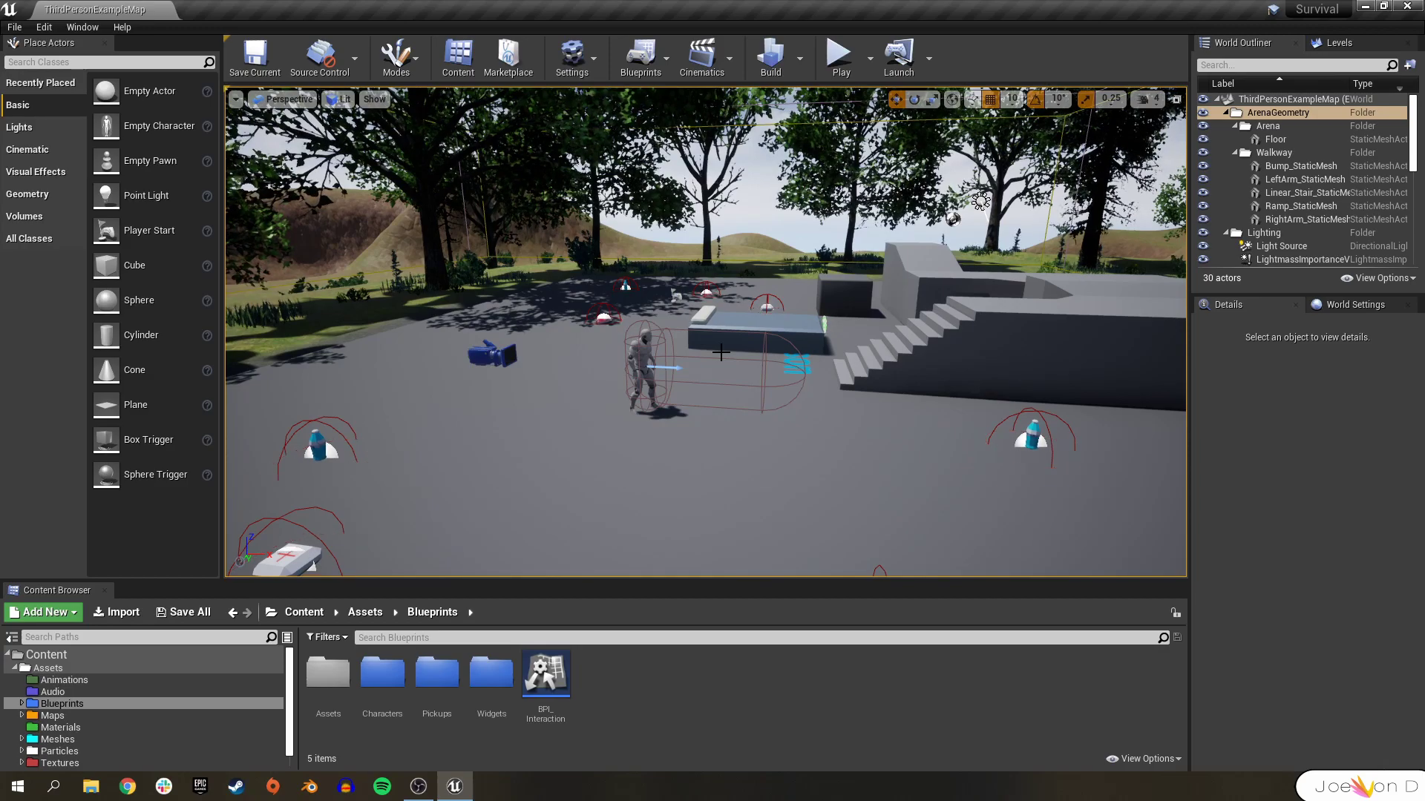
# Create a new level from the template with a floor, sky sphere and player start, and delete its floor
pyautogui.moveTo(721, 353); pyautogui.dragTo(717, 336, button='right')
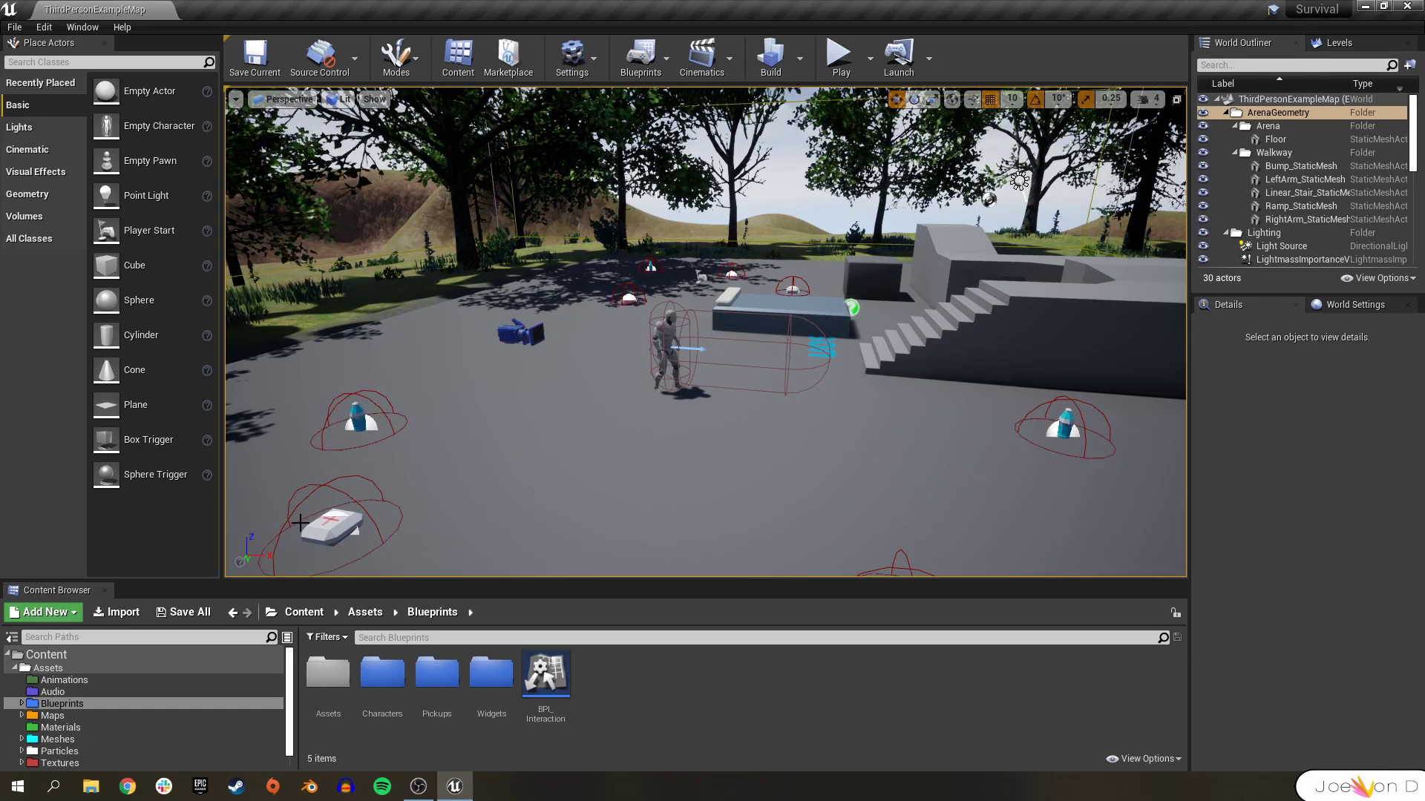
pyautogui.click(13, 28)
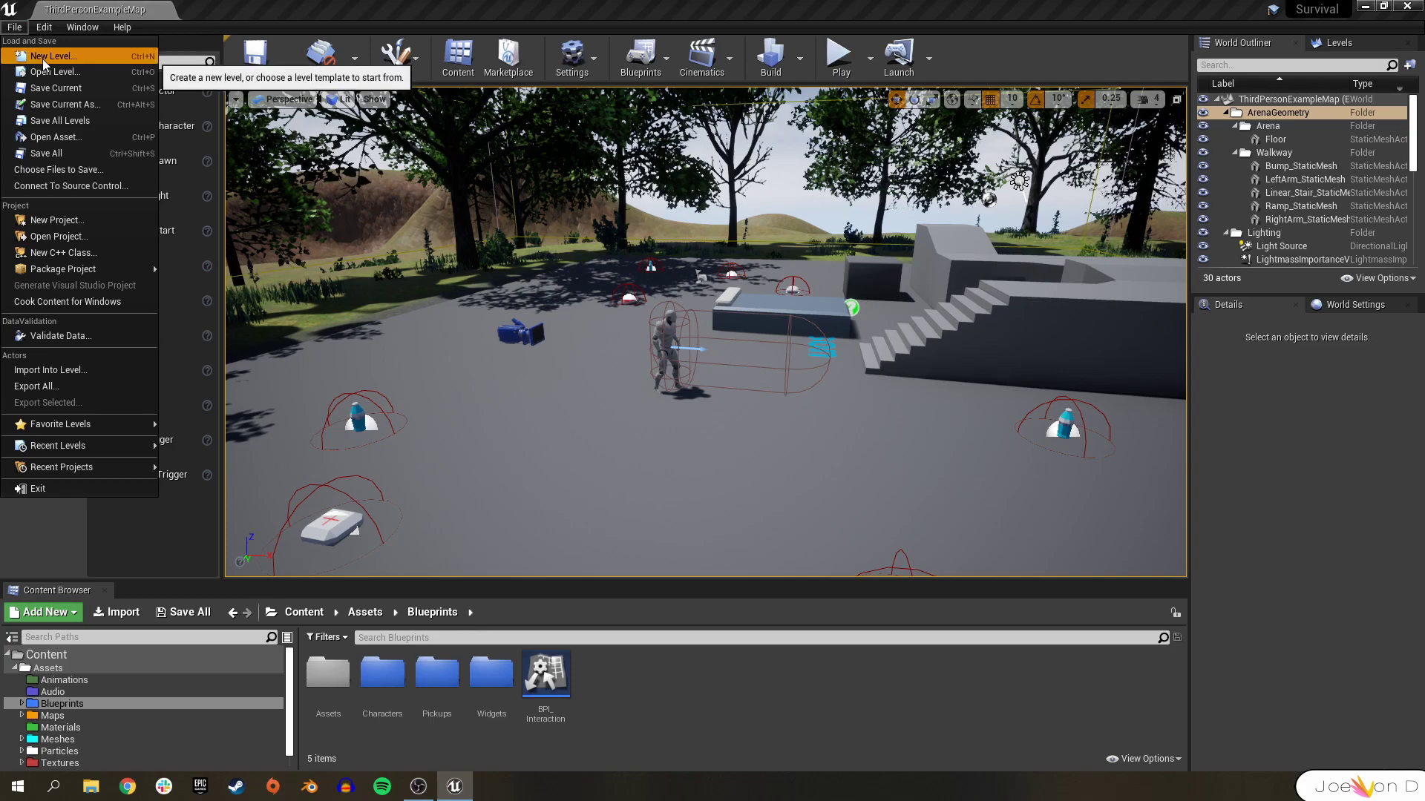
pyautogui.click(43, 58)
pyautogui.click(588, 311)
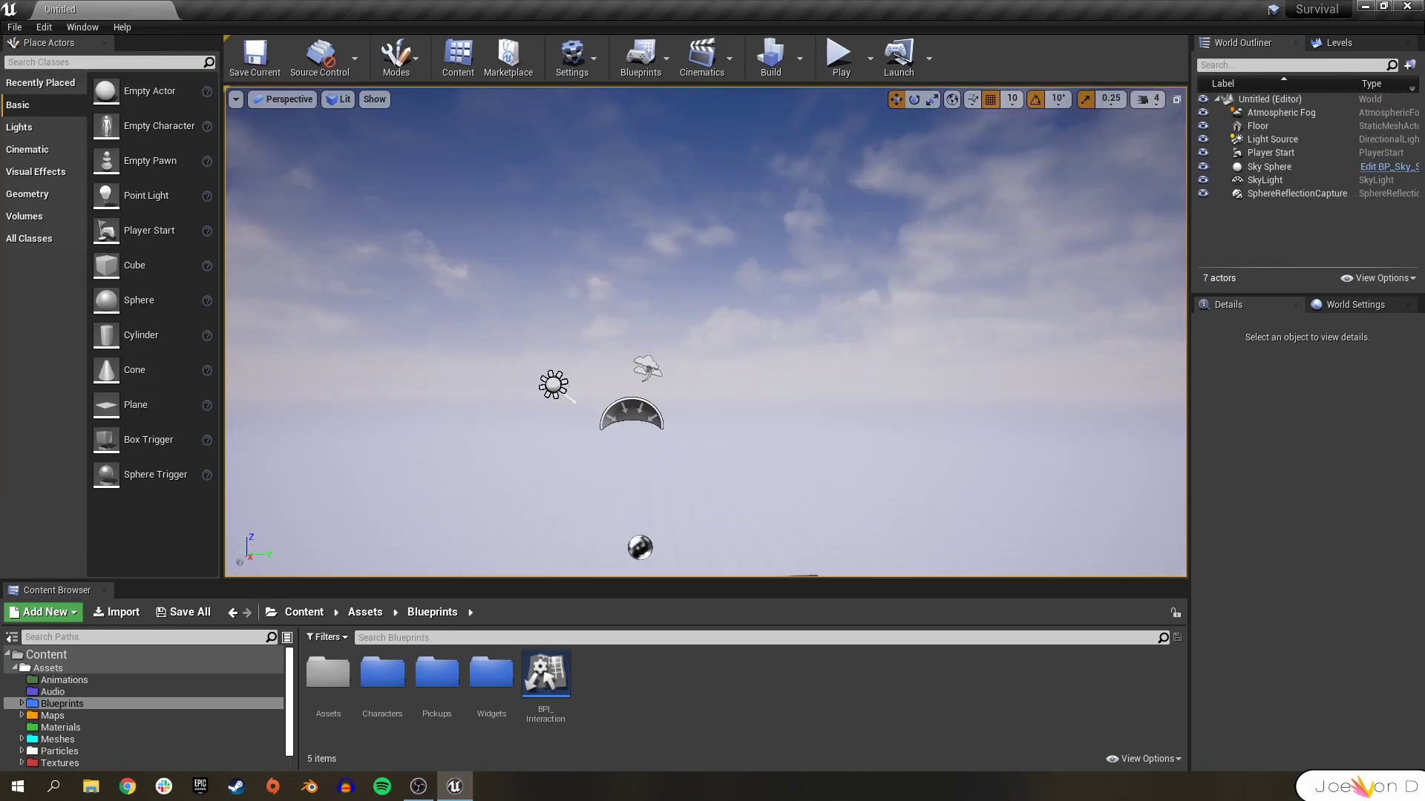
pyautogui.moveTo(811, 378); pyautogui.dragTo(734, 445, button='right')
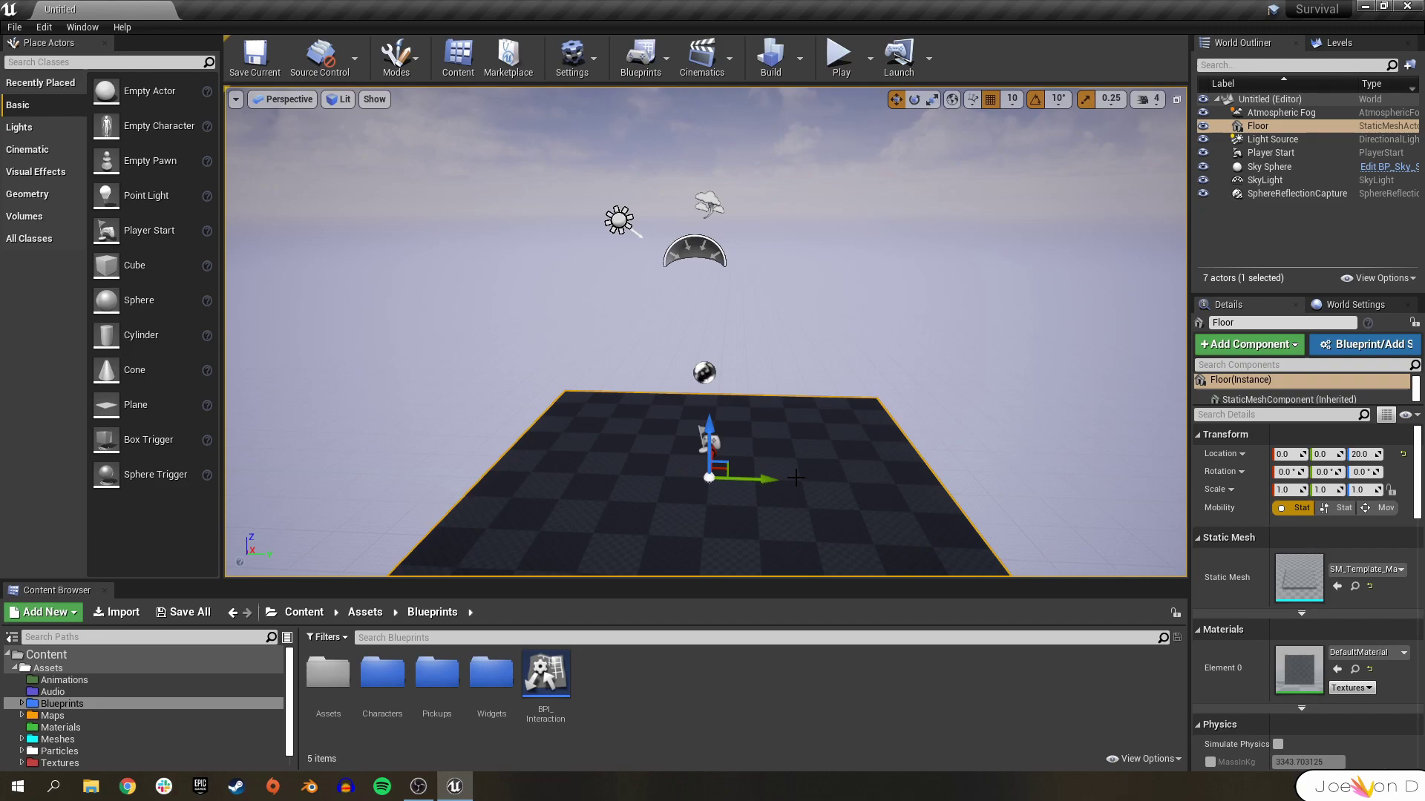
pyautogui.press('Delete')
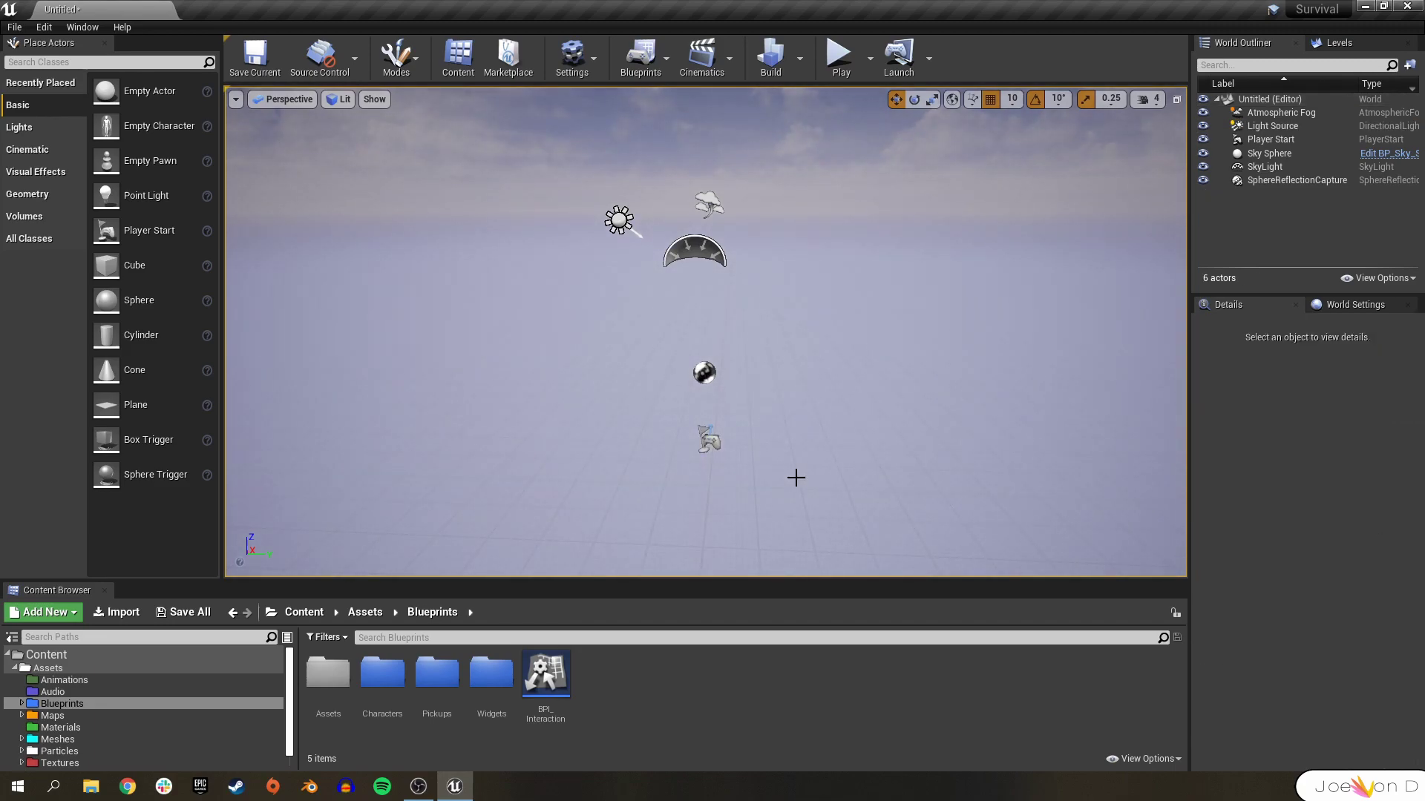
# Save the new level as MainMenuLevel in the Assets/Maps folder
pyautogui.click(14, 27)
pyautogui.click(65, 154)
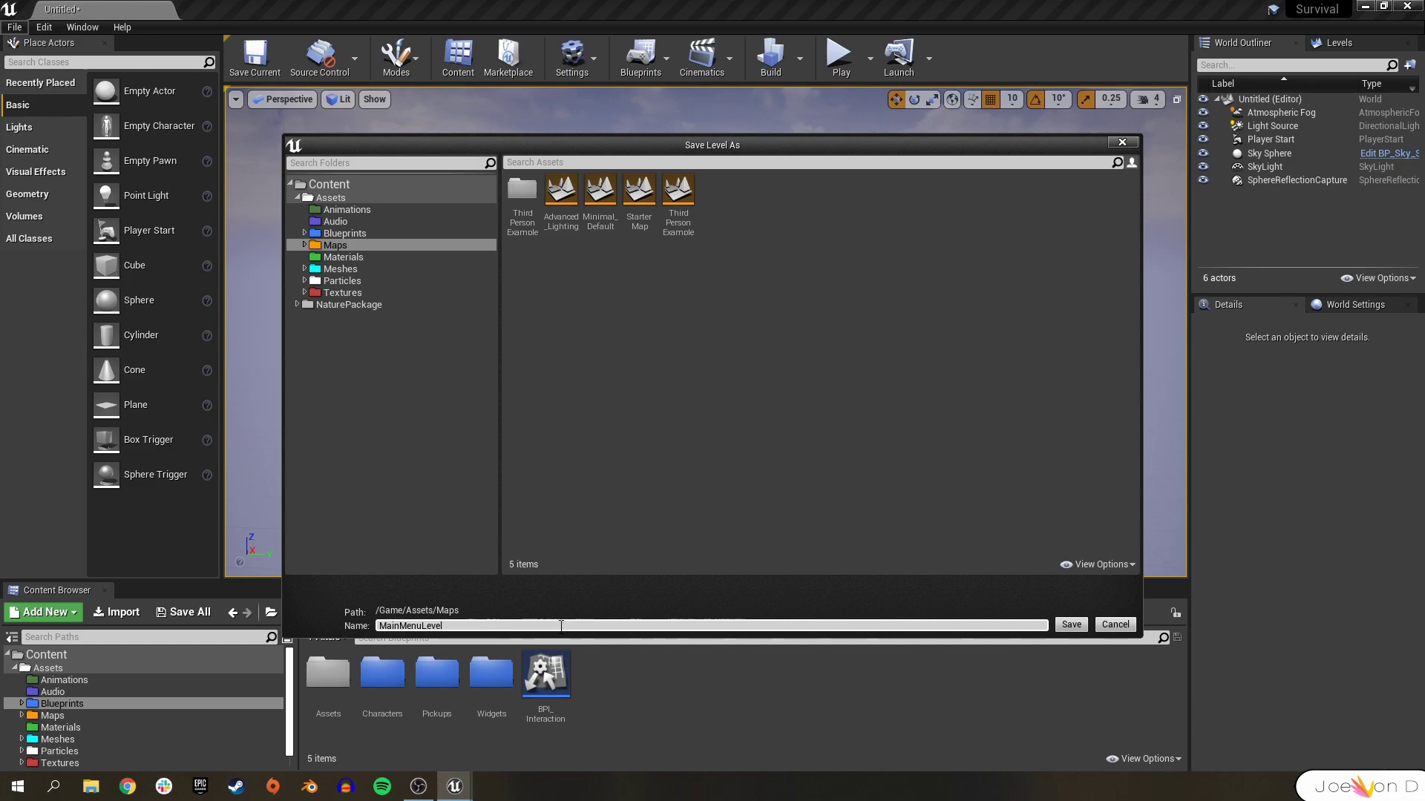
pyautogui.write('MainMenuLevel')
pyautogui.press('Return')
# Create a Widget Blueprint named MainMenuWidget in the Blueprints/Widgets folder
pyautogui.click(52, 715)
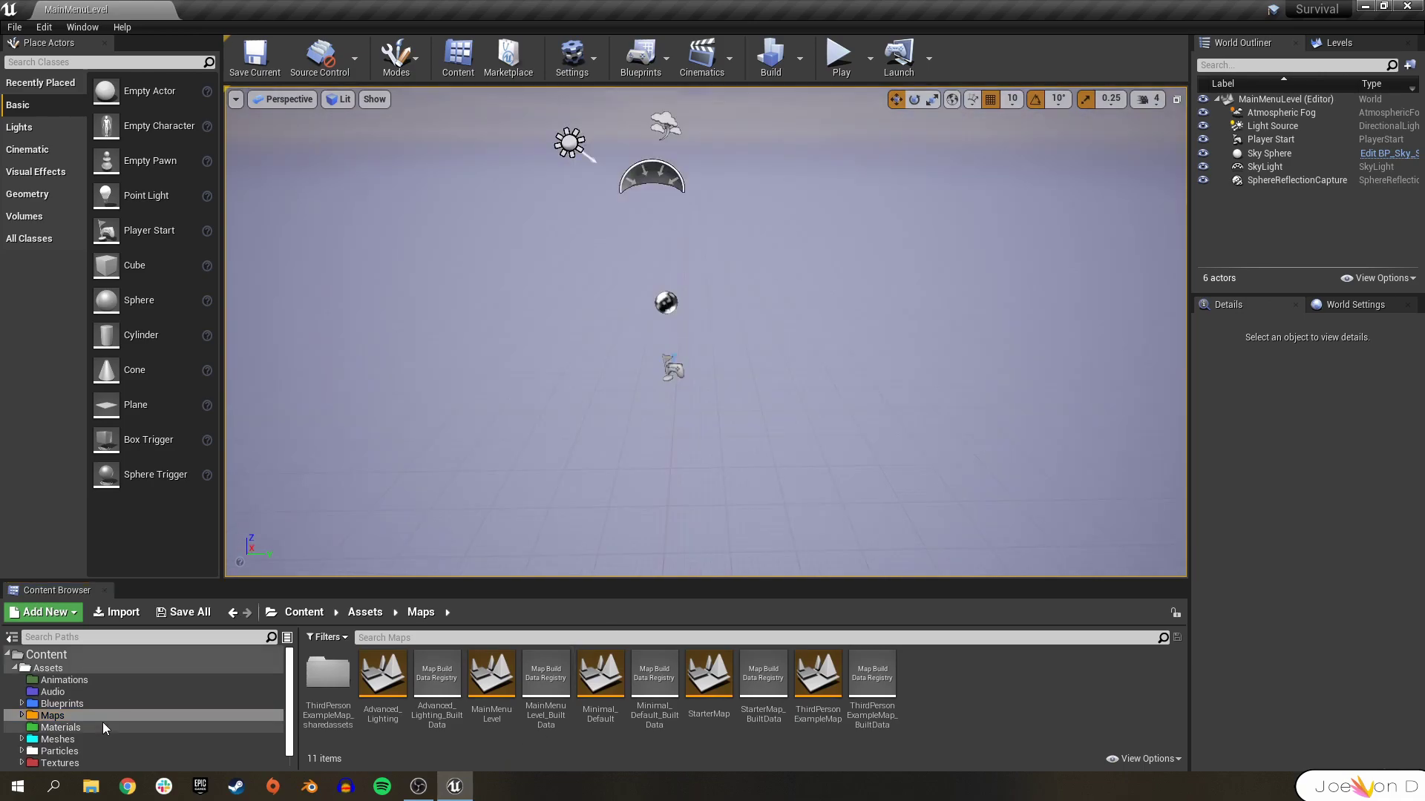
pyautogui.click(65, 704)
pyautogui.doubleClick(486, 692)
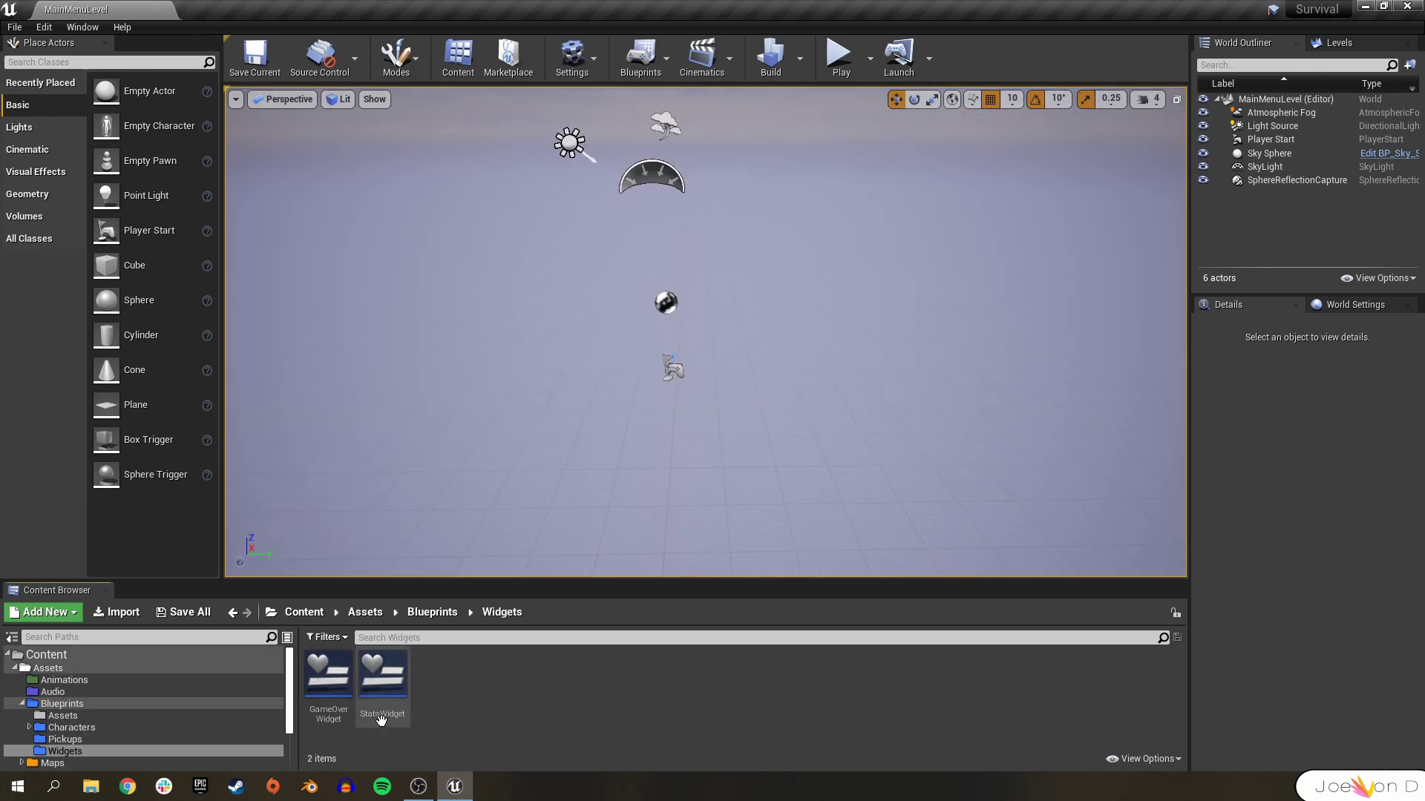
pyautogui.rightClick(445, 697)
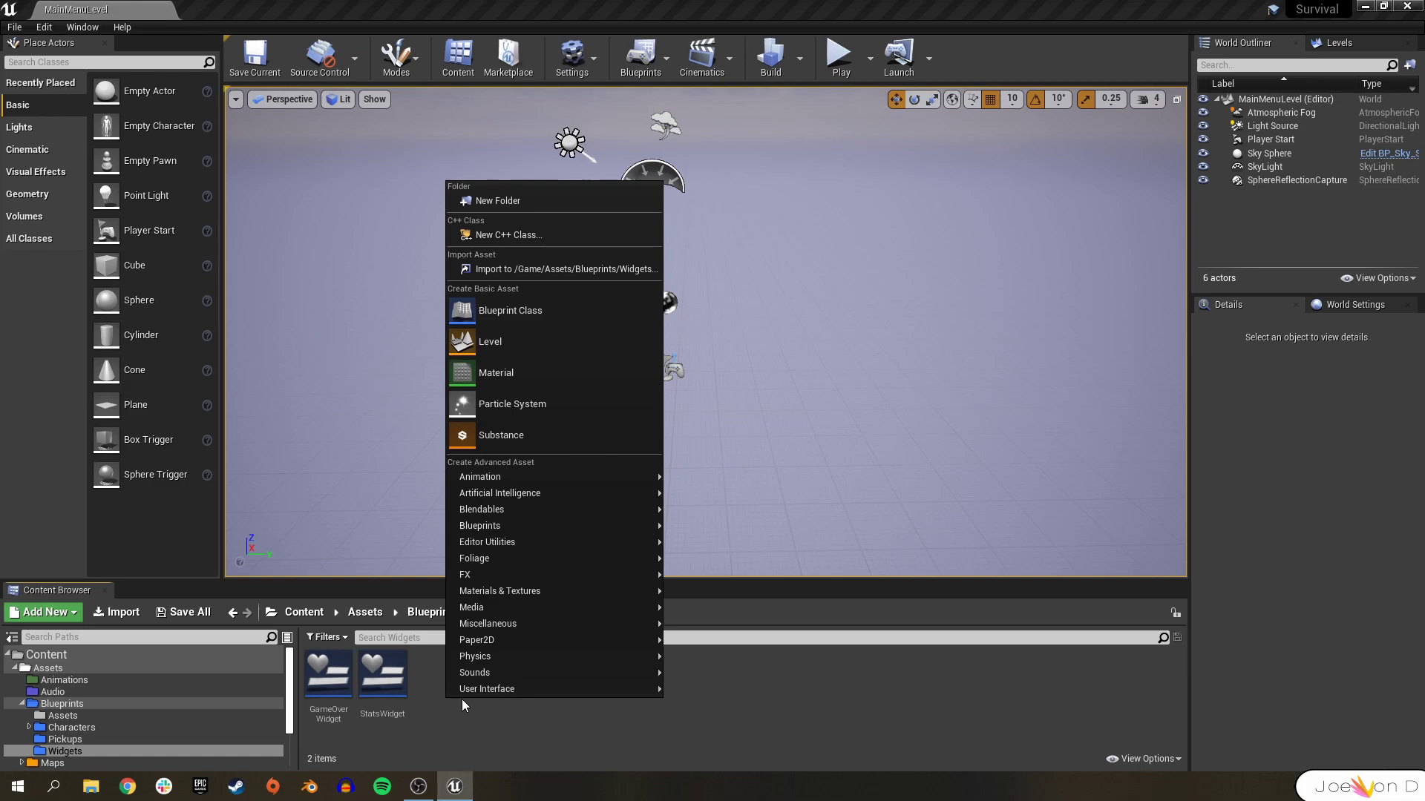
pyautogui.moveTo(491, 696)
pyautogui.click(688, 755)
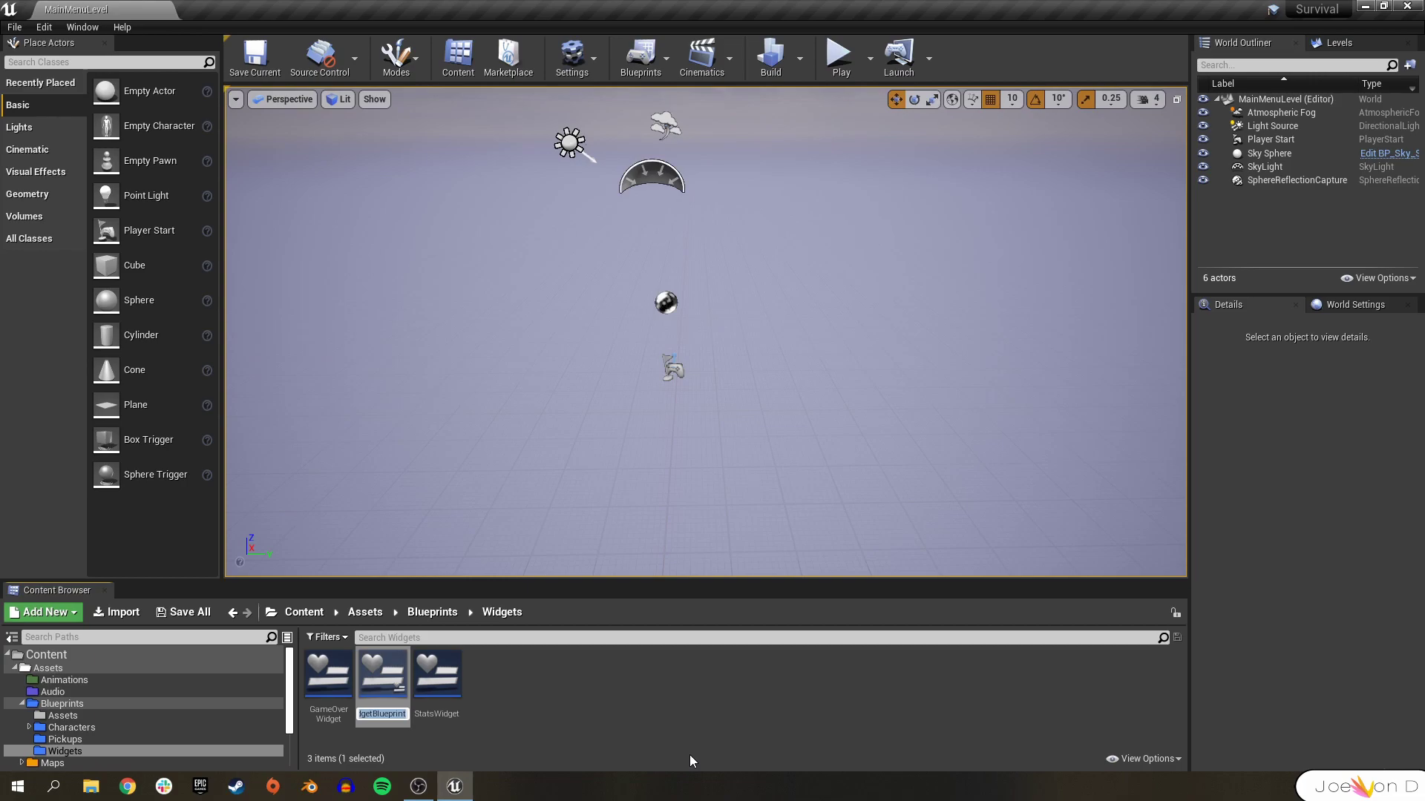
pyautogui.write('MainMenuWidget')
pyautogui.press('Return')
pyautogui.click(581, 699)
# Open MainMenuWidget for editing, add a Text block to its Canvas Panel, and save the widget
pyautogui.doubleClick(380, 677)
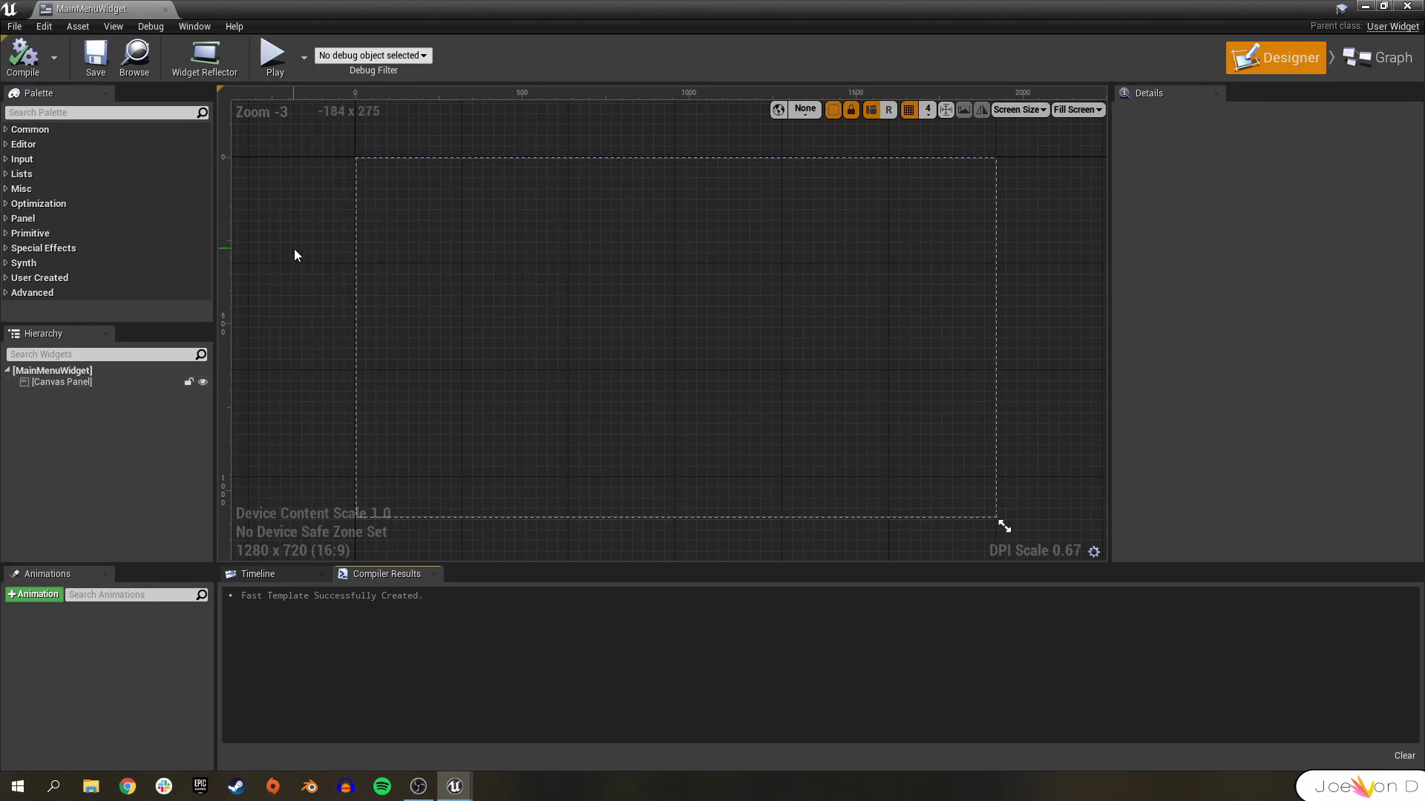
pyautogui.click(82, 112)
pyautogui.write('text')
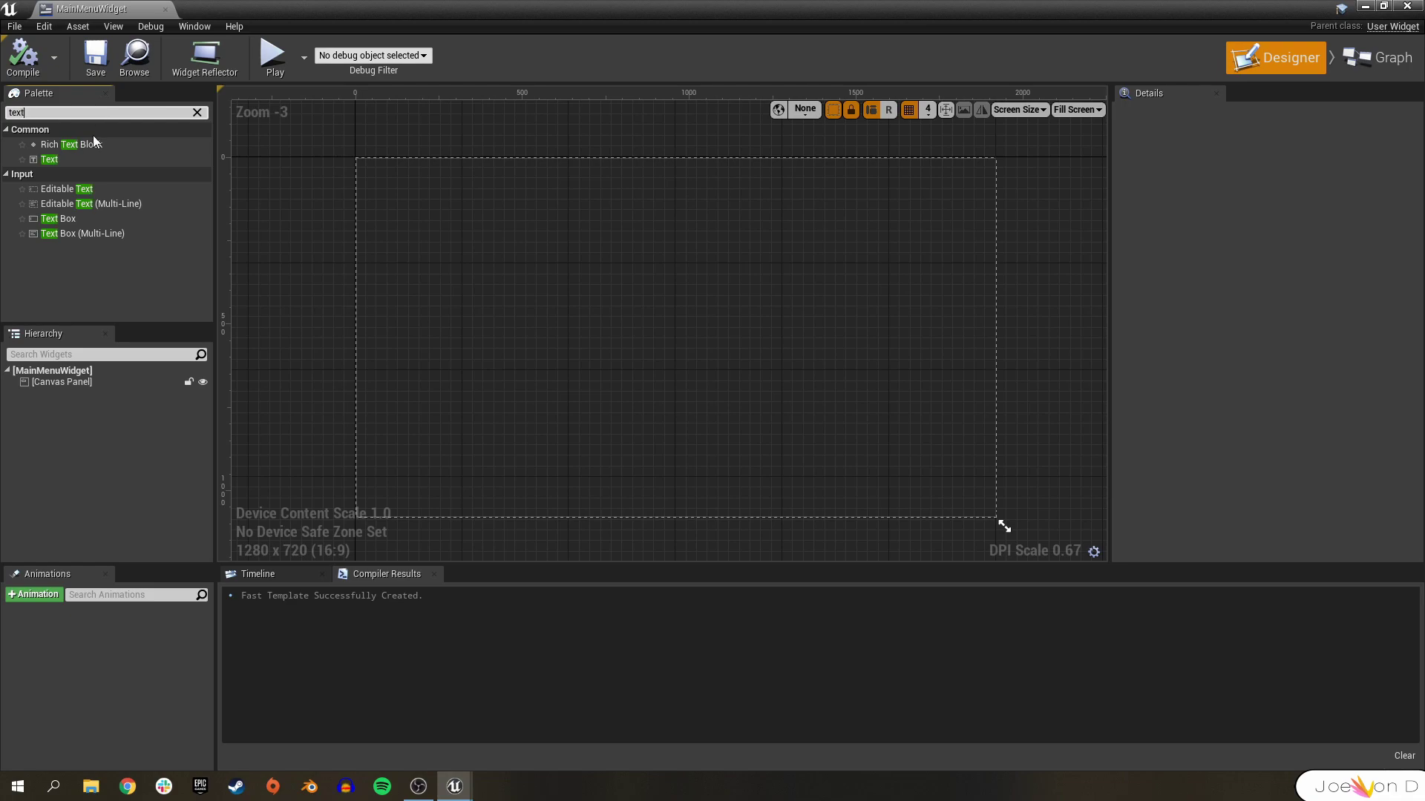
pyautogui.moveTo(95, 159); pyautogui.dragTo(90, 387)
pyautogui.hotkey('ctrl', 's')
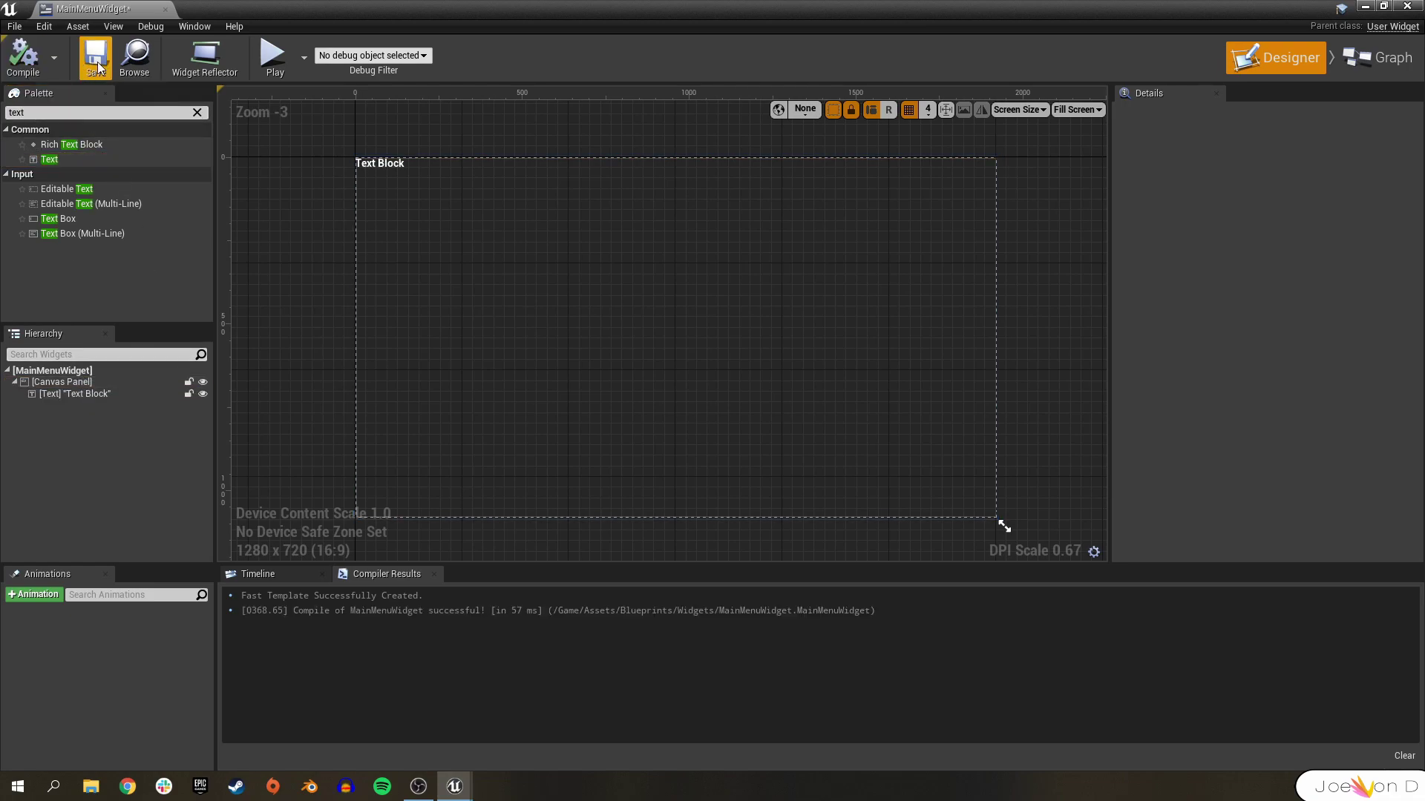
# Anchor the text block to the top centre of the canvas and reset its X position to 0
pyautogui.click(89, 386)
pyautogui.click(89, 393)
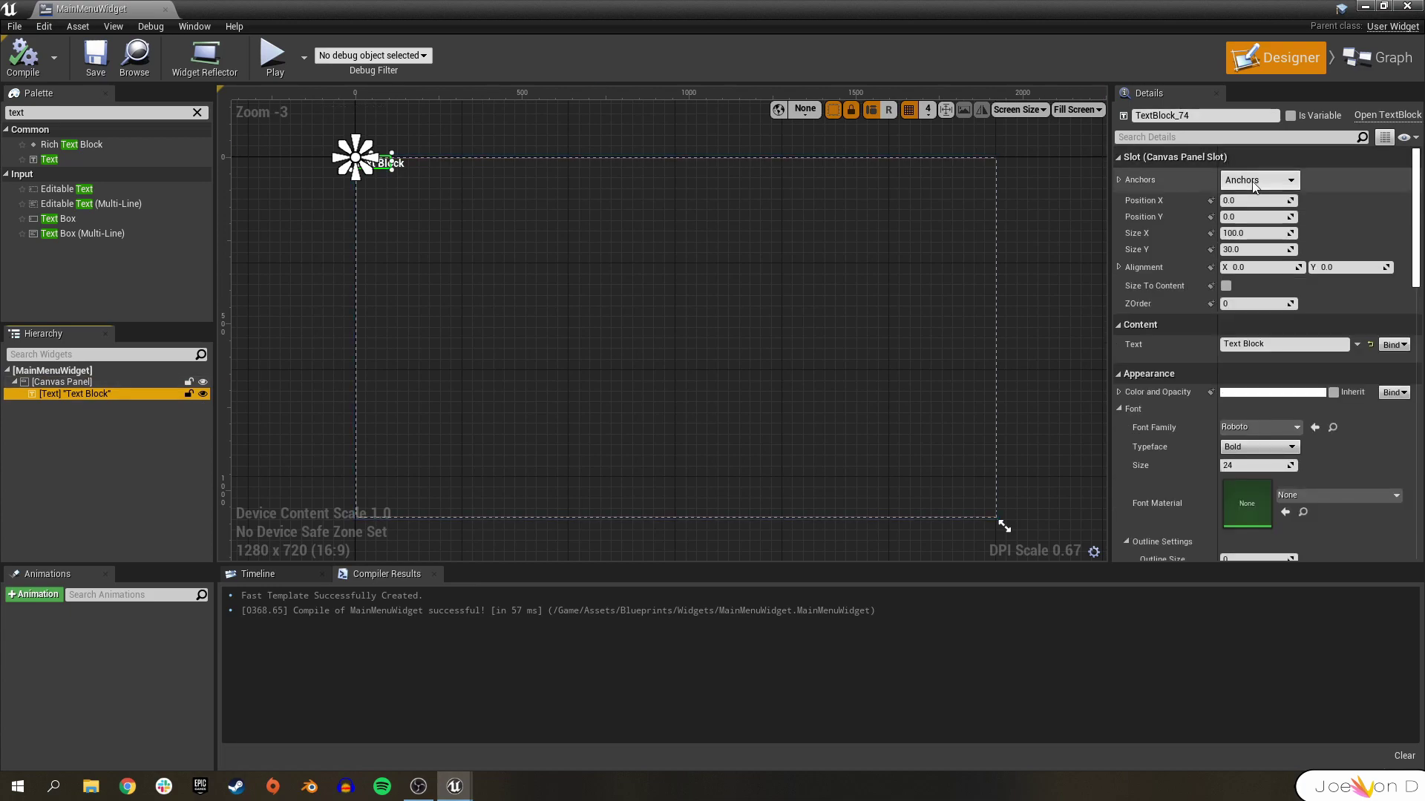
pyautogui.click(1271, 180)
pyautogui.click(1294, 219)
pyautogui.click(1271, 182)
pyautogui.click(1279, 201)
pyautogui.click(1307, 201)
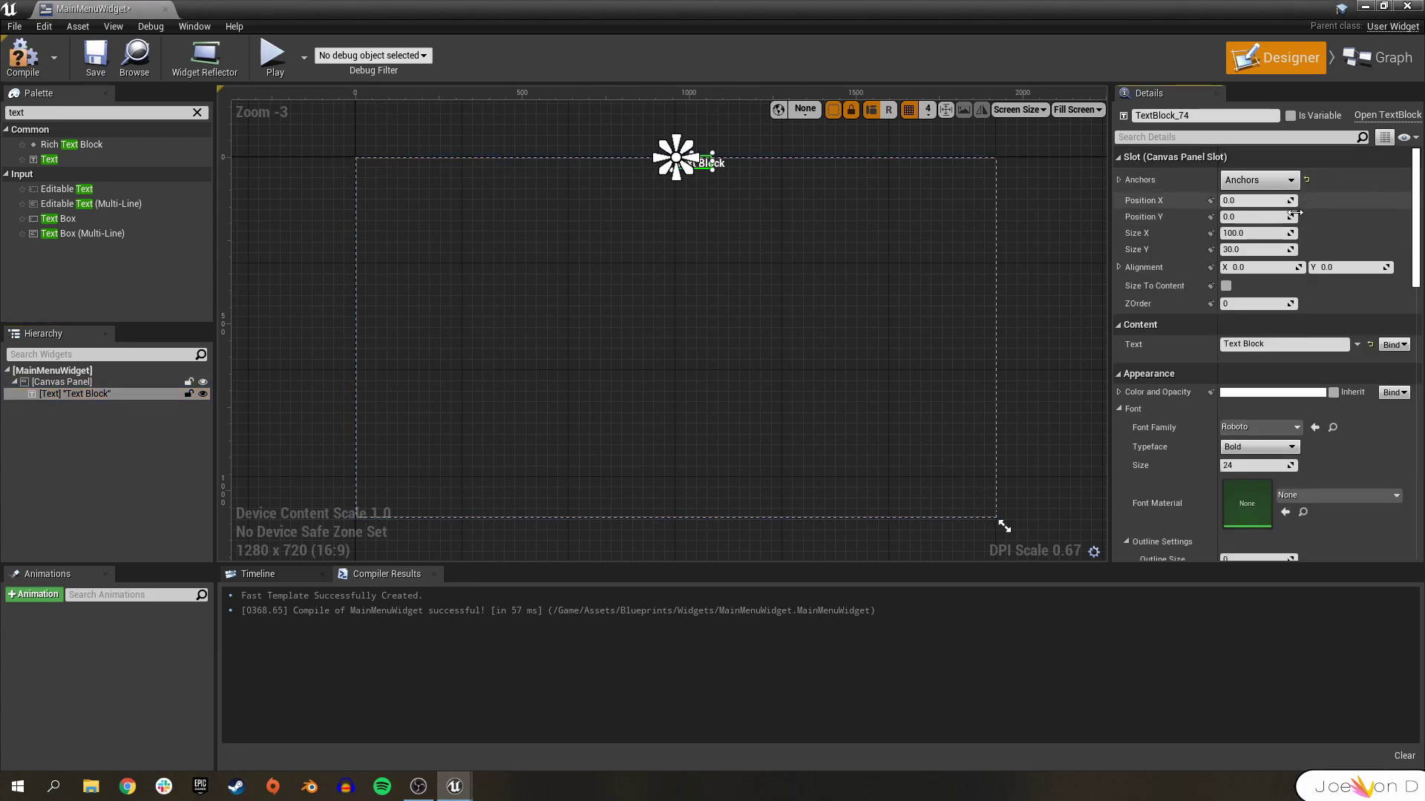
# Set the text block's X alignment to 0.5
pyautogui.click(1264, 268)
pyautogui.write('0.5')
pyautogui.press('Return')
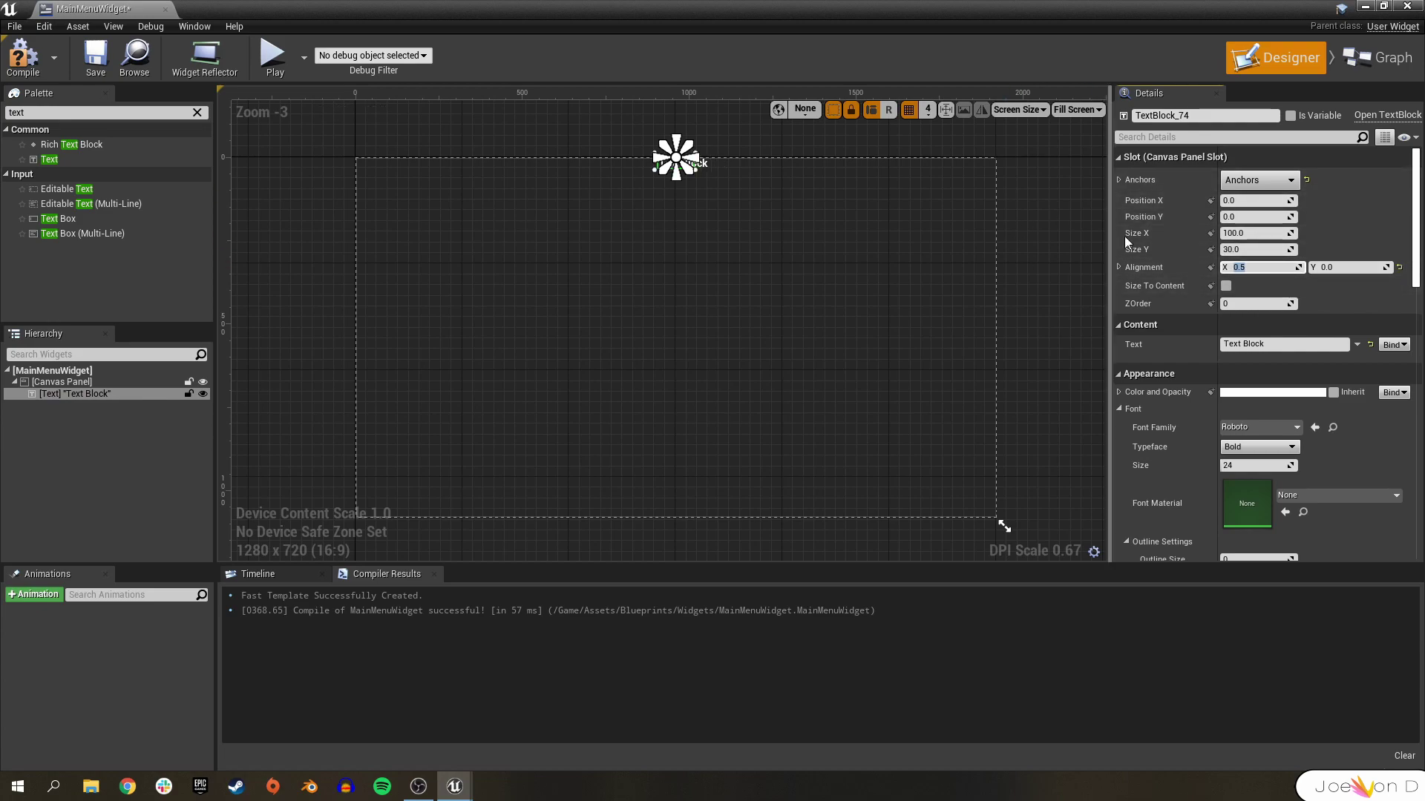
# Set the text block's Y position to 200 and compile the widget
pyautogui.click(1275, 213)
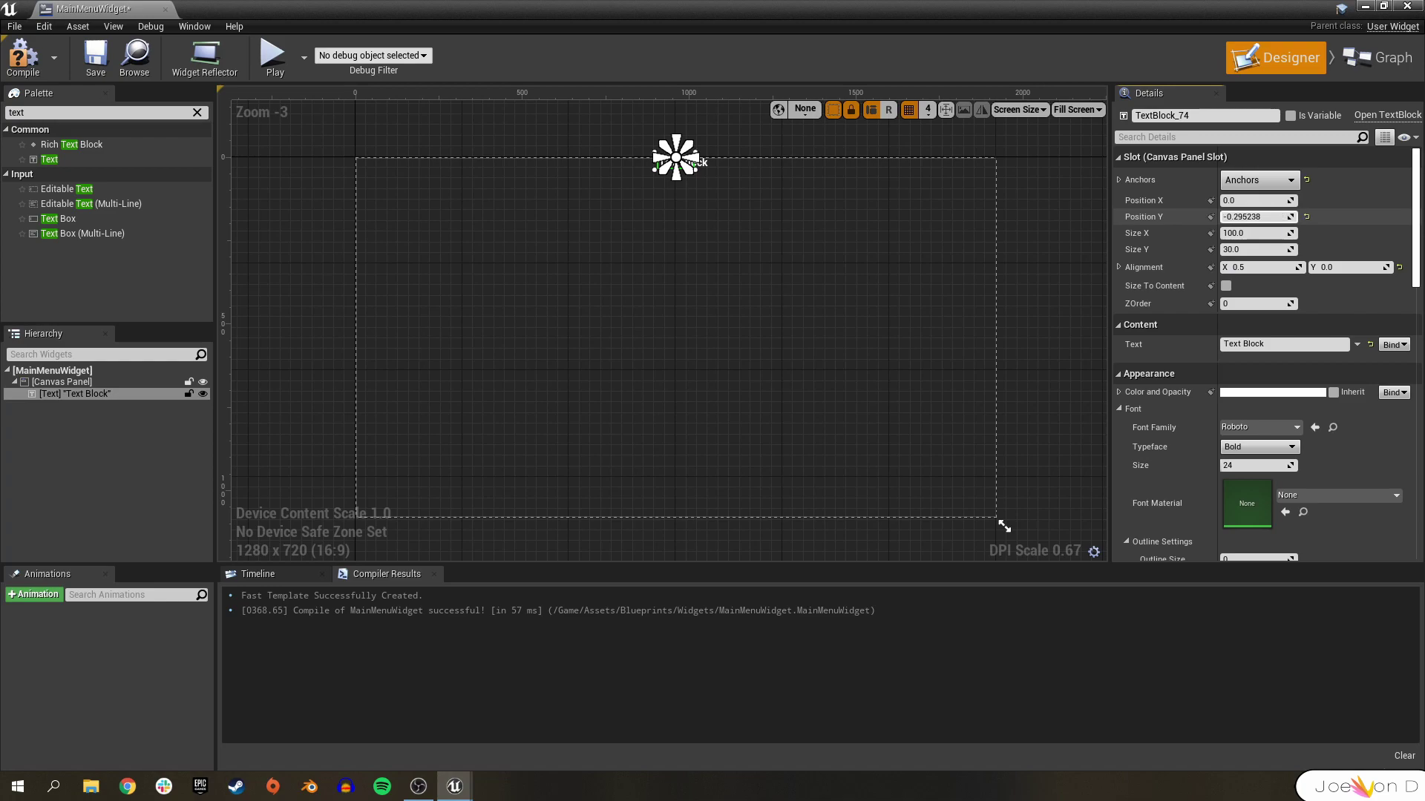
pyautogui.moveTo(1276, 216)
pyautogui.mouseDown()
pyautogui.moveTo(1307, 217)
pyautogui.moveTo(1270, 215)
pyautogui.mouseUp()
pyautogui.click(1270, 216)
pyautogui.write('200')
pyautogui.press('Return')
pyautogui.press('F7')
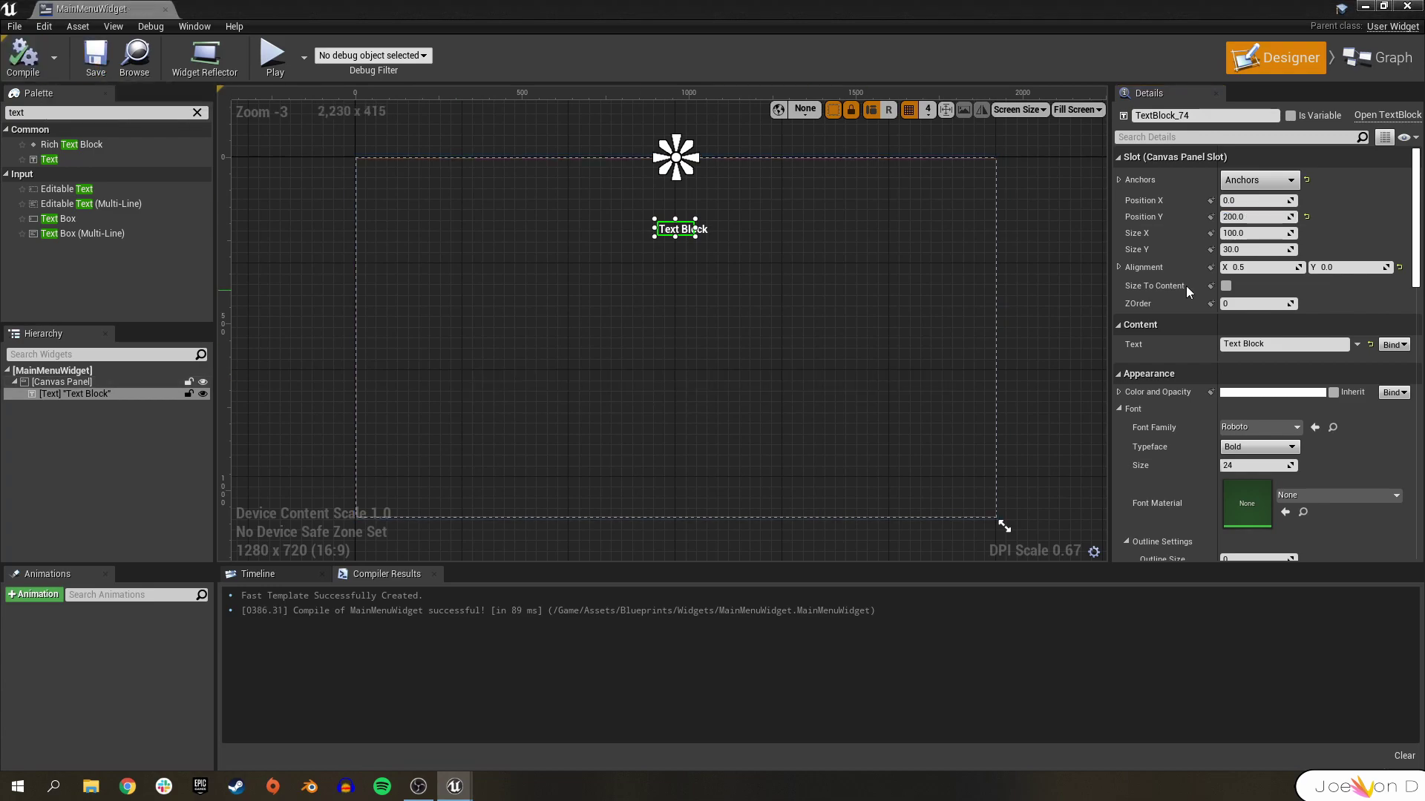
# Enable Size To Content on the text block, set its font size to 120, and compile and save
pyautogui.click(1226, 286)
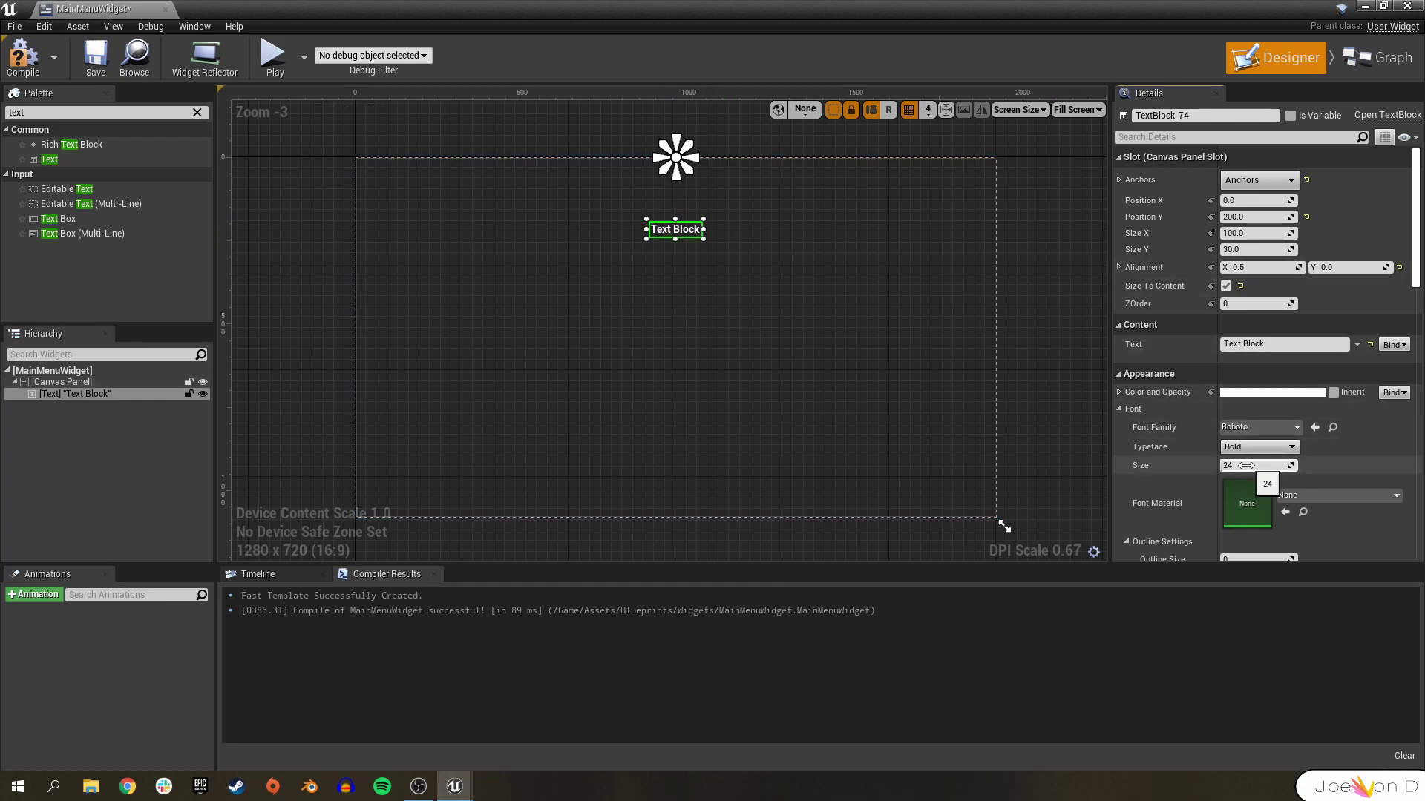
pyautogui.click(1246, 465)
pyautogui.write('120')
pyautogui.press('Return')
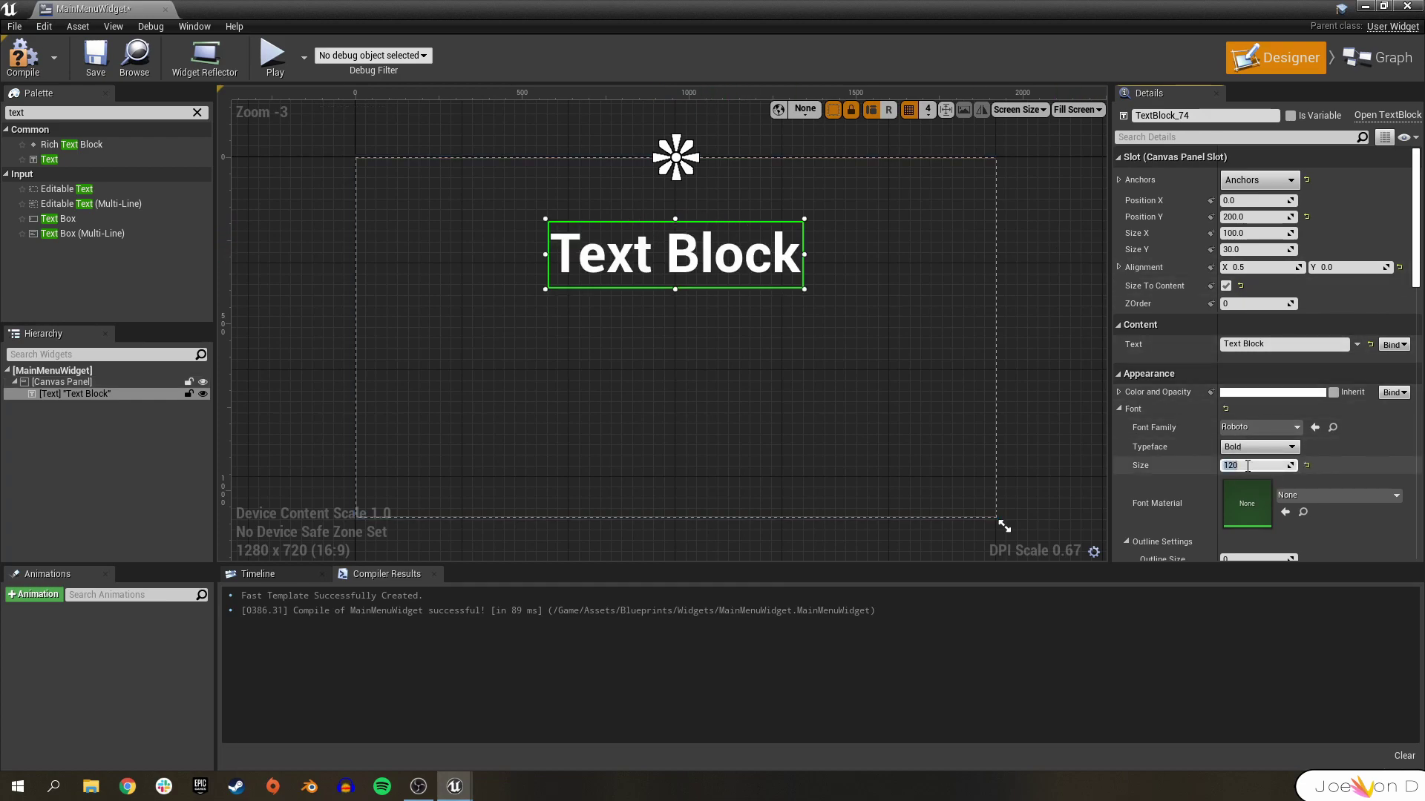
pyautogui.click(23, 58)
pyautogui.click(95, 58)
# Change the text block's content to "Survival Game"
pyautogui.moveTo(1266, 343); pyautogui.dragTo(1199, 336)
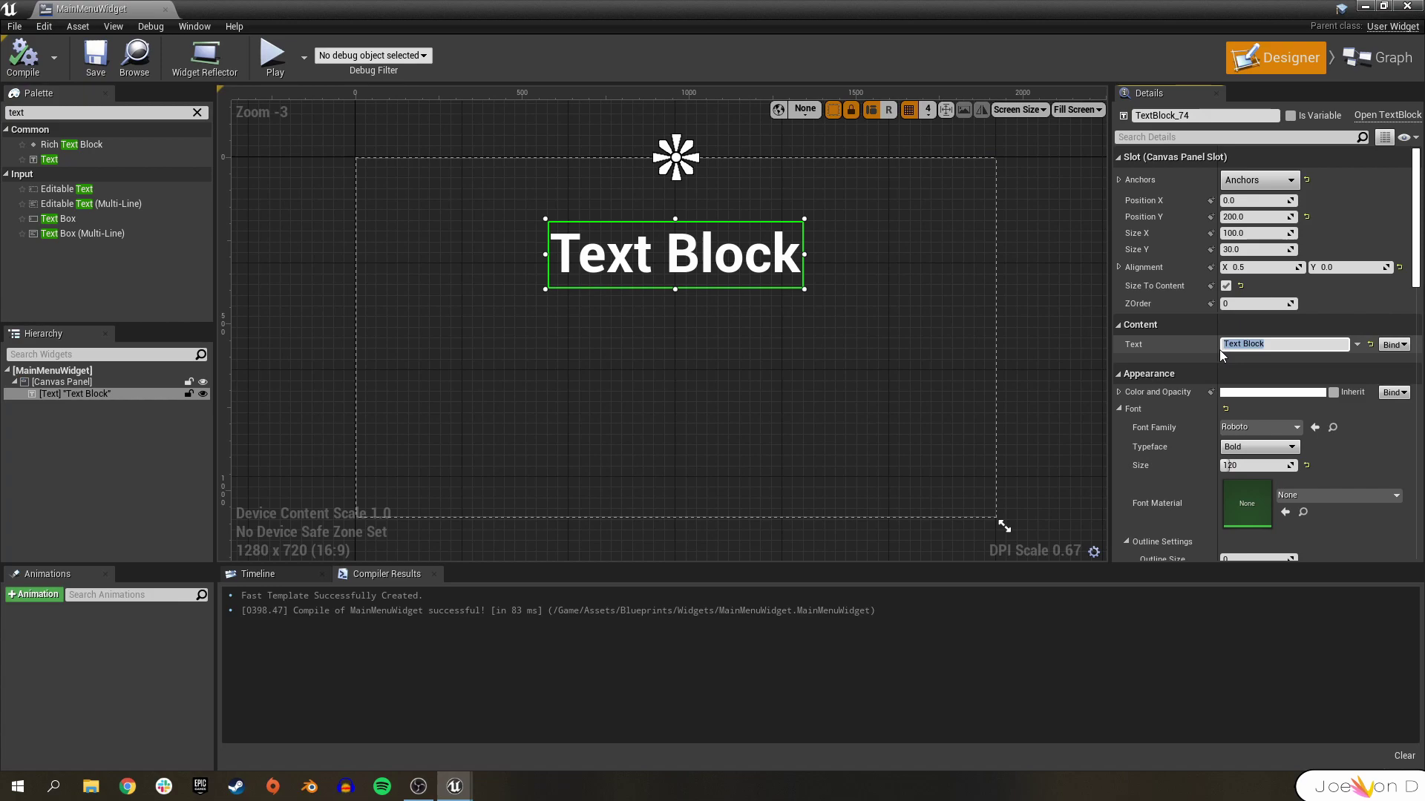
pyautogui.write('Survival Game')
pyautogui.press('Return')
# Give the title text an outline size of 12 and a black shadow colour with alpha 1
pyautogui.scroll(-5, 1219, 350)
pyautogui.moveTo(1254, 393); pyautogui.dragTo(1273, 393)
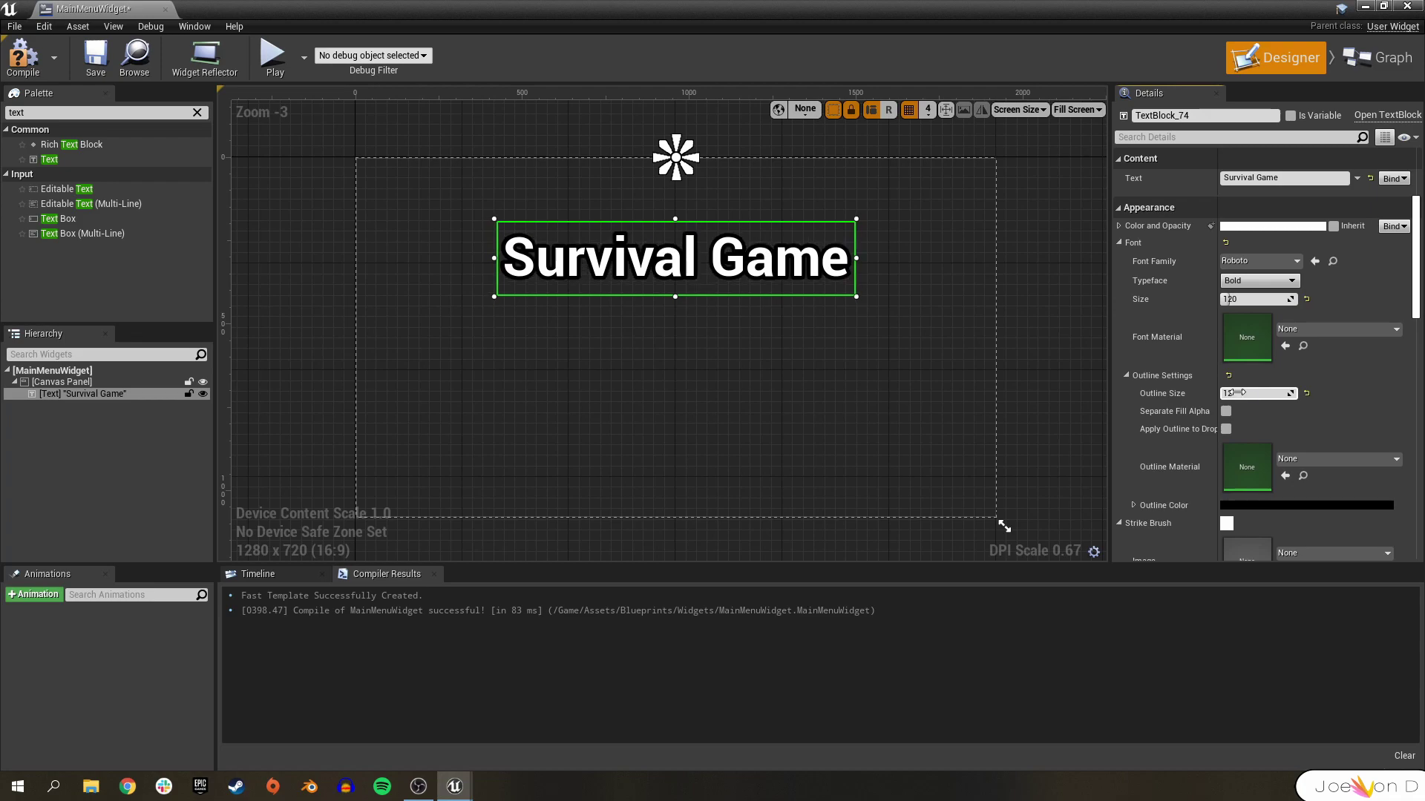
pyautogui.scroll(-5, 1226, 386)
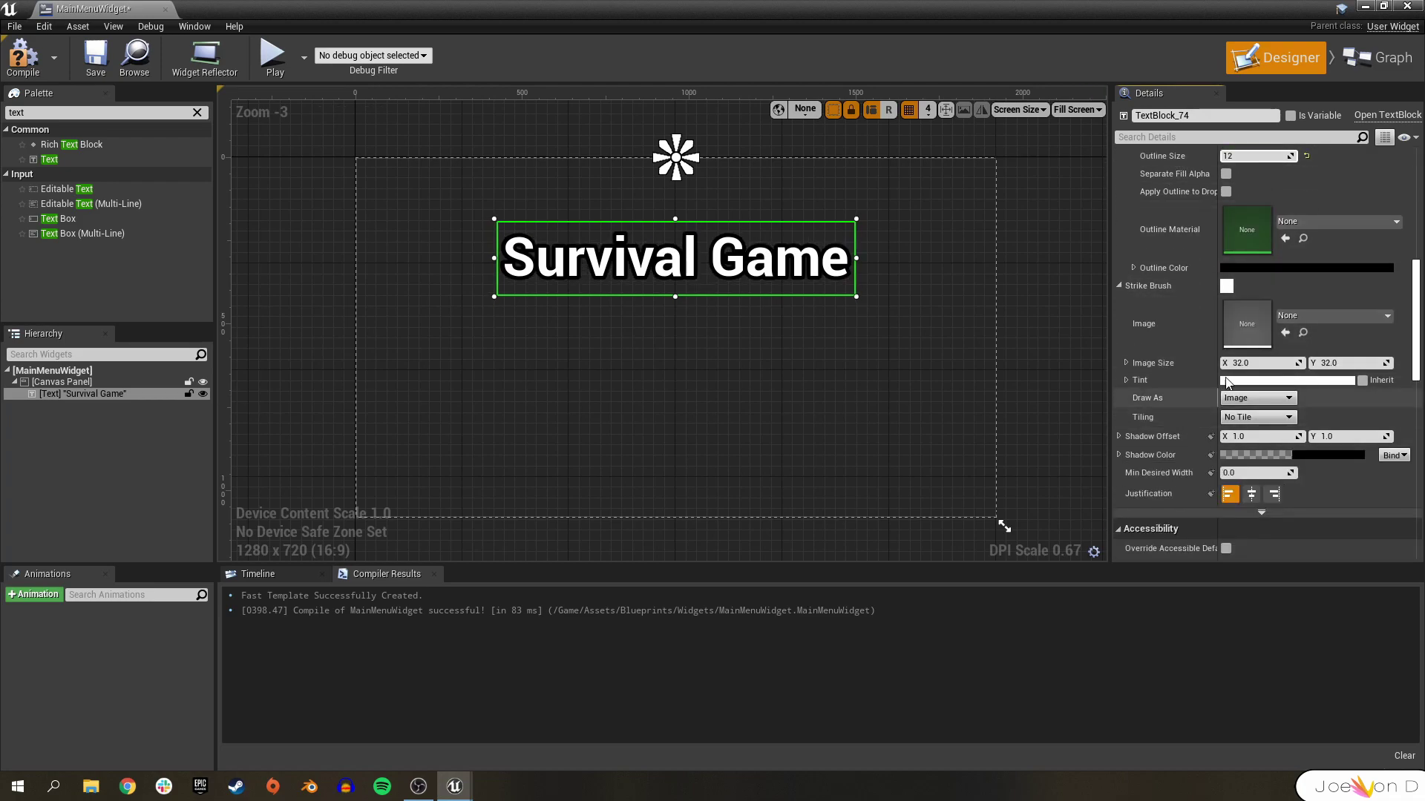
pyautogui.click(1239, 455)
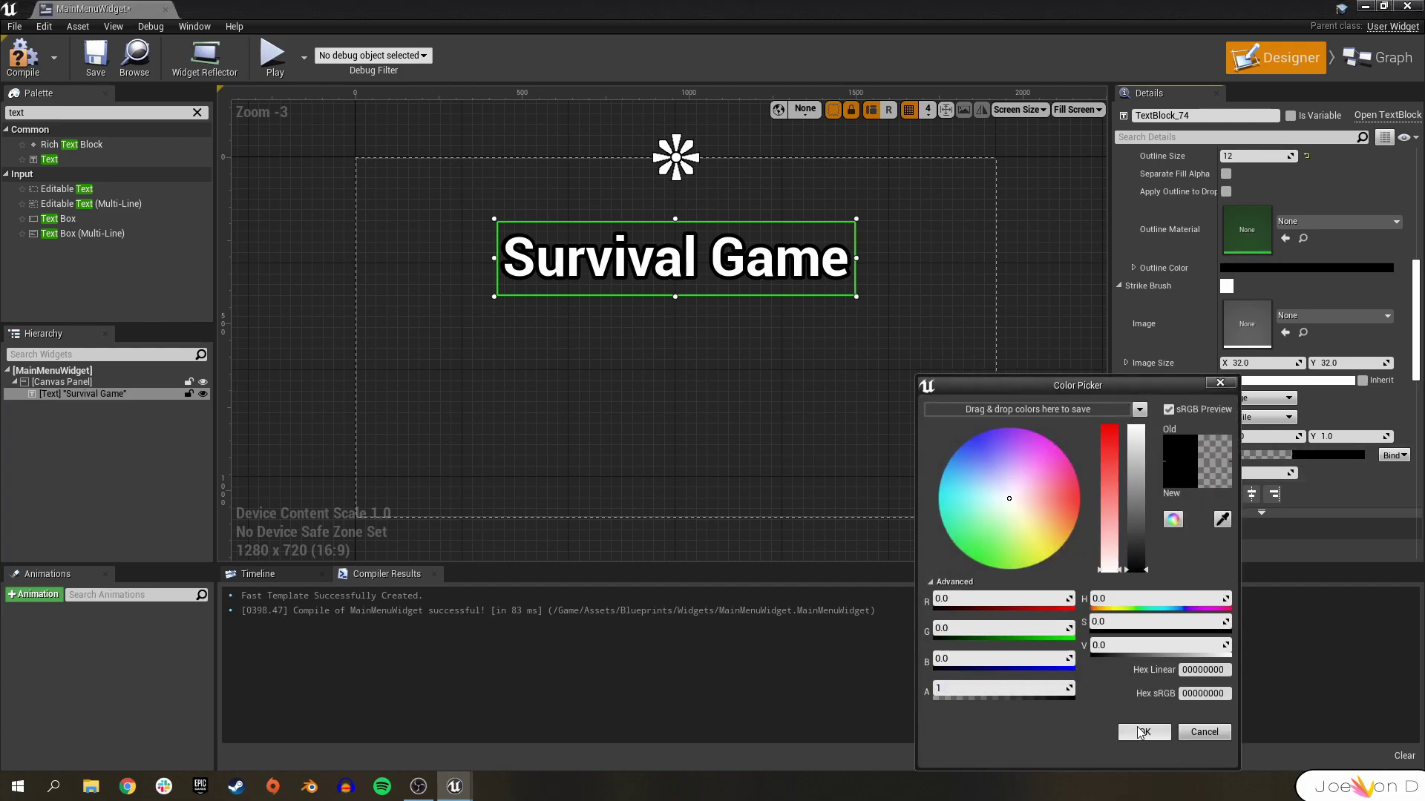
pyautogui.click(1143, 733)
# Set the title's shadow offset to 10 in X and 10 in Y, and compile and save the widget
pyautogui.click(1245, 437)
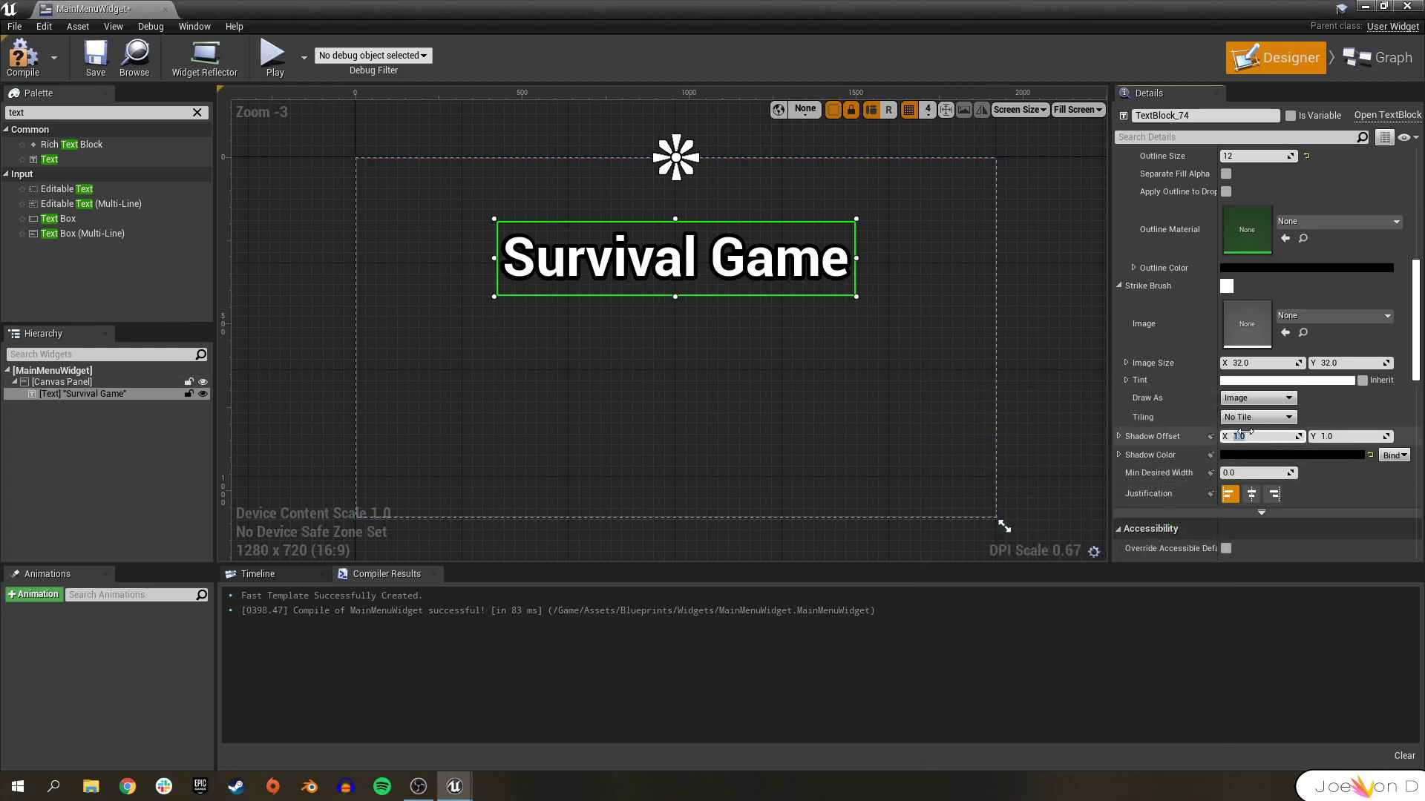
pyautogui.write('10')
pyautogui.press('Tab')
pyautogui.write('10')
pyautogui.press('Return')
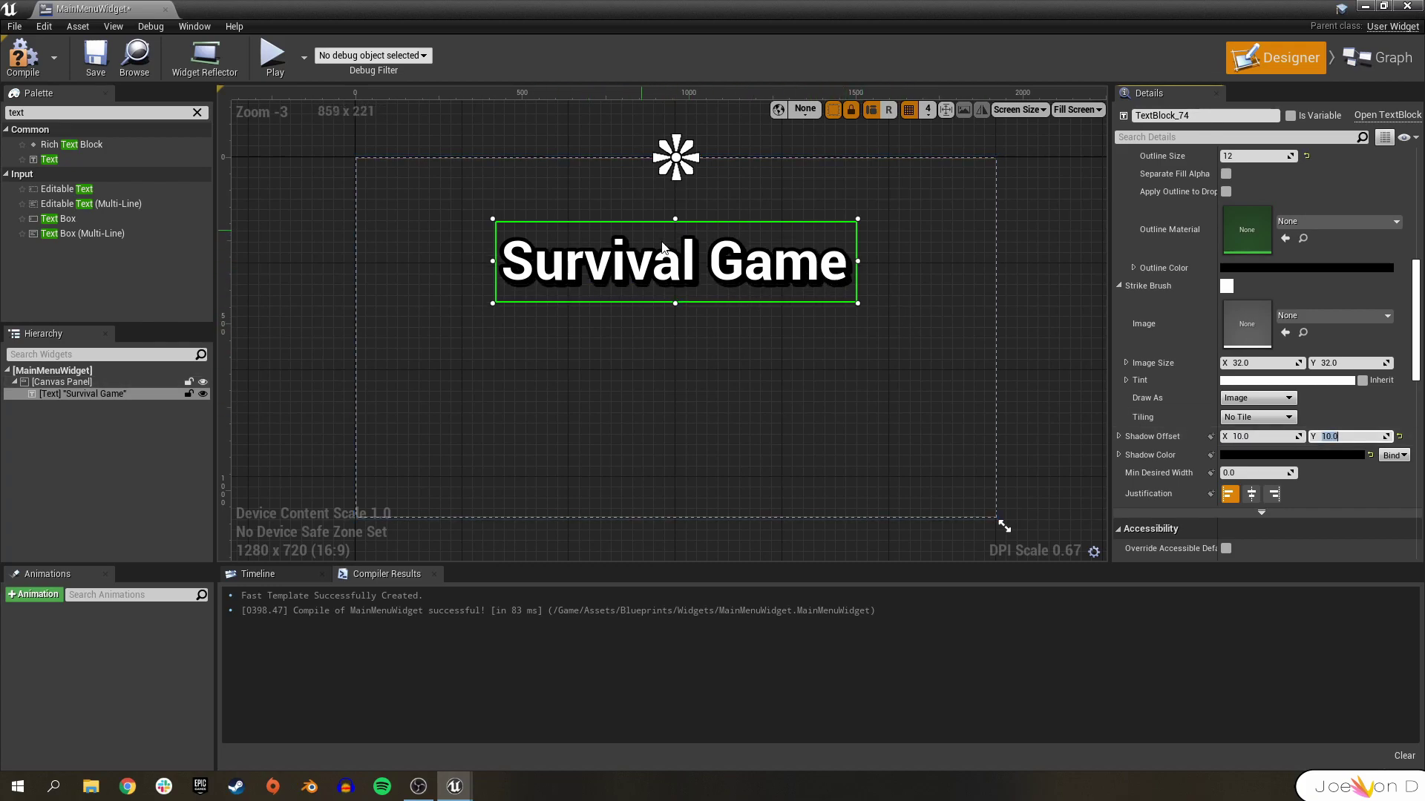
pyautogui.click(22, 55)
pyautogui.click(92, 64)
# Set the title text's Y position to 150, and compile and save the widget
pyautogui.scroll(10, 1262, 334)
pyautogui.click(1261, 216)
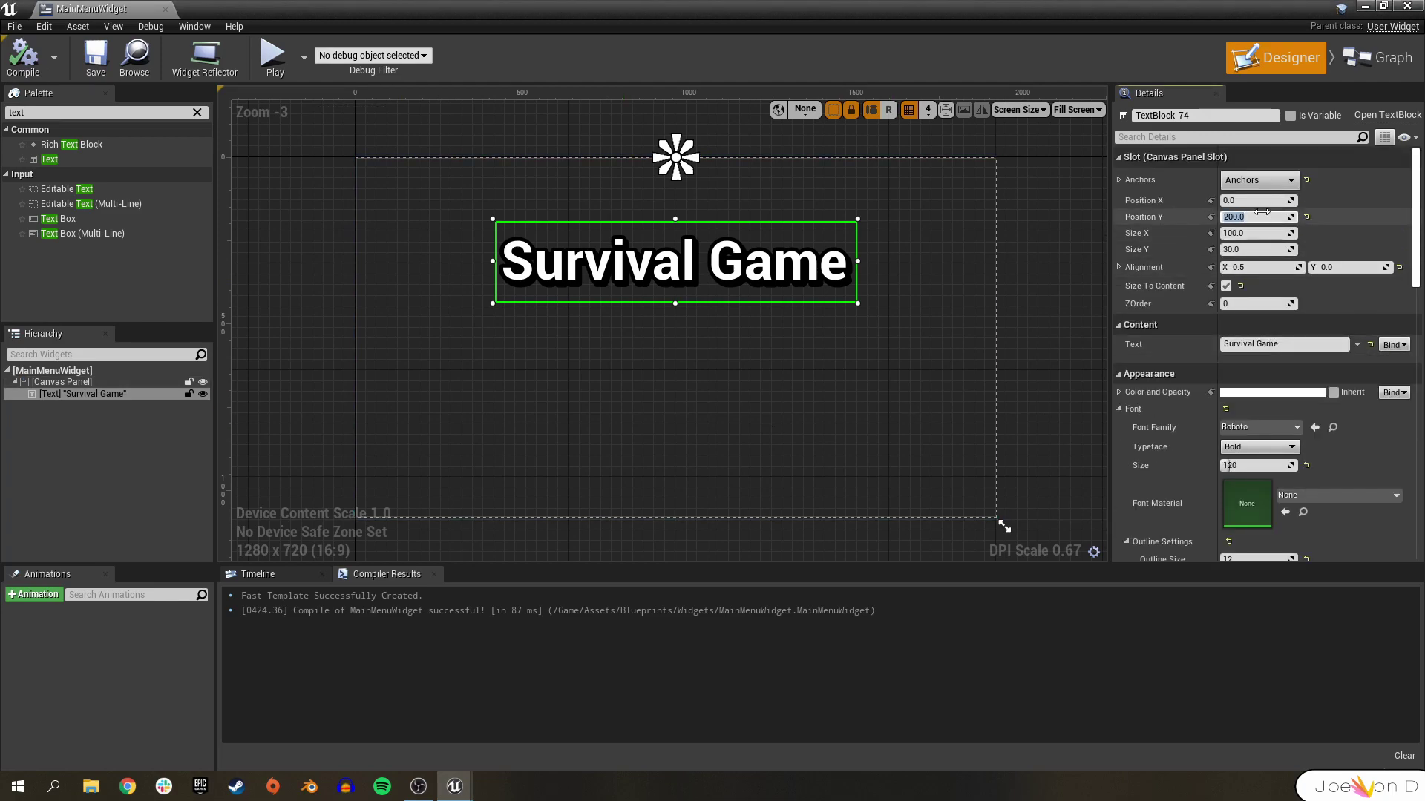
pyautogui.press('Return')
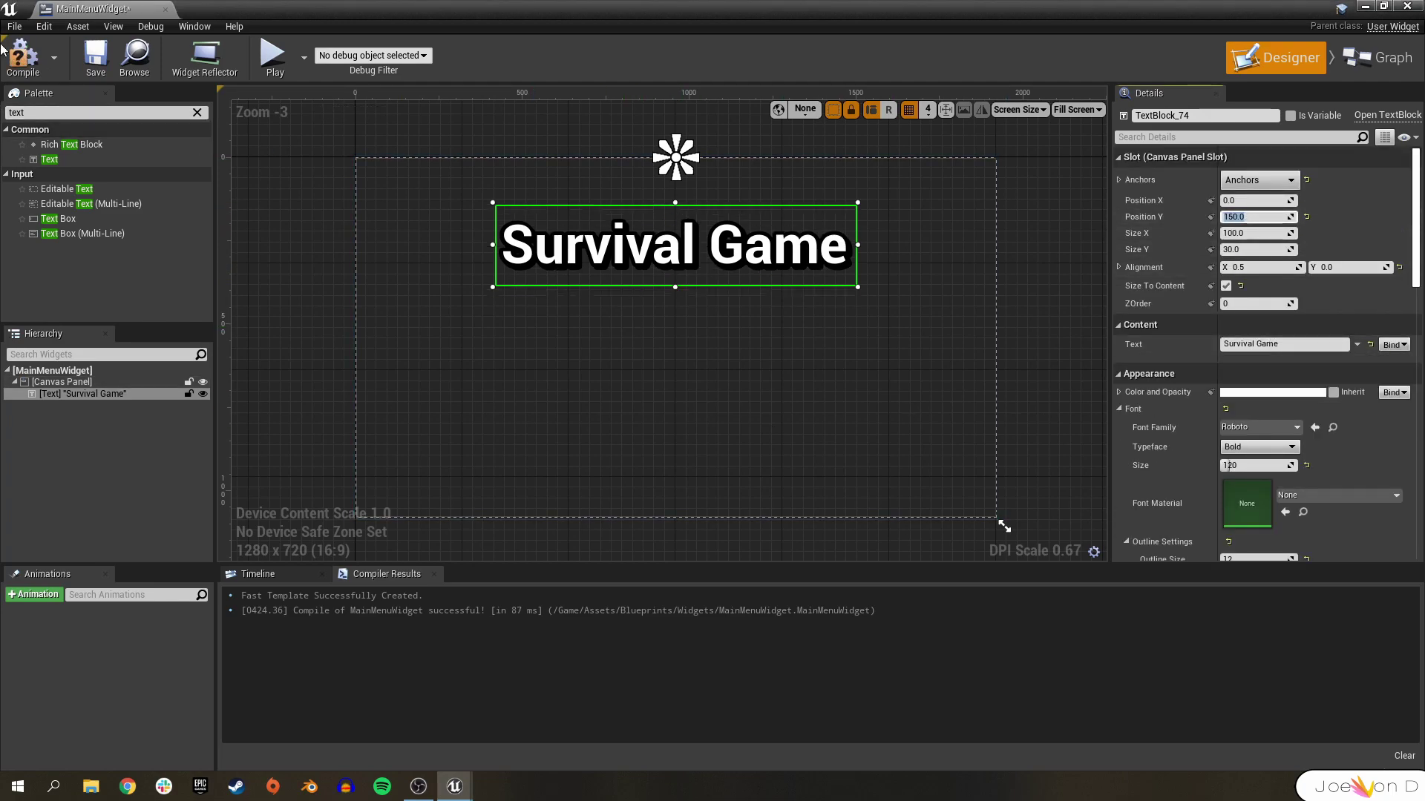
pyautogui.click(30, 65)
pyautogui.click(94, 62)
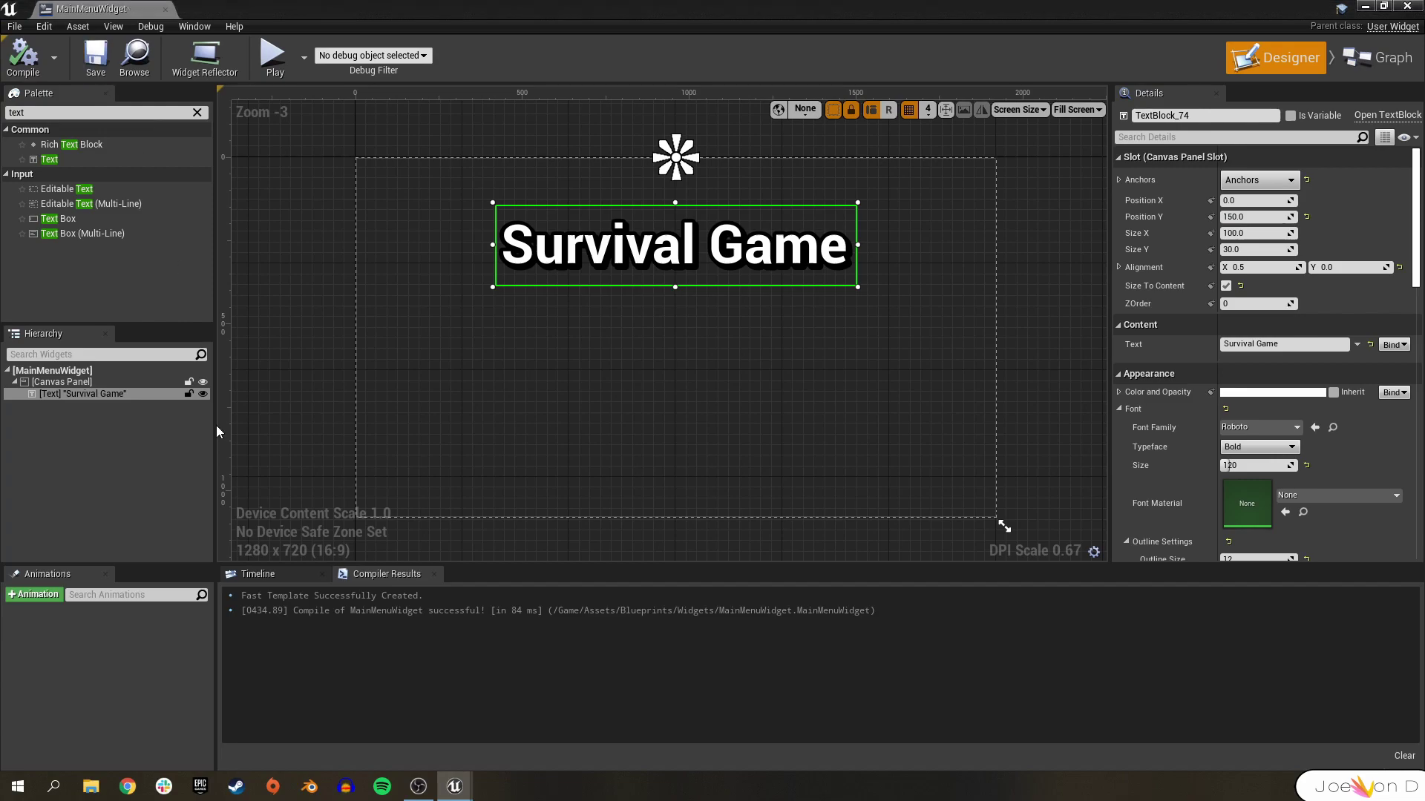
# Add a Button to the Canvas Panel below the title text in the hierarchy and compile the widget
pyautogui.click(63, 112)
pyautogui.write('button')
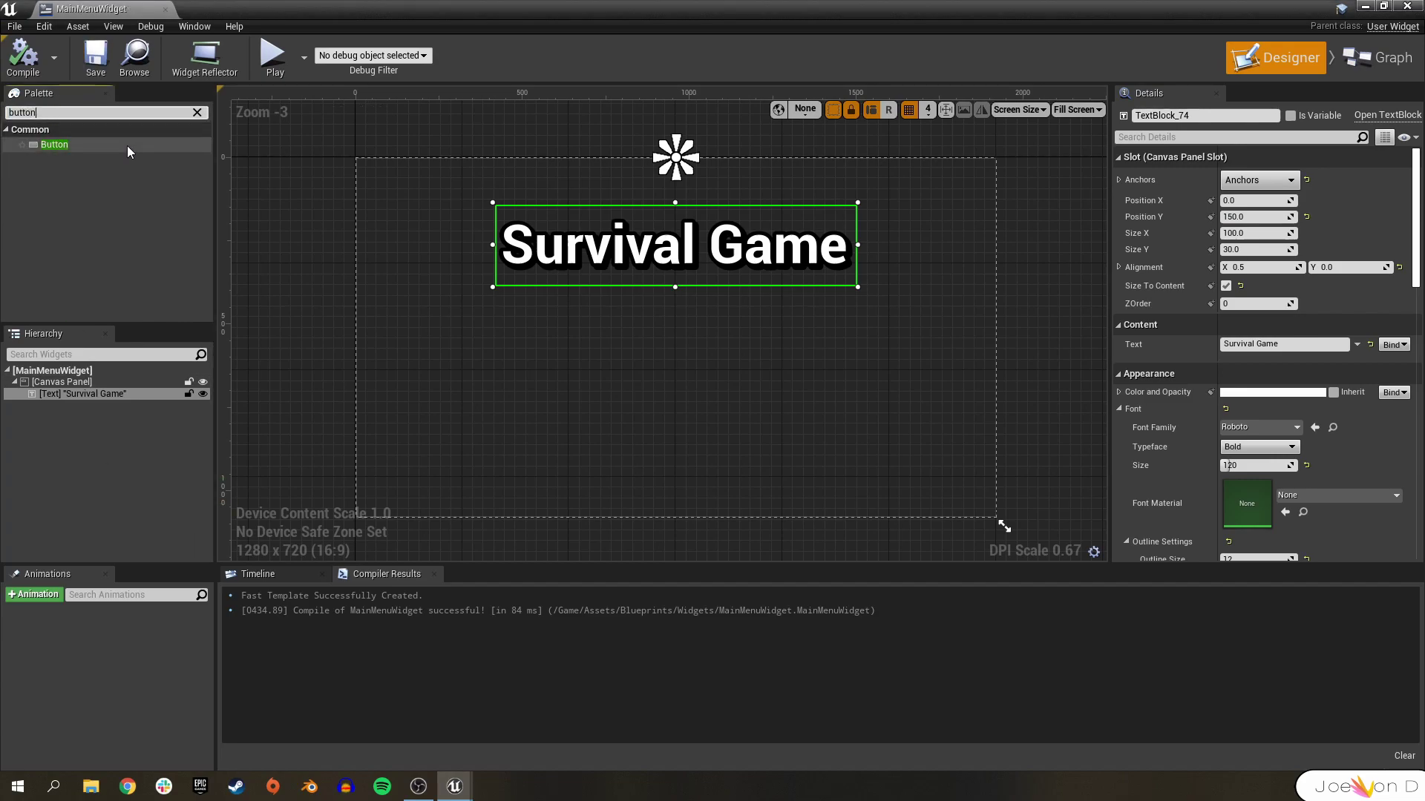
pyautogui.moveTo(128, 151); pyautogui.dragTo(90, 413)
pyautogui.click(23, 60)
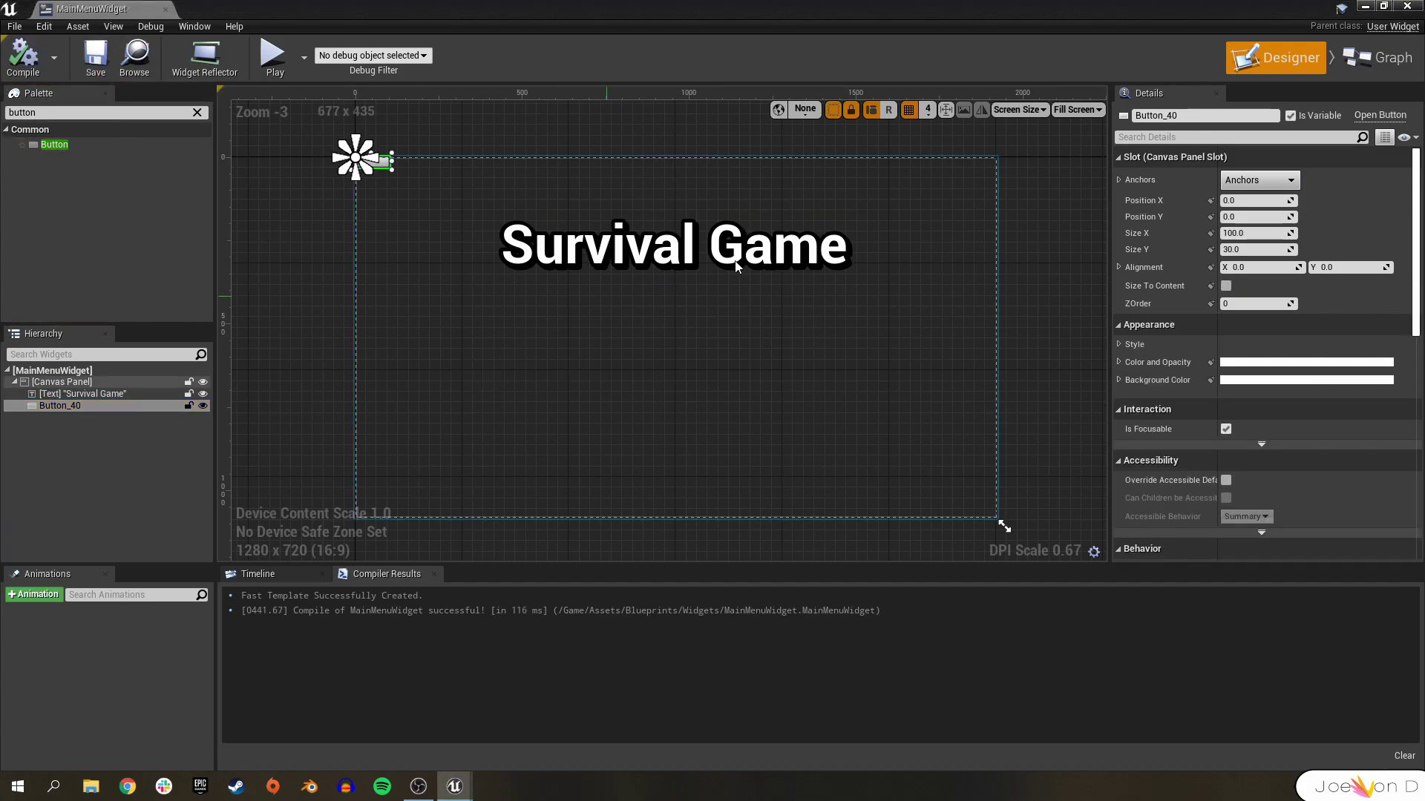
# Anchor the button to the centre of the canvas and reset its X and Y positions to 0
pyautogui.click(1254, 180)
pyautogui.click(1294, 272)
pyautogui.click(22, 58)
pyautogui.click(1306, 201)
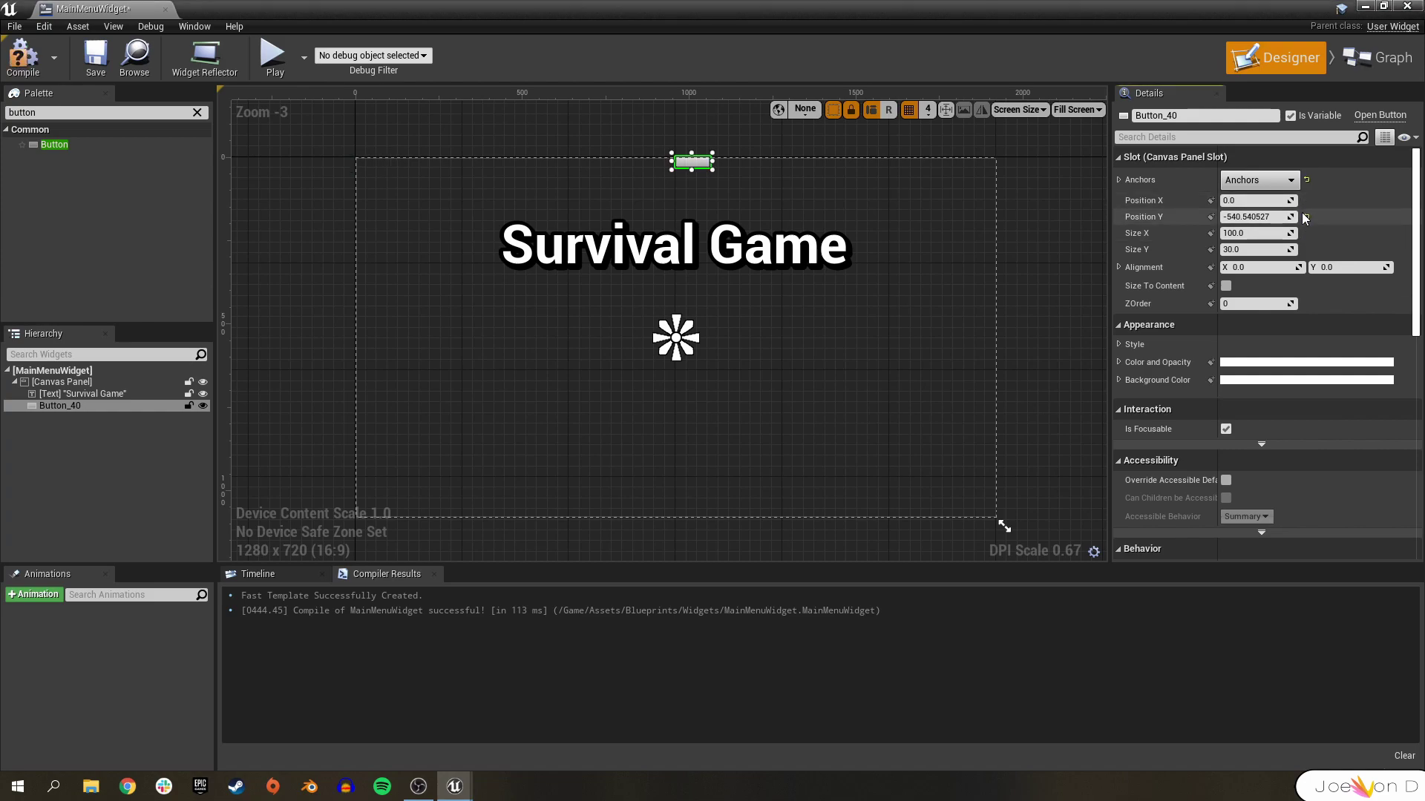
pyautogui.click(1306, 216)
# Set the button's alignment to 0.5 in both X and Y
pyautogui.click(1266, 268)
pyautogui.write('0.5')
pyautogui.press('Tab')
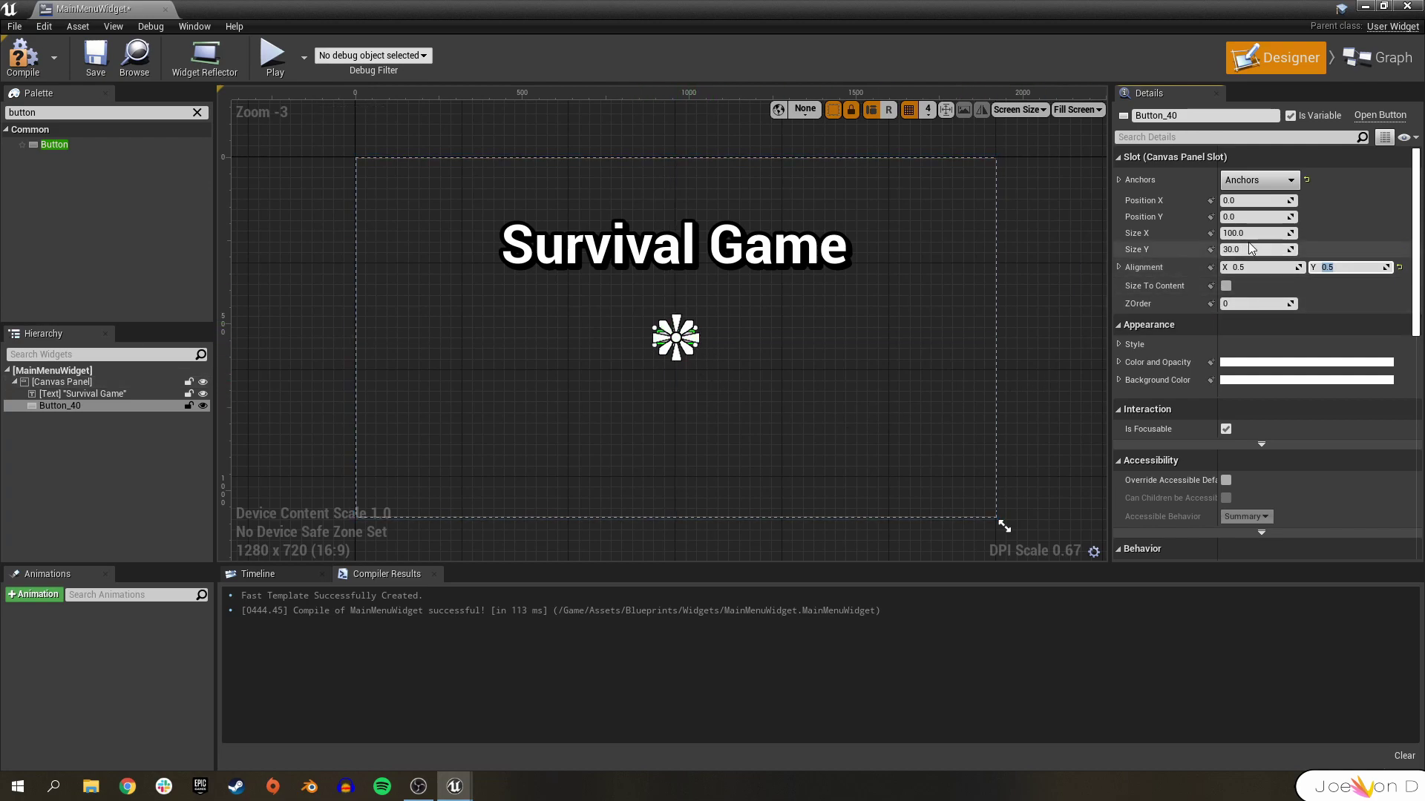
# Duplicate the "Survival Game" text, nest the copy inside the button, and select the button
pyautogui.rightClick(72, 395)
pyautogui.click(133, 470)
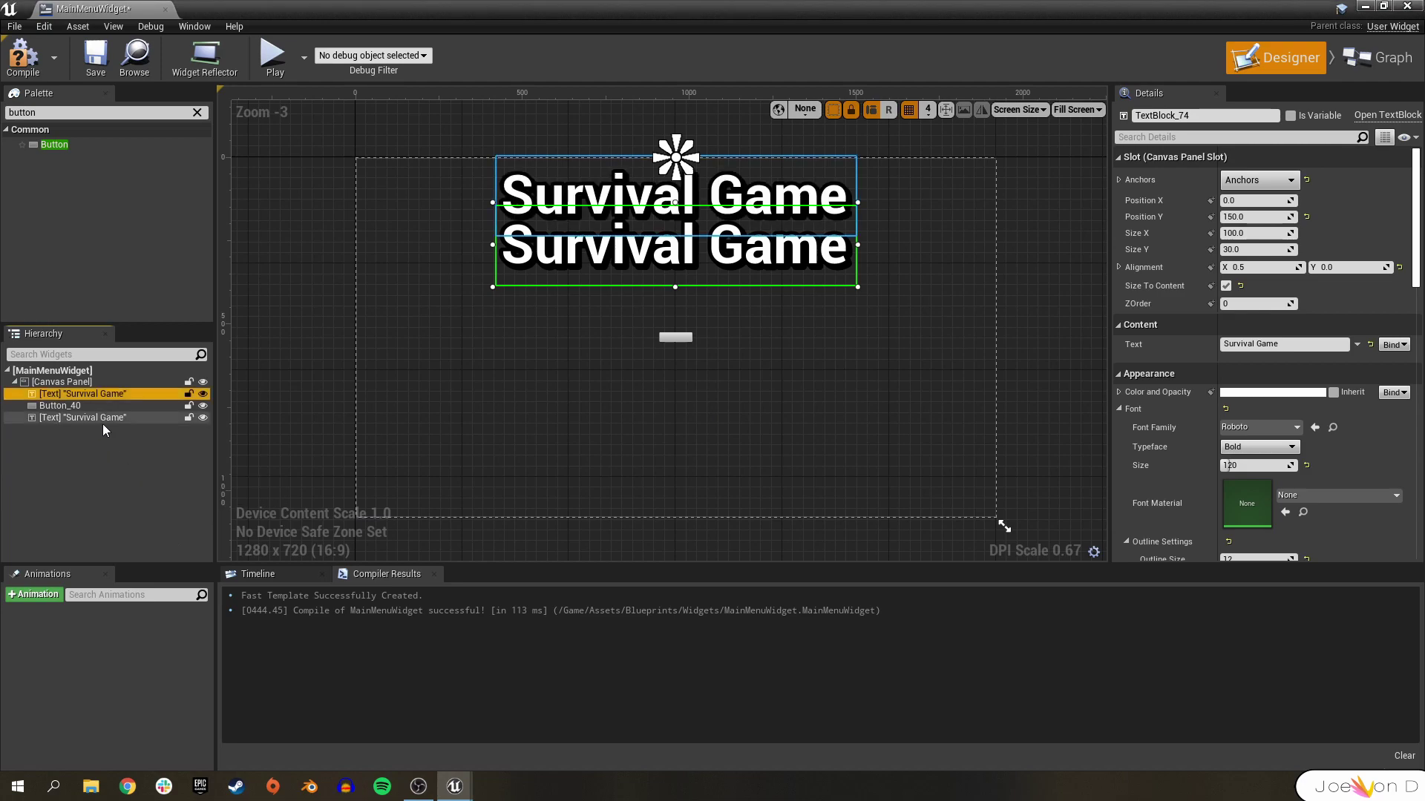
pyautogui.moveTo(102, 421); pyautogui.dragTo(78, 405)
pyautogui.click(71, 406)
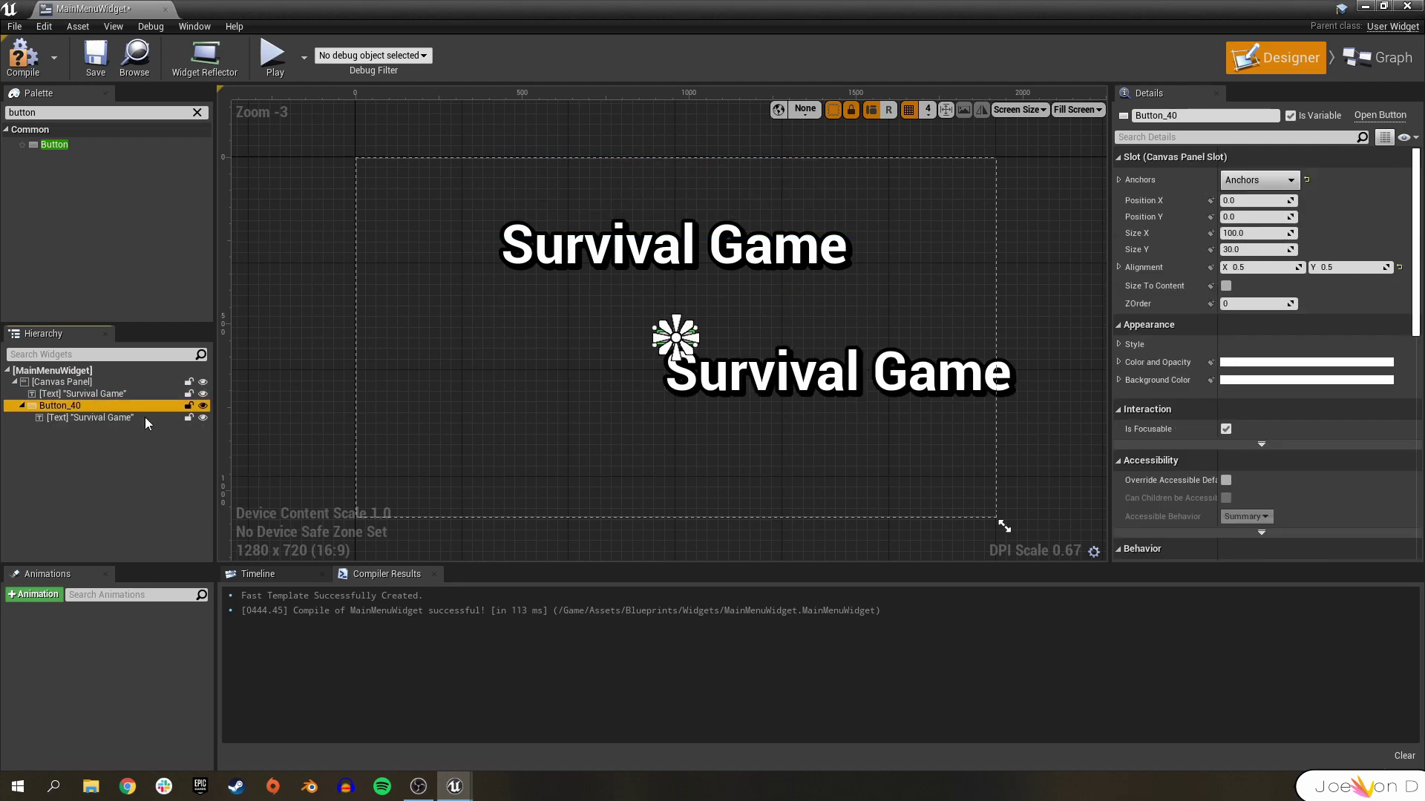
# Make the button size to its content, compile the widget, and change the button's nested text to "Start Game"
pyautogui.click(1226, 286)
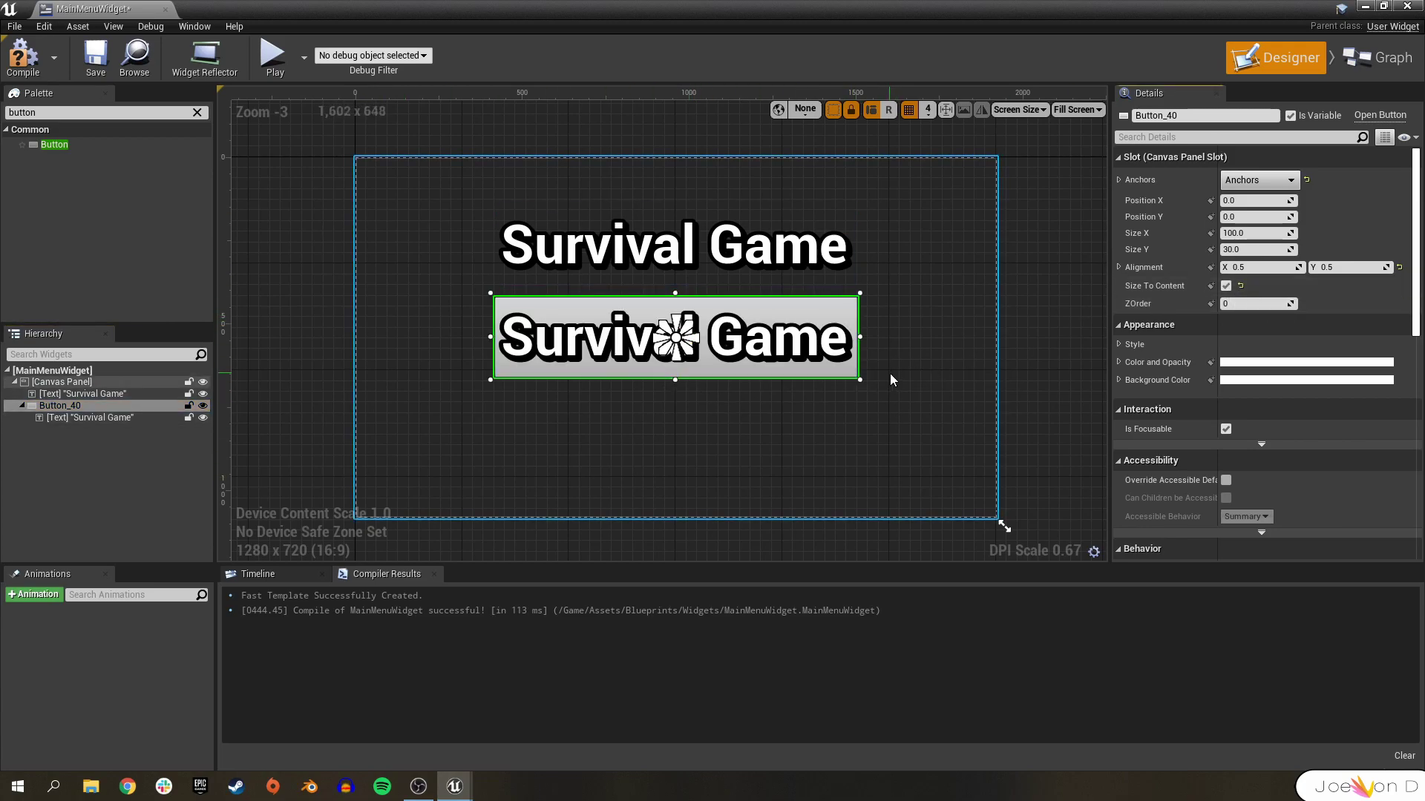
pyautogui.click(23, 57)
pyautogui.click(89, 417)
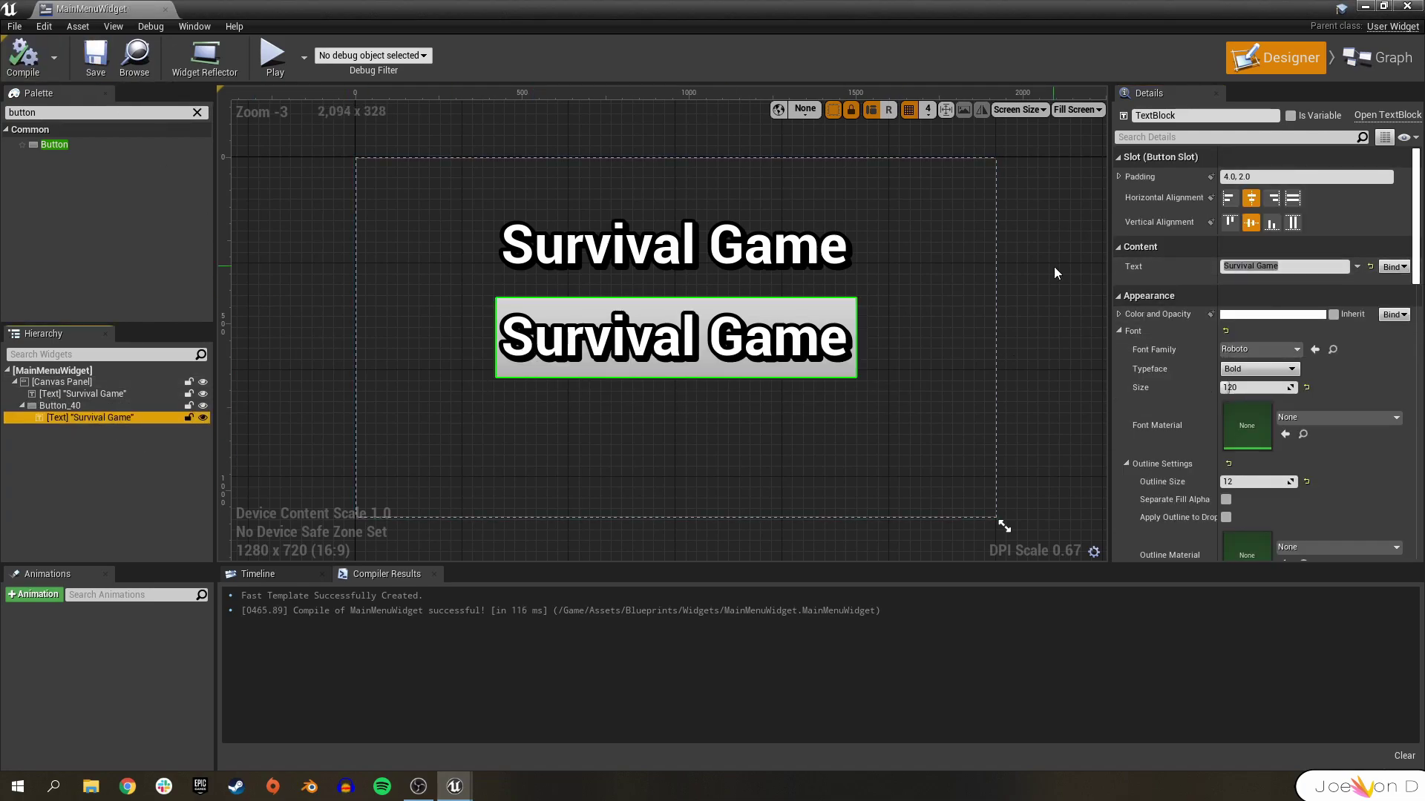
pyautogui.click(1277, 266)
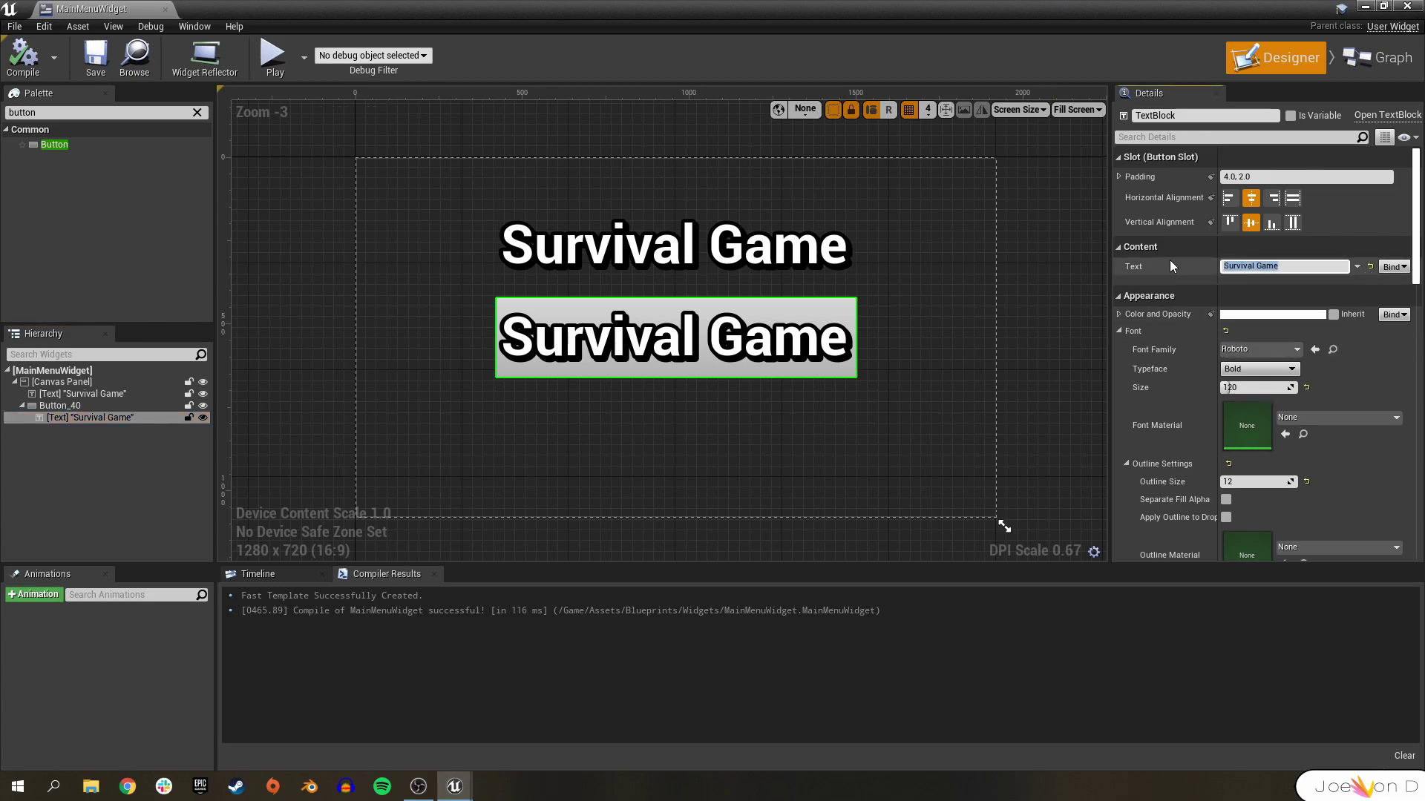
pyautogui.write('Start Game')
pyautogui.press('Return')
# Set the "Start Game" text's font size to 80, then compile and save the widget
pyautogui.moveTo(1284, 390); pyautogui.dragTo(1254, 389)
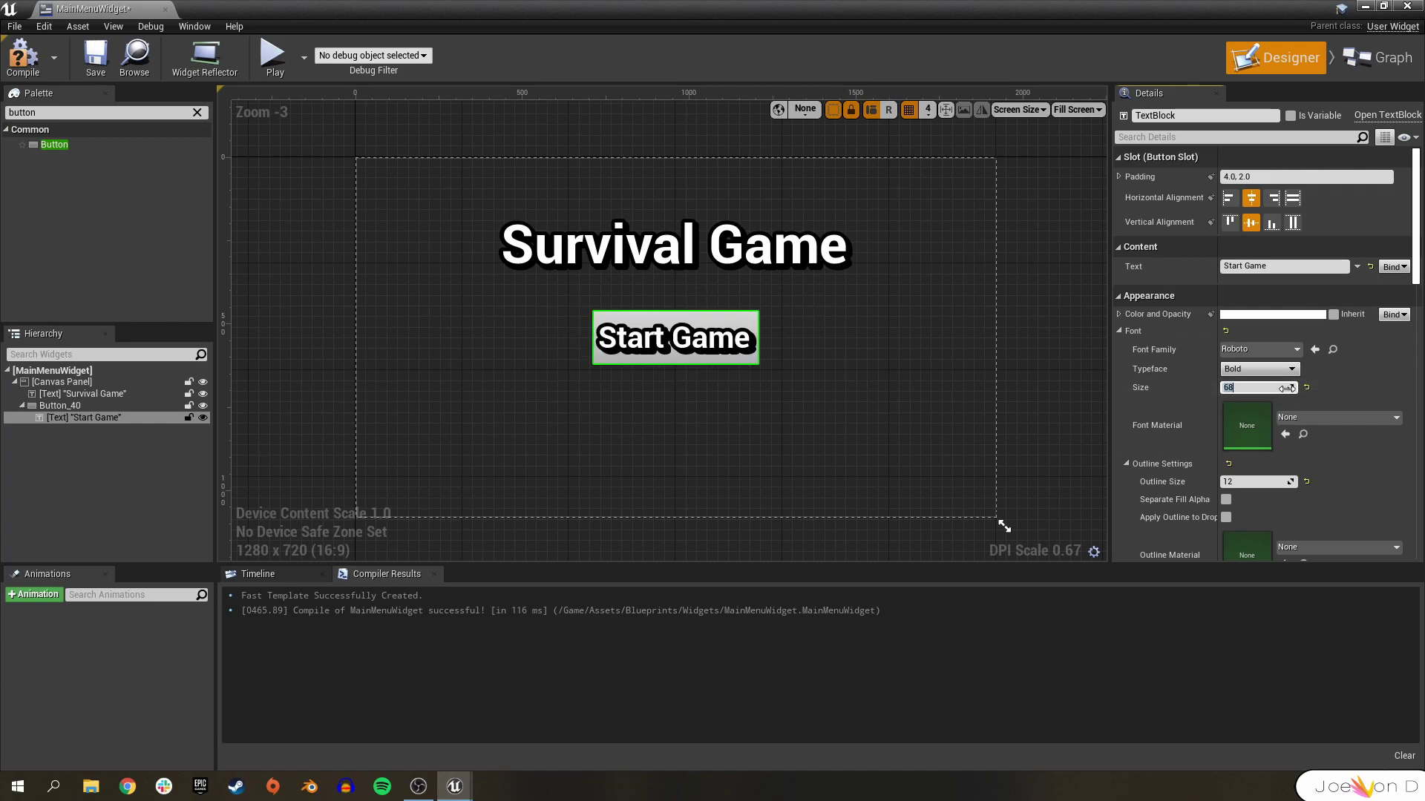
pyautogui.press('Return')
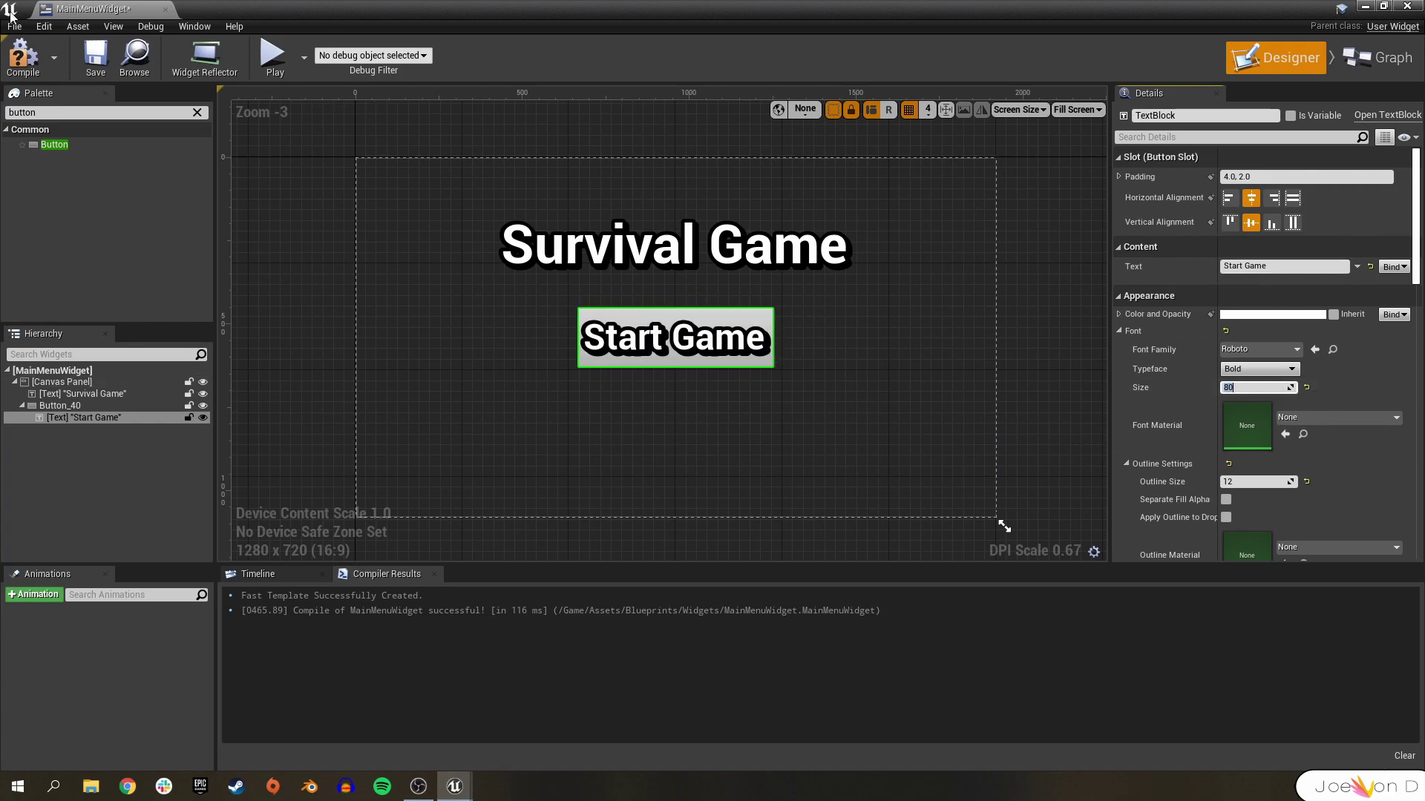
pyautogui.click(23, 58)
pyautogui.click(95, 58)
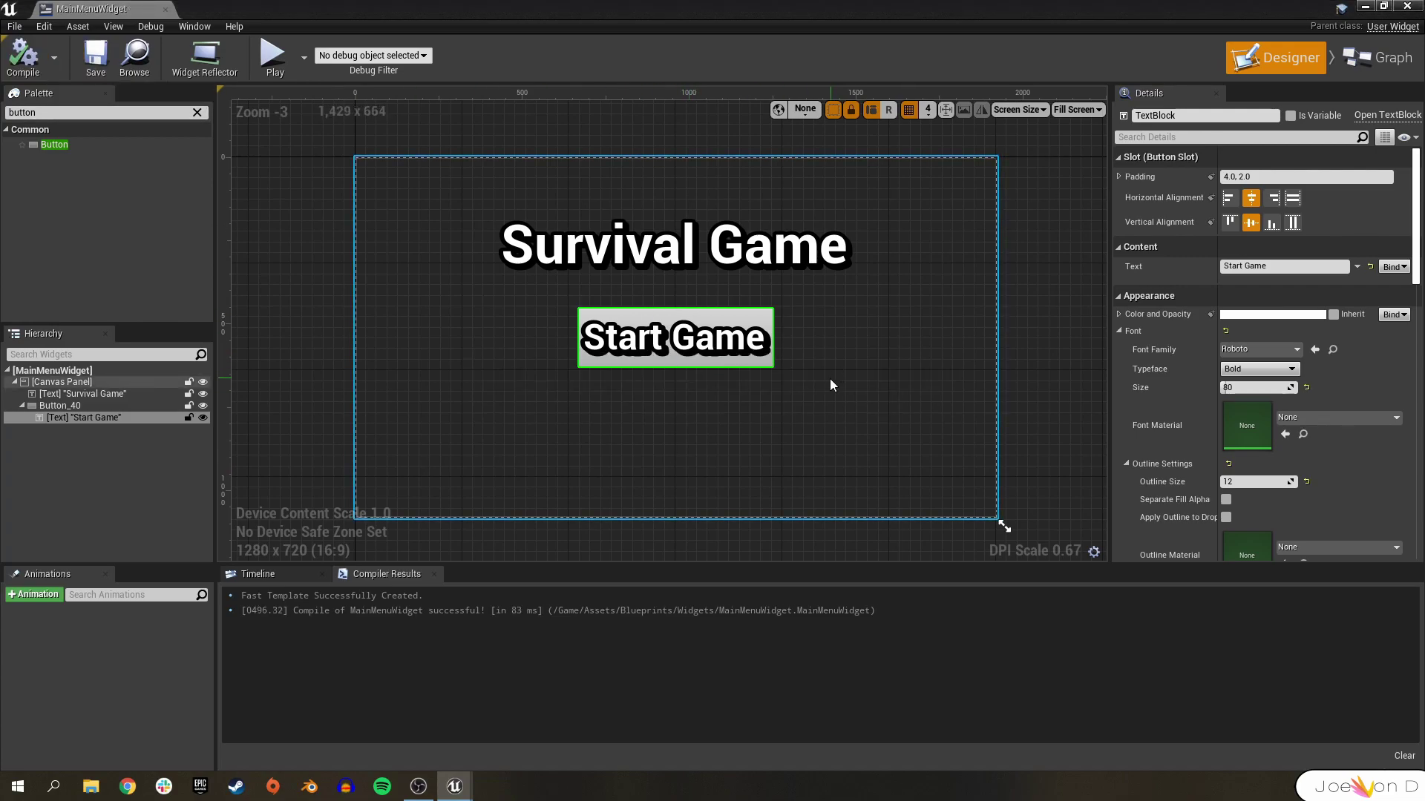
# Set the start button's background color to bright green (hex sRGB 74FF00FF), then compile and save the widget
pyautogui.click(67, 408)
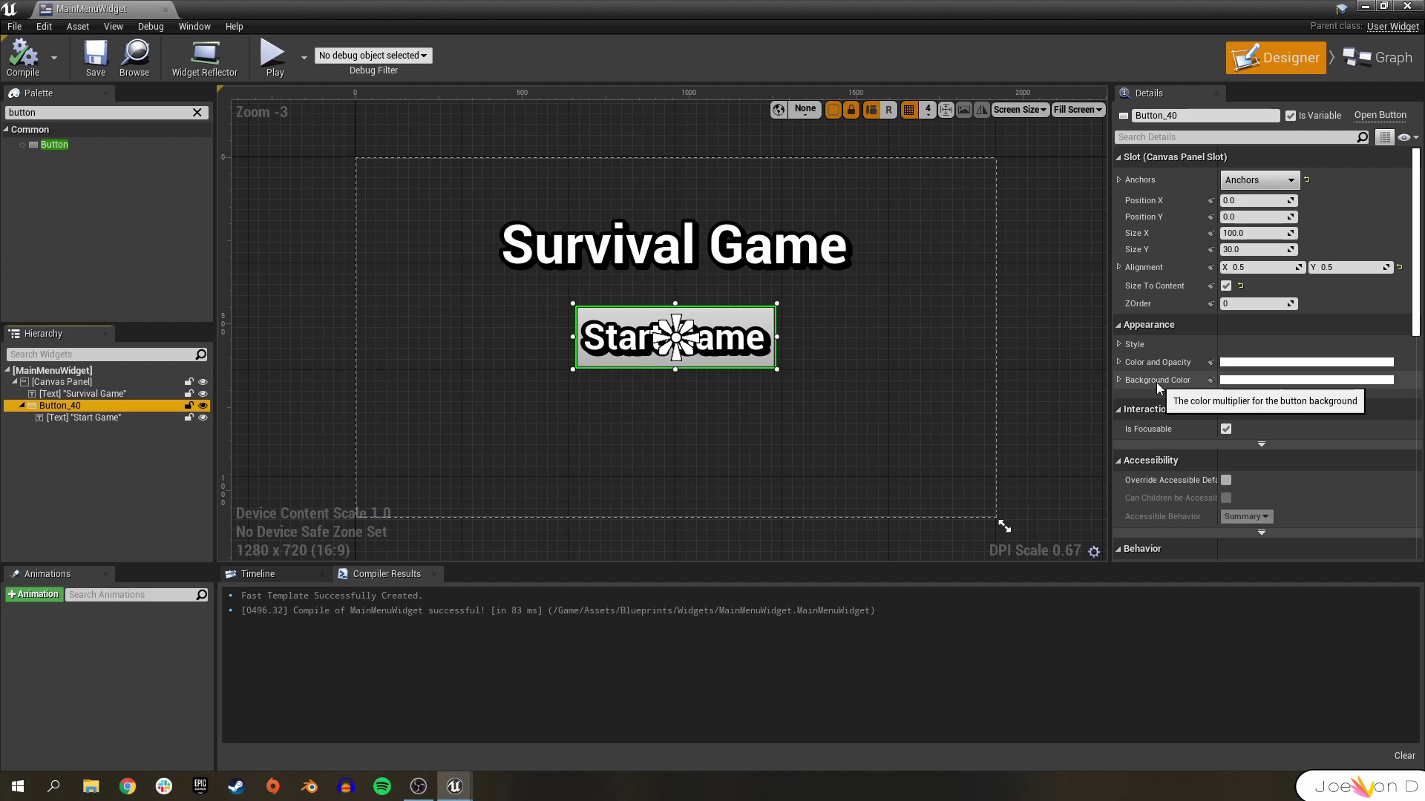
pyautogui.click(1253, 381)
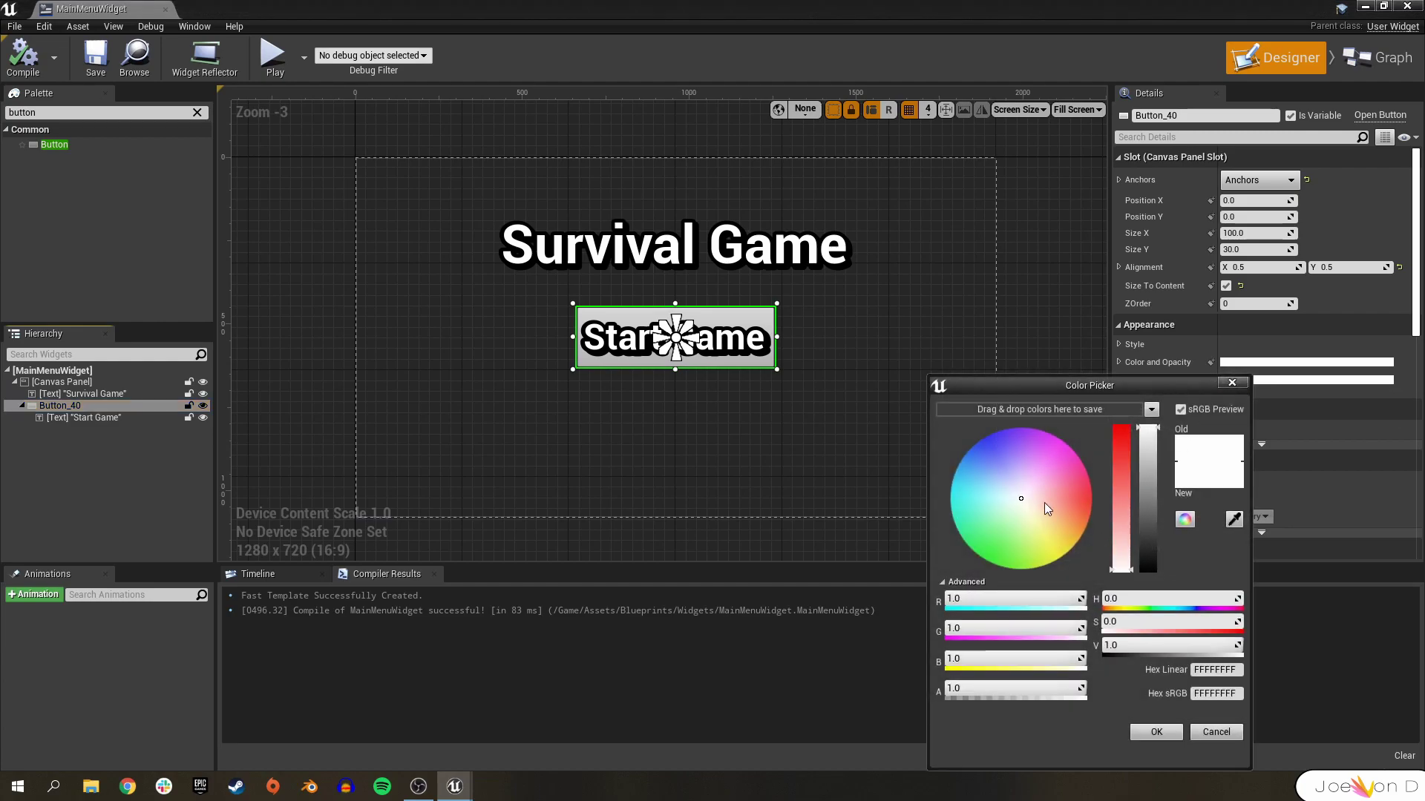
pyautogui.moveTo(1040, 501)
pyautogui.mouseDown()
pyautogui.moveTo(969, 559)
pyautogui.moveTo(992, 593)
pyautogui.mouseUp()
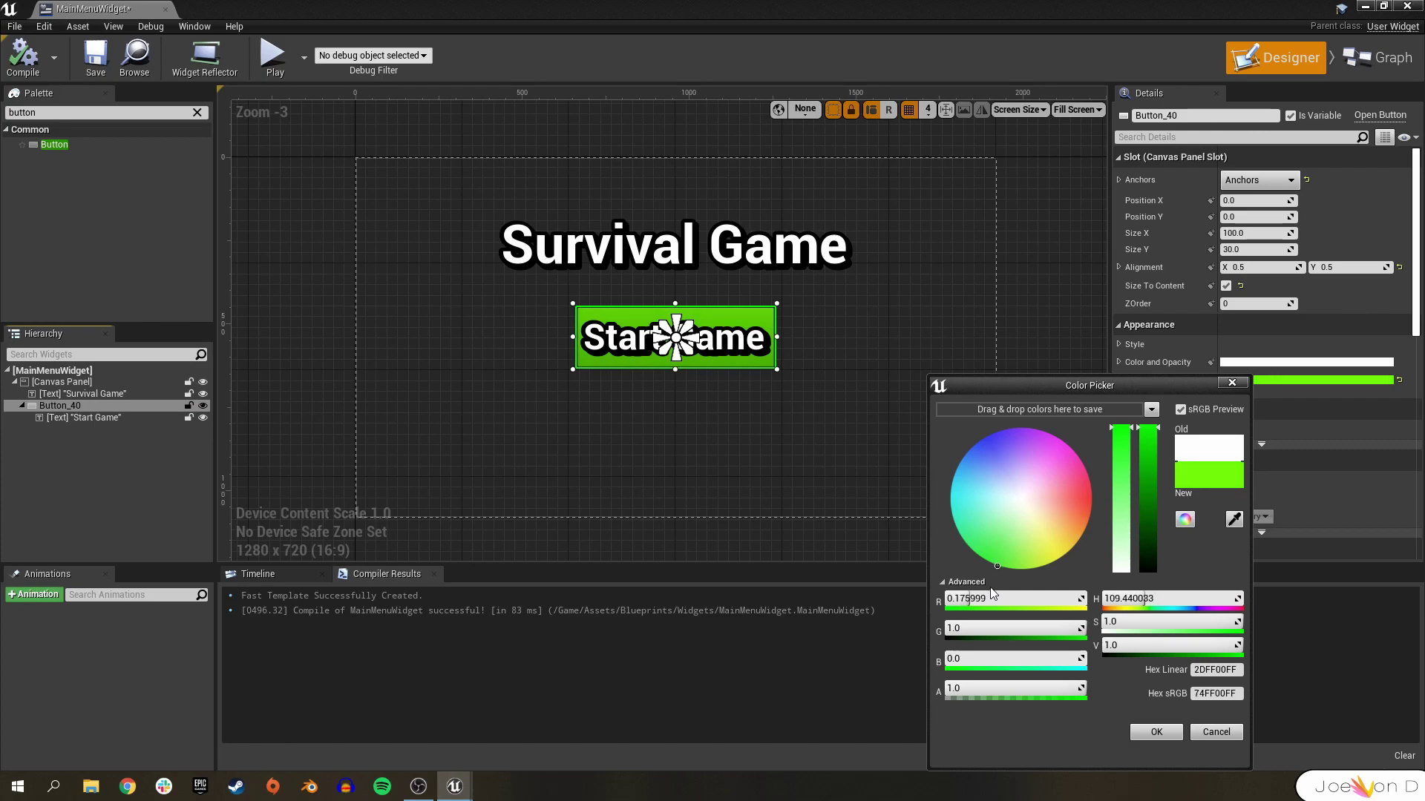
pyautogui.click(1156, 731)
pyautogui.click(23, 55)
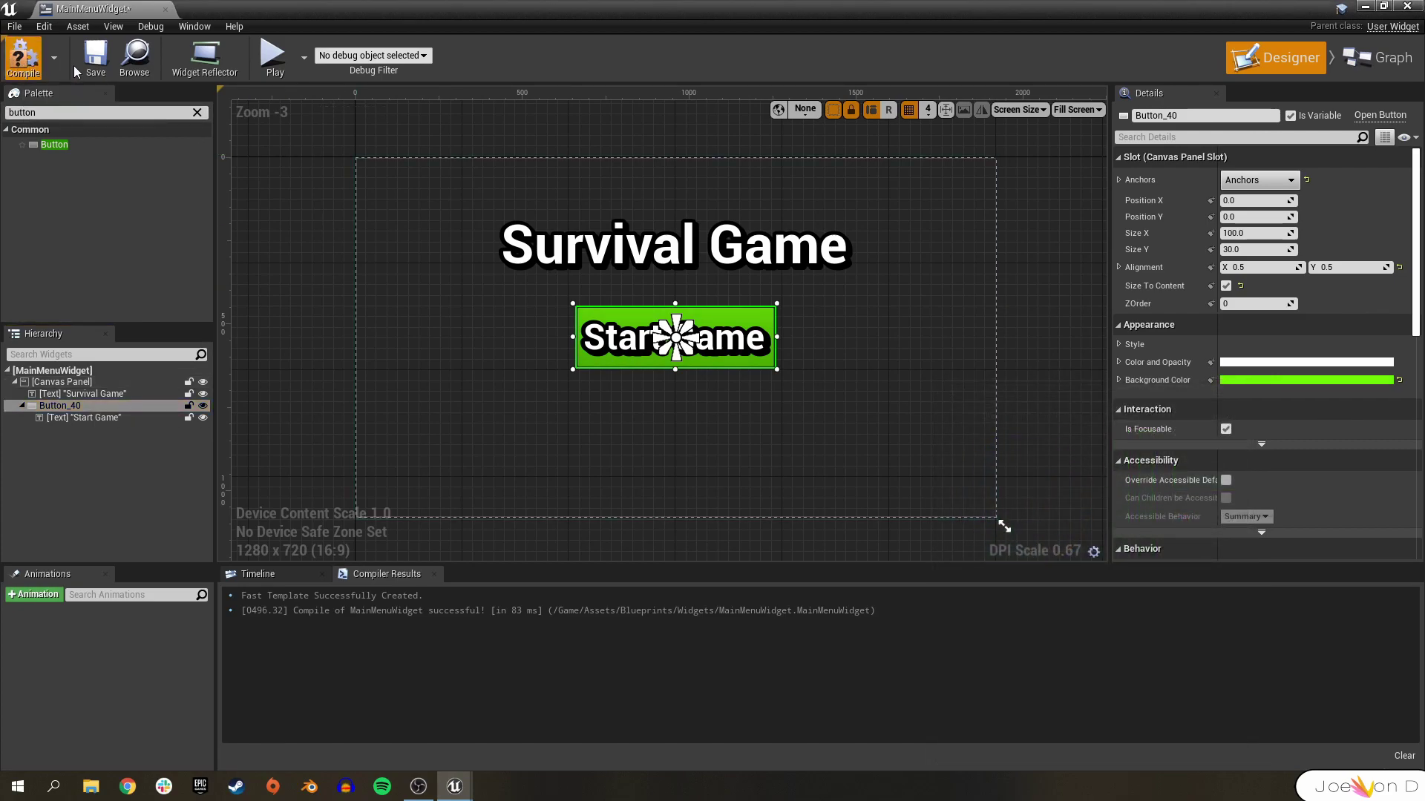
pyautogui.click(87, 66)
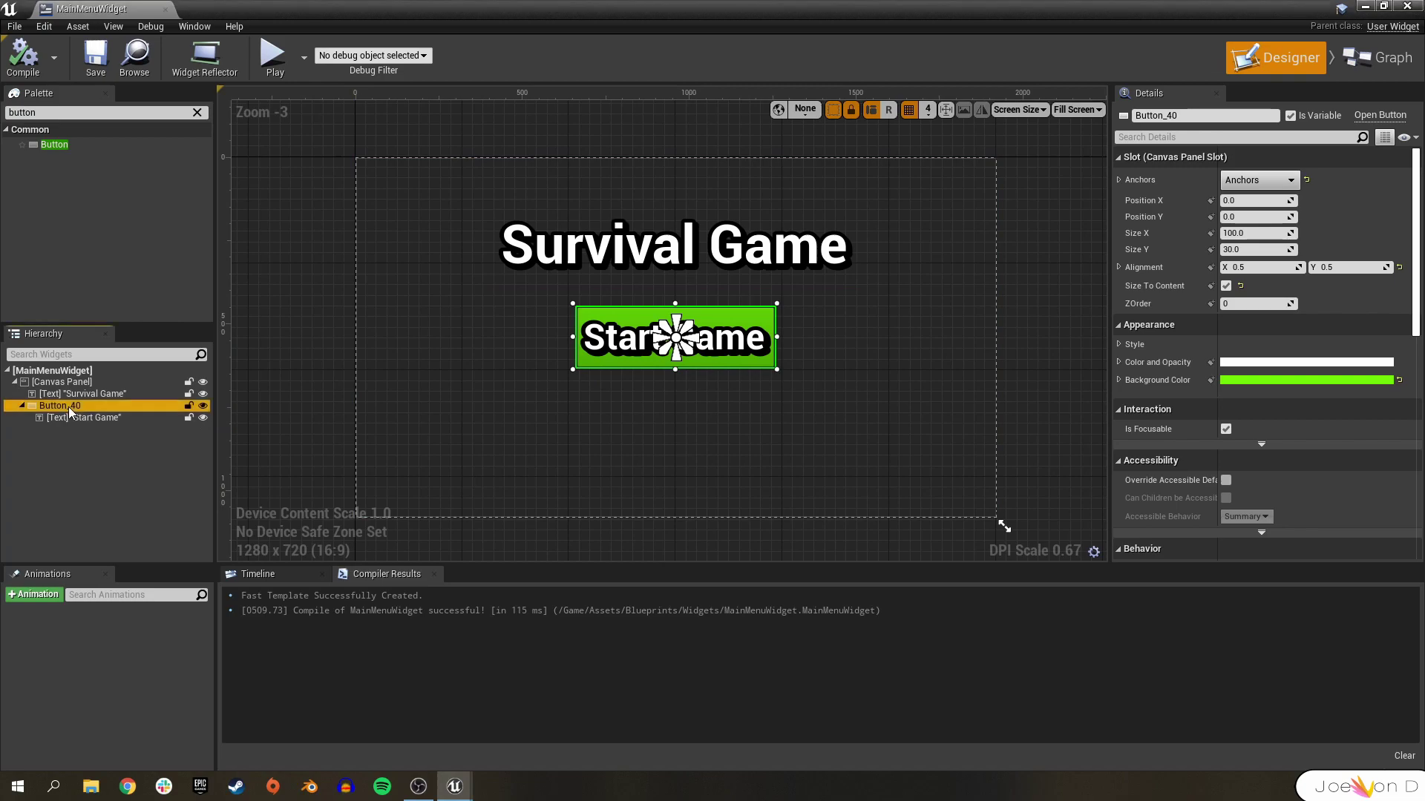
# Rename the green button to StartButton
pyautogui.moveTo(1210, 116); pyautogui.dragTo(1141, 137)
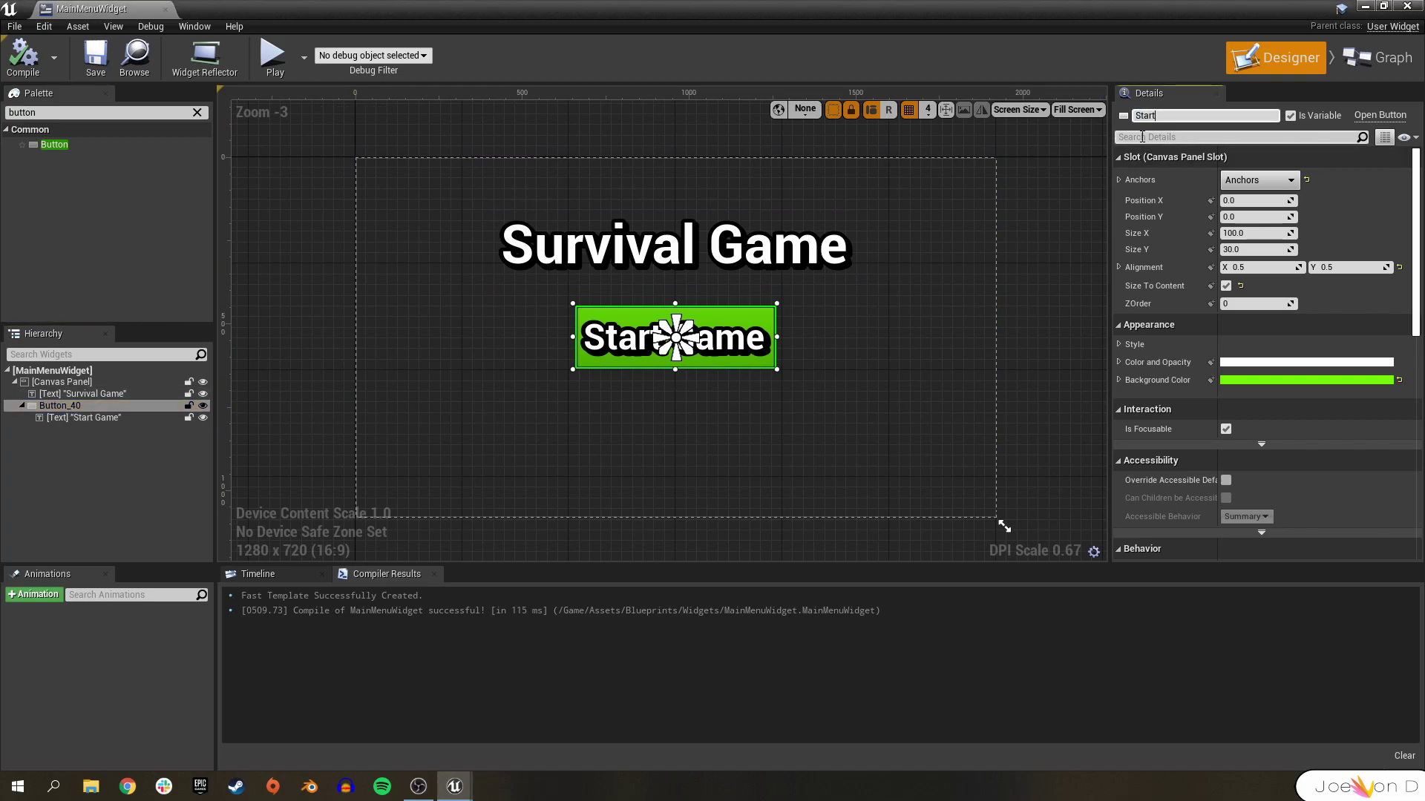
pyautogui.write('StartButton')
pyautogui.press('Return')
pyautogui.click(690, 248)
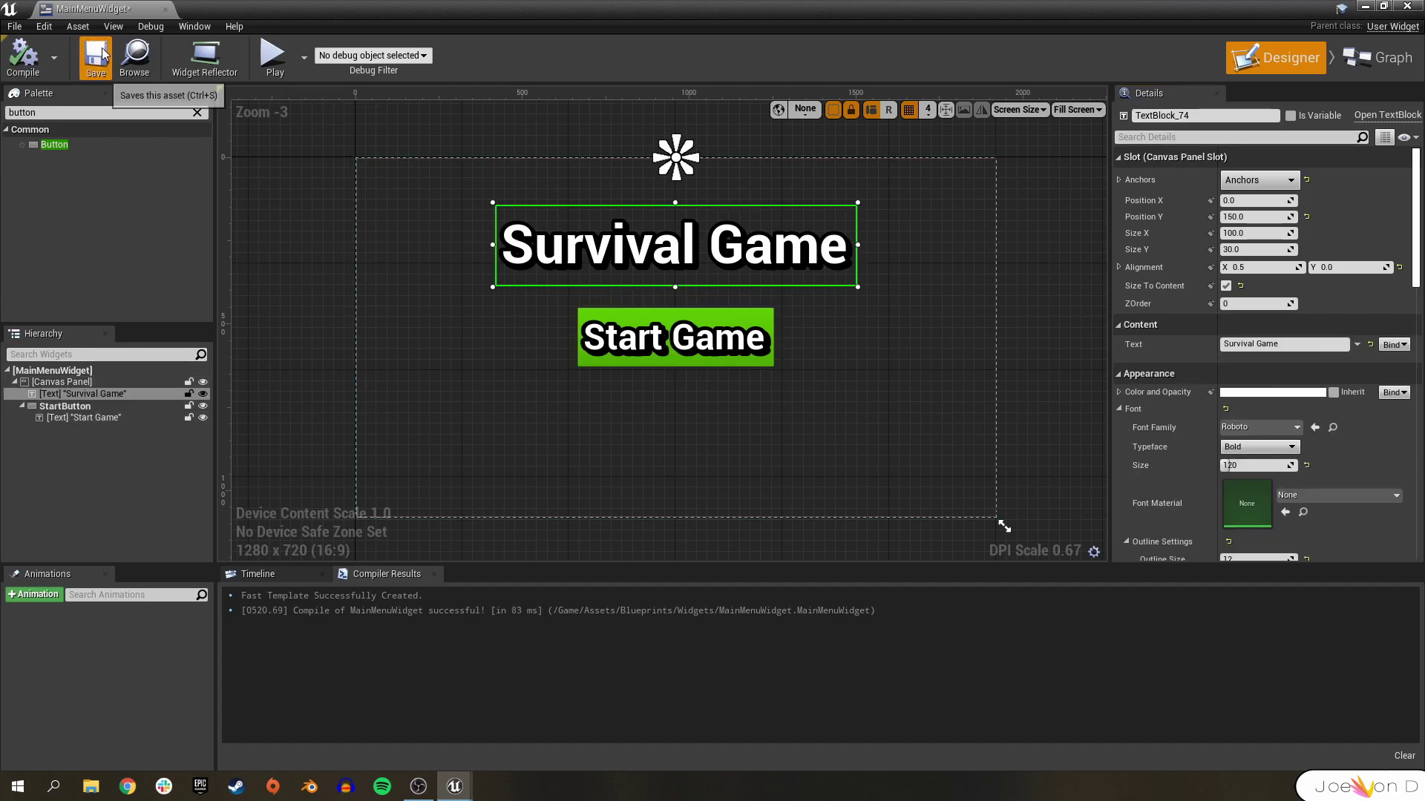
pyautogui.click(687, 358)
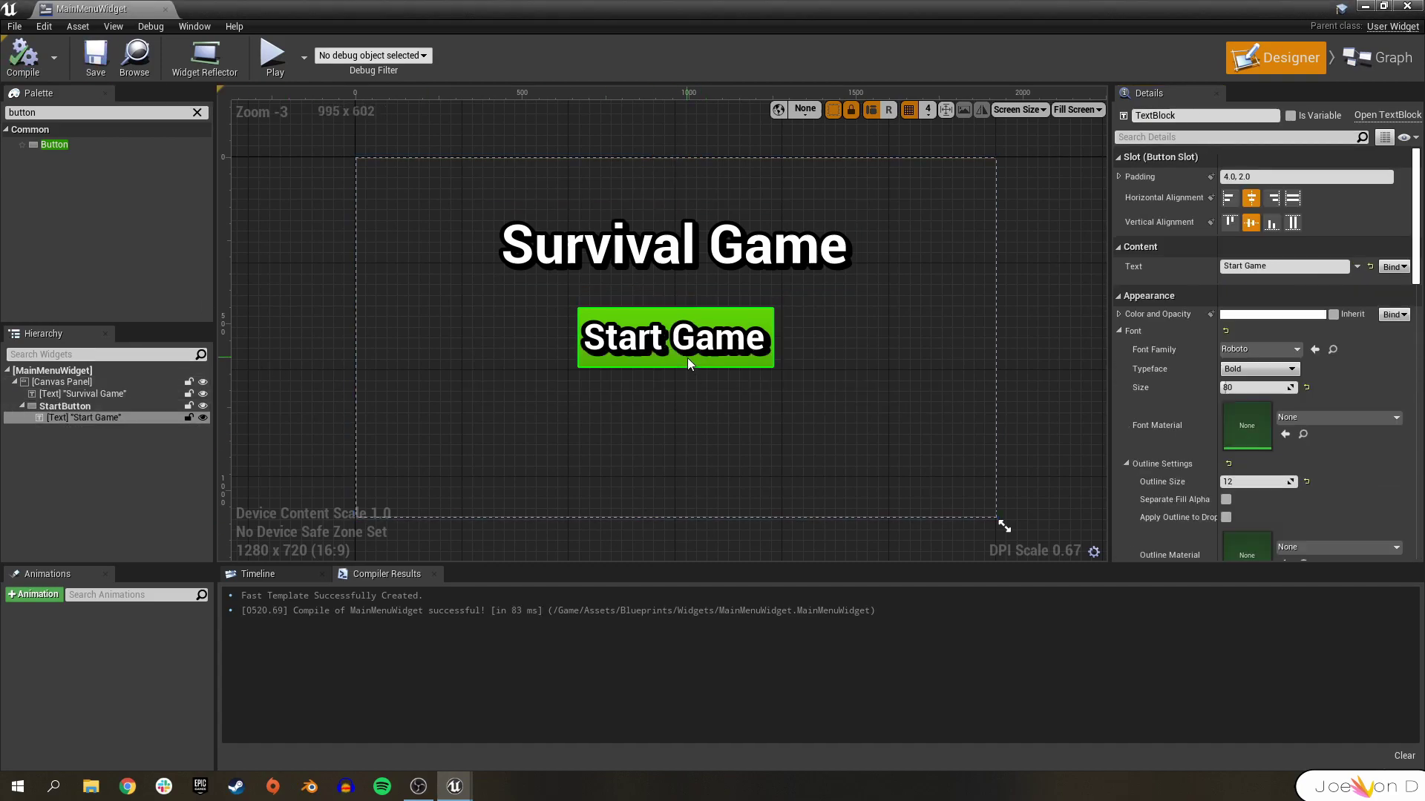
pyautogui.click(666, 265)
pyautogui.click(81, 418)
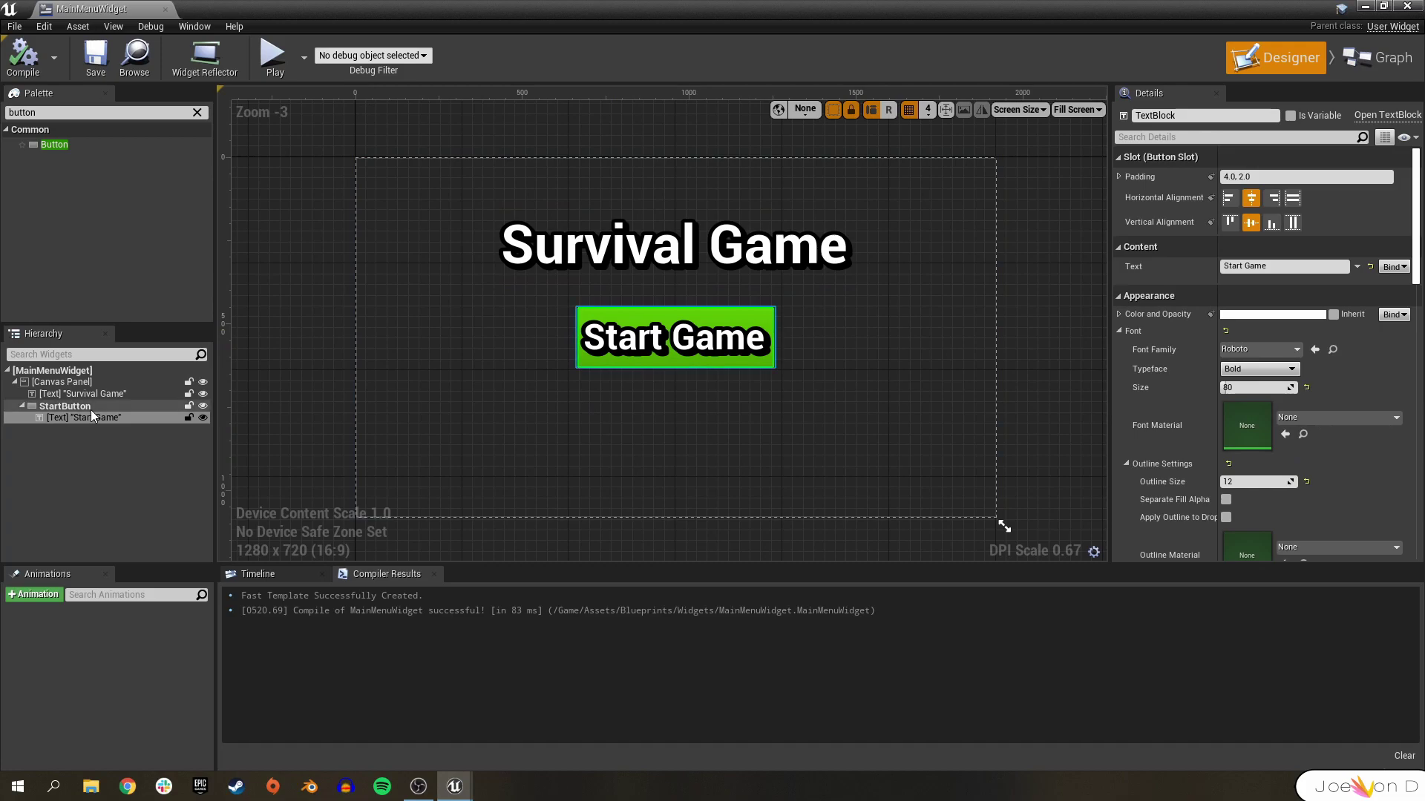
# Duplicate StartButton, rename the copy to QuitButton, and compile the widget
pyautogui.click(87, 407)
pyautogui.rightClick(89, 413)
pyautogui.click(119, 497)
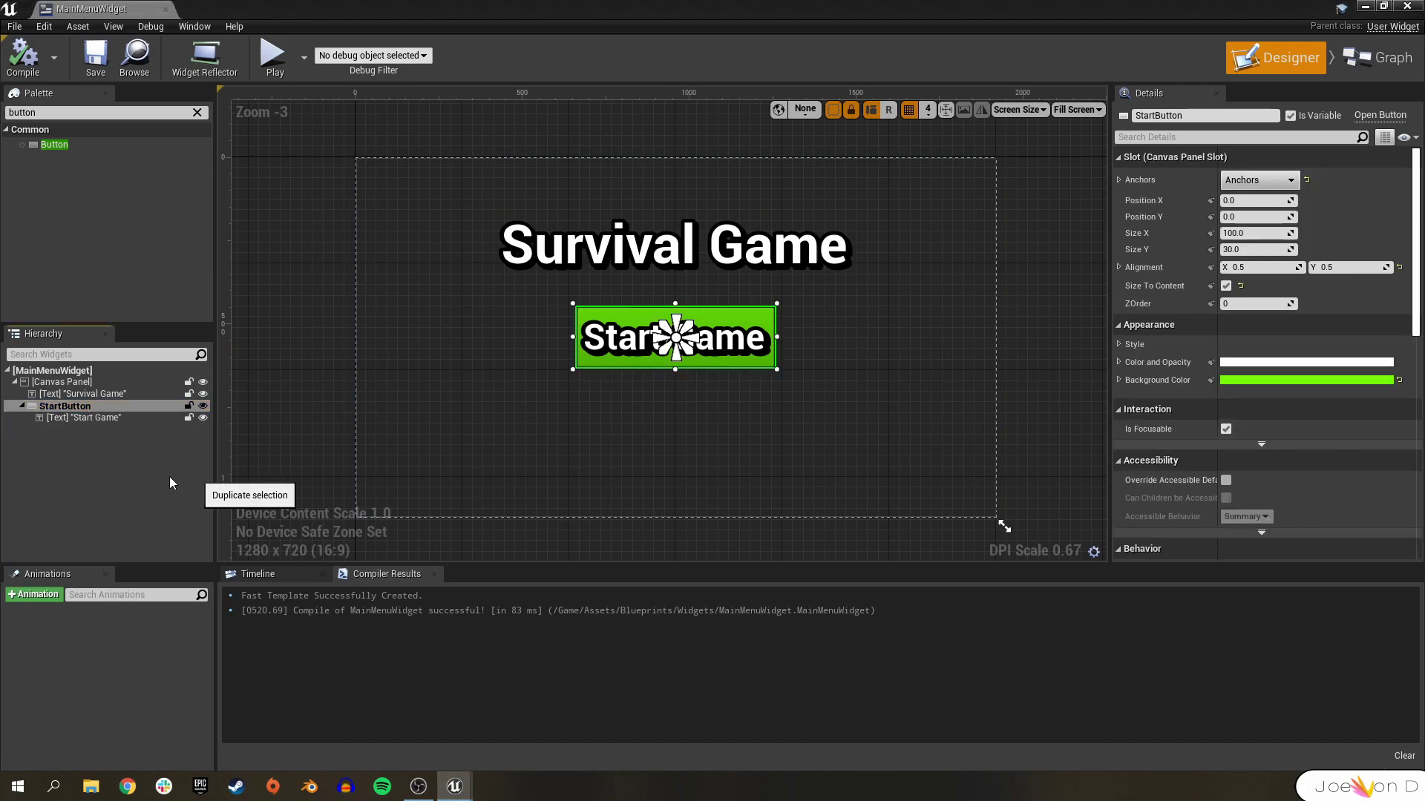
pyautogui.click(70, 430)
pyautogui.press('F2')
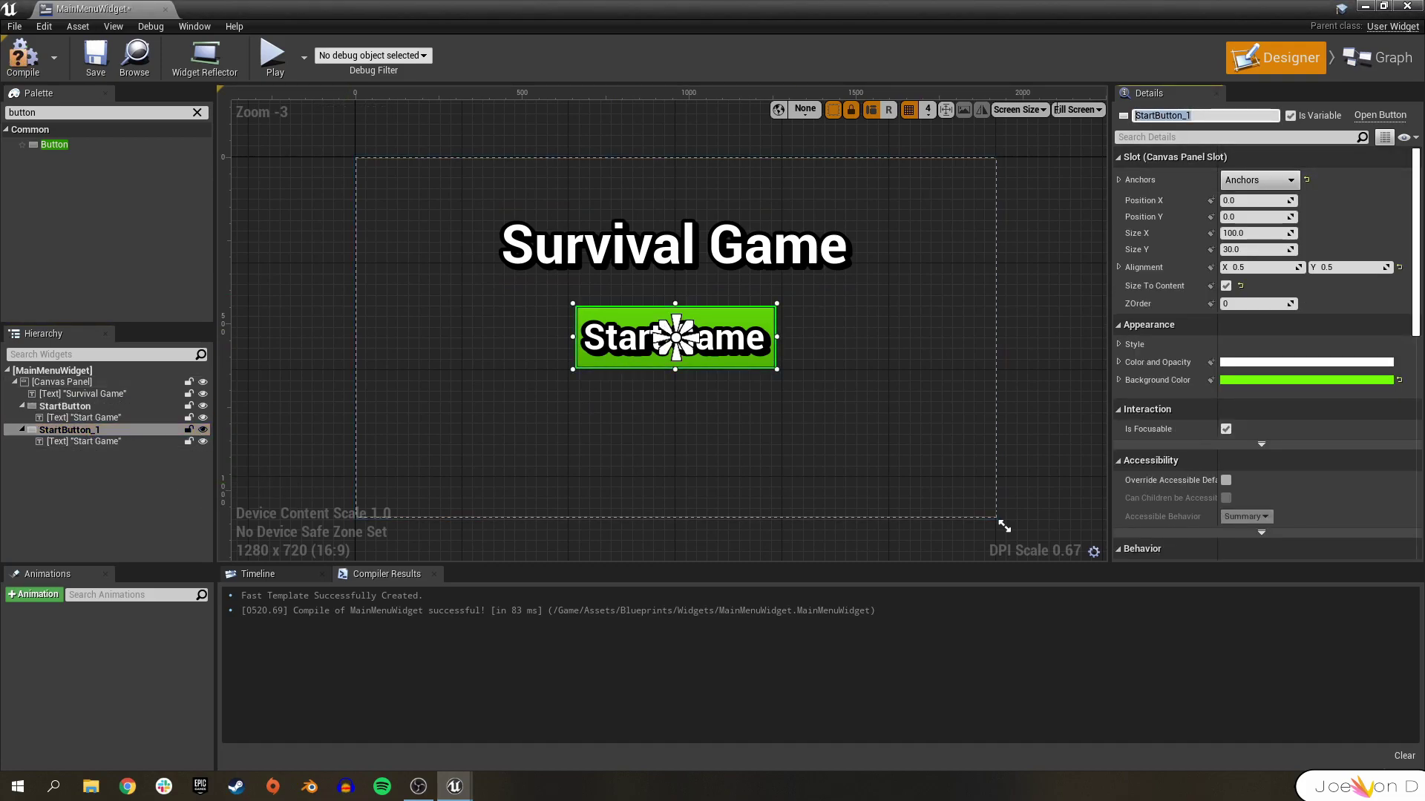
pyautogui.write('Quit')
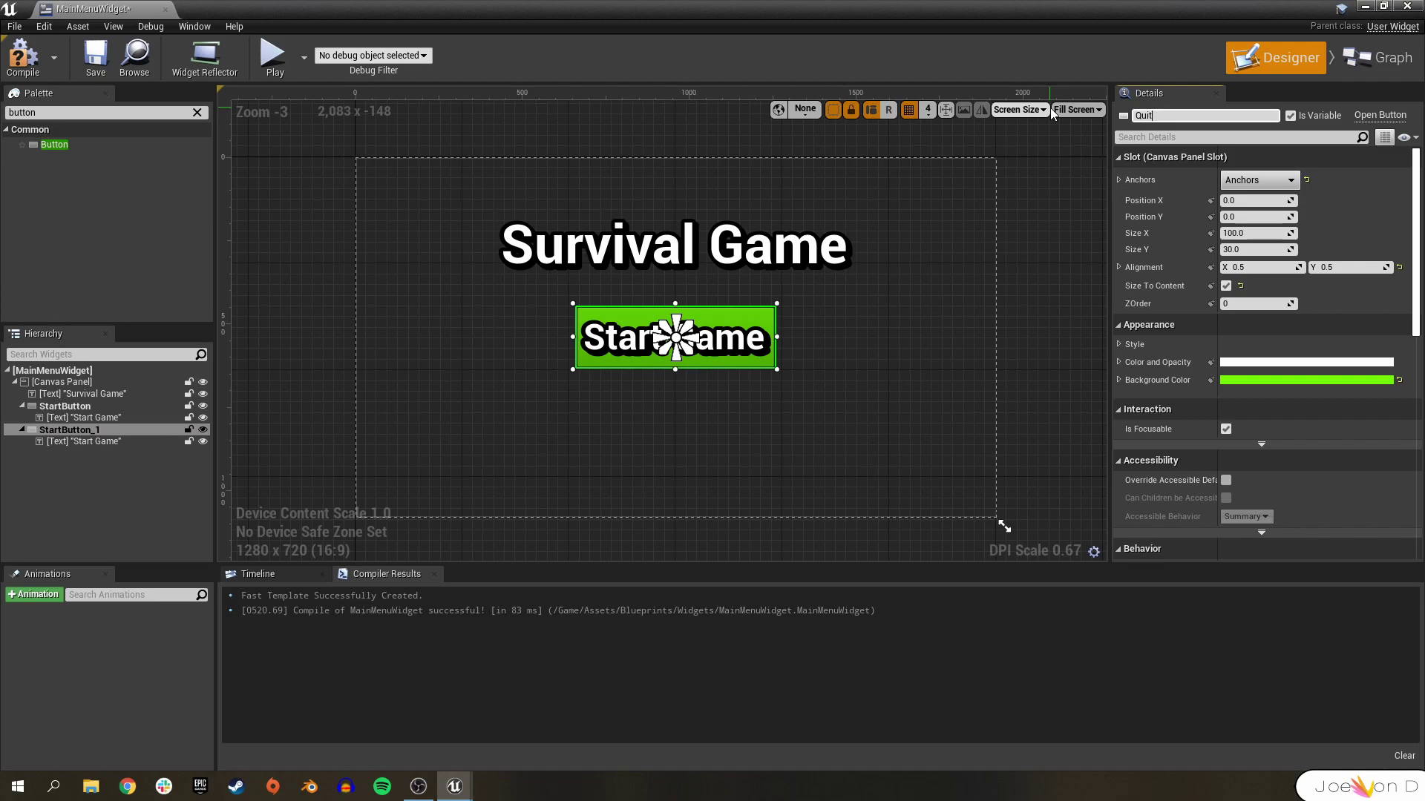
pyautogui.write('Button')
pyautogui.press('Return')
pyautogui.press('F7')
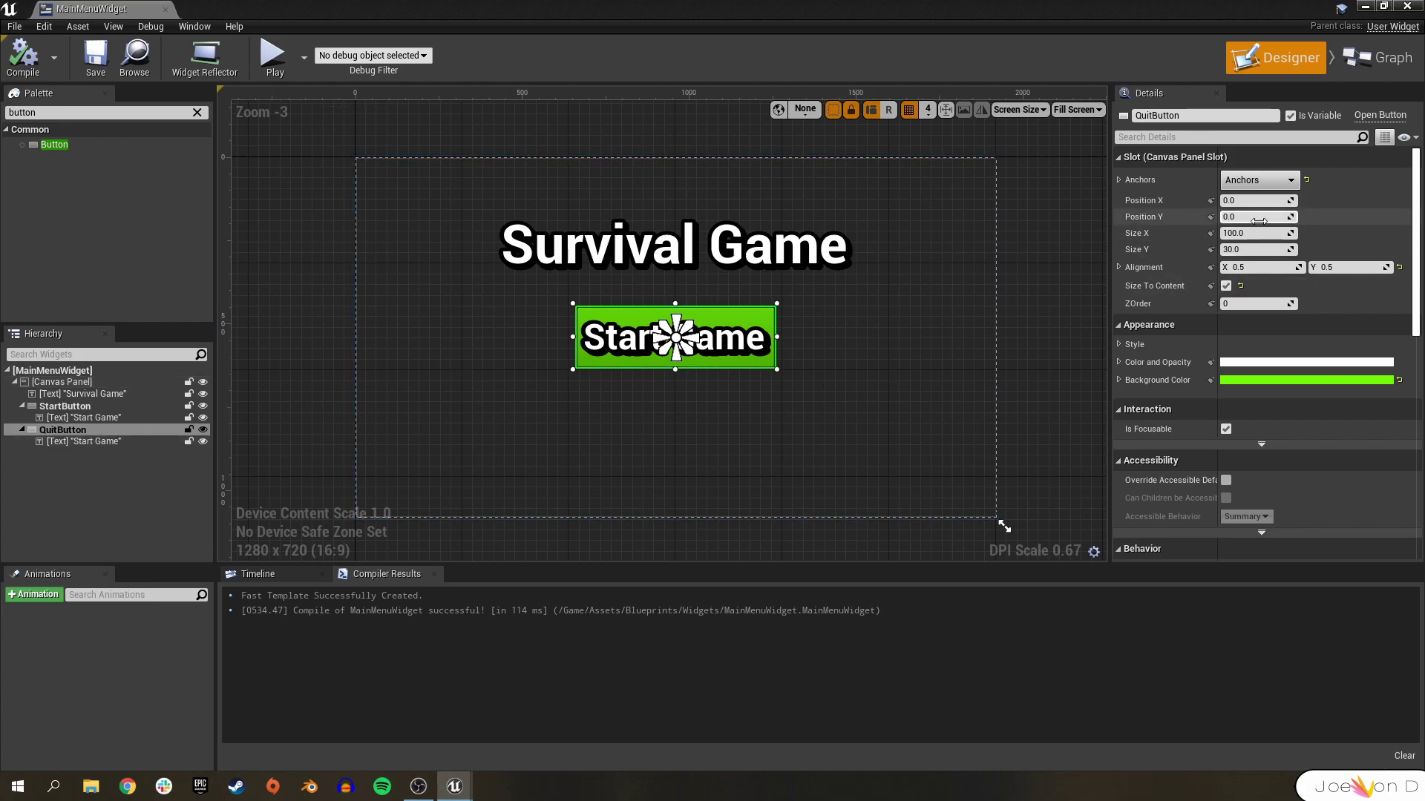
# Set QuitButton's Y position to 300 so it sits below StartButton
pyautogui.moveTo(1270, 217); pyautogui.dragTo(1253, 217)
pyautogui.write('300')
pyautogui.press('Return')
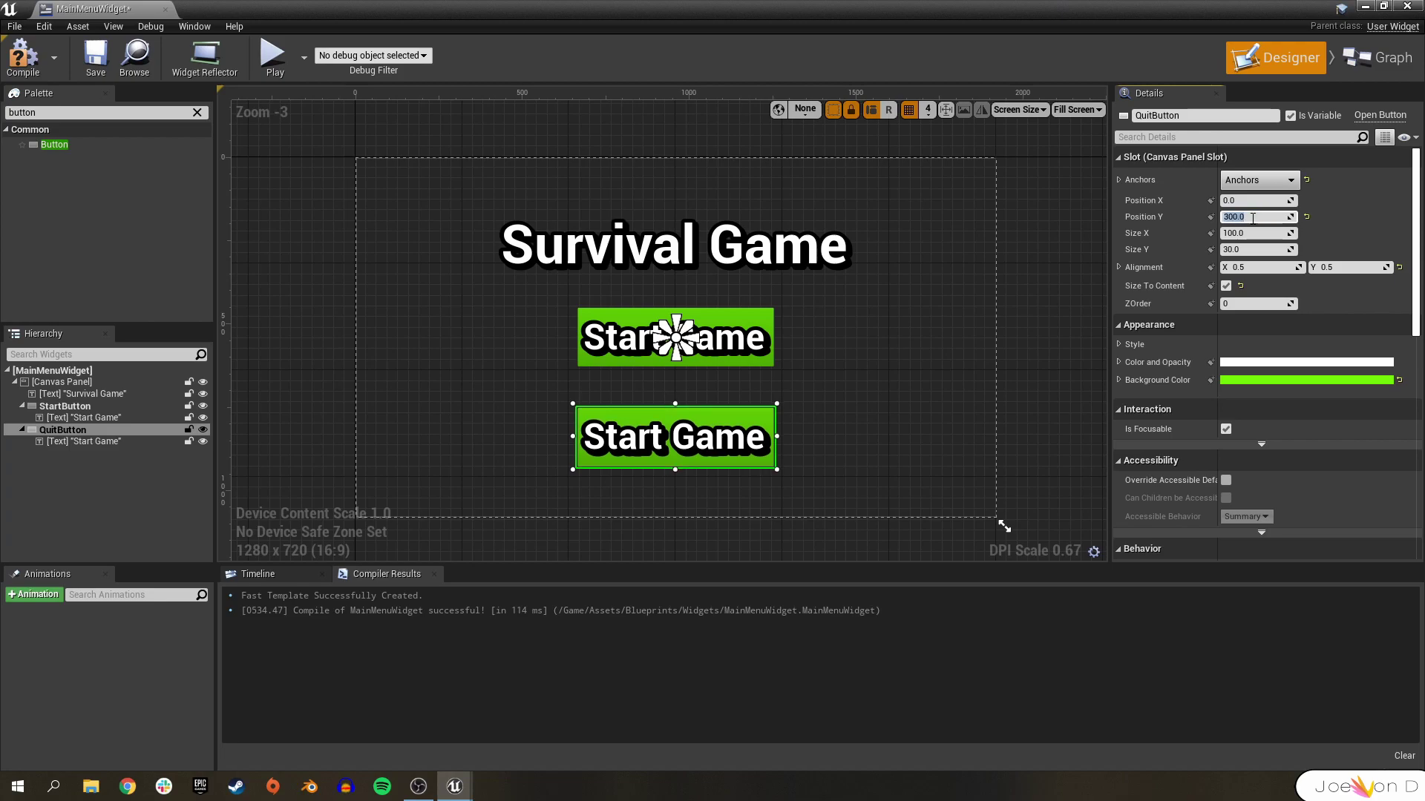
# Change the text nested in QuitButton to "Quit Game" and compile the widget
pyautogui.click(74, 442)
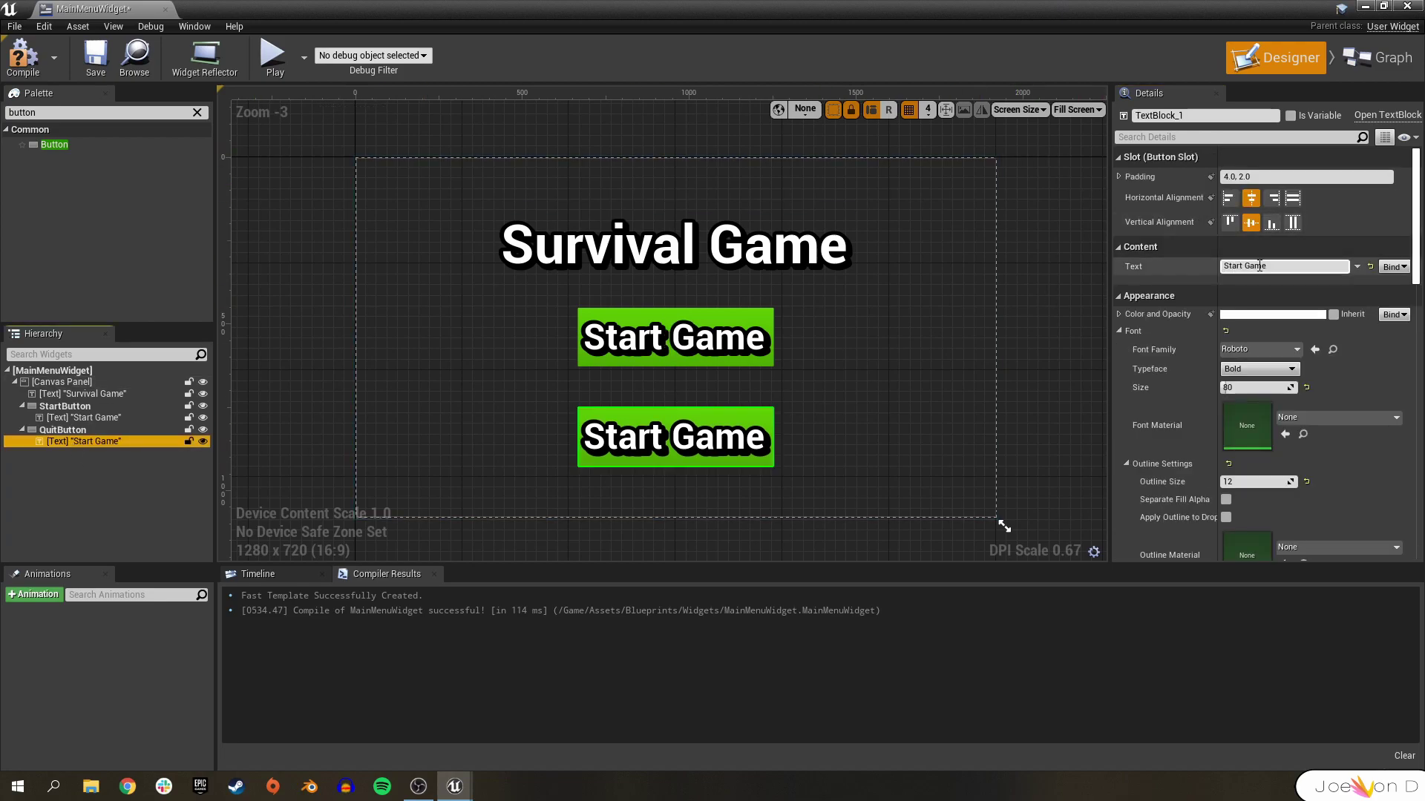
pyautogui.write('Quit Game')
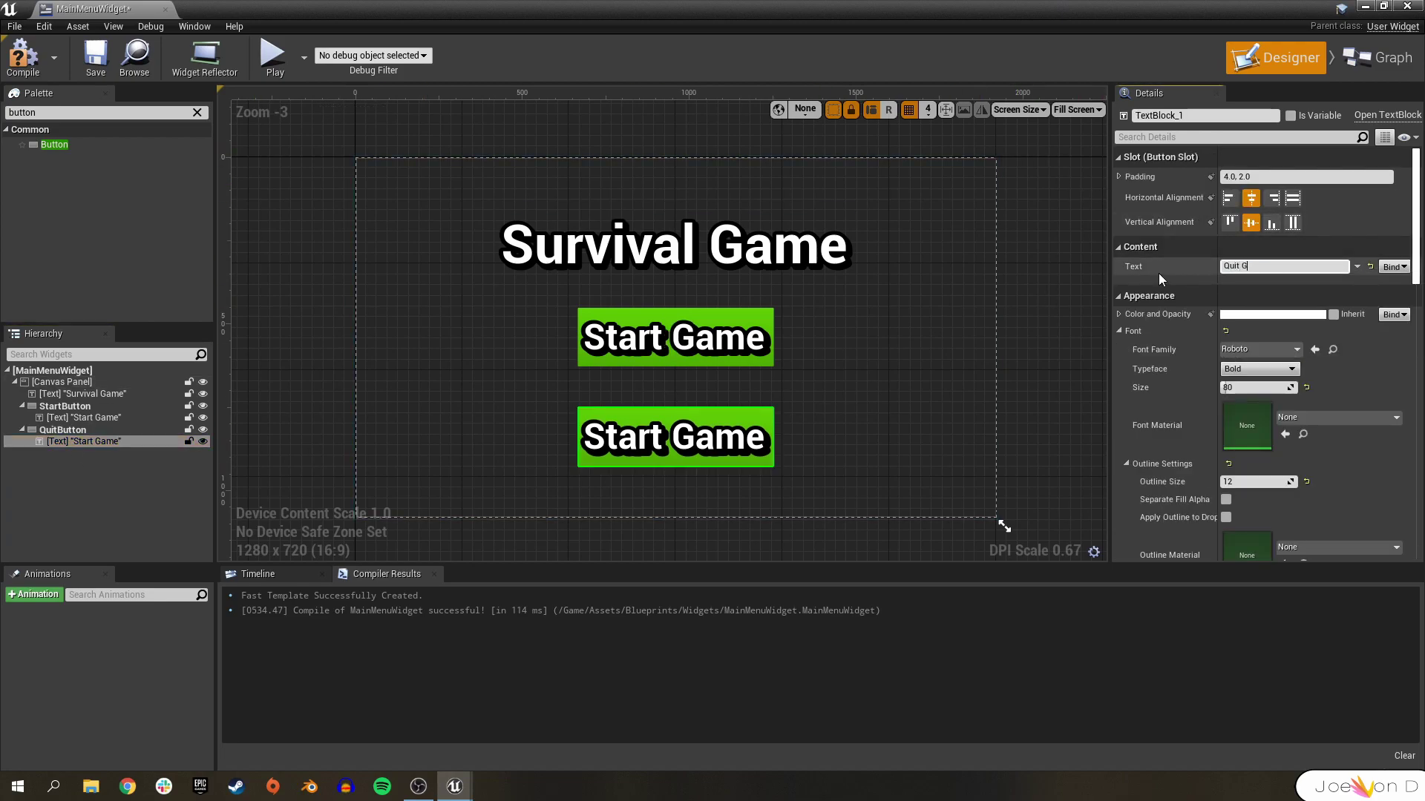
pyautogui.press('Return')
pyautogui.click(22, 56)
# Add an Image to the Canvas Panel above the "Survival Game" text in the hierarchy, behind the other elements
pyautogui.click(9, 113)
pyautogui.write('image')
pyautogui.moveTo(52, 145); pyautogui.dragTo(87, 393)
pyautogui.click(74, 394)
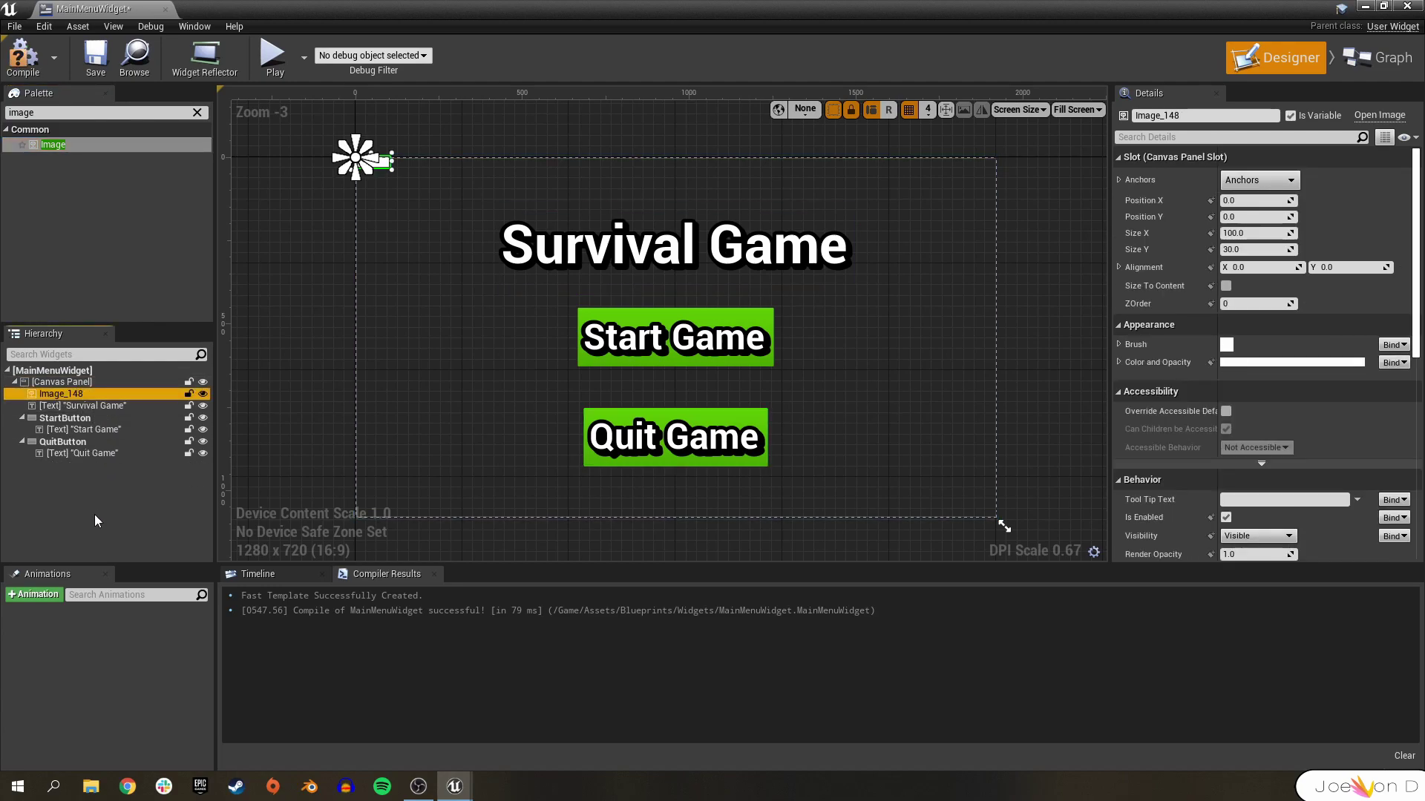
# Anchor the image to fill the whole canvas with right and bottom offsets of 0, then compile and save the widget
pyautogui.click(1265, 180)
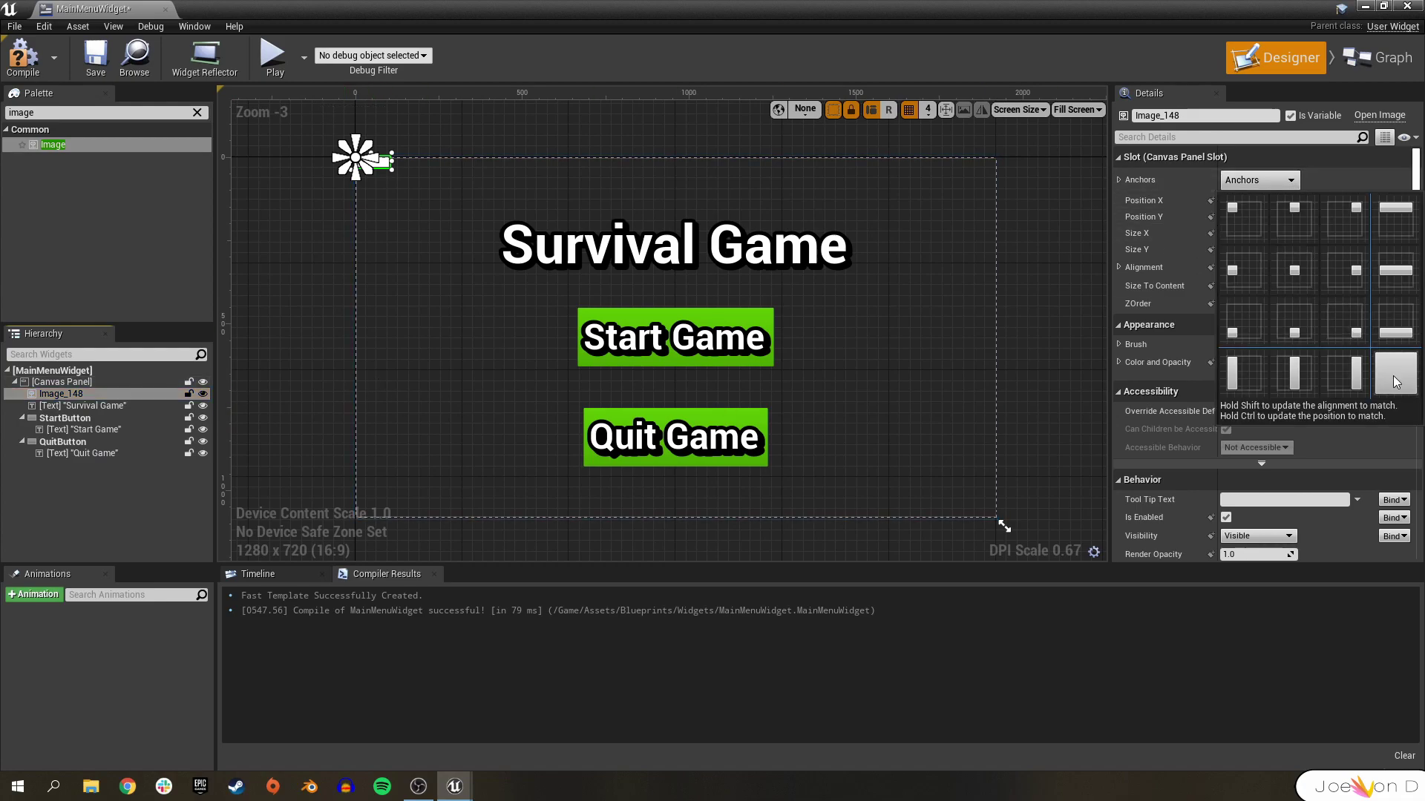
pyautogui.click(1395, 373)
pyautogui.click(1268, 233)
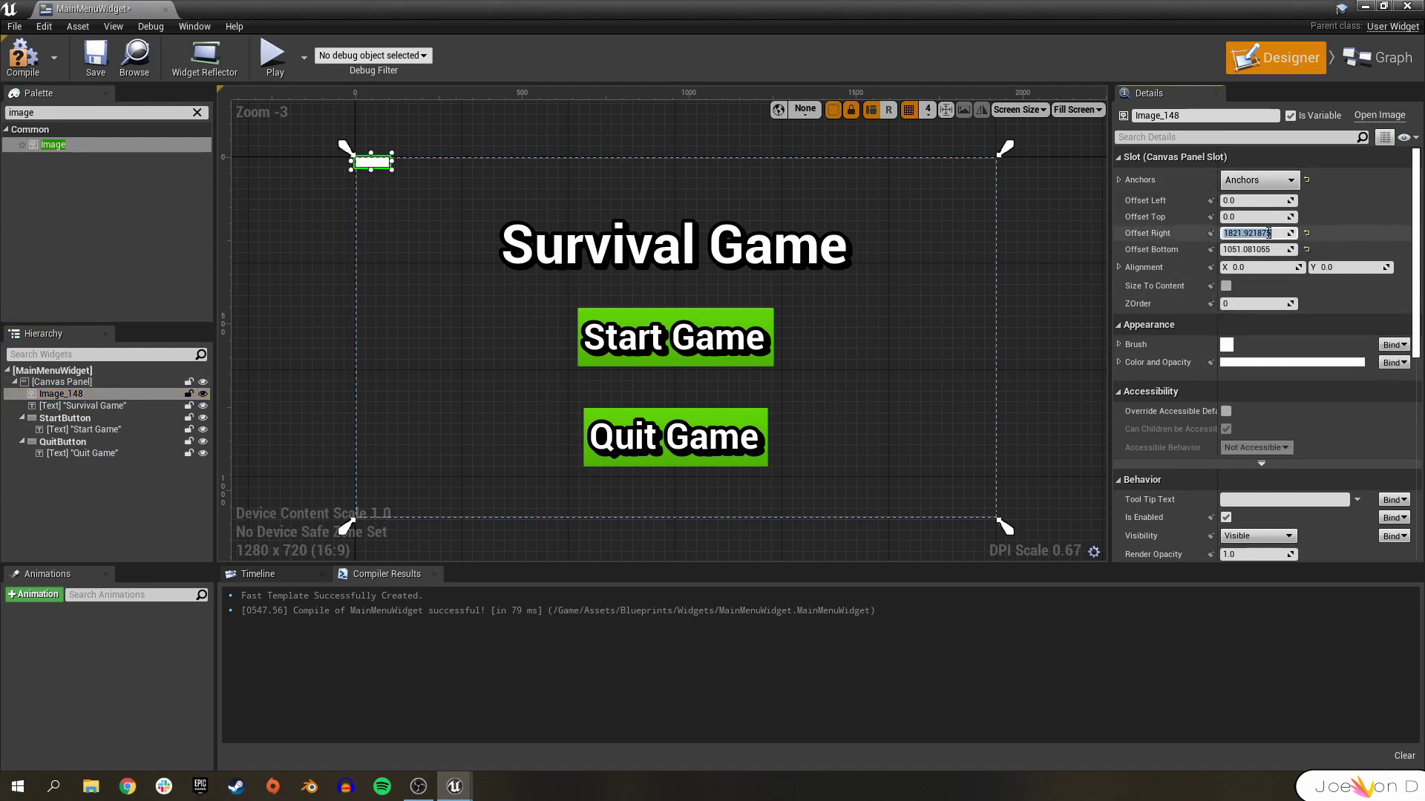
pyautogui.write('0')
pyautogui.press('Tab')
pyautogui.write('0')
pyautogui.press('Return')
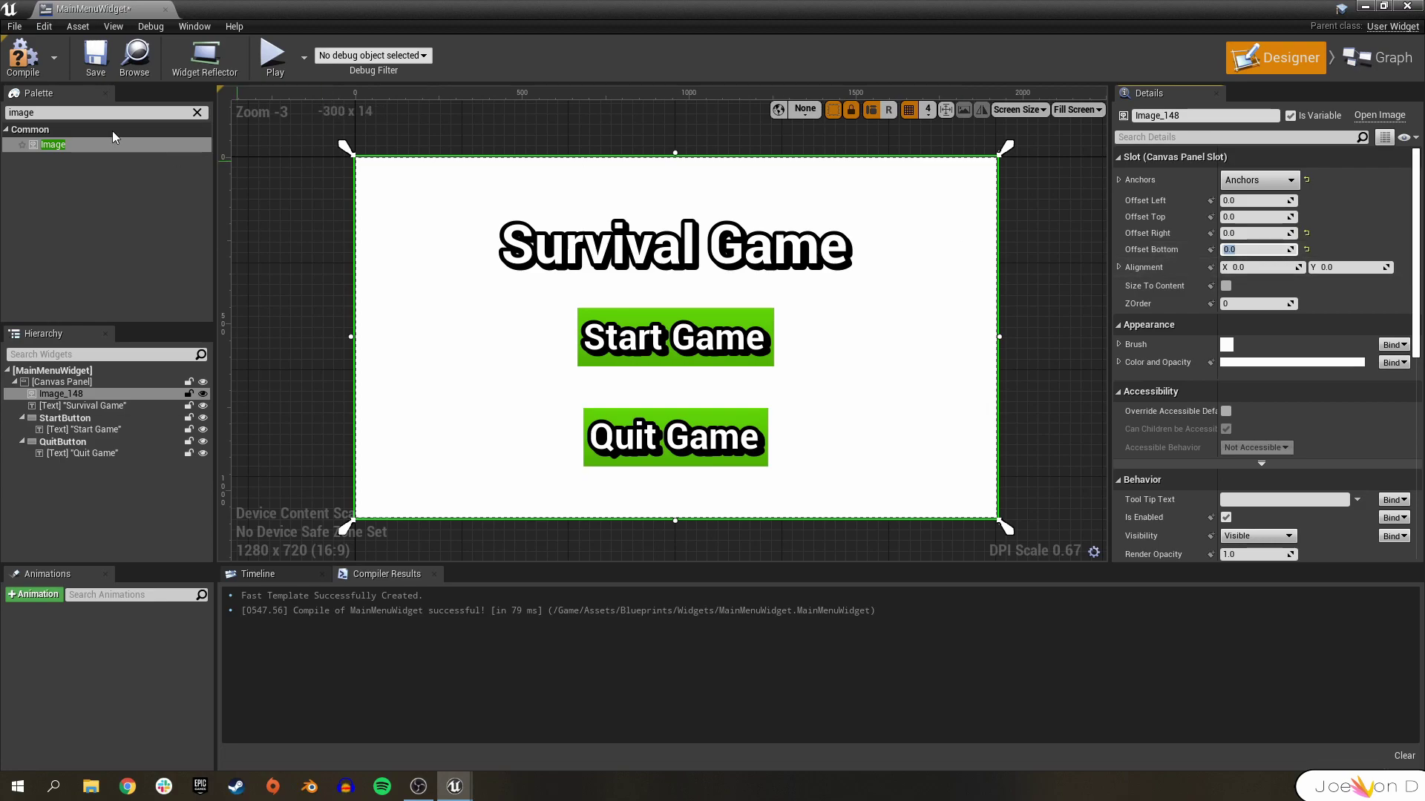
pyautogui.click(9, 68)
pyautogui.click(95, 58)
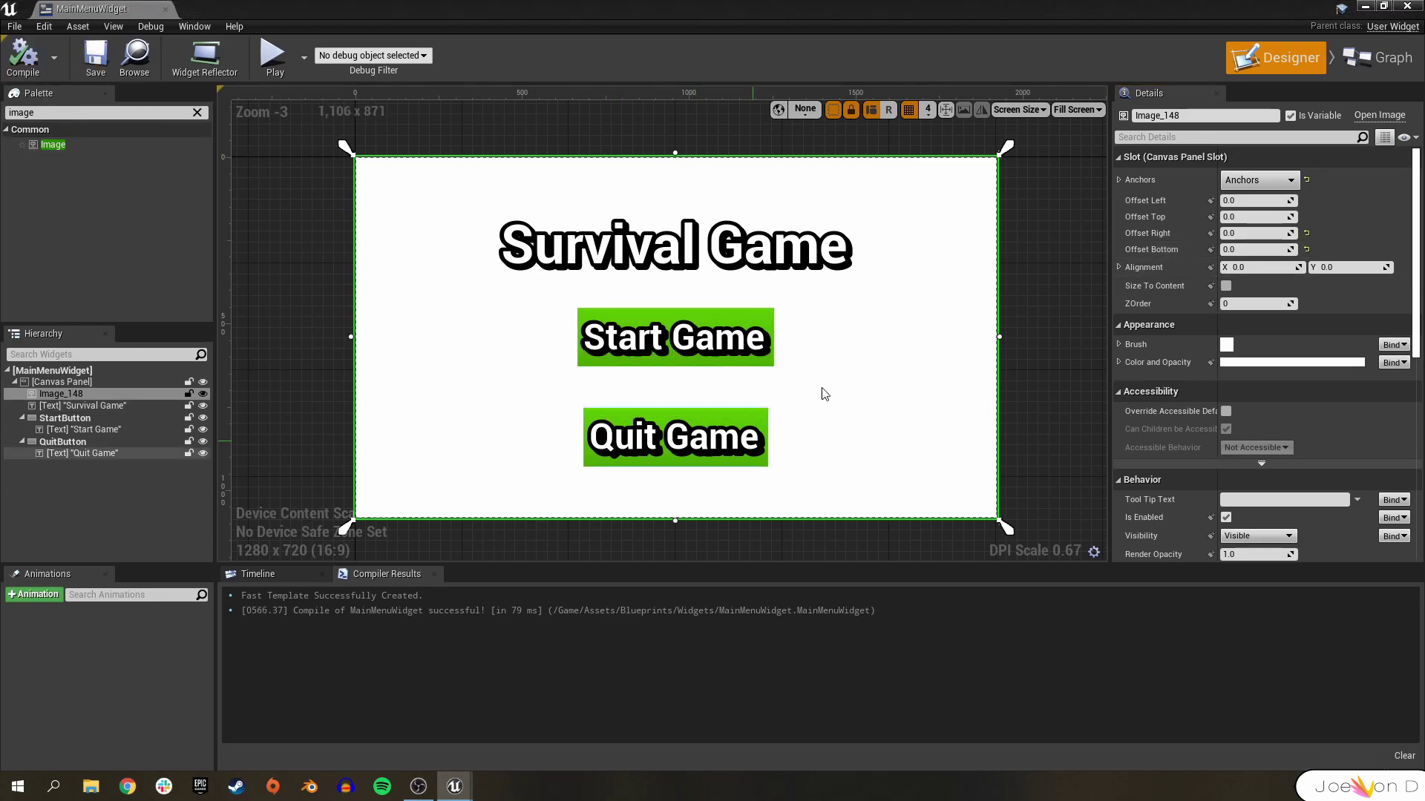
# Import the T_MenuBackground picture from the Downloads folder in File Explorer into the project's Textures folder
pyautogui.click(1366, 7)
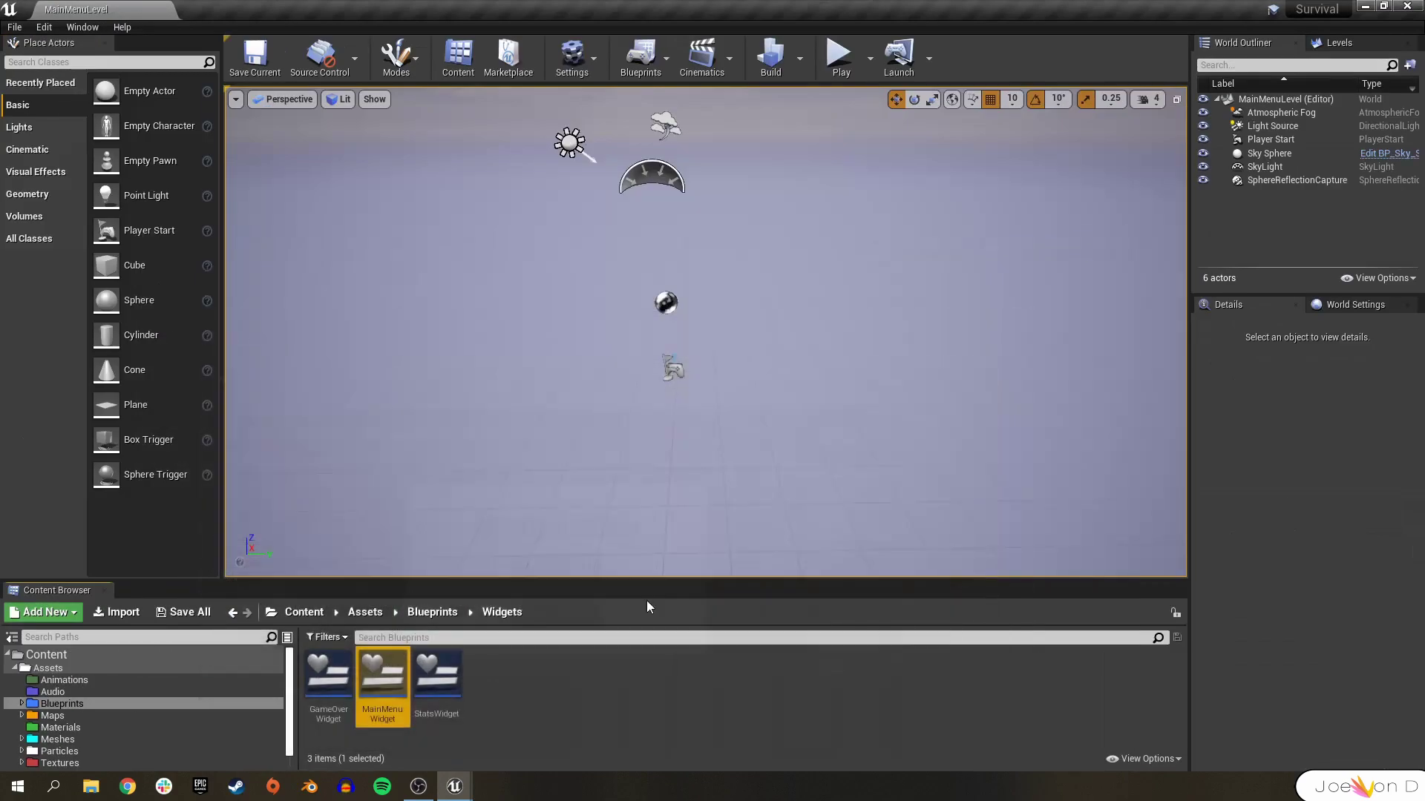
pyautogui.click(90, 787)
pyautogui.click(460, 235)
pyautogui.moveTo(566, 237); pyautogui.dragTo(87, 772)
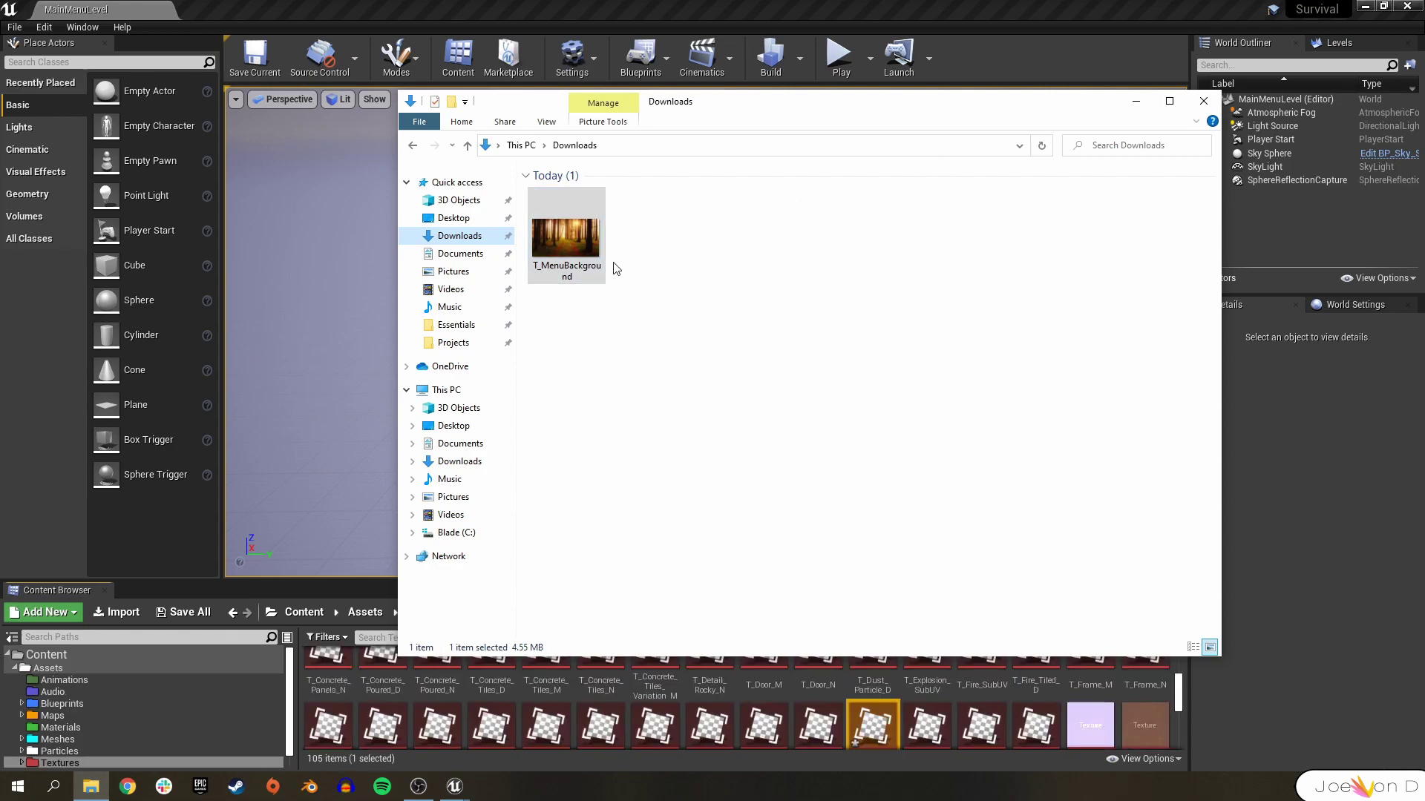
pyautogui.click(1136, 101)
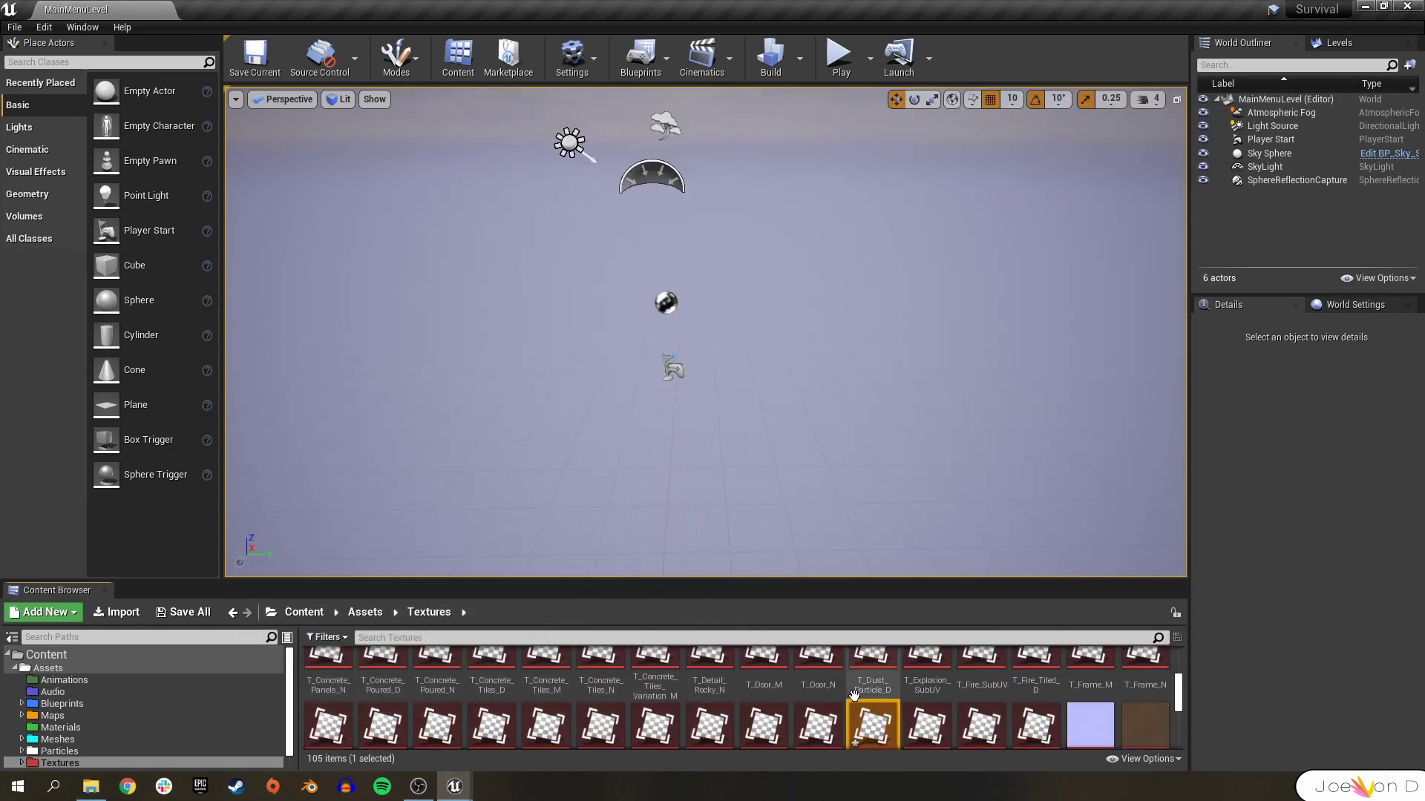
# Return to MainMenuWidget, set the image's brush to the T_MenuBackground texture, and compile the widget
pyautogui.moveTo(454, 785)
pyautogui.click(511, 749)
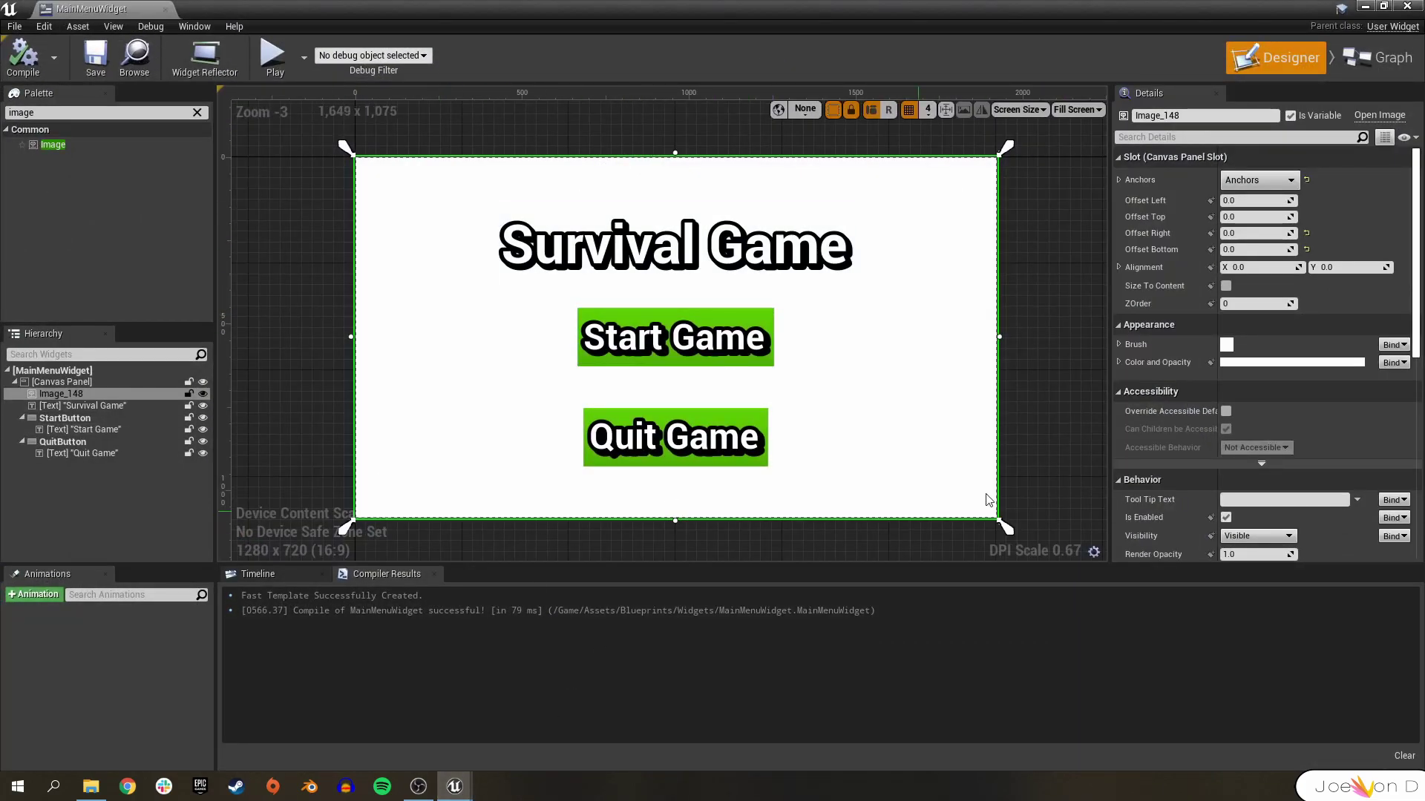
pyautogui.click(1119, 346)
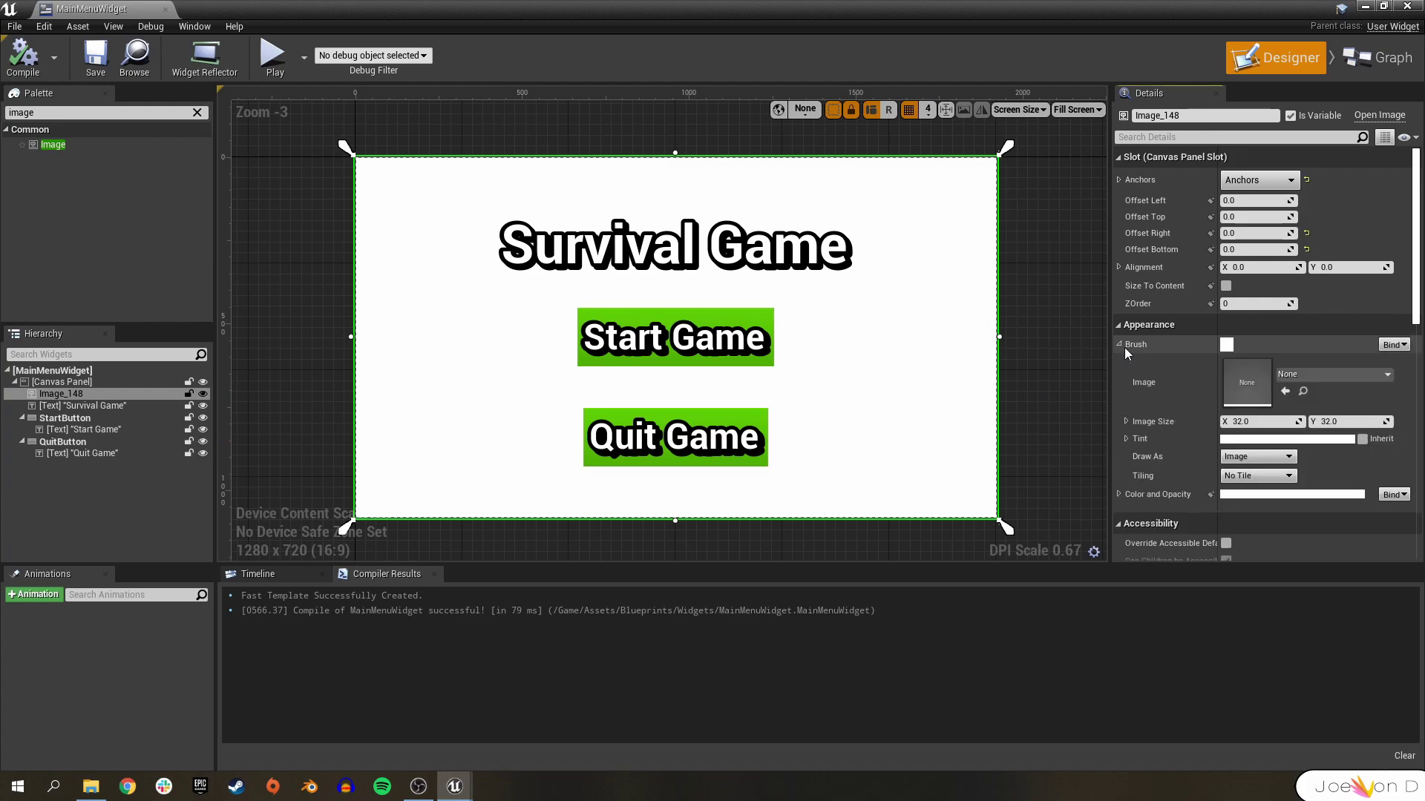
pyautogui.click(1302, 376)
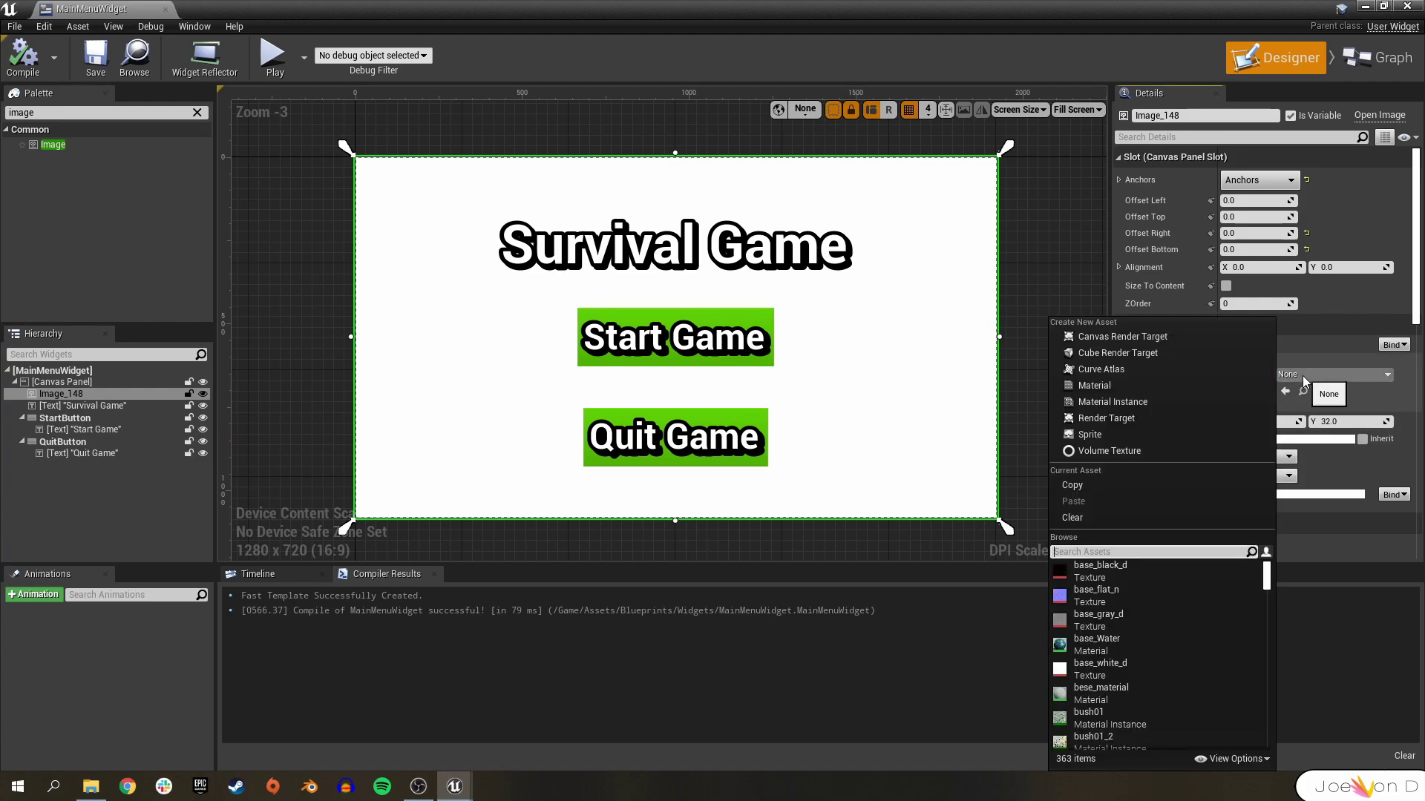
pyautogui.write('back')
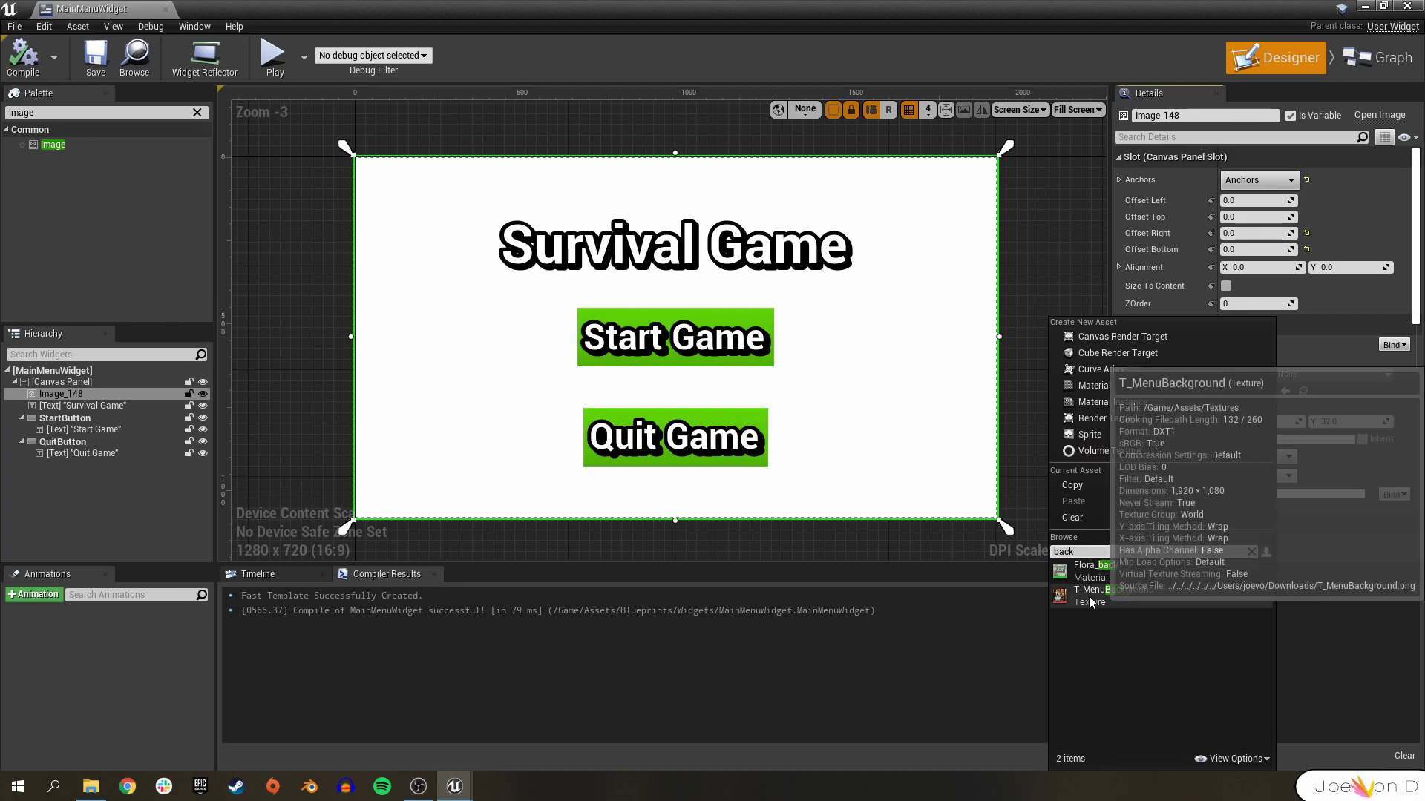
pyautogui.click(1088, 595)
pyautogui.click(23, 55)
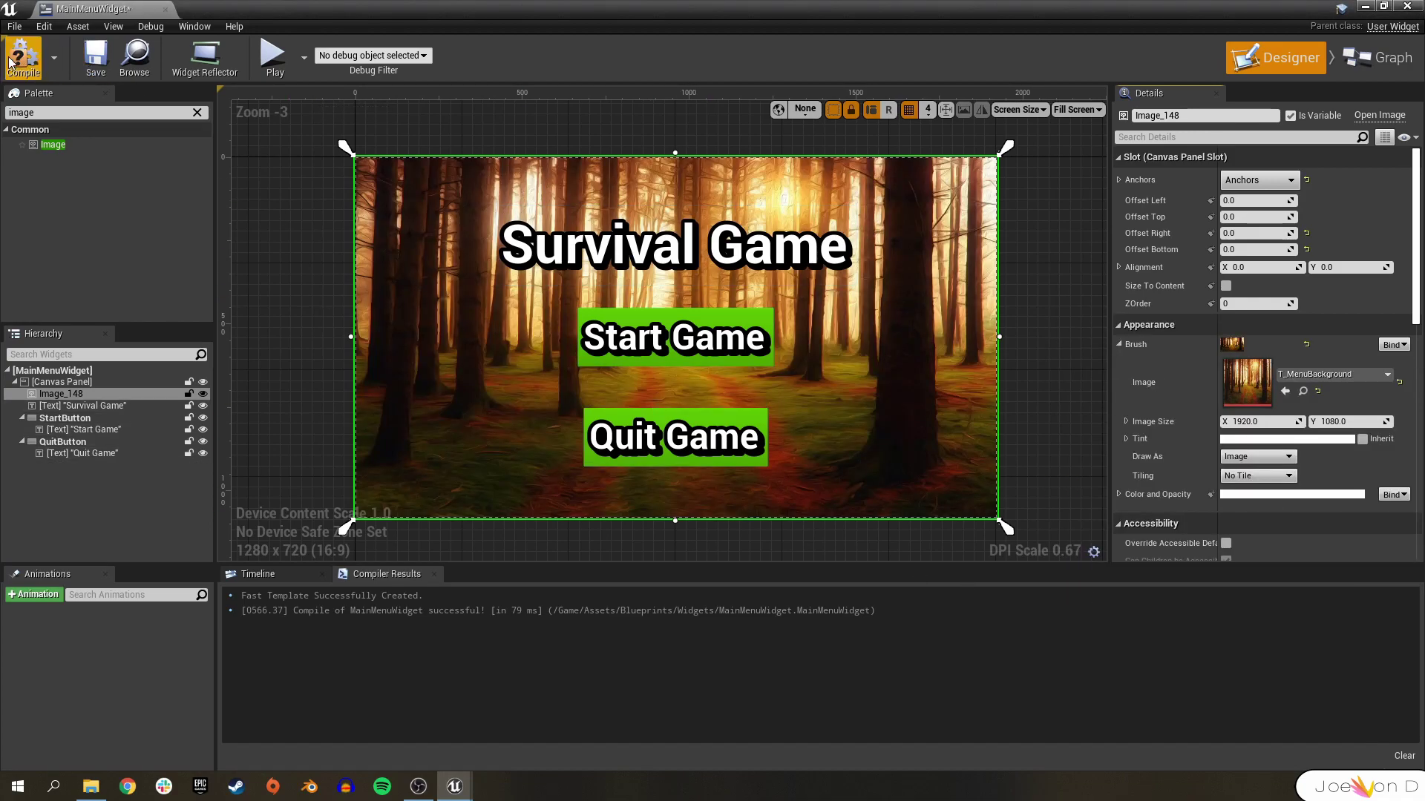
# Save MainMenuWidget and add On Clicked events for both StartButton and QuitButton
pyautogui.click(88, 59)
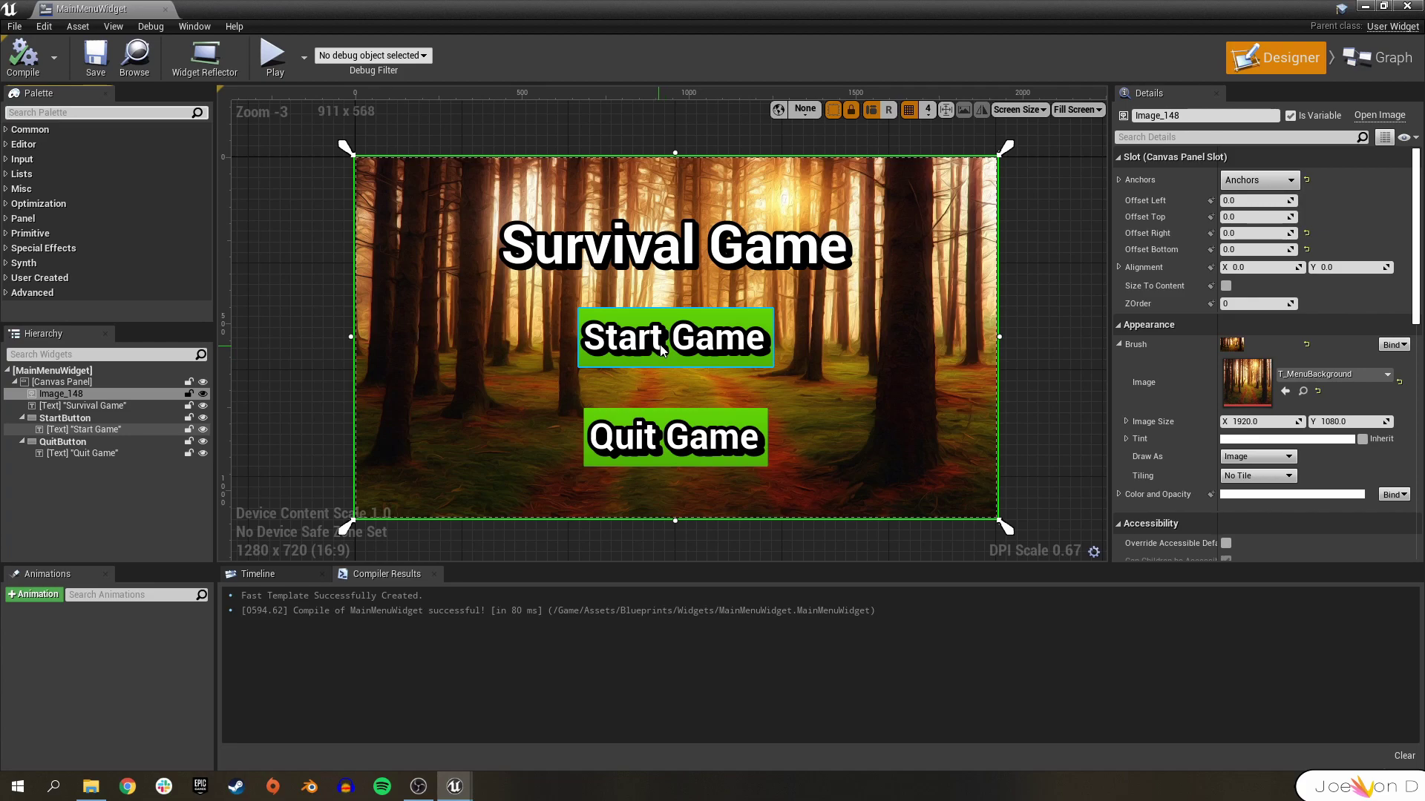
pyautogui.click(719, 347)
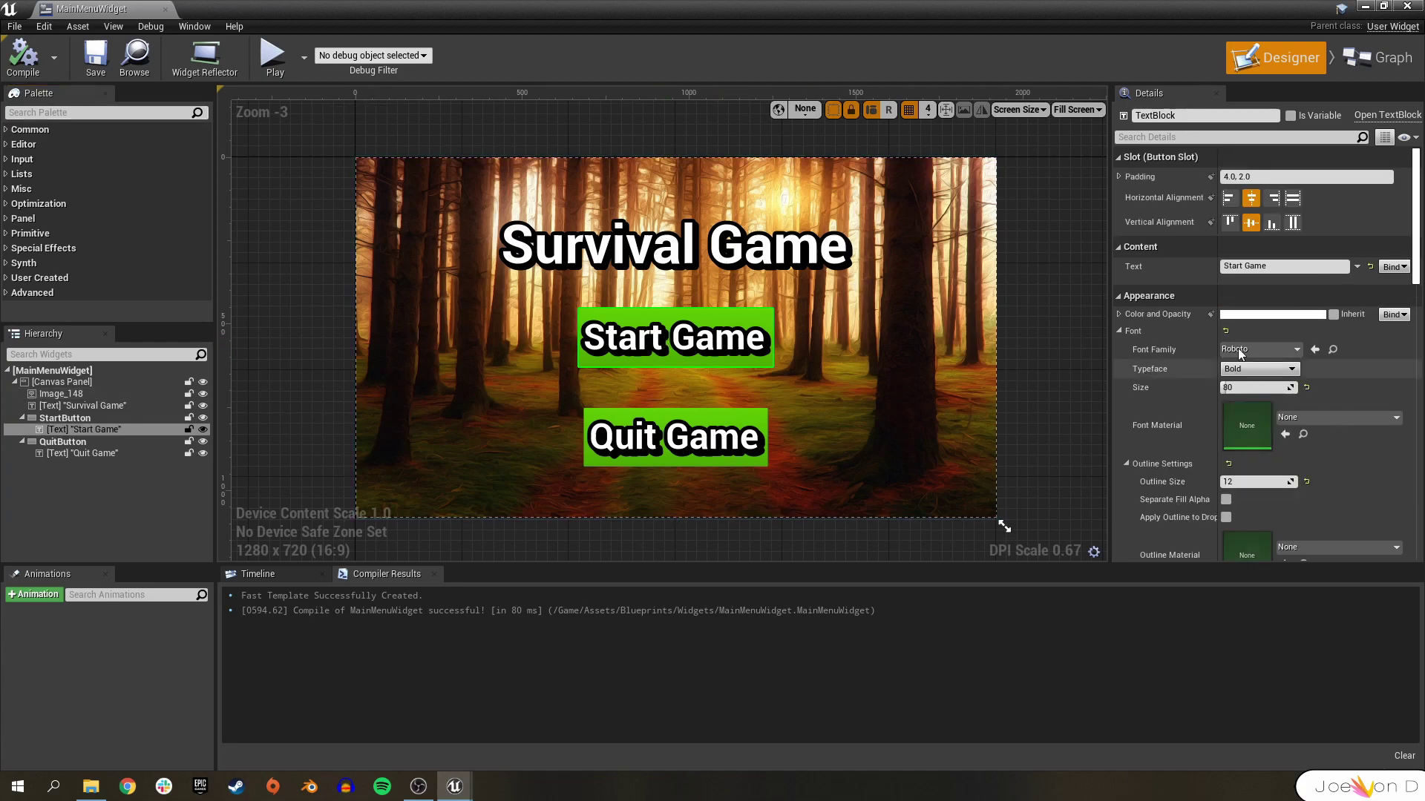
pyautogui.click(85, 419)
pyautogui.scroll(-10, 1269, 351)
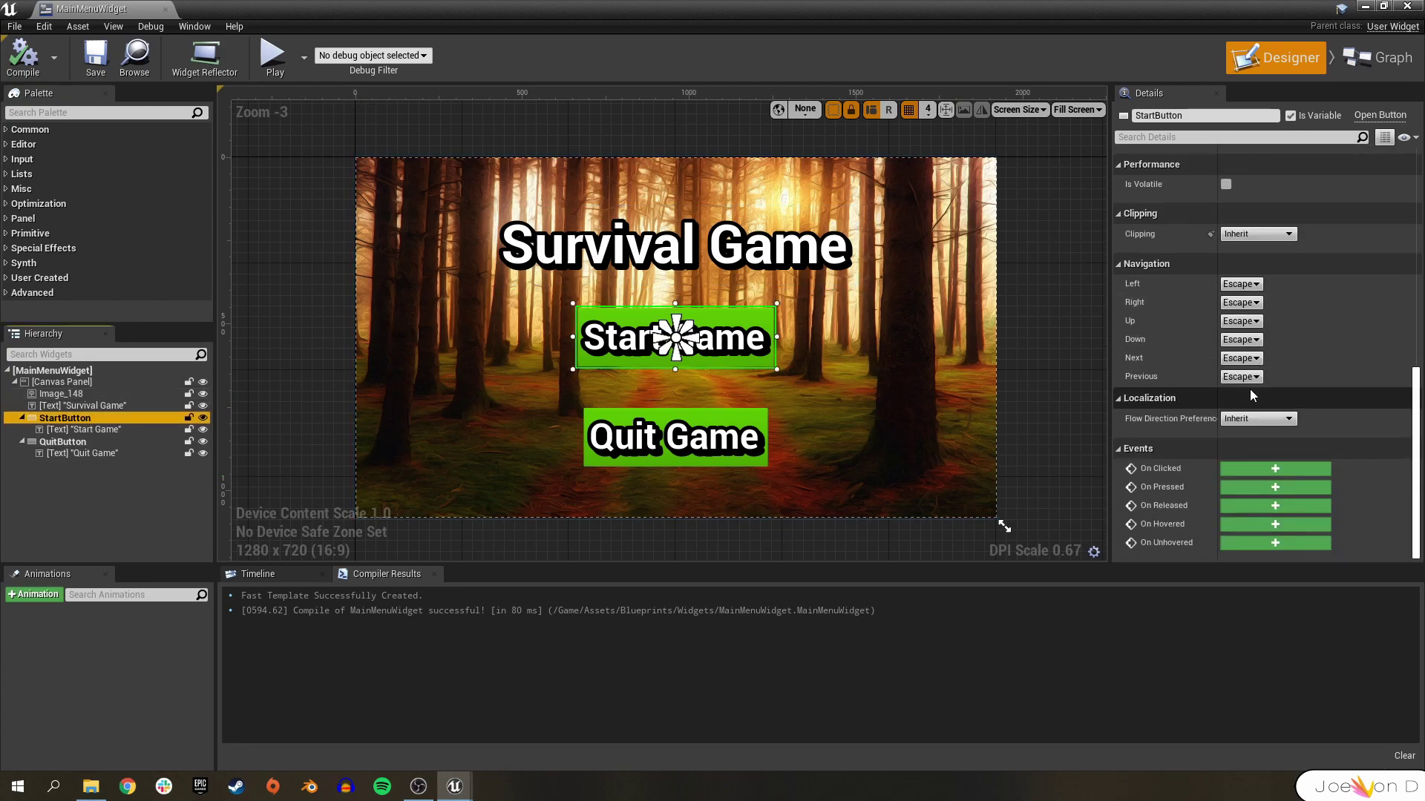
pyautogui.click(1279, 470)
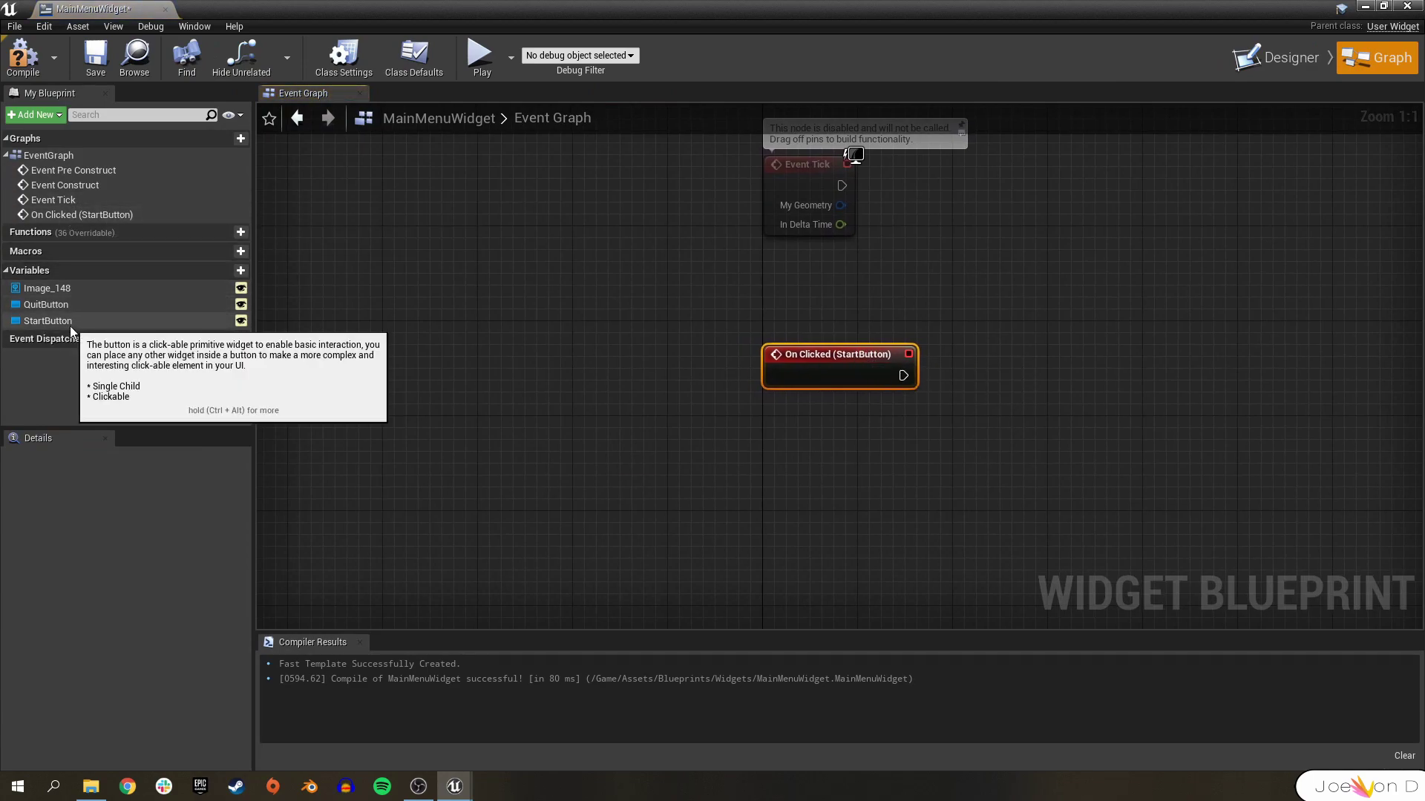
pyautogui.click(46, 304)
pyautogui.click(106, 598)
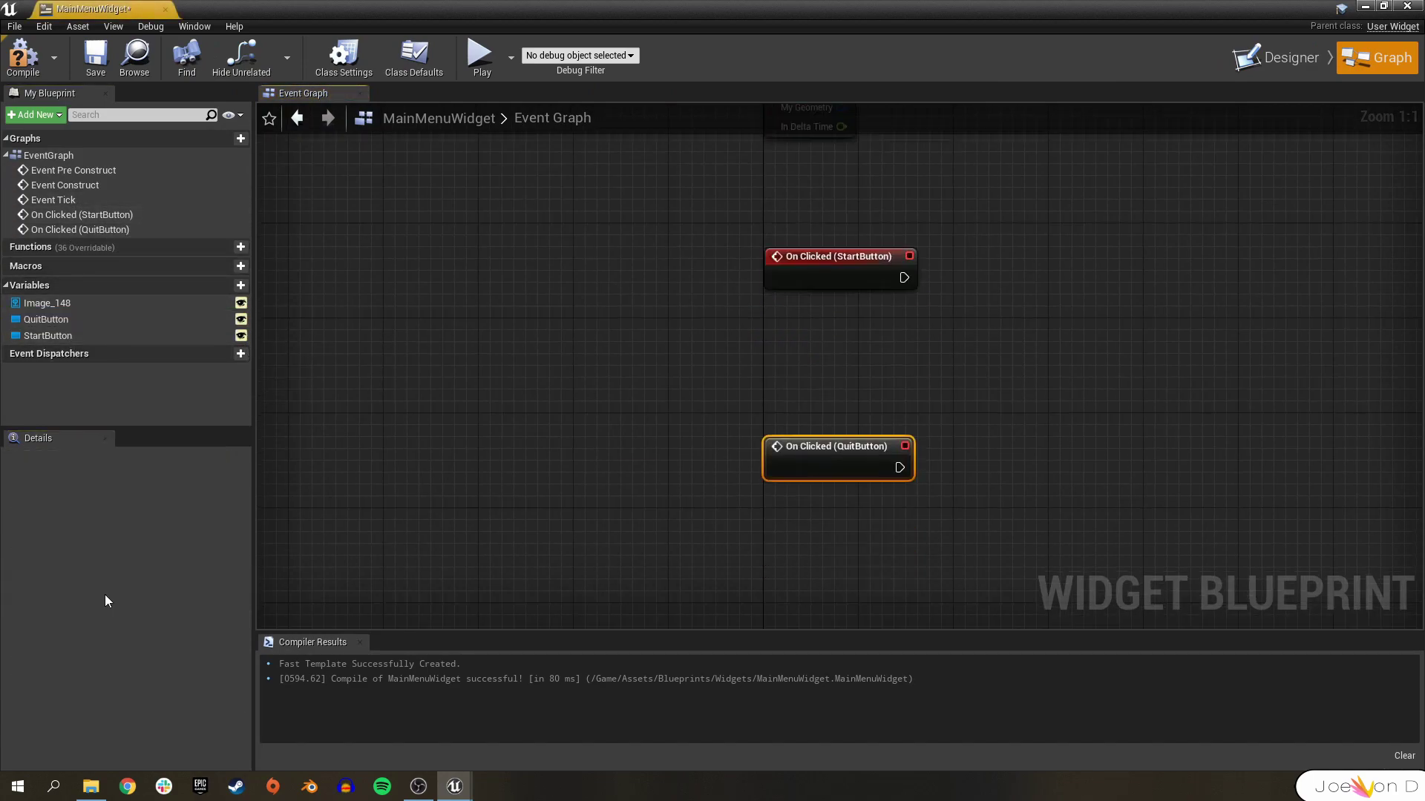
# Add a Quit Game node, connect it to On Clicked (QuitButton), place it beside the event, and compile and save the widget
pyautogui.moveTo(950, 343); pyautogui.dragTo(801, 504, button='right')
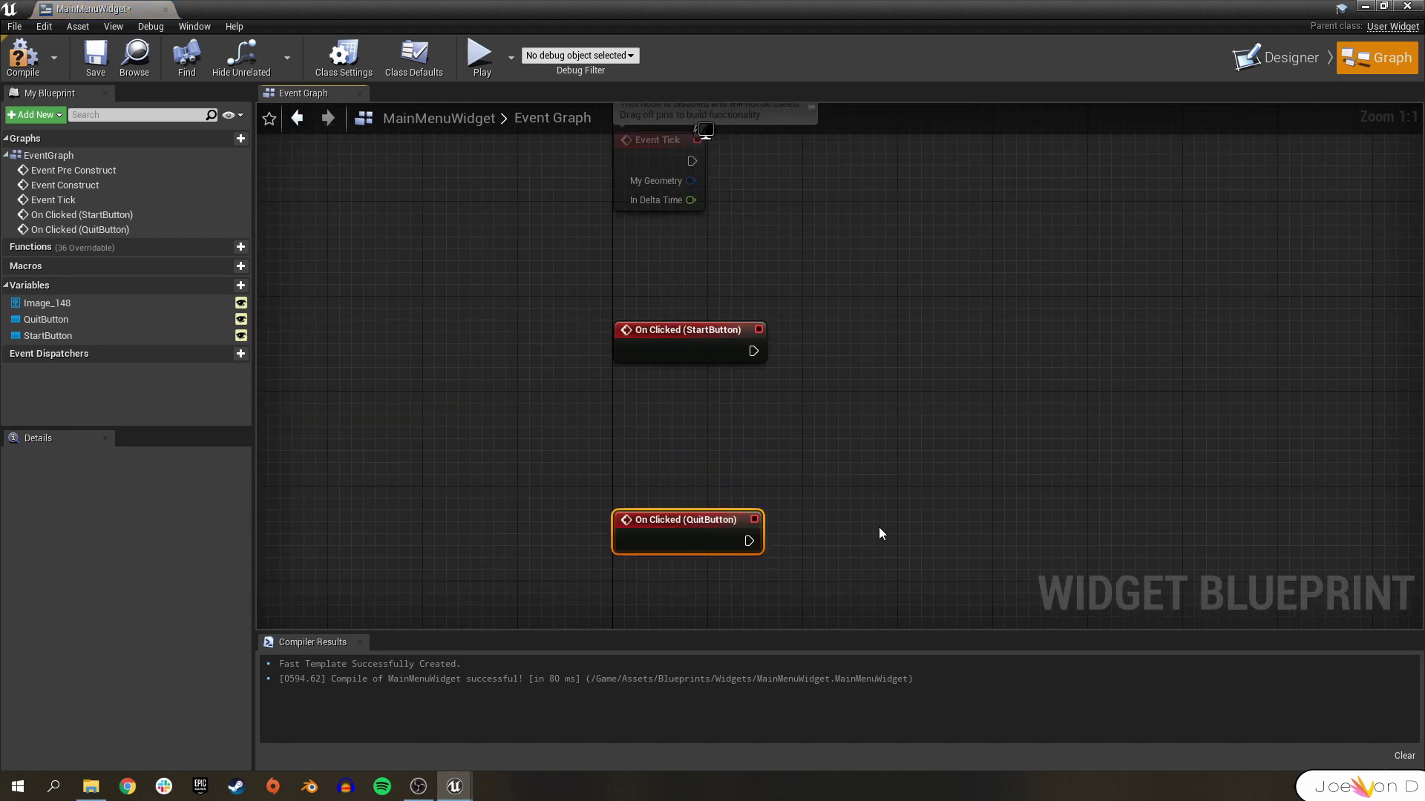
pyautogui.moveTo(881, 533); pyautogui.dragTo(603, 473, button='right')
pyautogui.rightClick(606, 465)
pyautogui.write('quit')
pyautogui.click(739, 525)
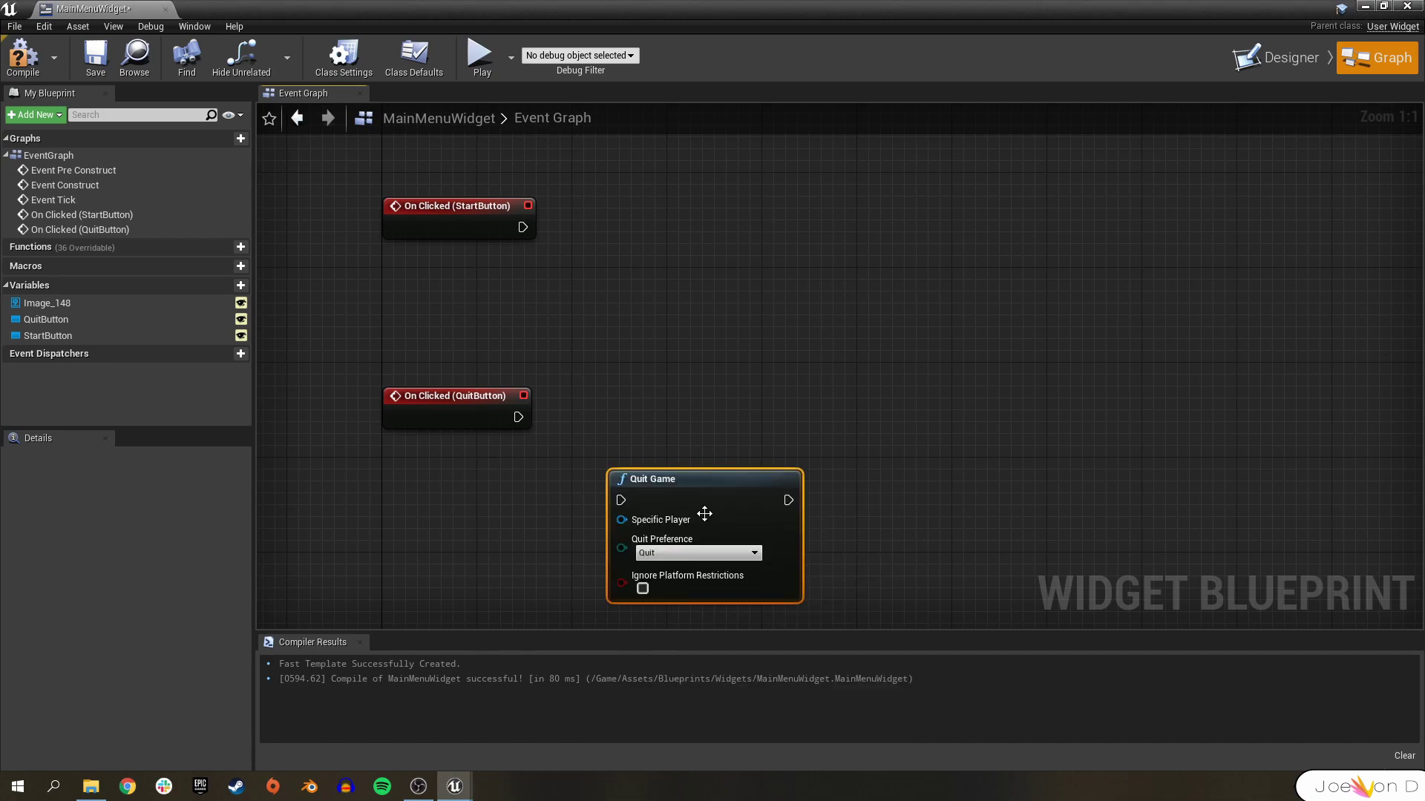
pyautogui.moveTo(518, 417); pyautogui.dragTo(627, 506)
pyautogui.moveTo(631, 512); pyautogui.dragTo(583, 429)
pyautogui.click(37, 74)
pyautogui.click(95, 58)
# Delete the Event Tick node, move Event Construct into line above On Clicked (StartButton), and compile and save
pyautogui.moveTo(535, 409); pyautogui.dragTo(538, 461, button='right')
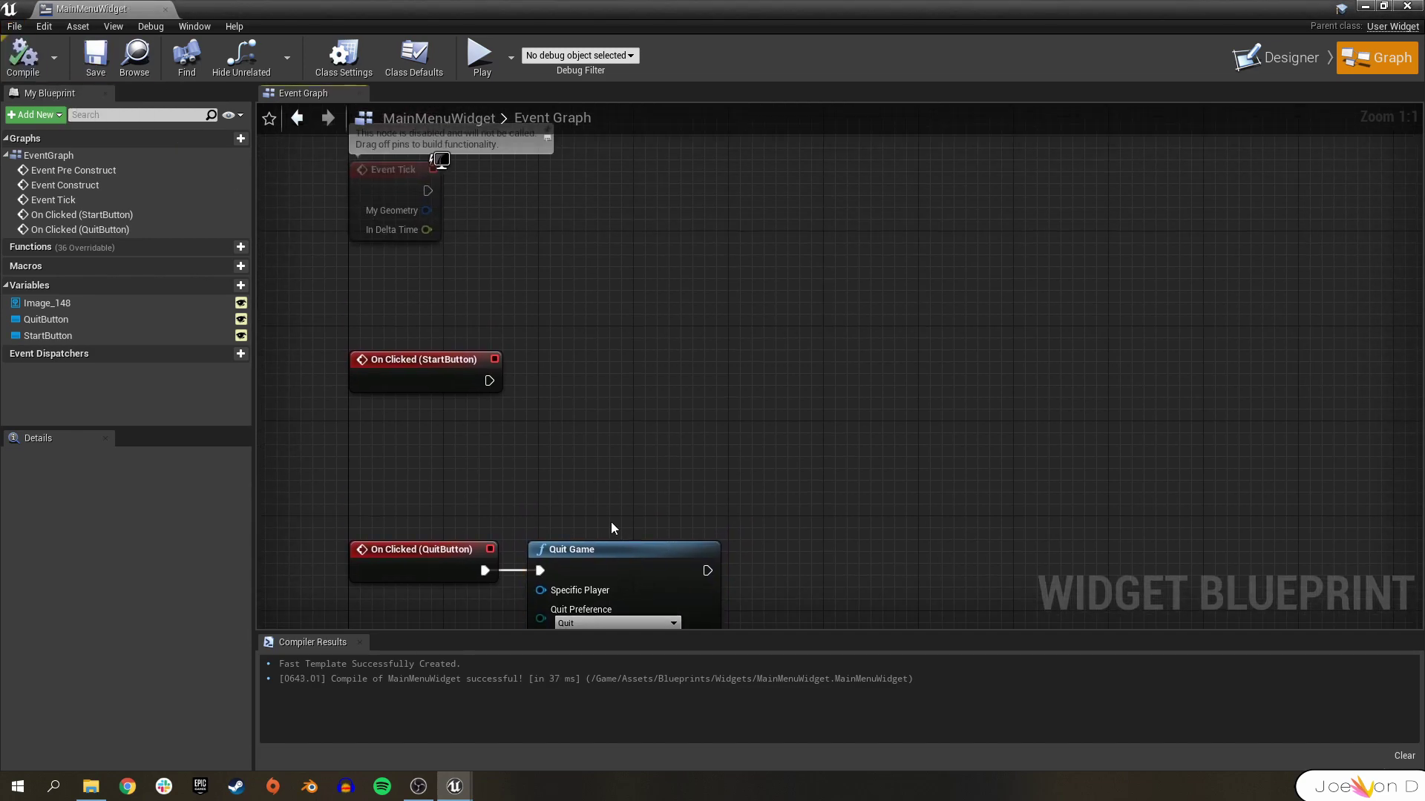
pyautogui.click(445, 371)
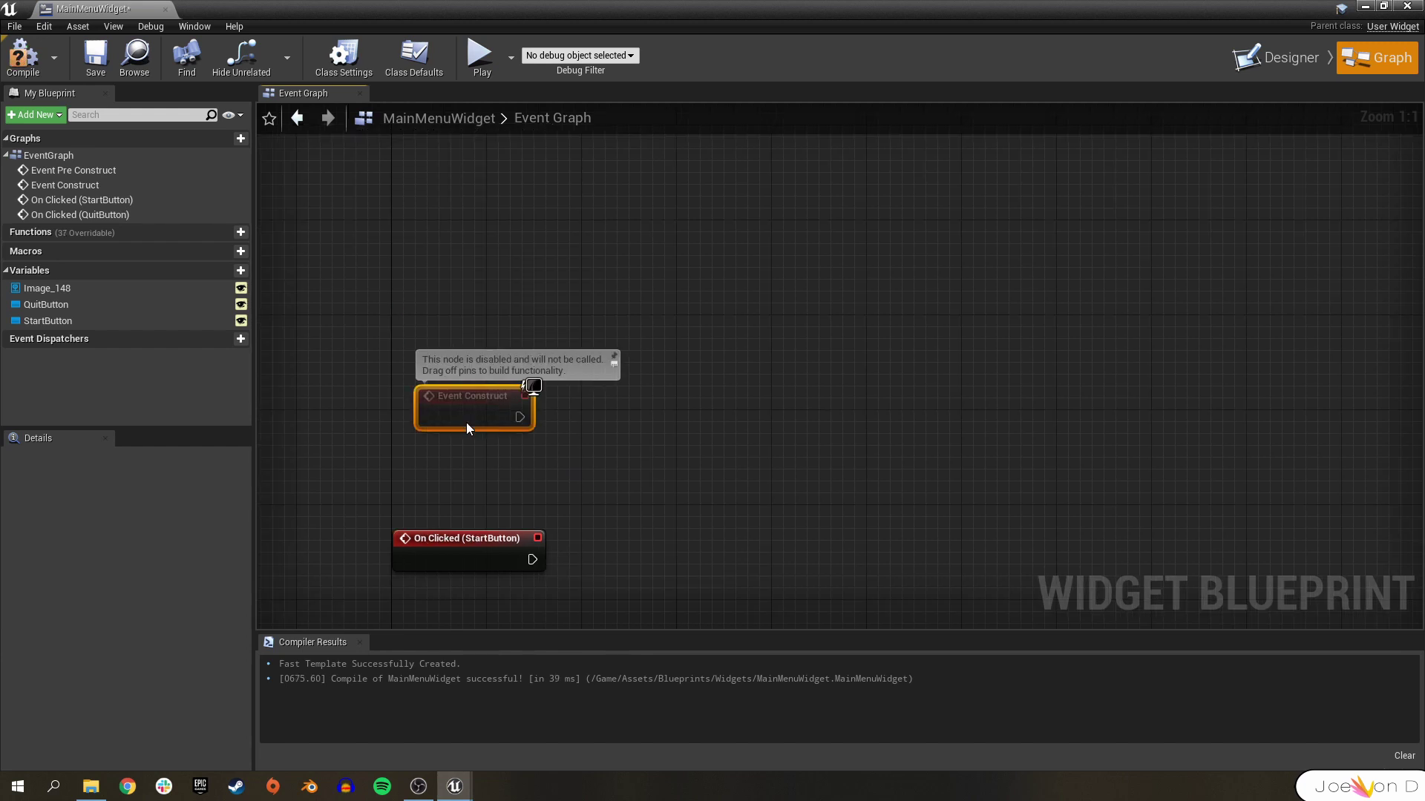
pyautogui.moveTo(466, 421); pyautogui.dragTo(443, 368)
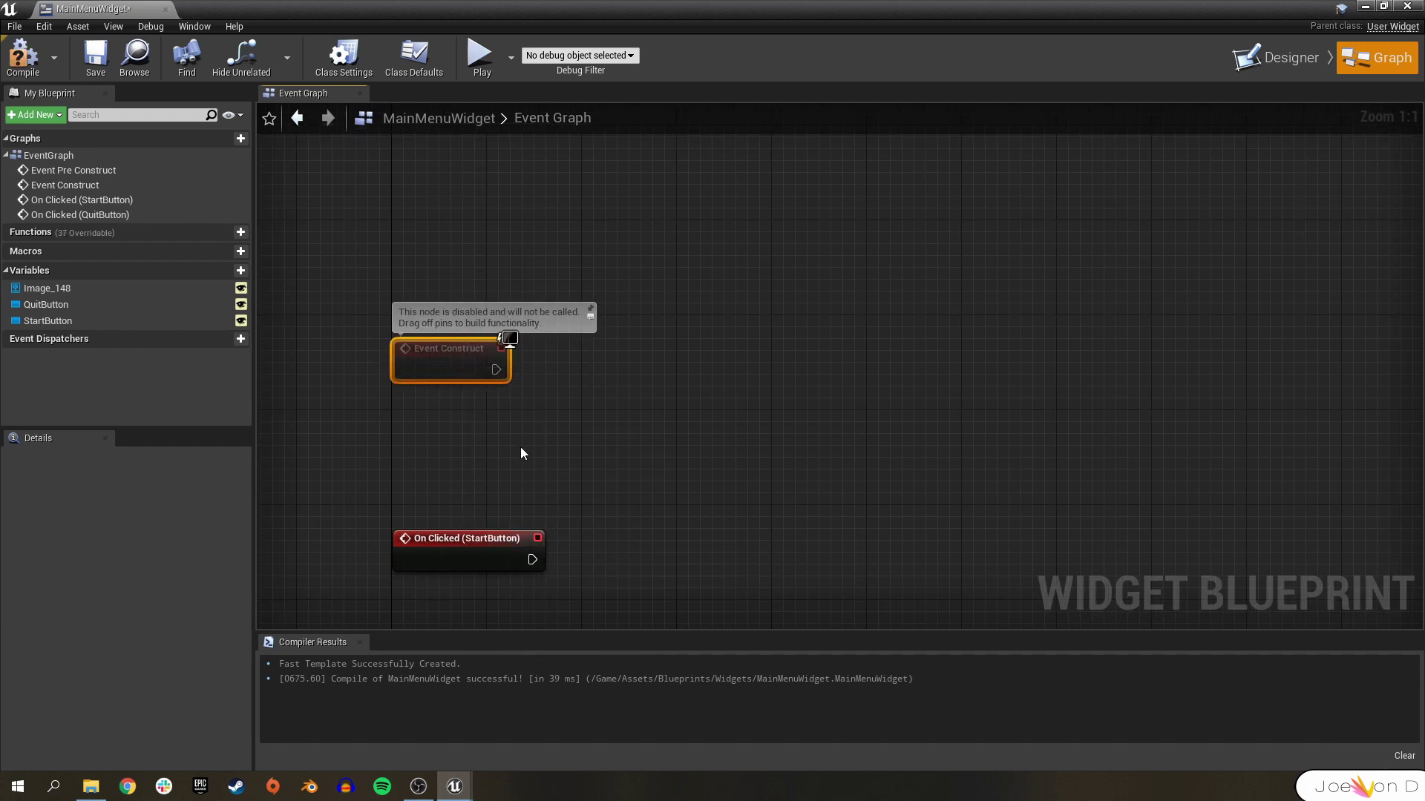
pyautogui.click(518, 446)
pyautogui.click(23, 58)
pyautogui.click(95, 58)
# Add a Get Player Controller node just below Event Construct
pyautogui.click(424, 363)
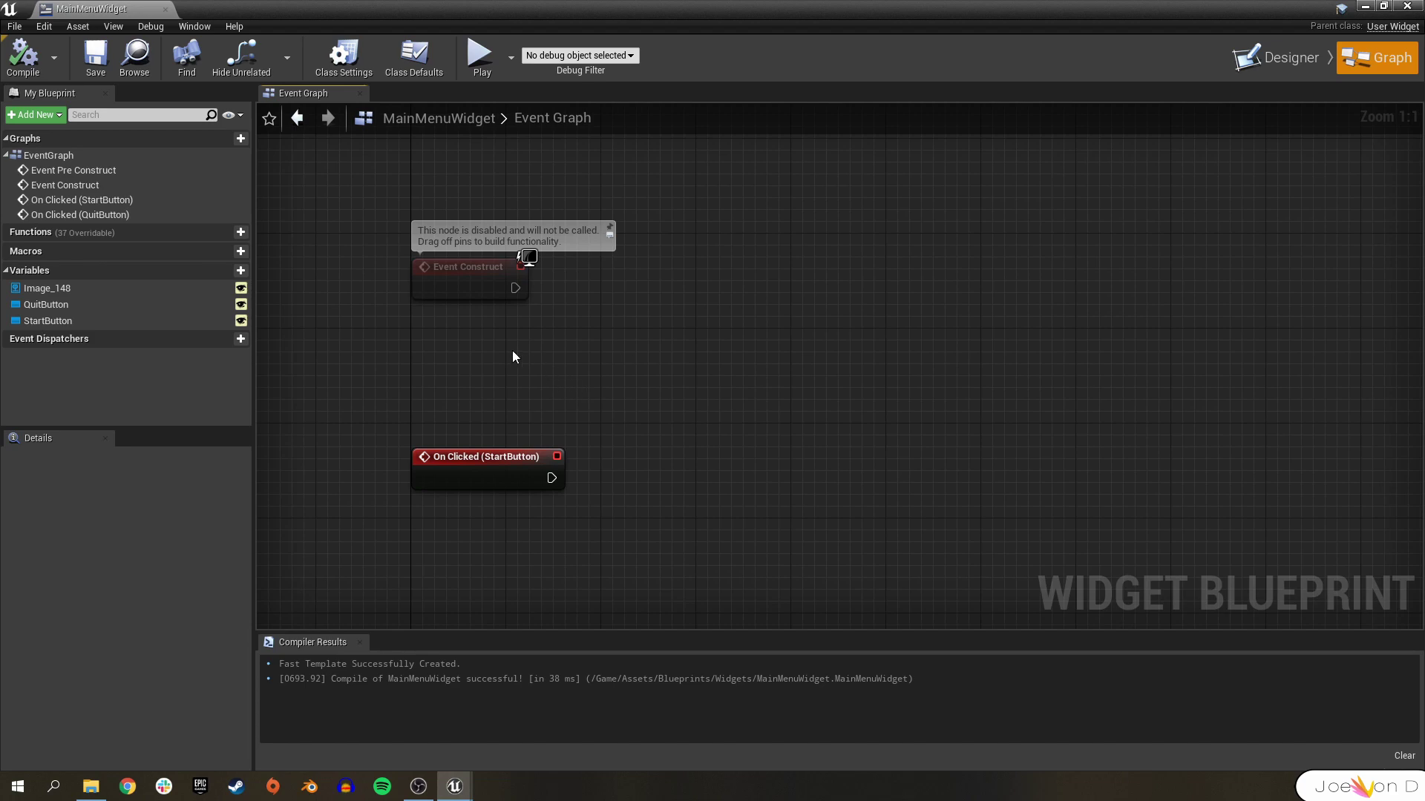
pyautogui.rightClick(481, 343)
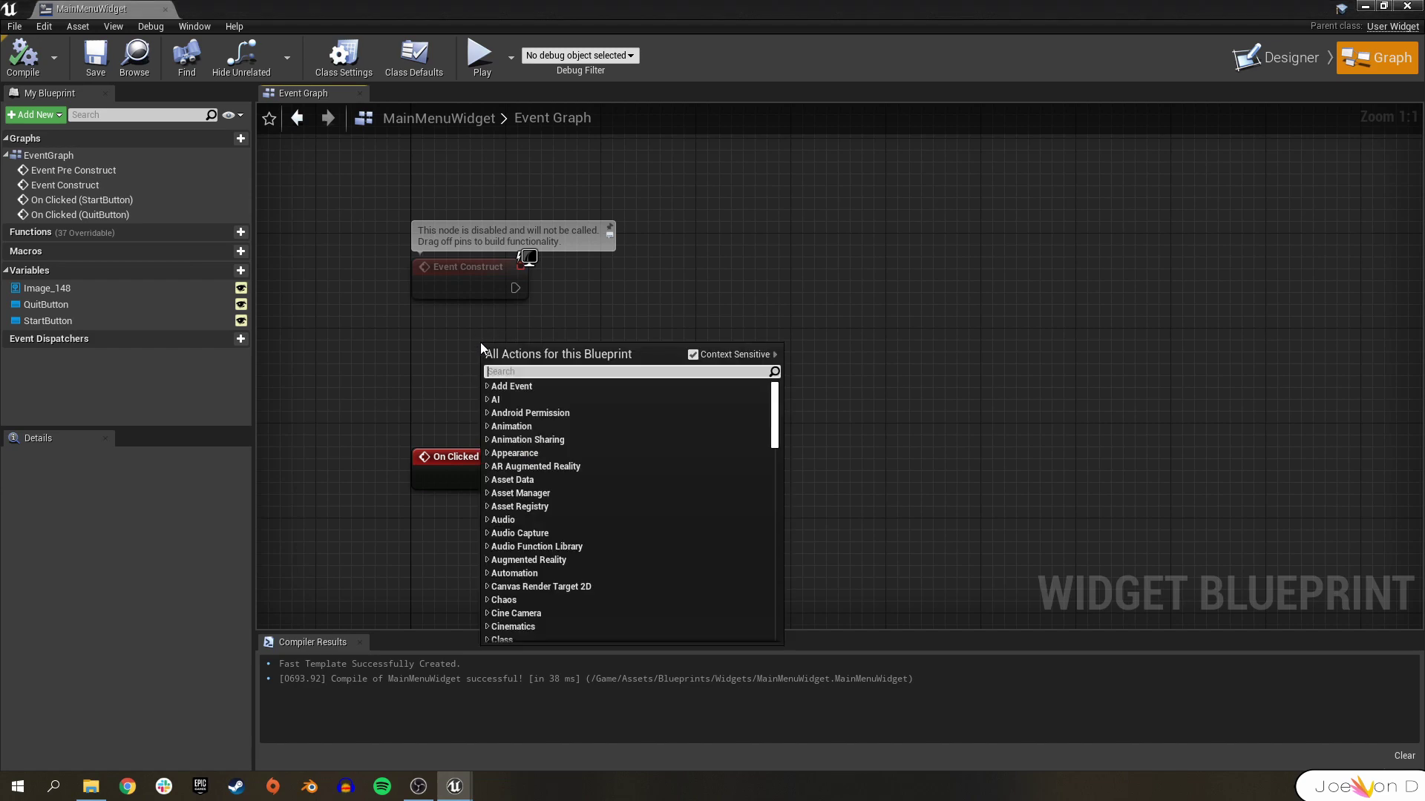
pyautogui.write('getplayer')
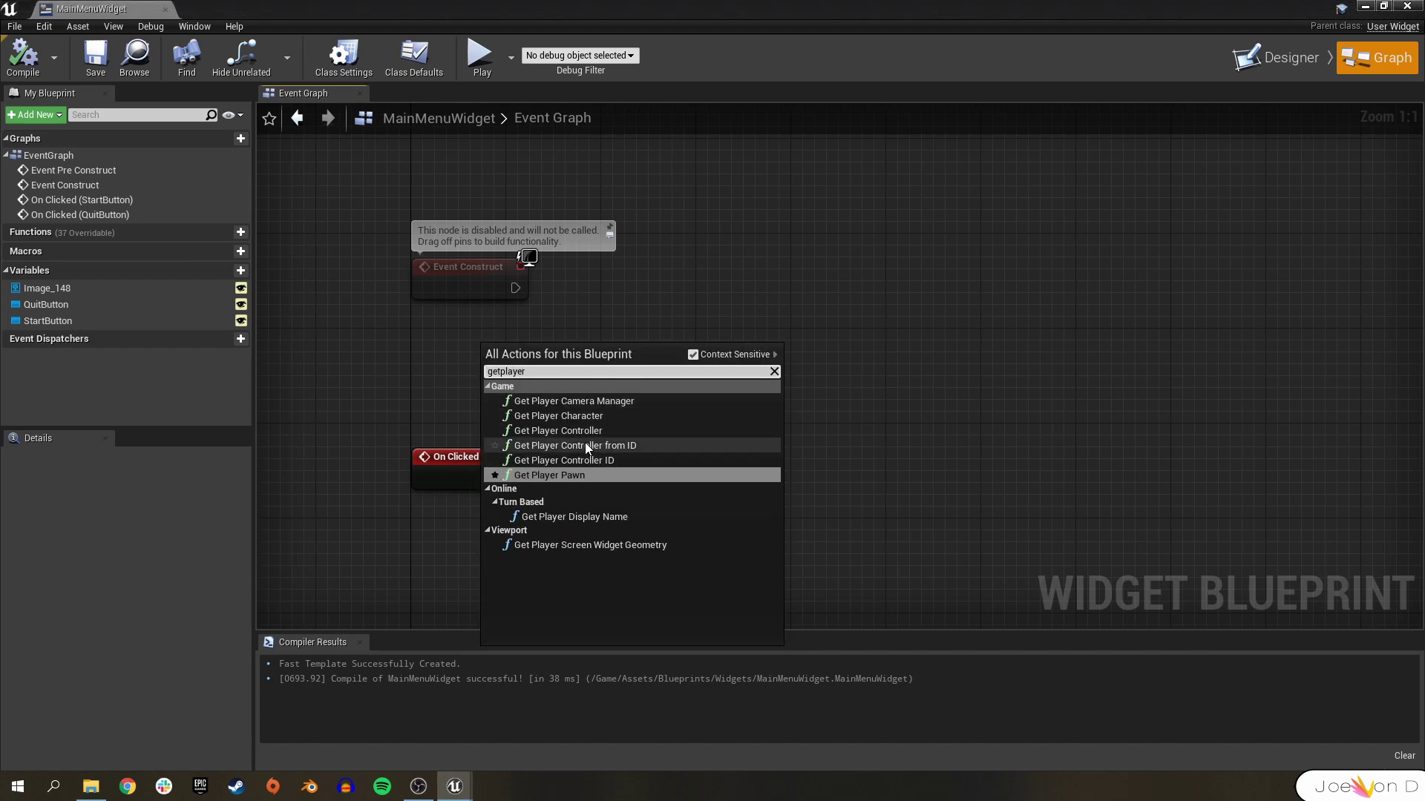
pyautogui.click(608, 432)
pyautogui.moveTo(589, 355); pyautogui.dragTo(456, 353)
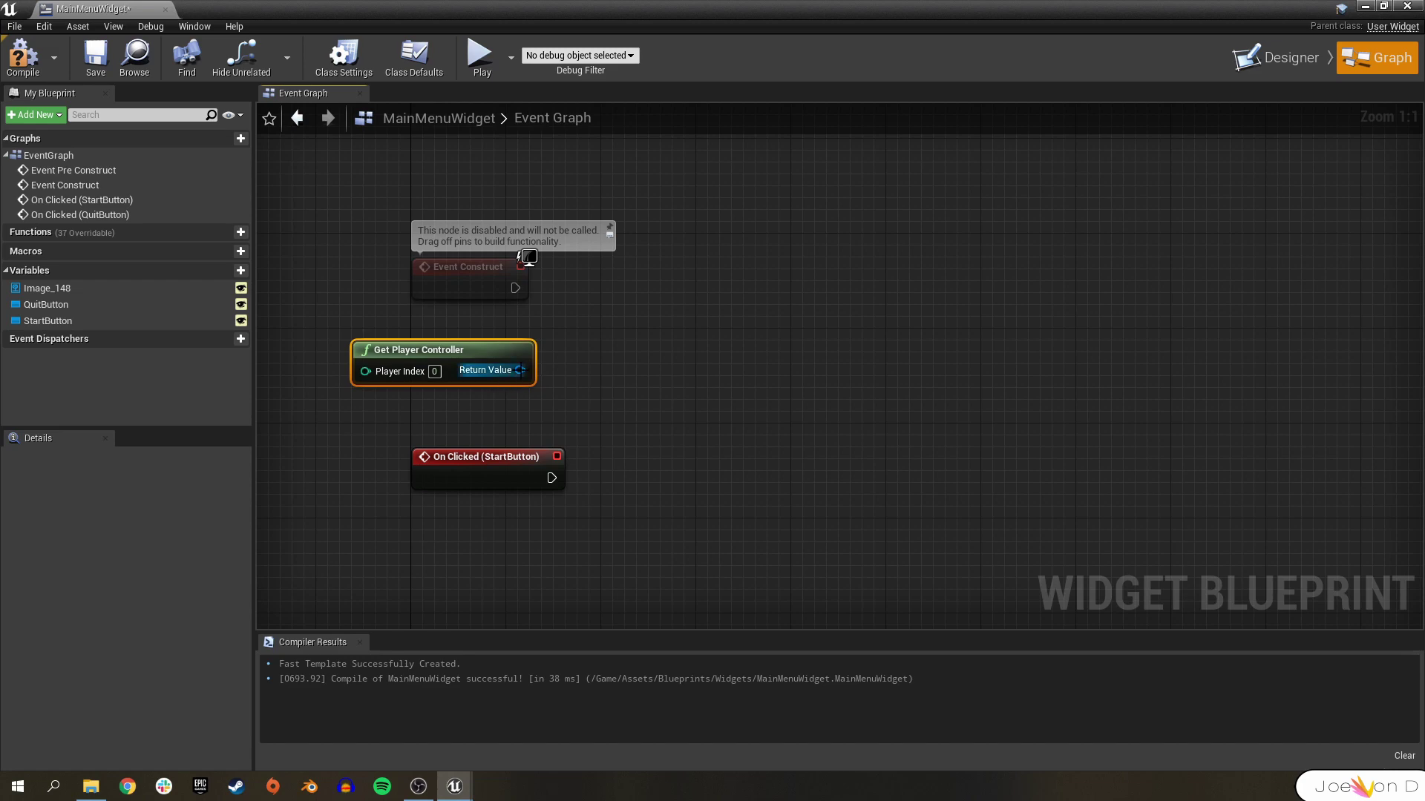
# Promote the Get Player Controller return value to a variable named PlayerController and connect its SET node to Event Construct
pyautogui.rightClick(519, 370)
pyautogui.click(570, 389)
pyautogui.moveTo(515, 288); pyautogui.dragTo(573, 284)
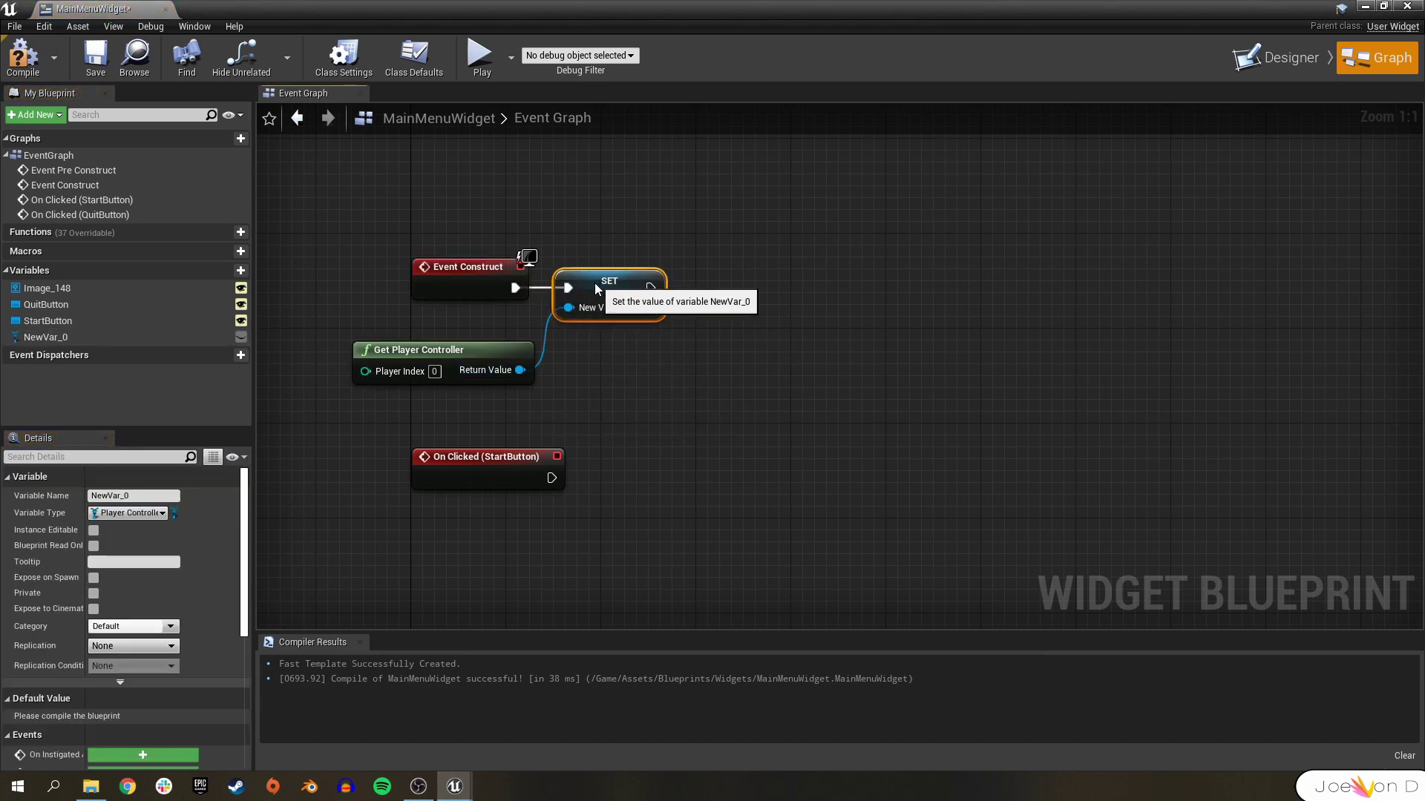
pyautogui.click(133, 495)
pyautogui.write('PlayerController')
pyautogui.press('Return')
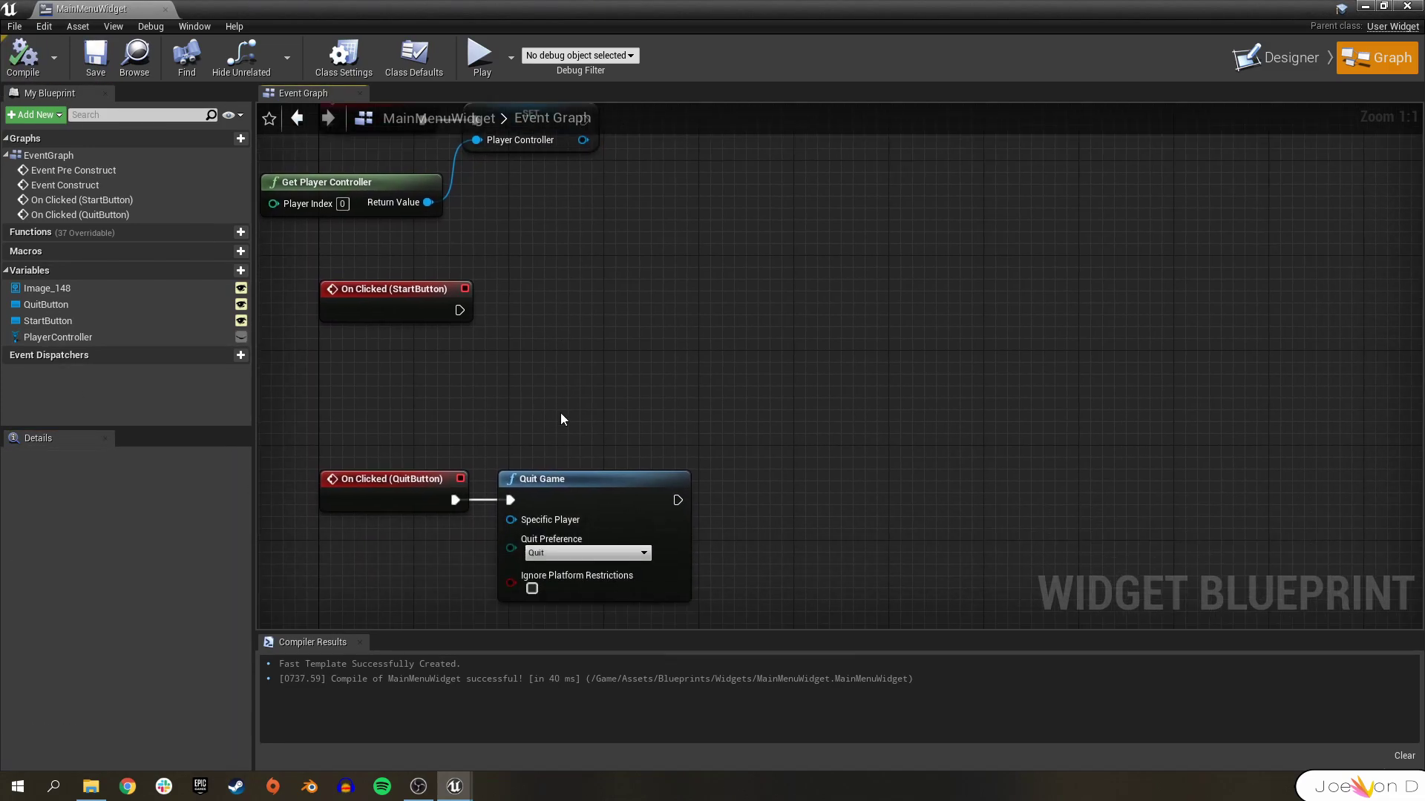
# Add an Open Level node and connect it to On Clicked (StartButton)
pyautogui.click(382, 302)
pyautogui.rightClick(601, 325)
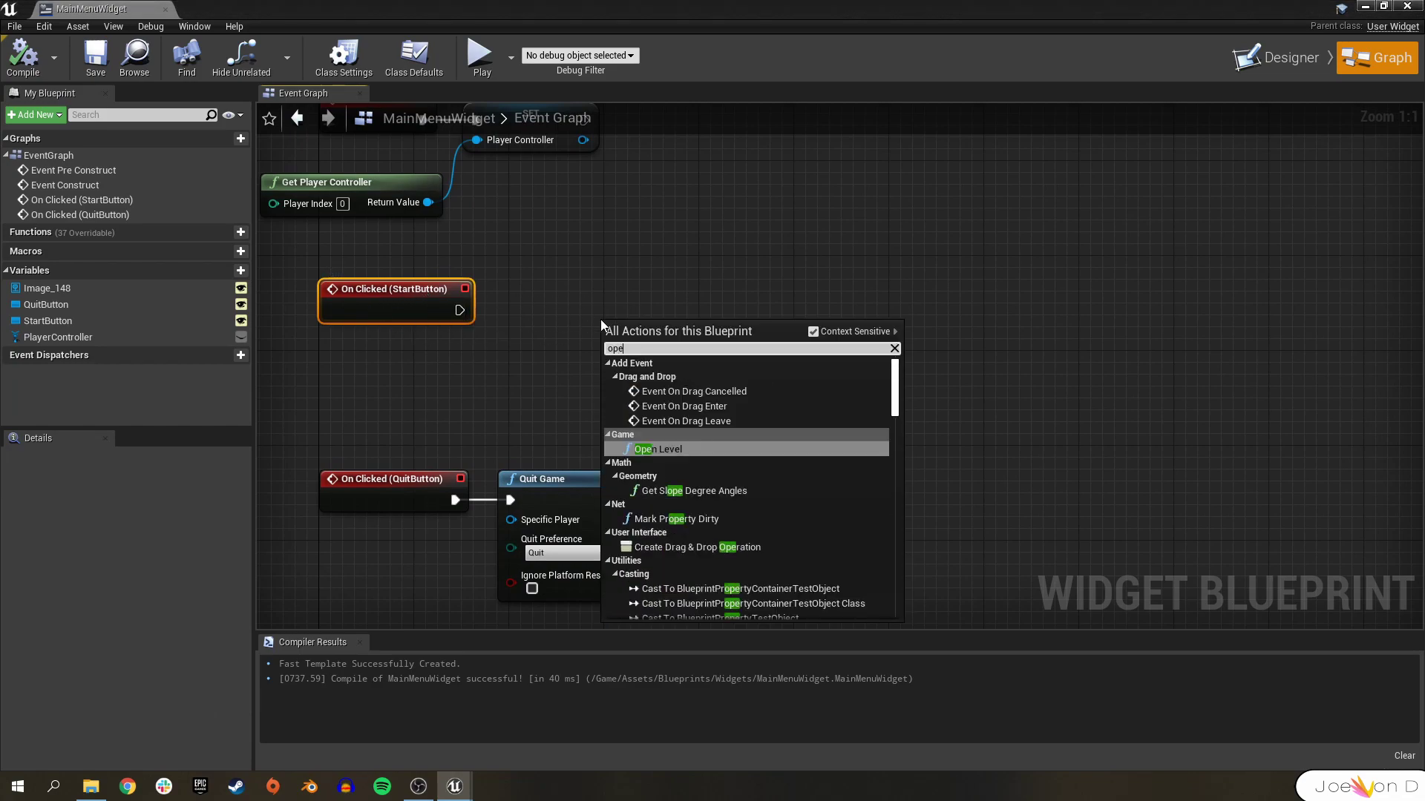
pyautogui.write('open')
pyautogui.click(696, 379)
pyautogui.moveTo(460, 310); pyautogui.dragTo(670, 302)
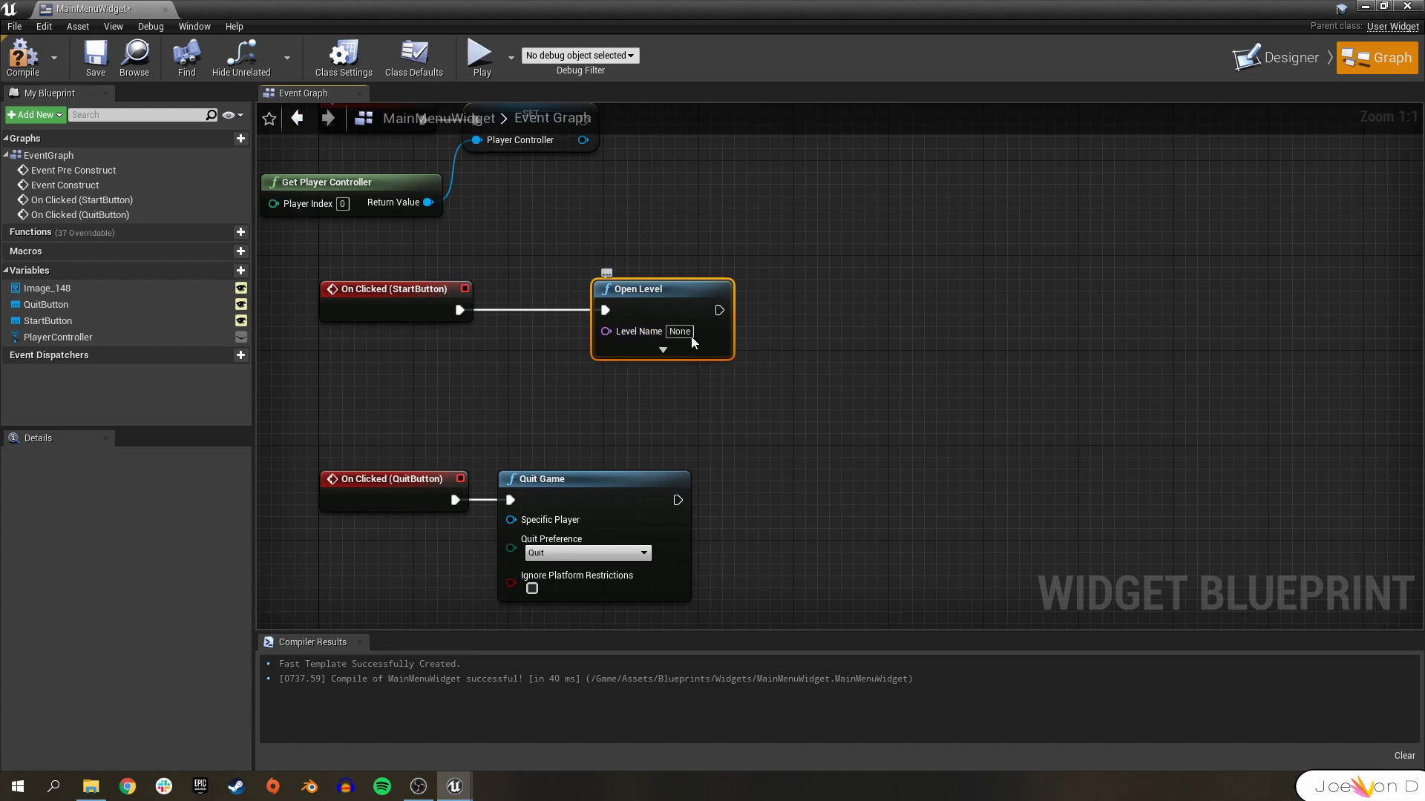
# Set the Open Level node's level name to ThirdPersonExampleMap, and compile and save the widget
pyautogui.click(671, 332)
pyautogui.write('ThirdPersonExampe')
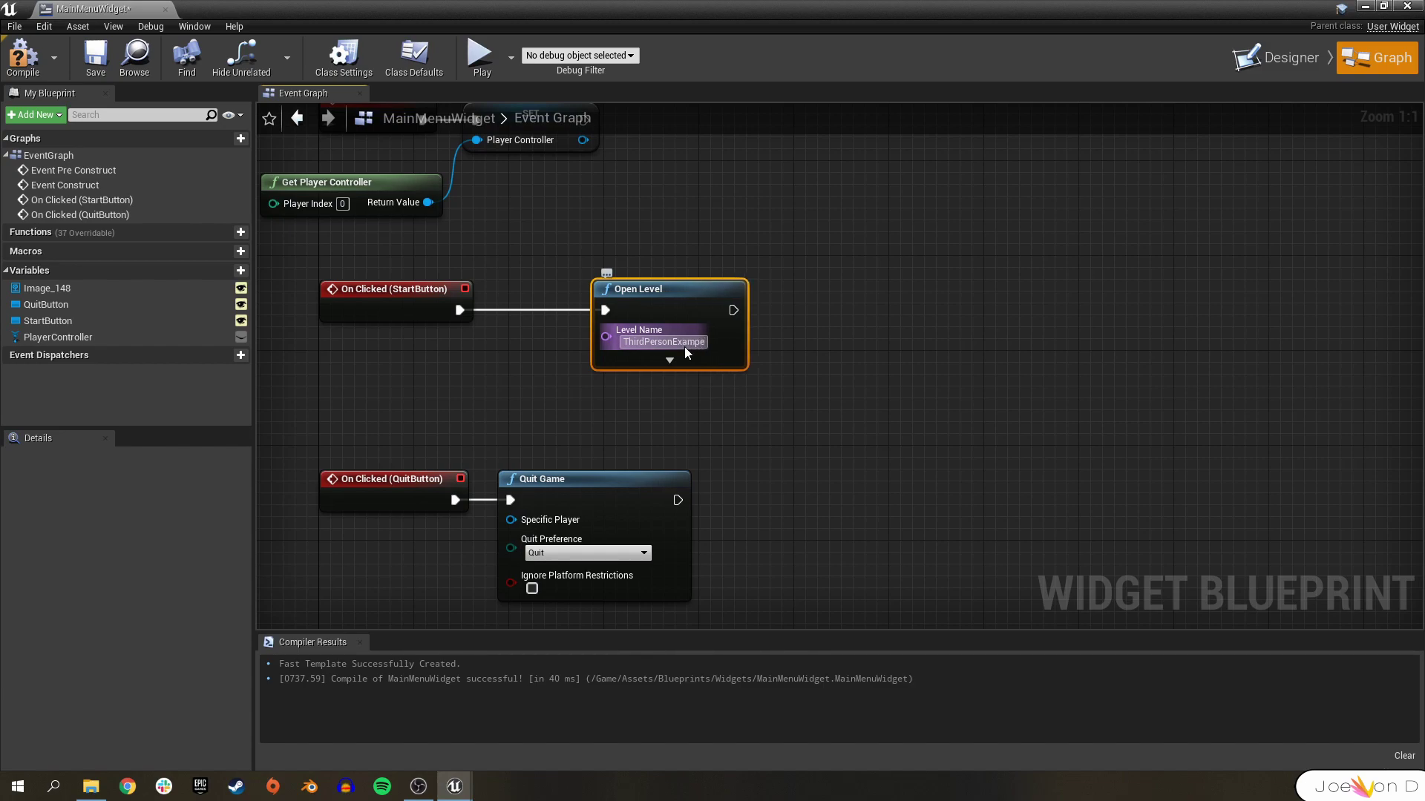
pyautogui.press('BackSpace')
pyautogui.write('leMap')
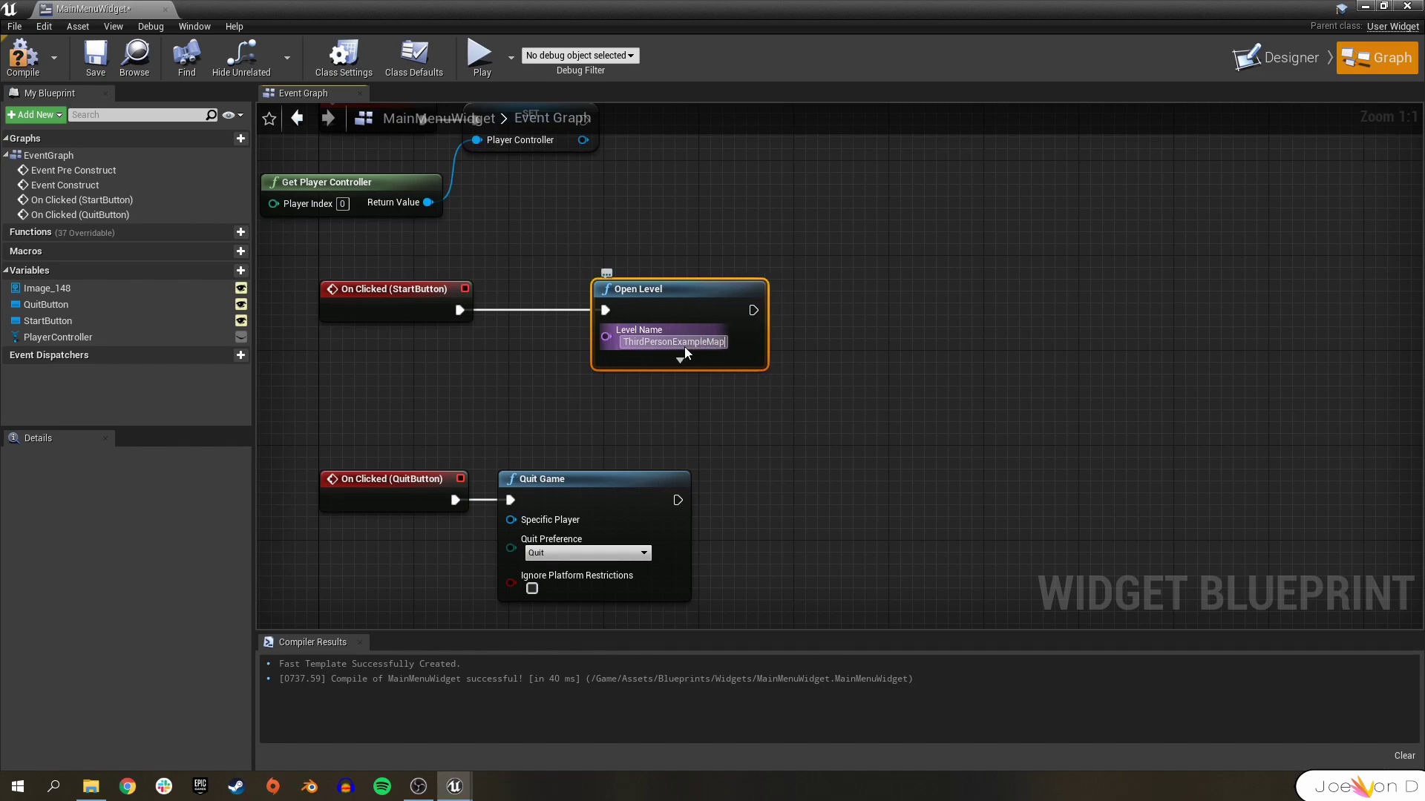
pyautogui.press('Return')
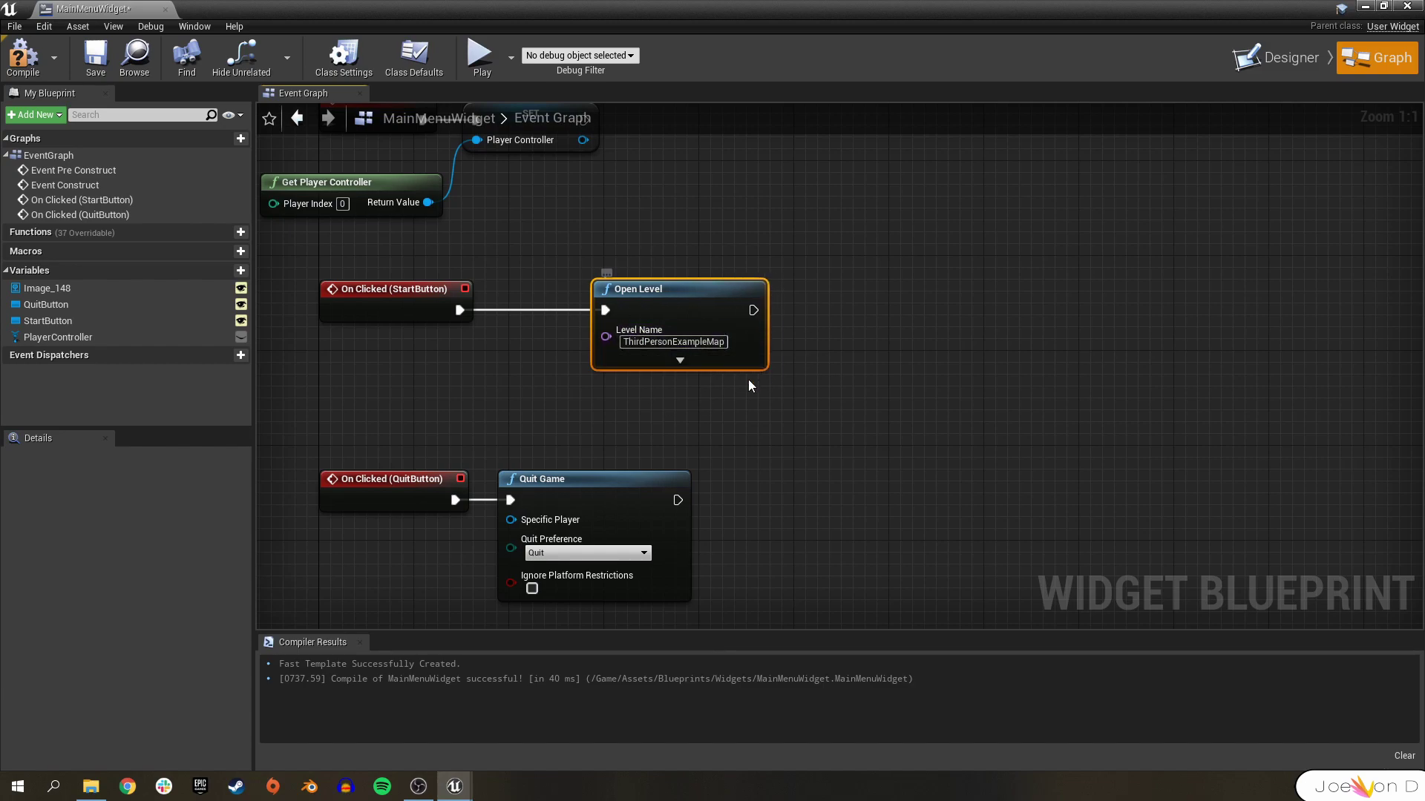
pyautogui.click(23, 58)
pyautogui.click(95, 58)
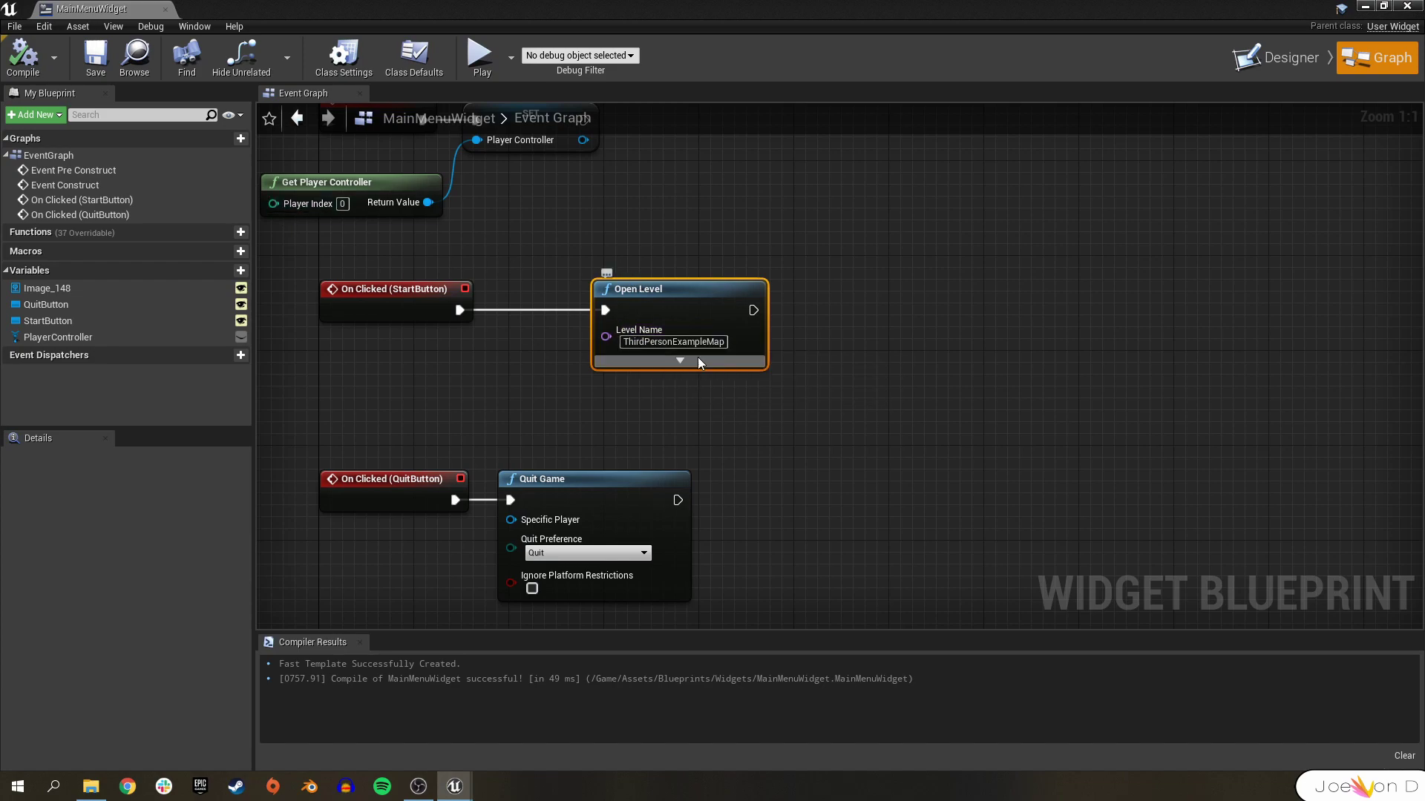
# Return to the main editor and rename the ThirdPersonExampleMap level in the Maps folder to Level1
pyautogui.click(1364, 6)
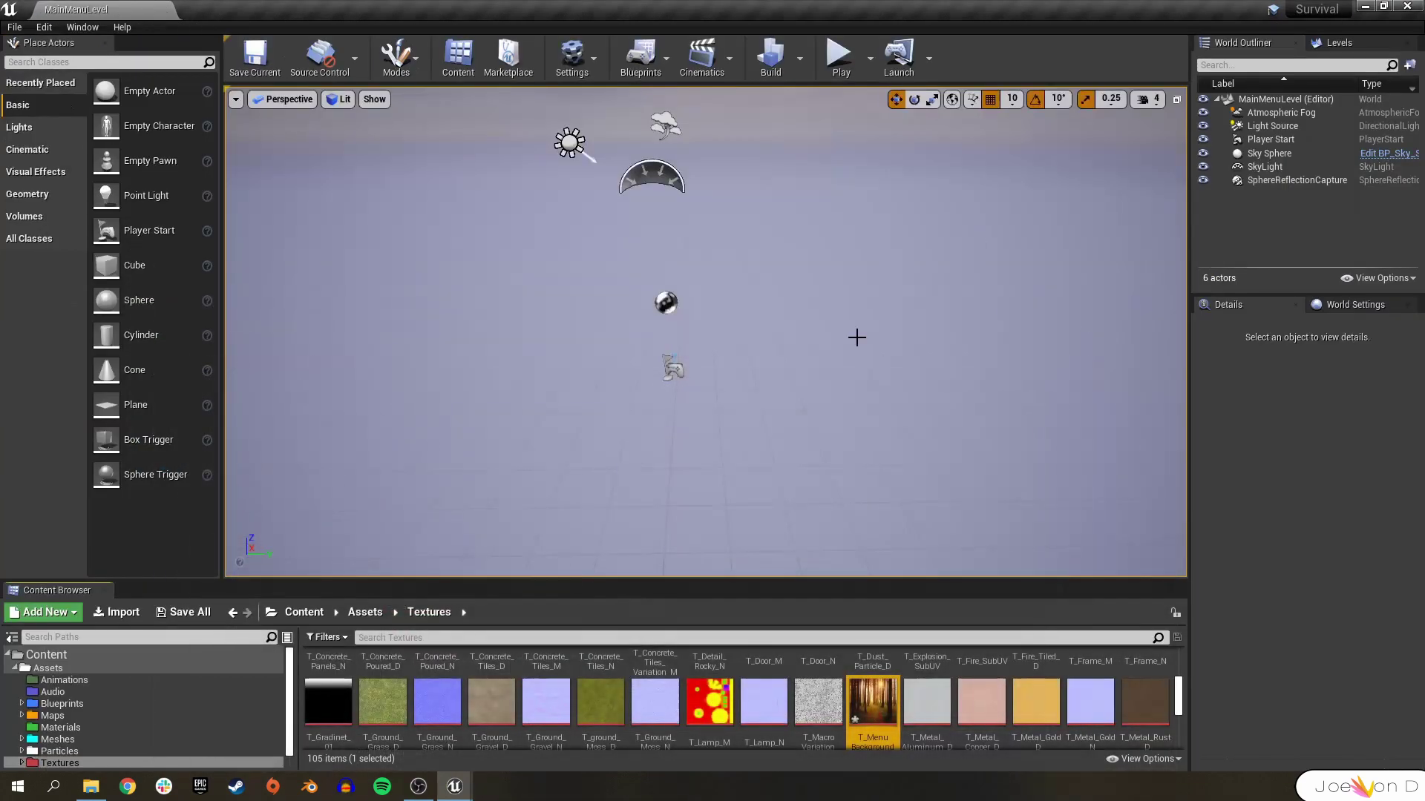
pyautogui.click(126, 717)
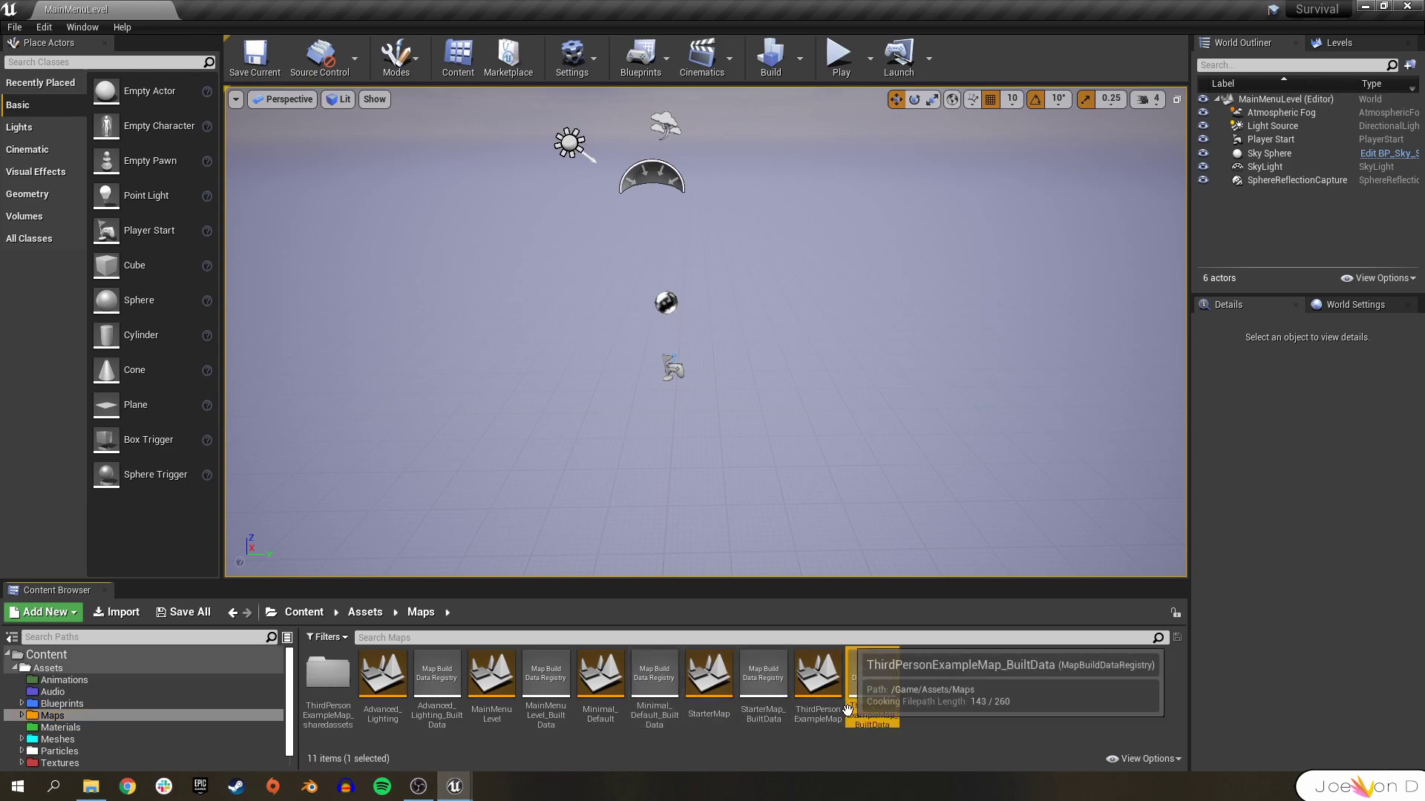
pyautogui.click(818, 681)
pyautogui.press('F2')
pyautogui.write('Level')
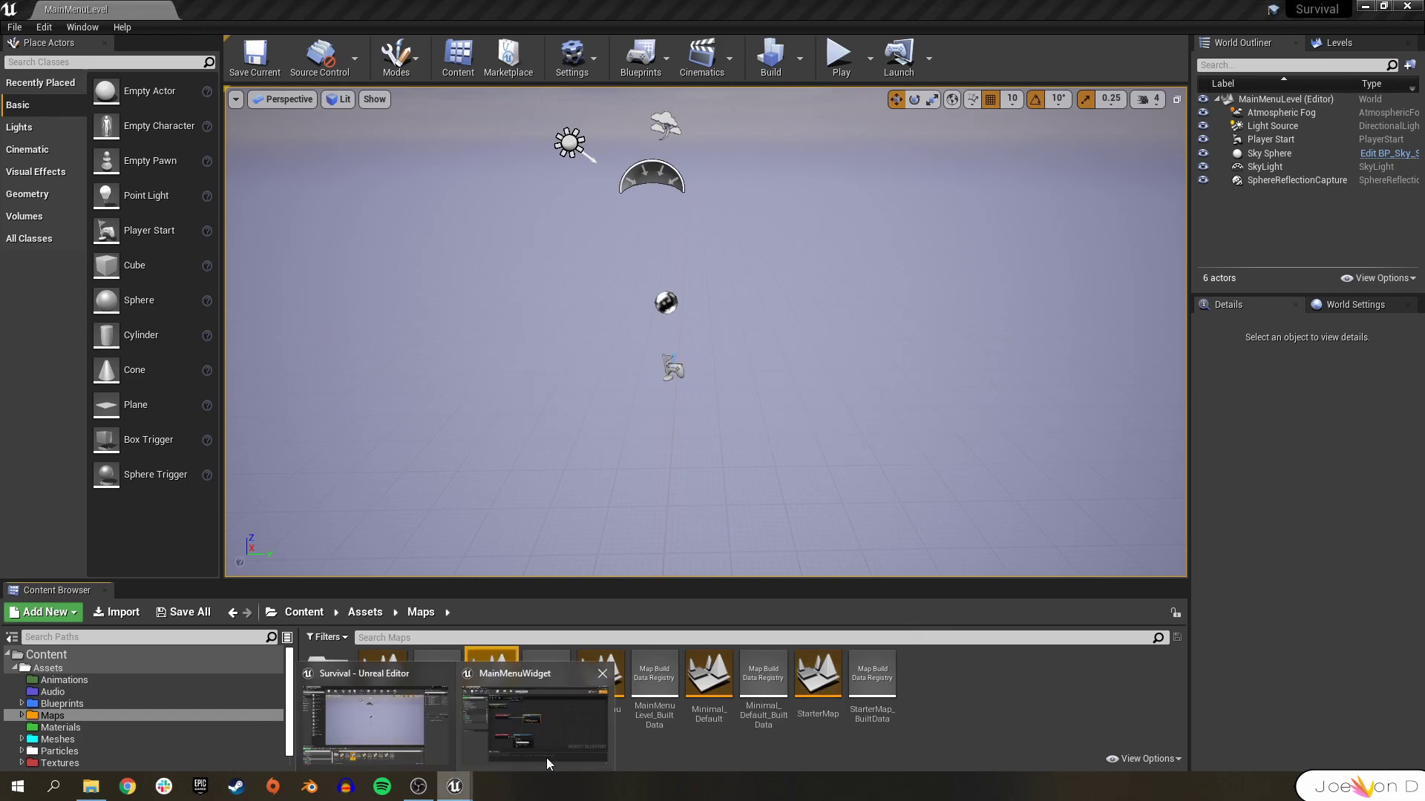
# Switch back to MainMenuWidget, set the Open Level node's level name to Level1, and compile and save
pyautogui.click(549, 755)
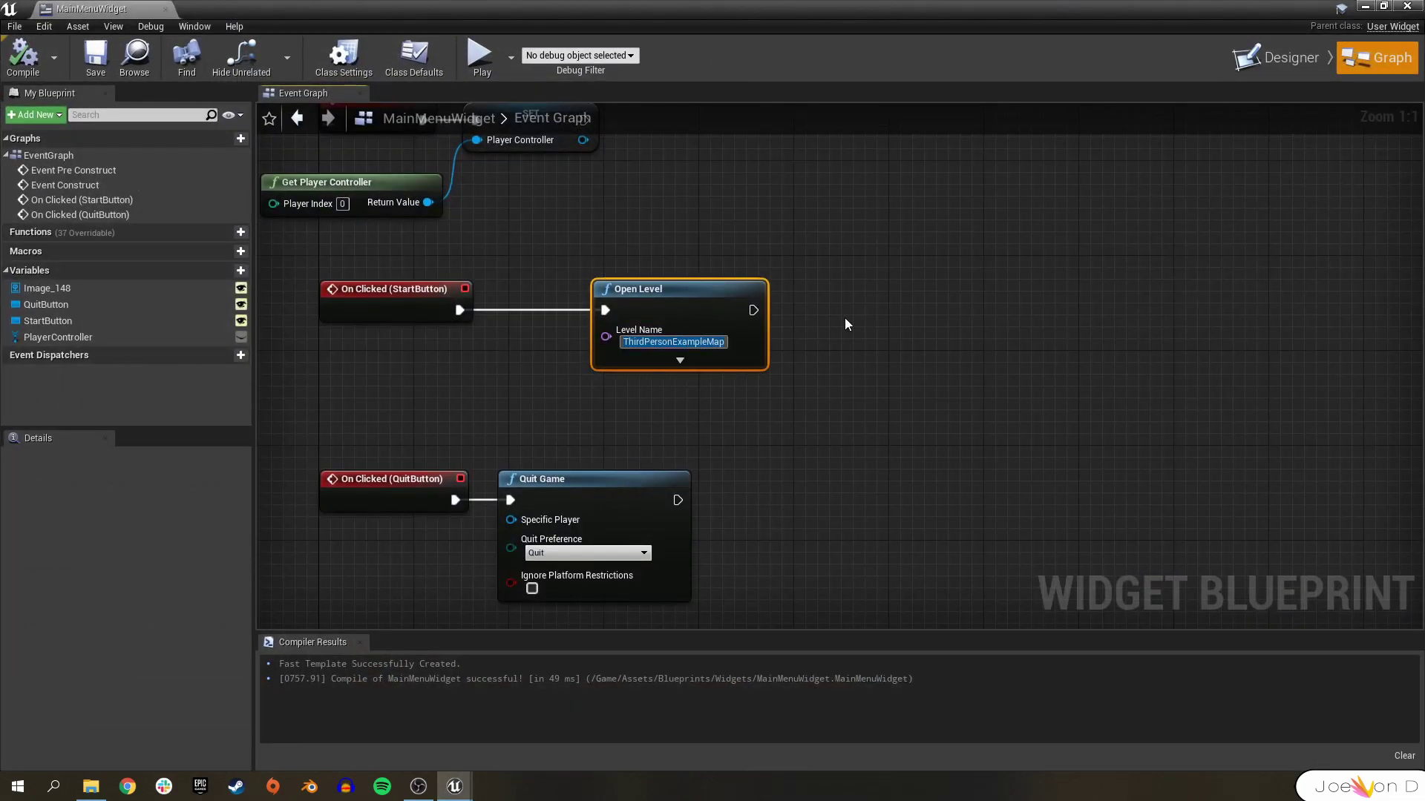
pyautogui.write('Level1')
pyautogui.press('Return')
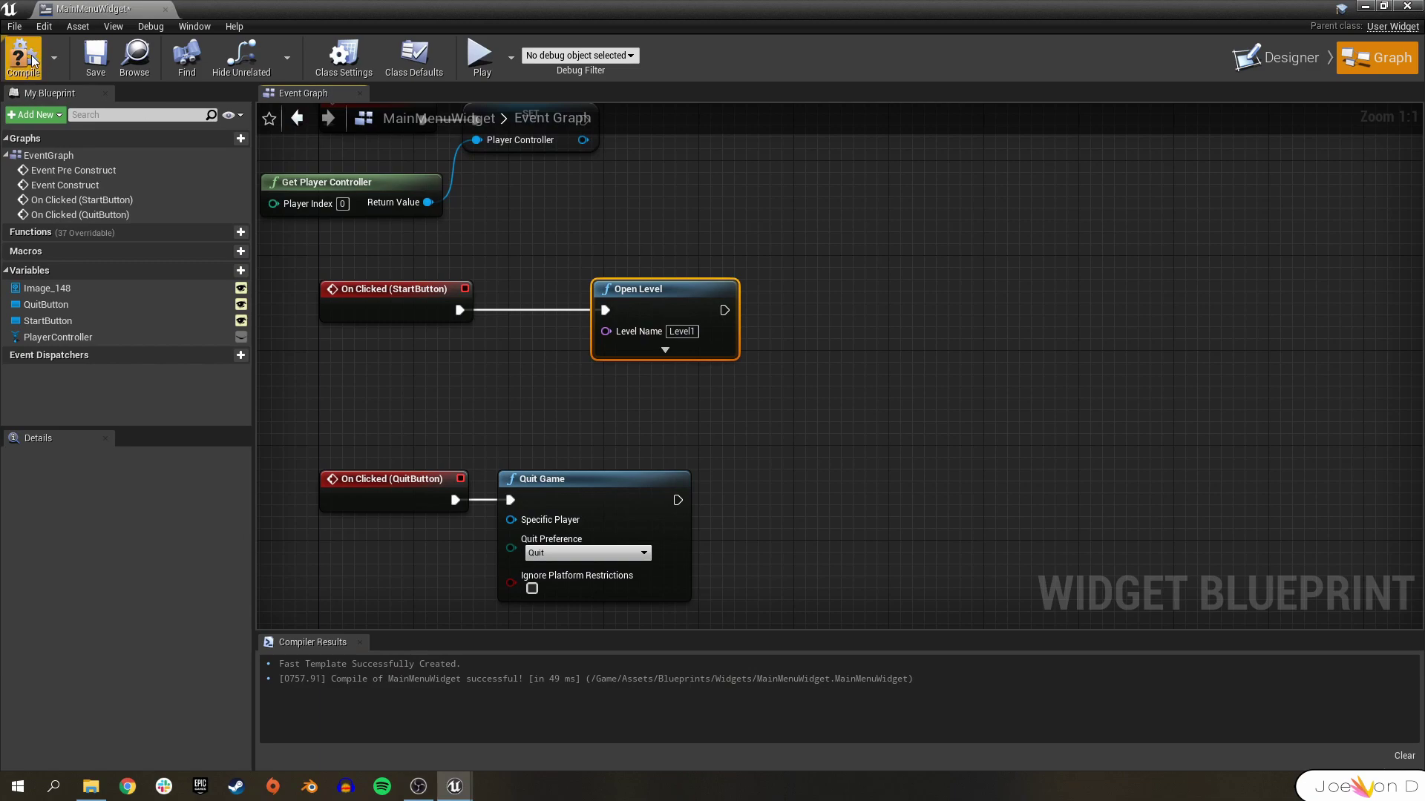
pyautogui.click(31, 56)
pyautogui.click(89, 61)
pyautogui.click(745, 409)
pyautogui.scroll(-1, 807, 310)
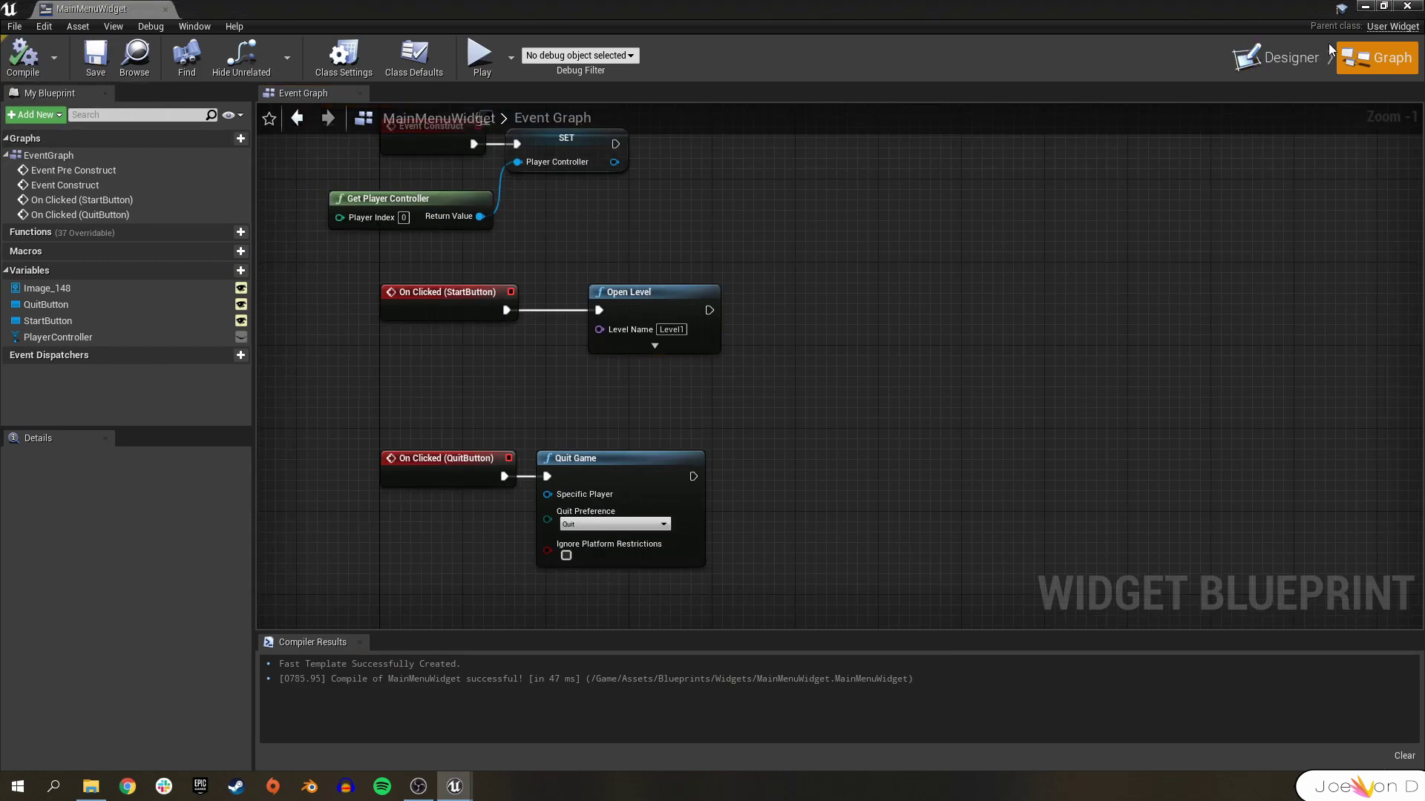
# Return to the main editor and open the level blueprint of MainMenuLevel
pyautogui.click(1367, 6)
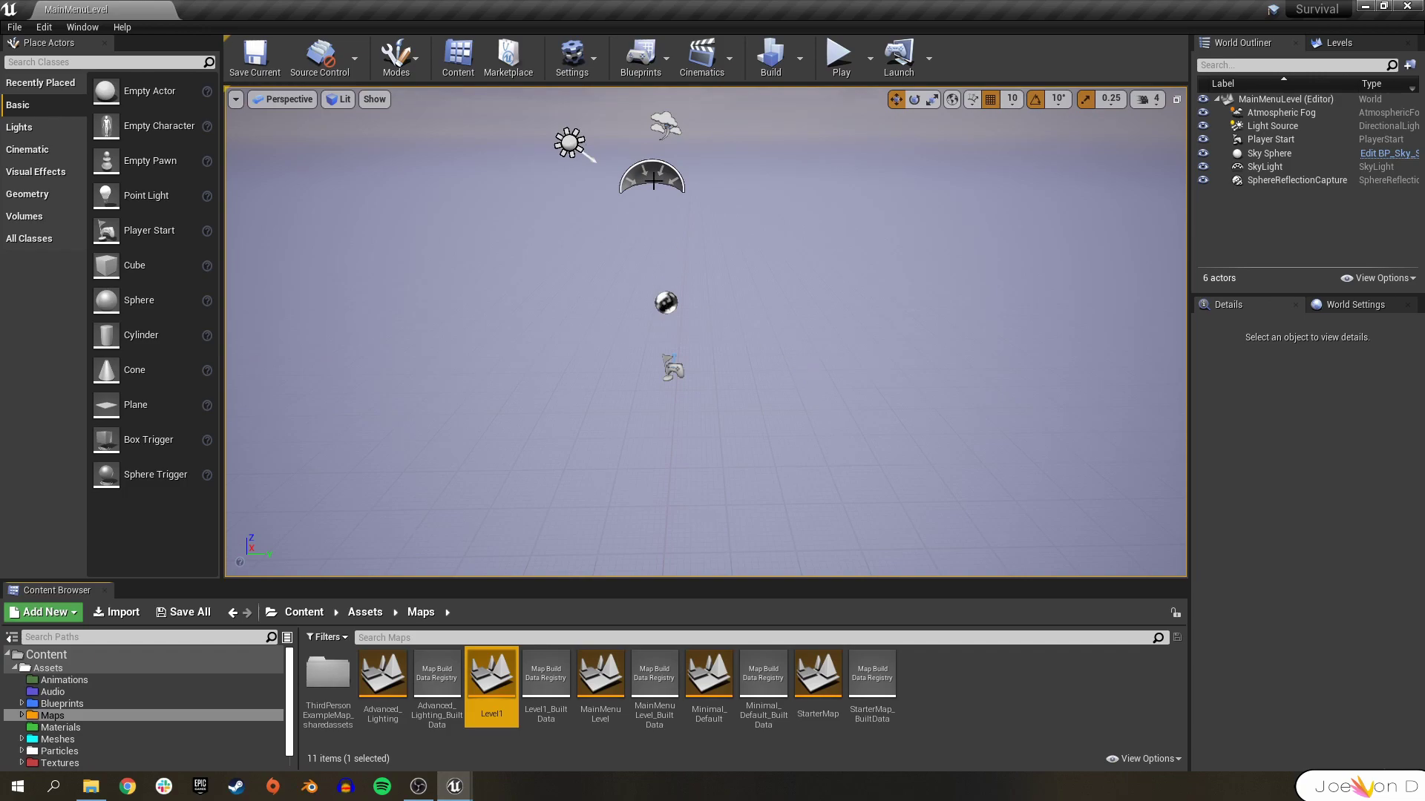
pyautogui.click(665, 61)
pyautogui.click(690, 199)
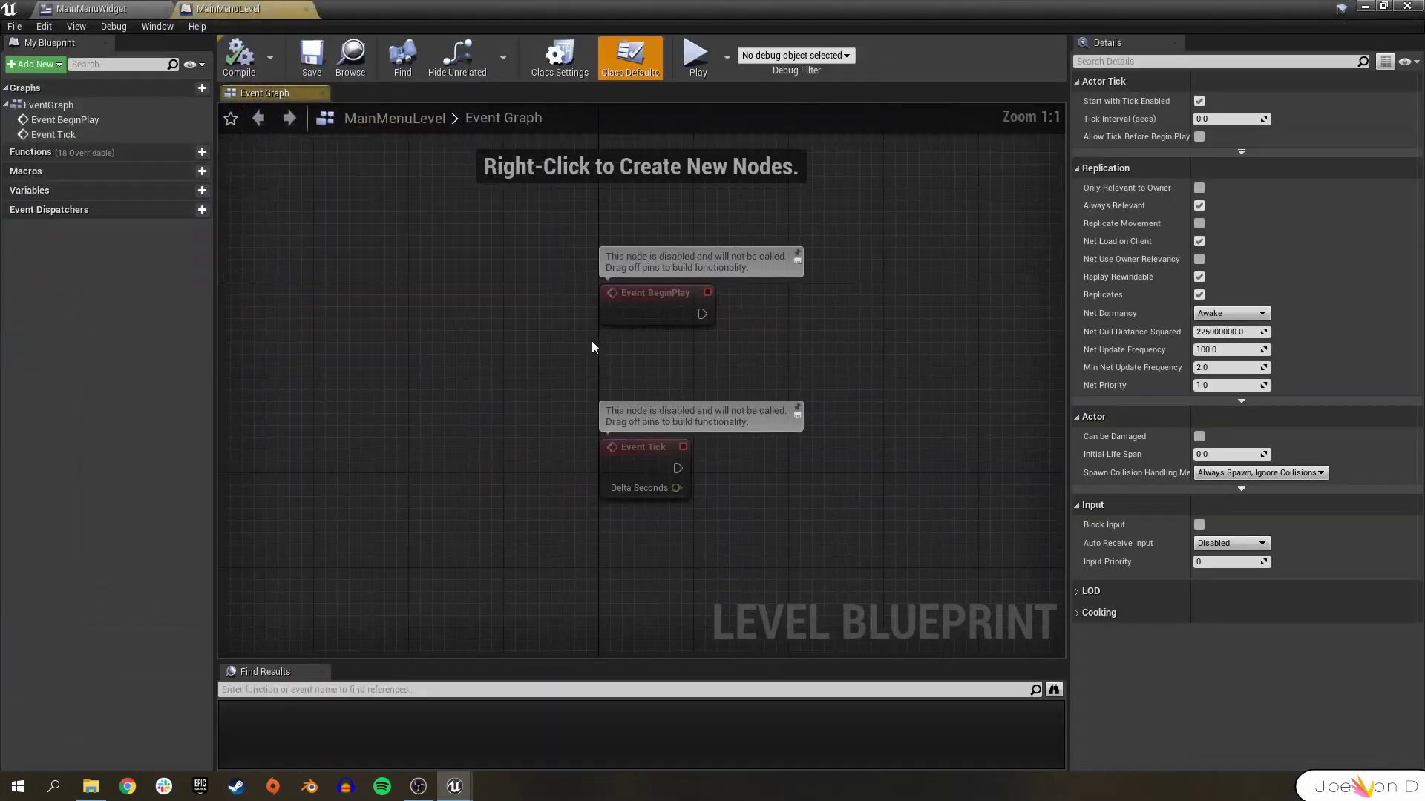
# Delete the Event Tick node from the level blueprint, and compile and save it
pyautogui.moveTo(591, 346); pyautogui.dragTo(373, 264, button='right')
pyautogui.click(475, 417)
pyautogui.press('Delete')
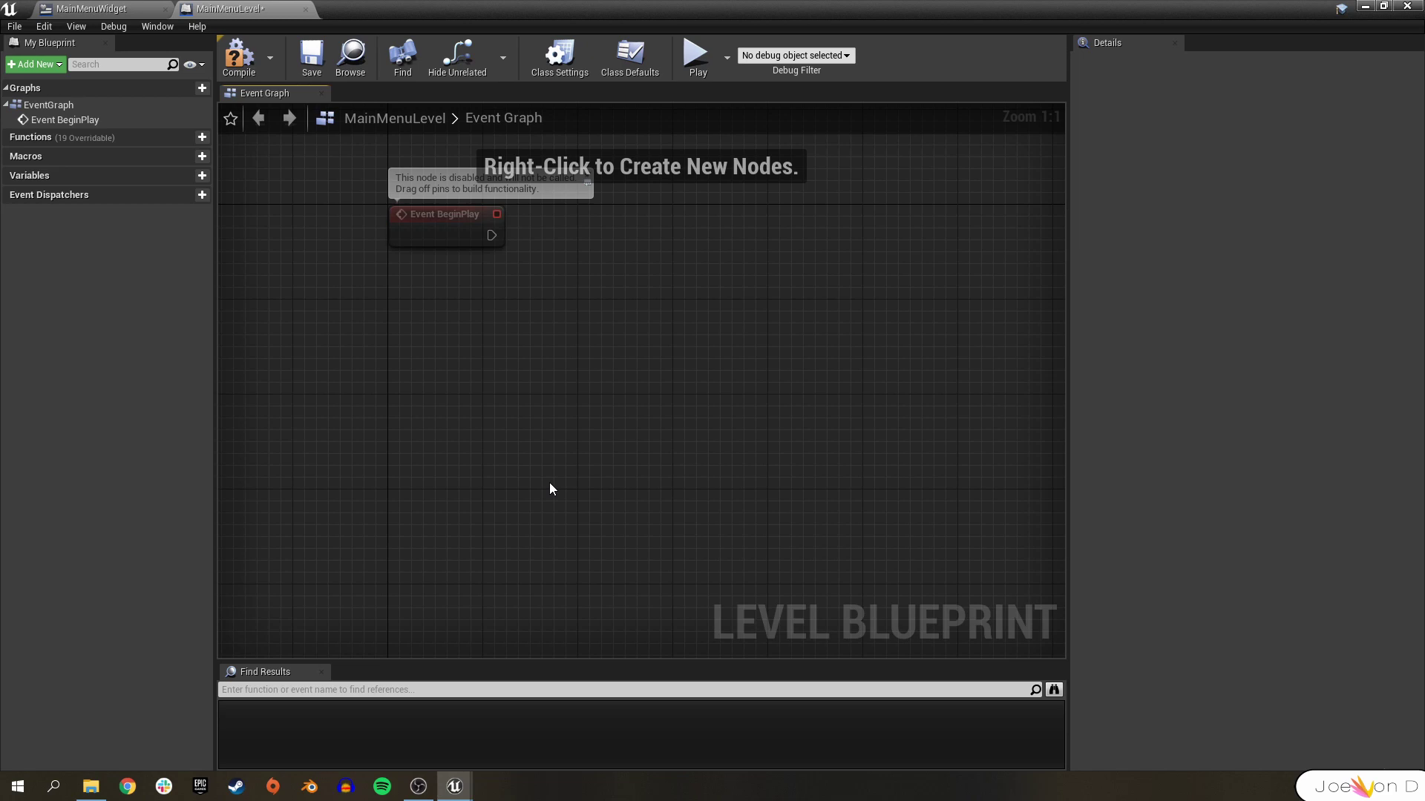
pyautogui.moveTo(520, 360); pyautogui.dragTo(585, 534, button='right')
pyautogui.click(239, 58)
pyautogui.click(313, 59)
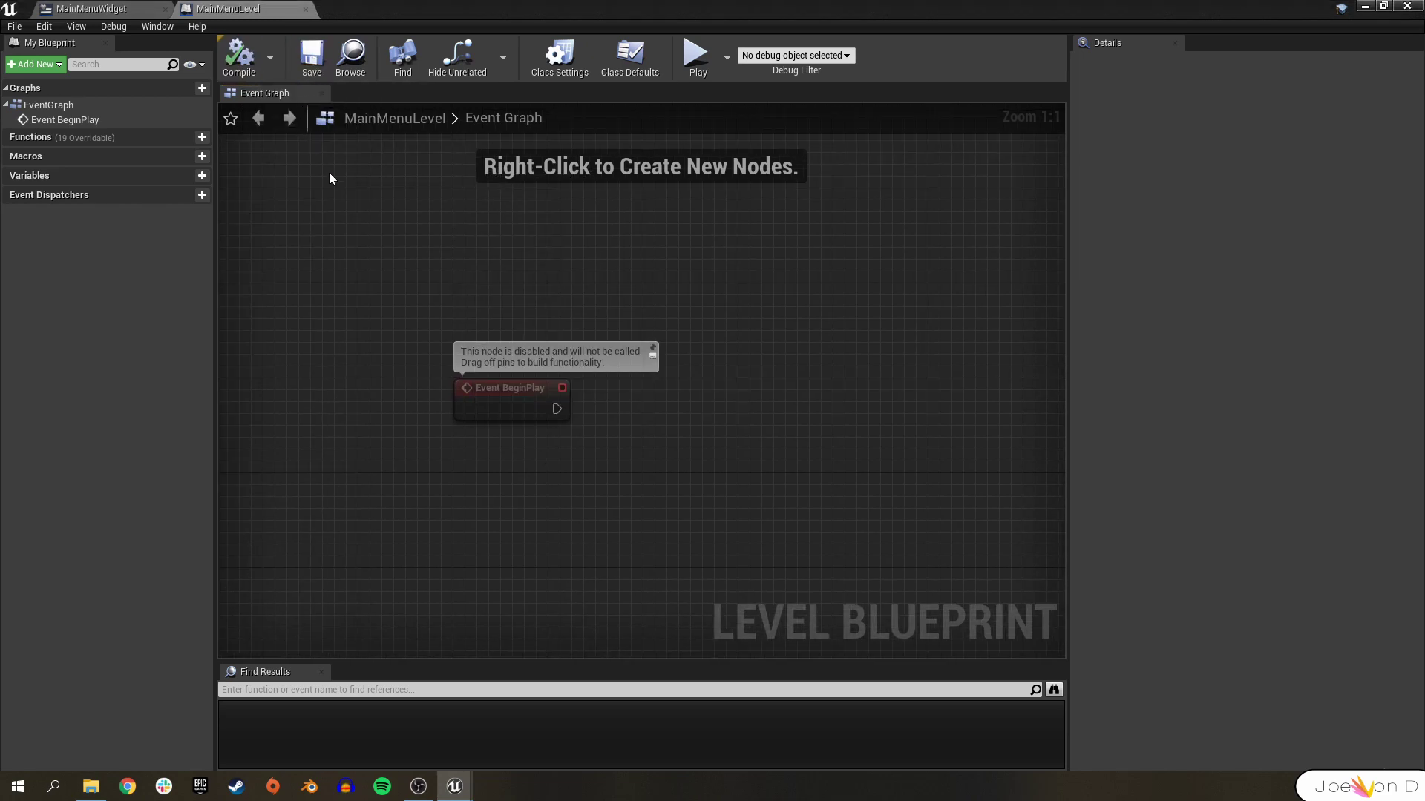
# Add a Create Widget node connected to Event BeginPlay and set its class to MainMenuWidget
pyautogui.rightClick(592, 433)
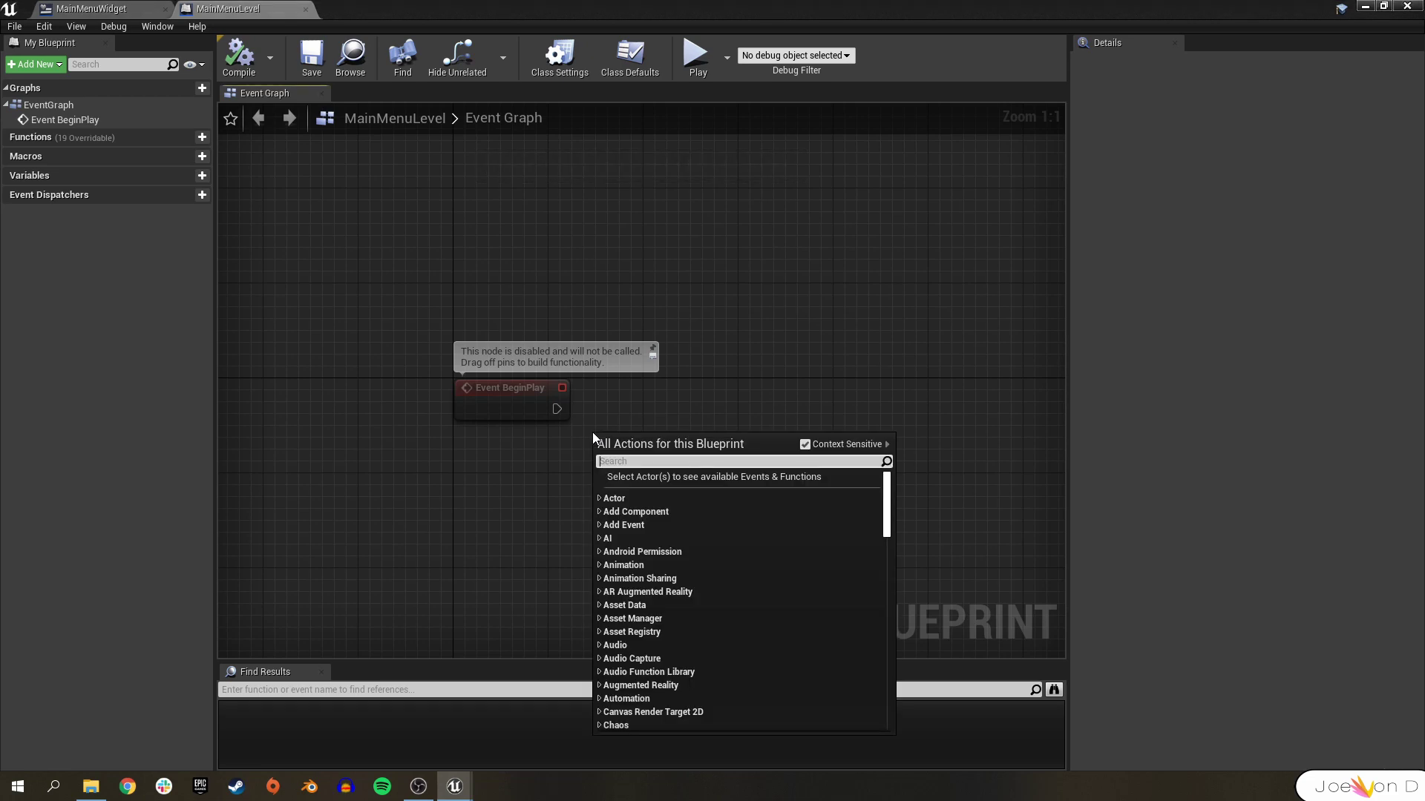
pyautogui.write('createw')
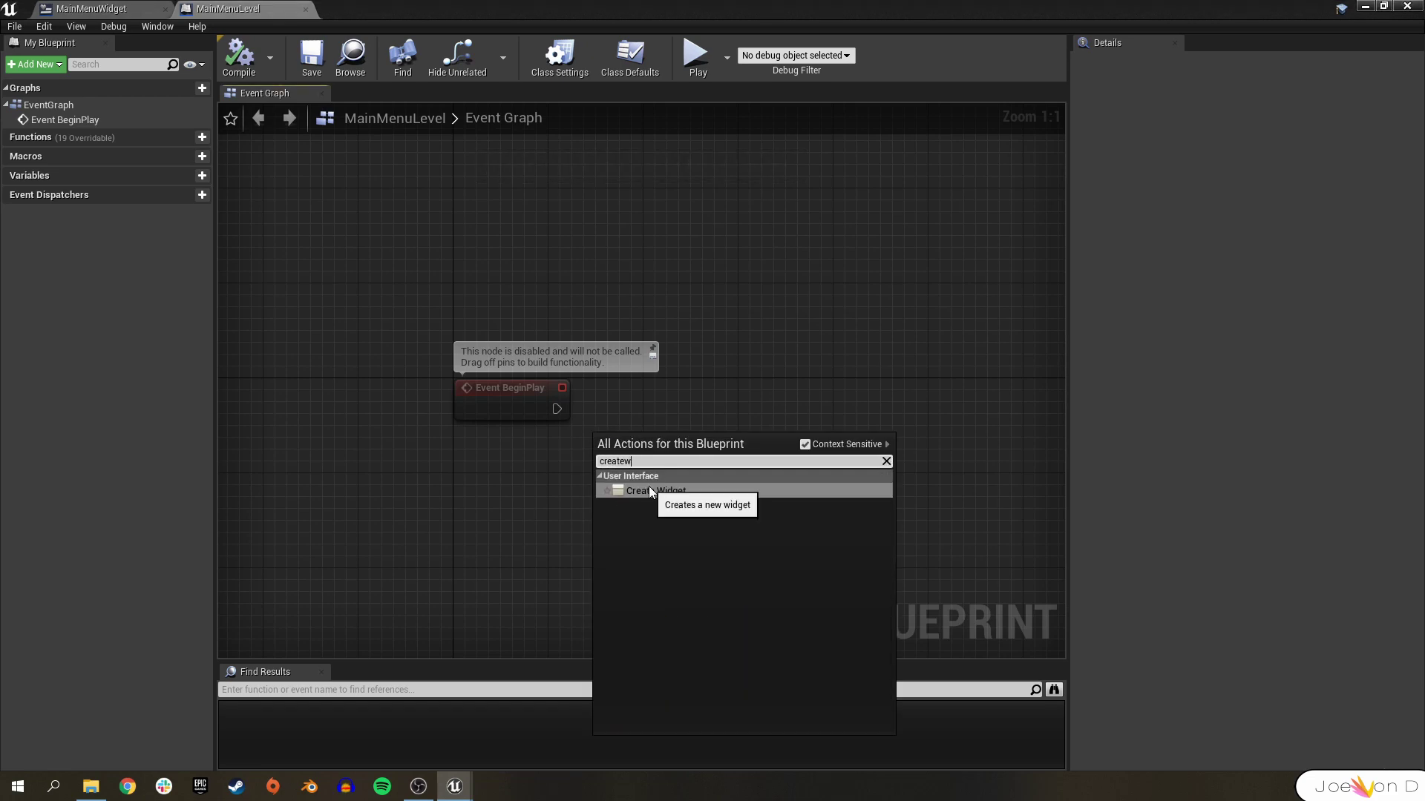
pyautogui.click(649, 487)
pyautogui.moveTo(557, 408); pyautogui.dragTo(625, 403)
pyautogui.click(657, 438)
pyautogui.click(709, 525)
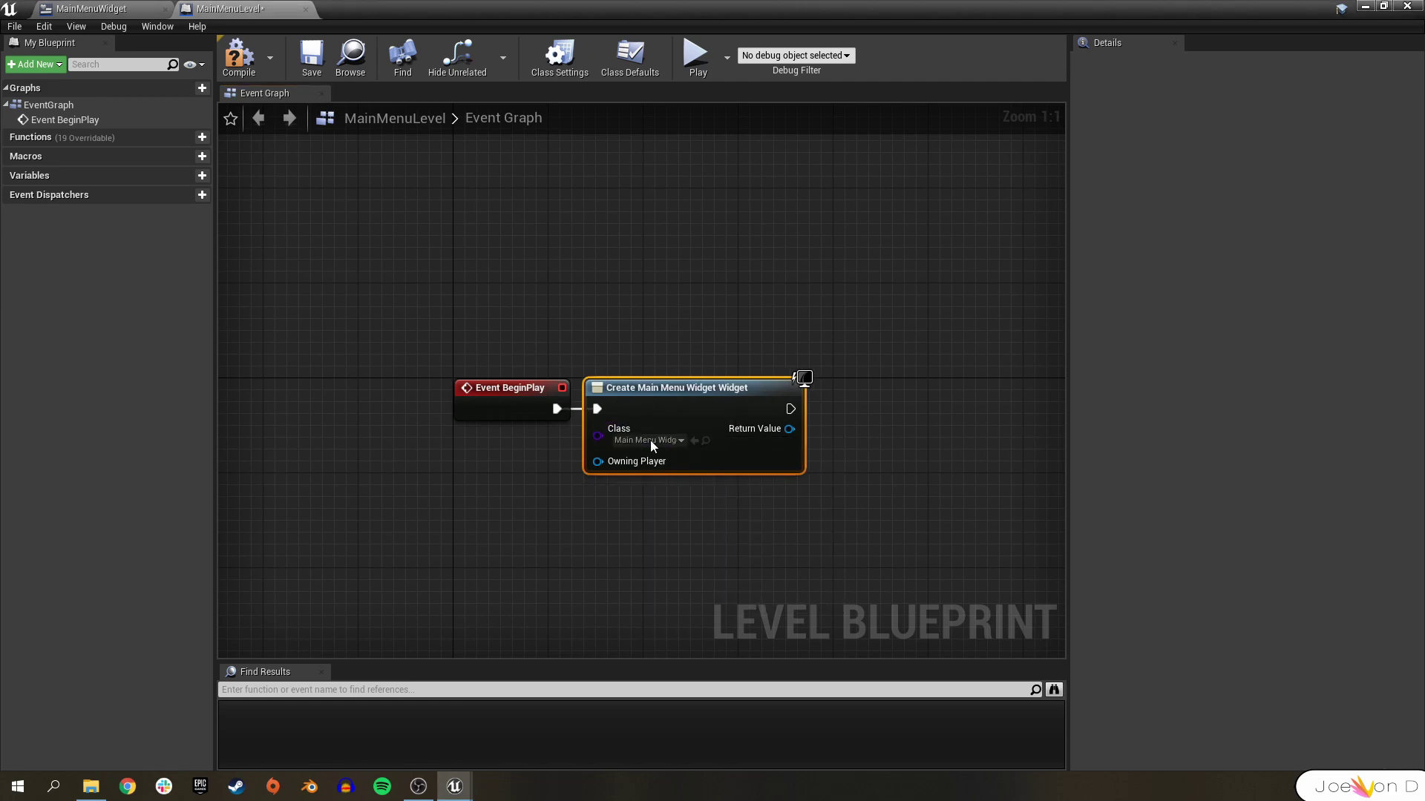
# Promote the Create Widget node's return value to a variable named MainMenu and place its Set node beside it
pyautogui.rightClick(789, 429)
pyautogui.click(813, 447)
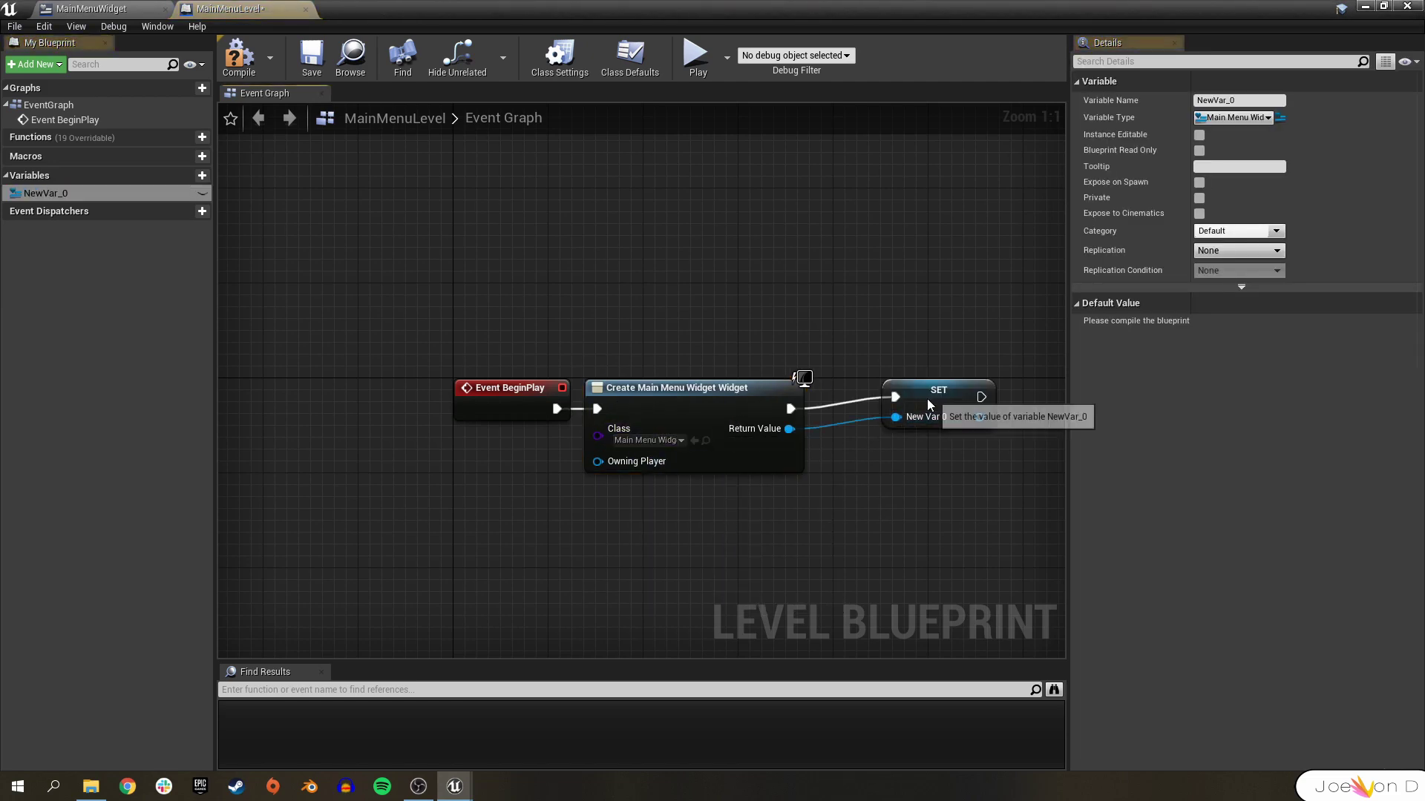
pyautogui.moveTo(923, 399); pyautogui.dragTo(876, 411)
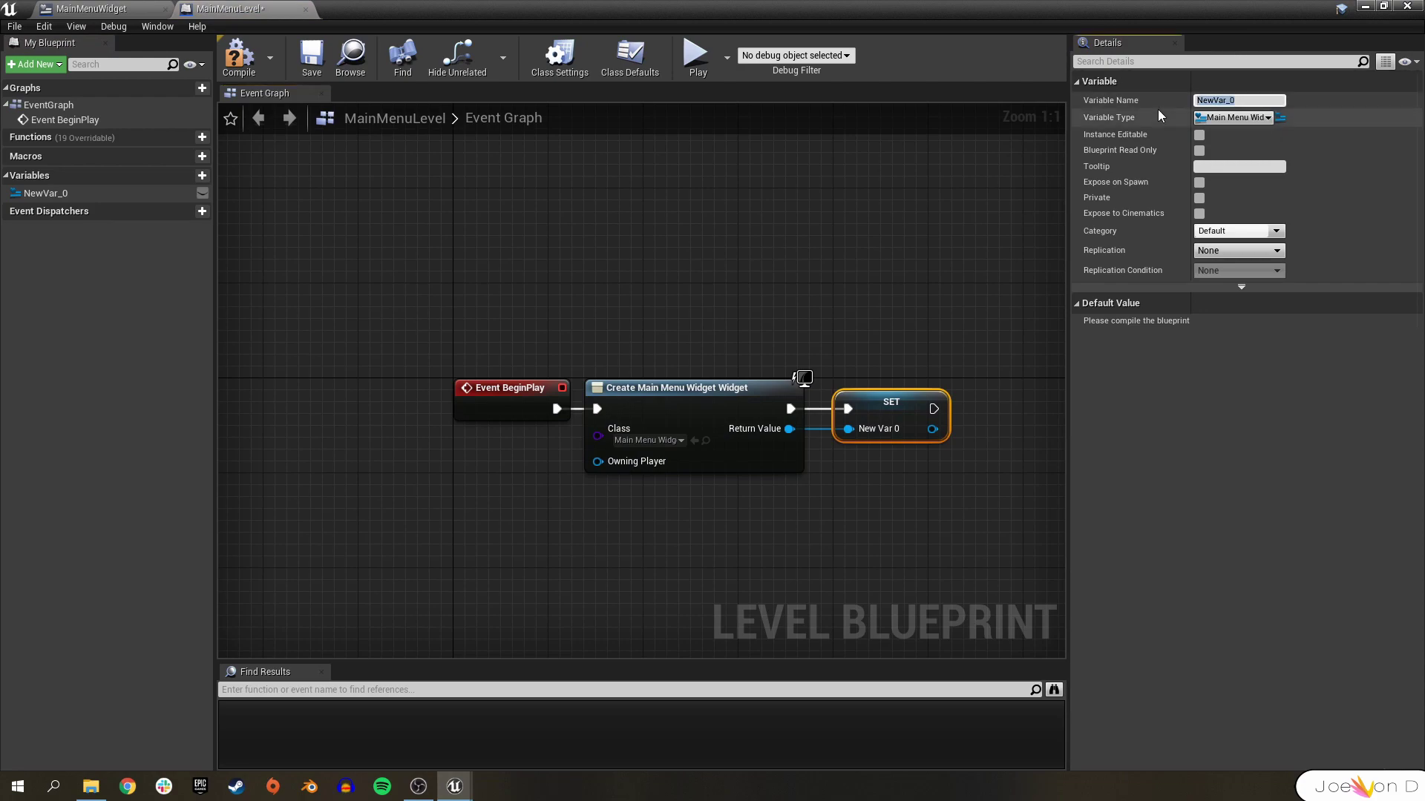
pyautogui.write('MainMenu')
pyautogui.press('Return')
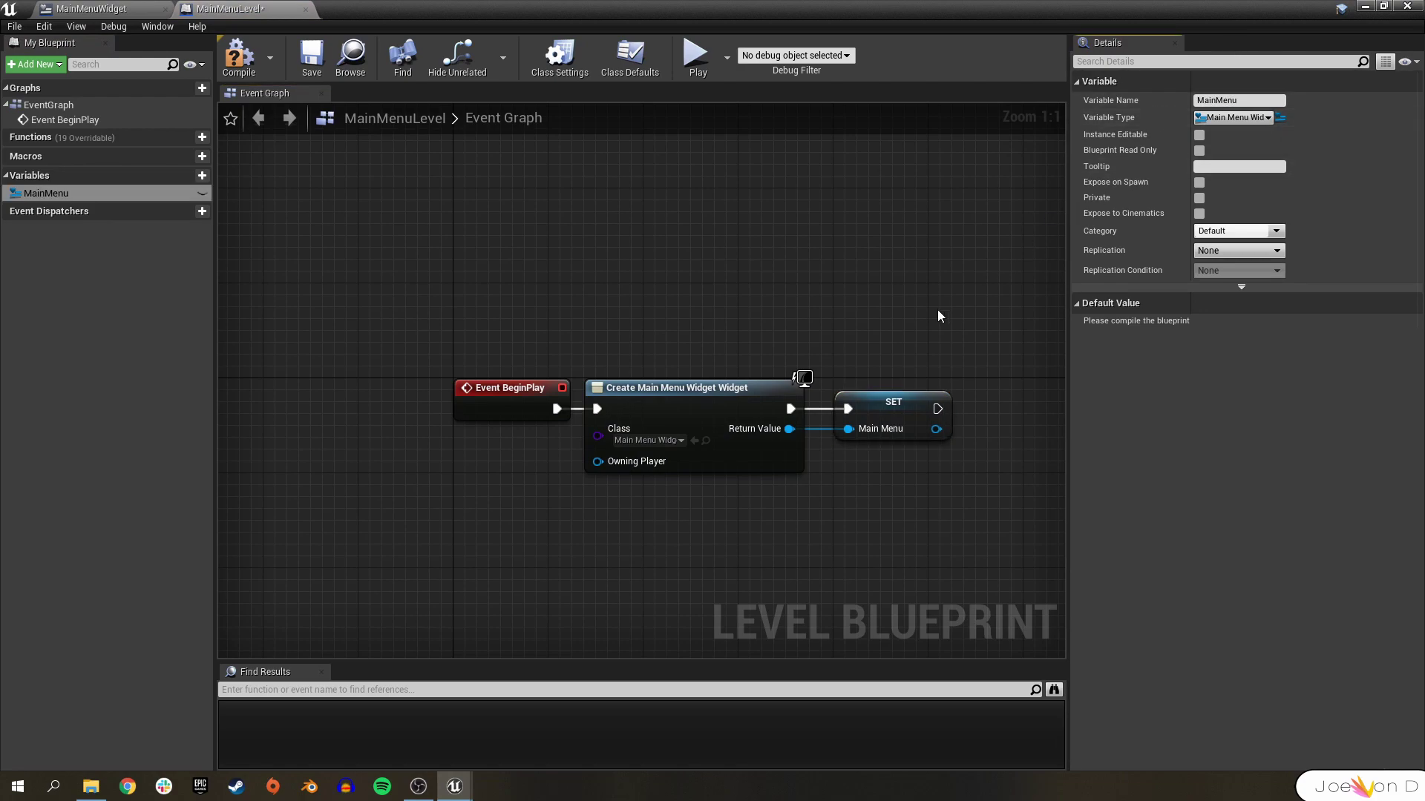
# Add an Add to Viewport node targeting the Main Menu variable after its Set node, and compile the level blueprint
pyautogui.moveTo(934, 317); pyautogui.dragTo(668, 298, button='right')
pyautogui.moveTo(671, 410); pyautogui.dragTo(764, 390)
pyautogui.write('add to')
pyautogui.click(785, 508)
pyautogui.click(239, 56)
pyautogui.moveTo(625, 341); pyautogui.dragTo(662, 292, button='right')
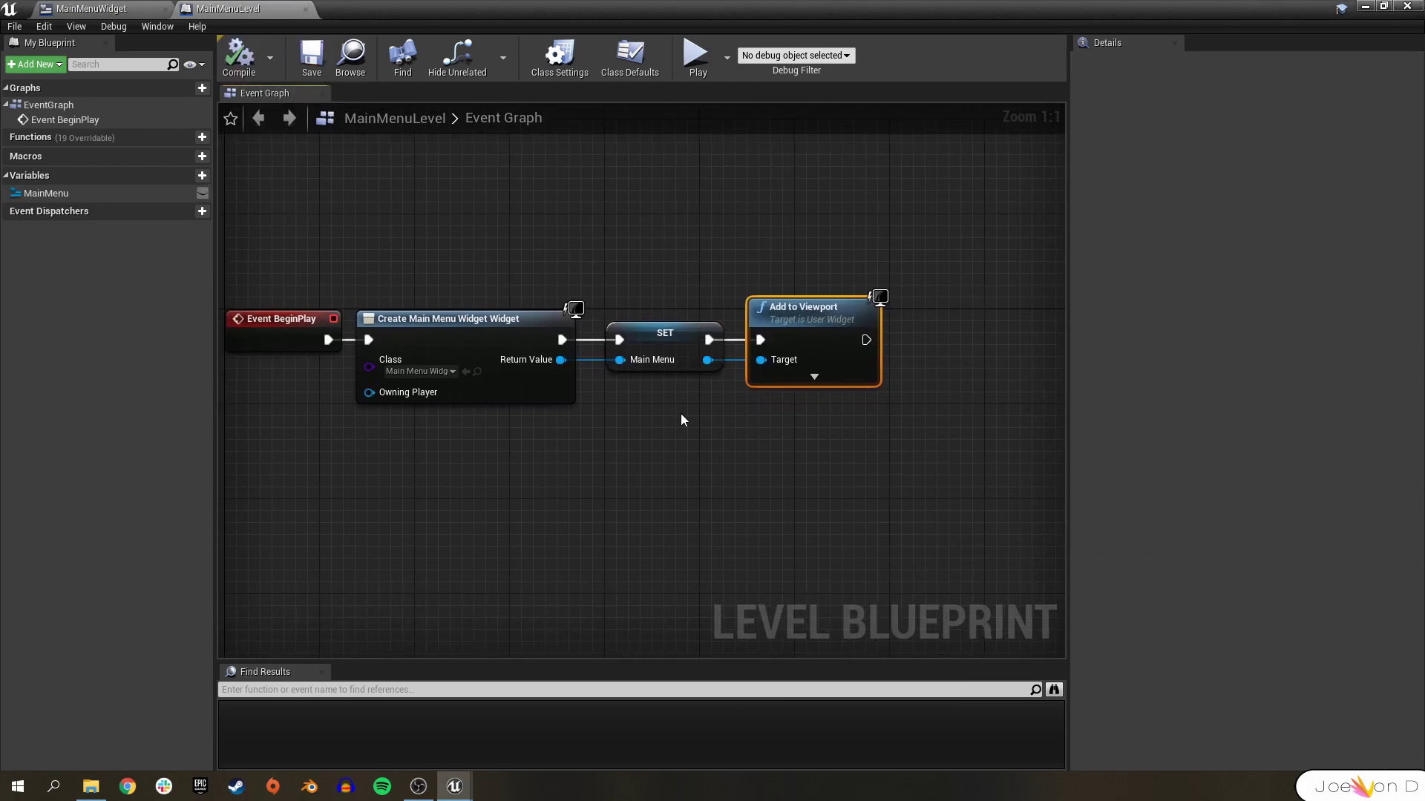
# Return to the main editor, play MainMenuLevel to check the menu display, and stop the play session
pyautogui.click(1362, 7)
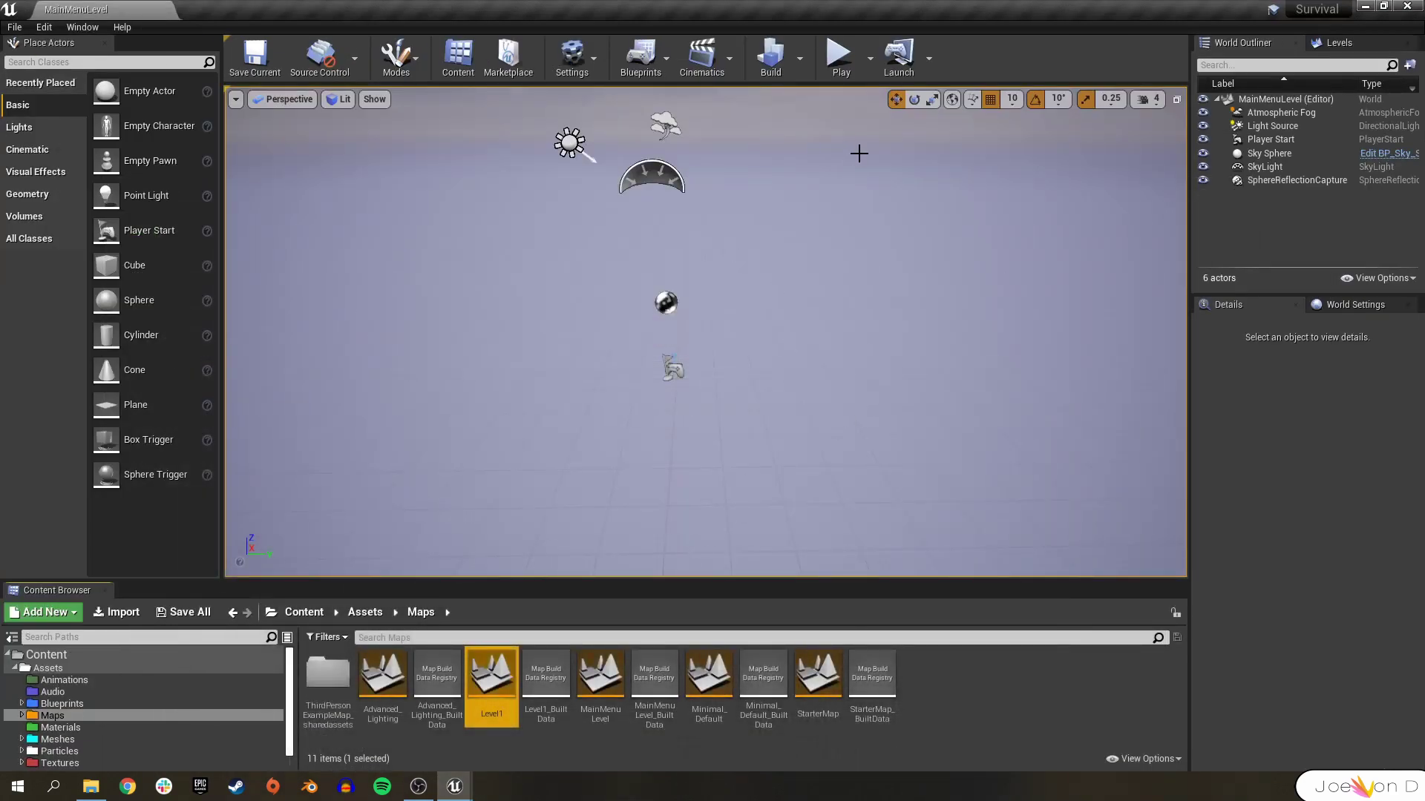
pyautogui.click(836, 61)
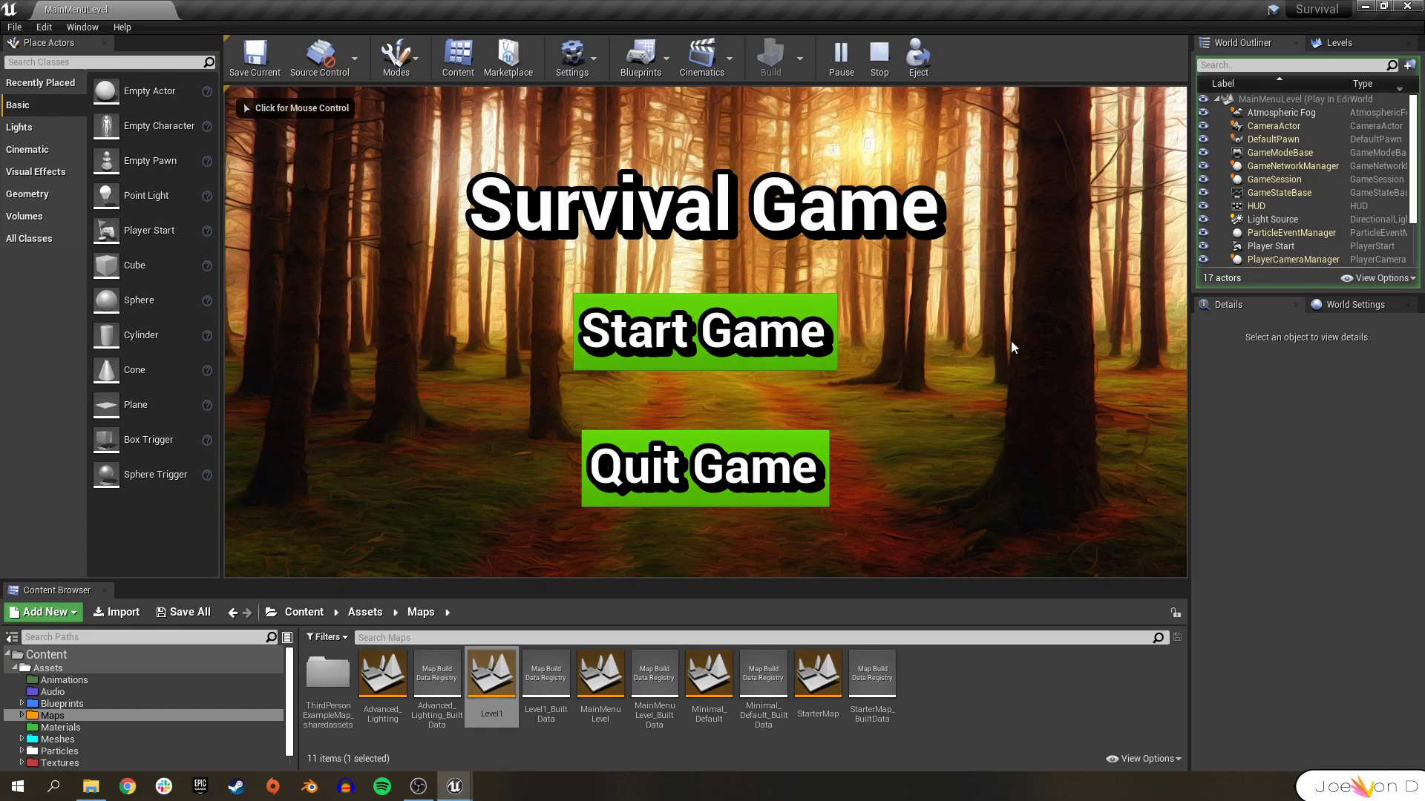
pyautogui.click(1086, 328)
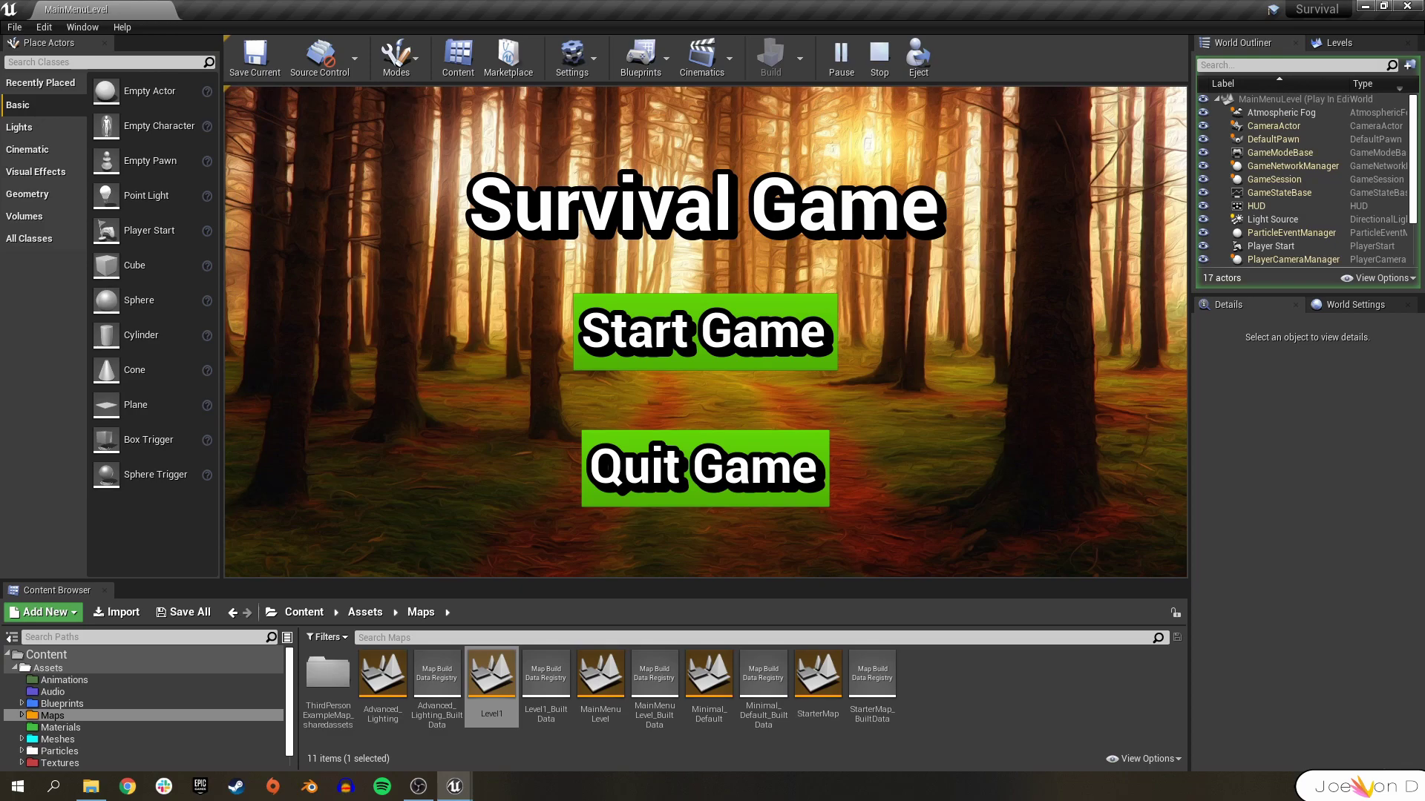
pyautogui.press('Escape')
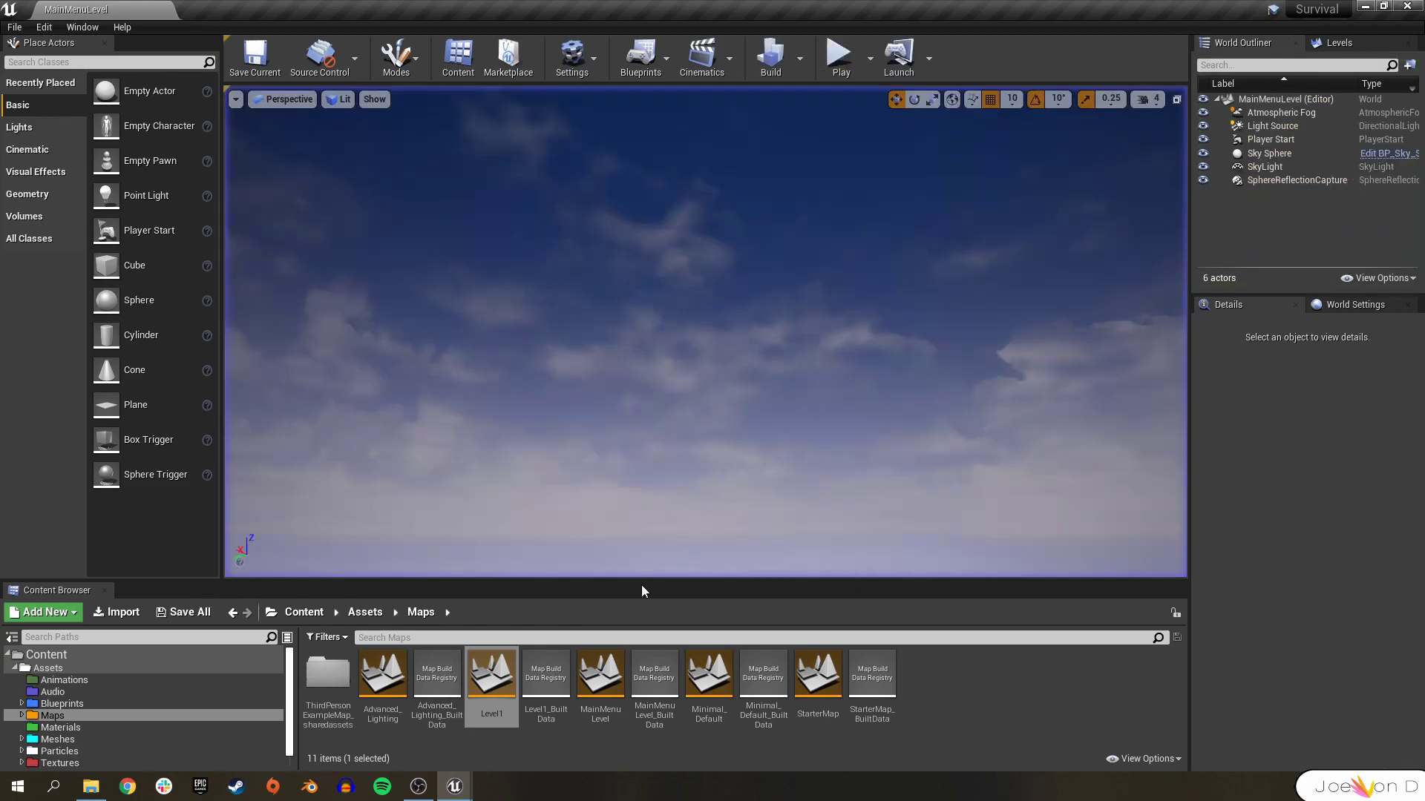
# Switch to MainMenuWidget's event graph, add a new function with its default name, and compile and save the widget
pyautogui.moveTo(455, 785)
pyautogui.click(517, 716)
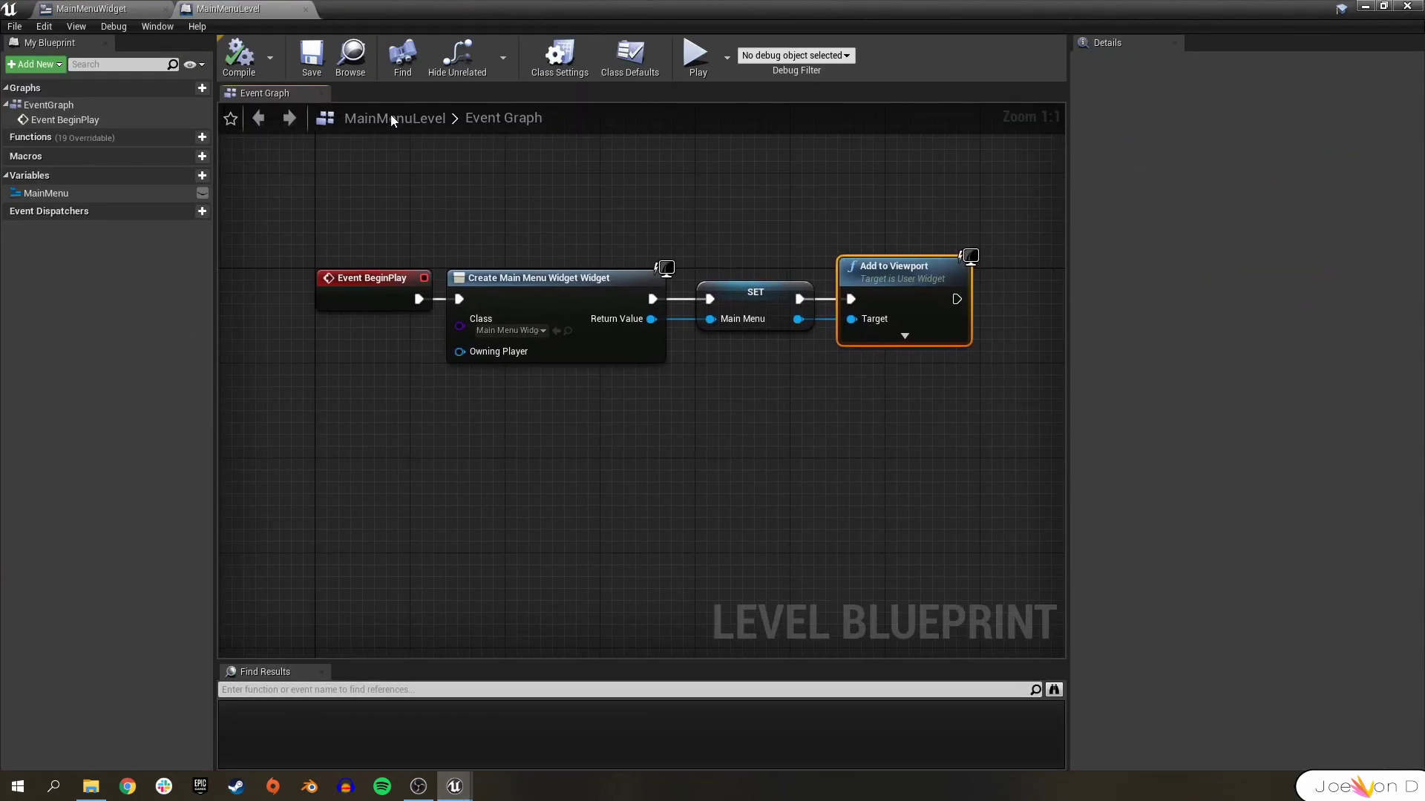
pyautogui.click(81, 8)
pyautogui.moveTo(482, 235); pyautogui.dragTo(666, 266)
pyautogui.click(676, 264)
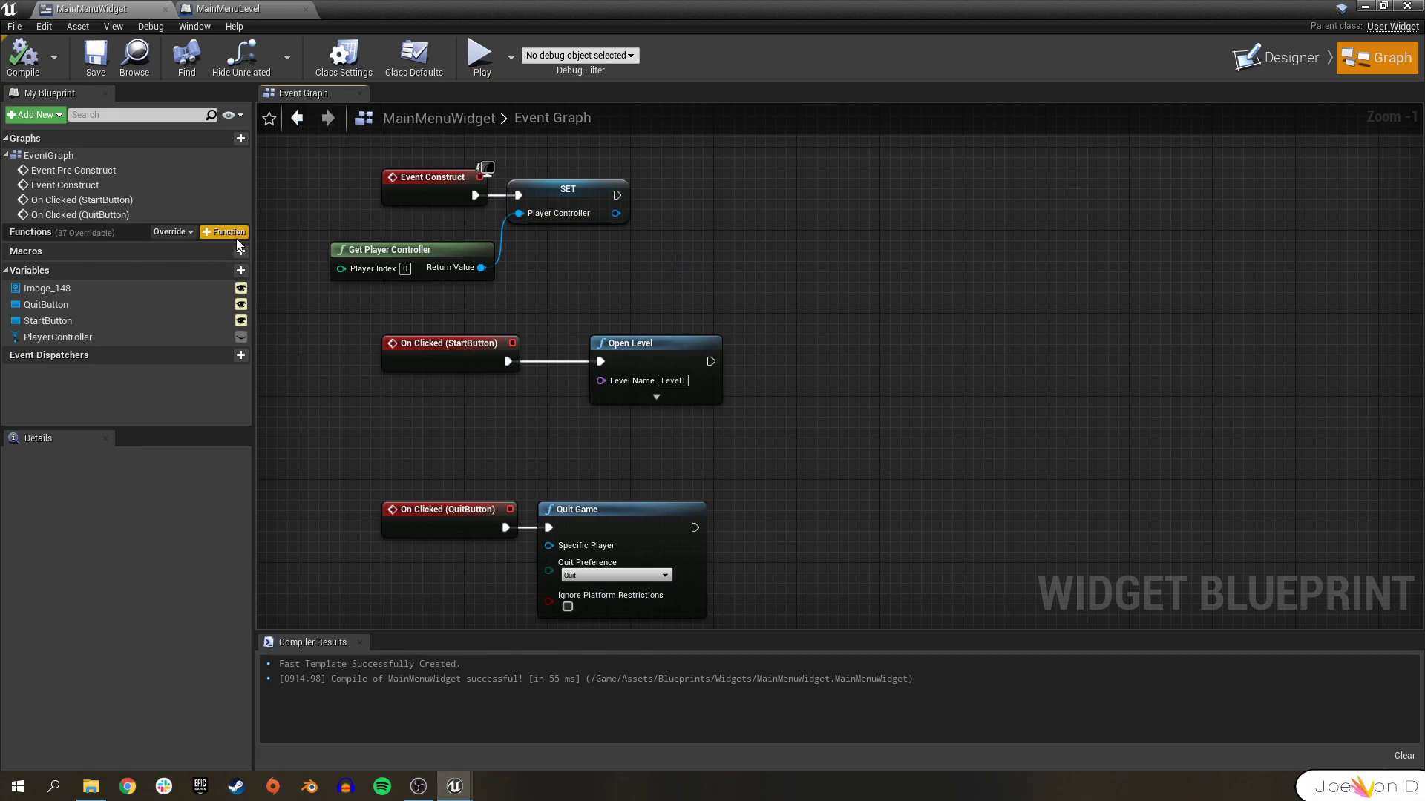
pyautogui.click(229, 233)
pyautogui.click(22, 61)
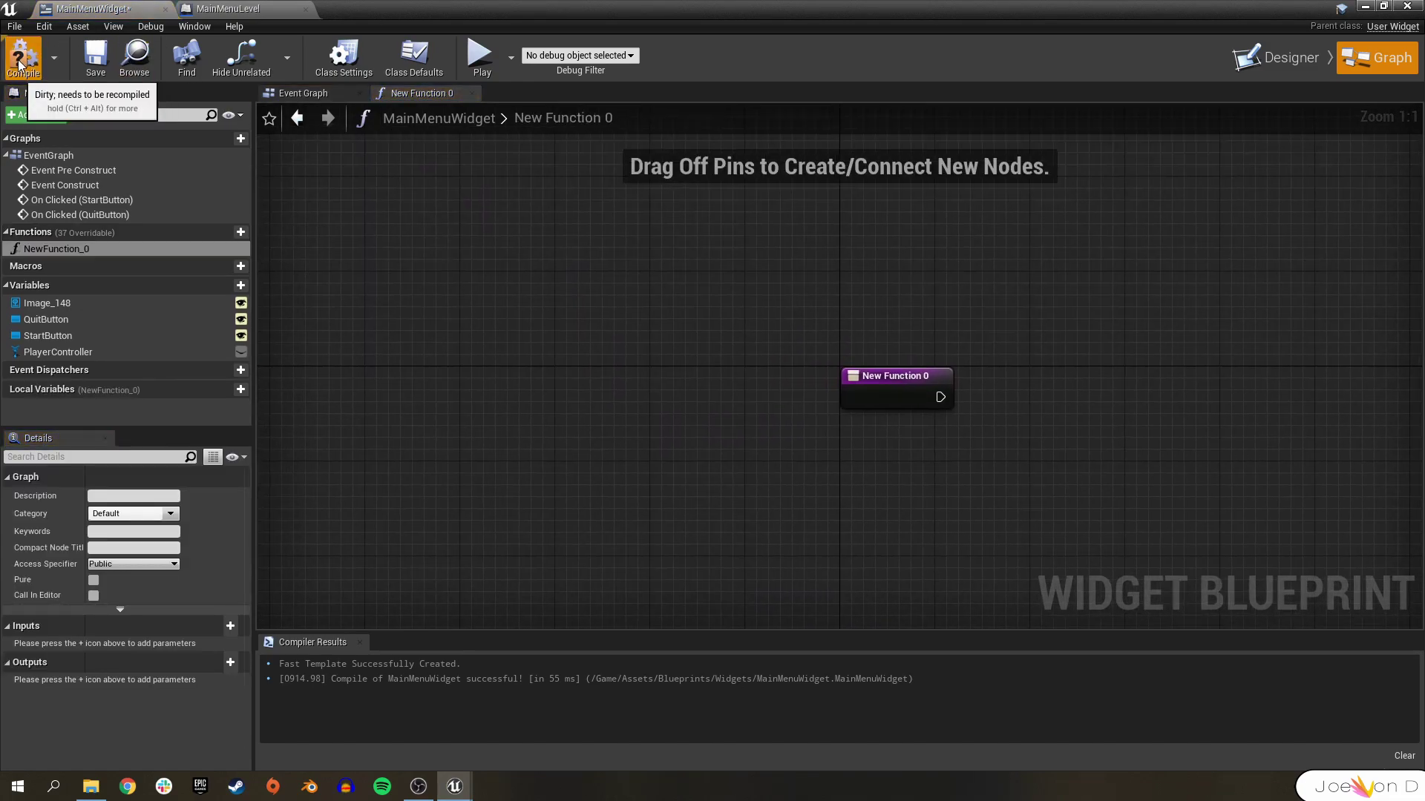
pyautogui.click(93, 60)
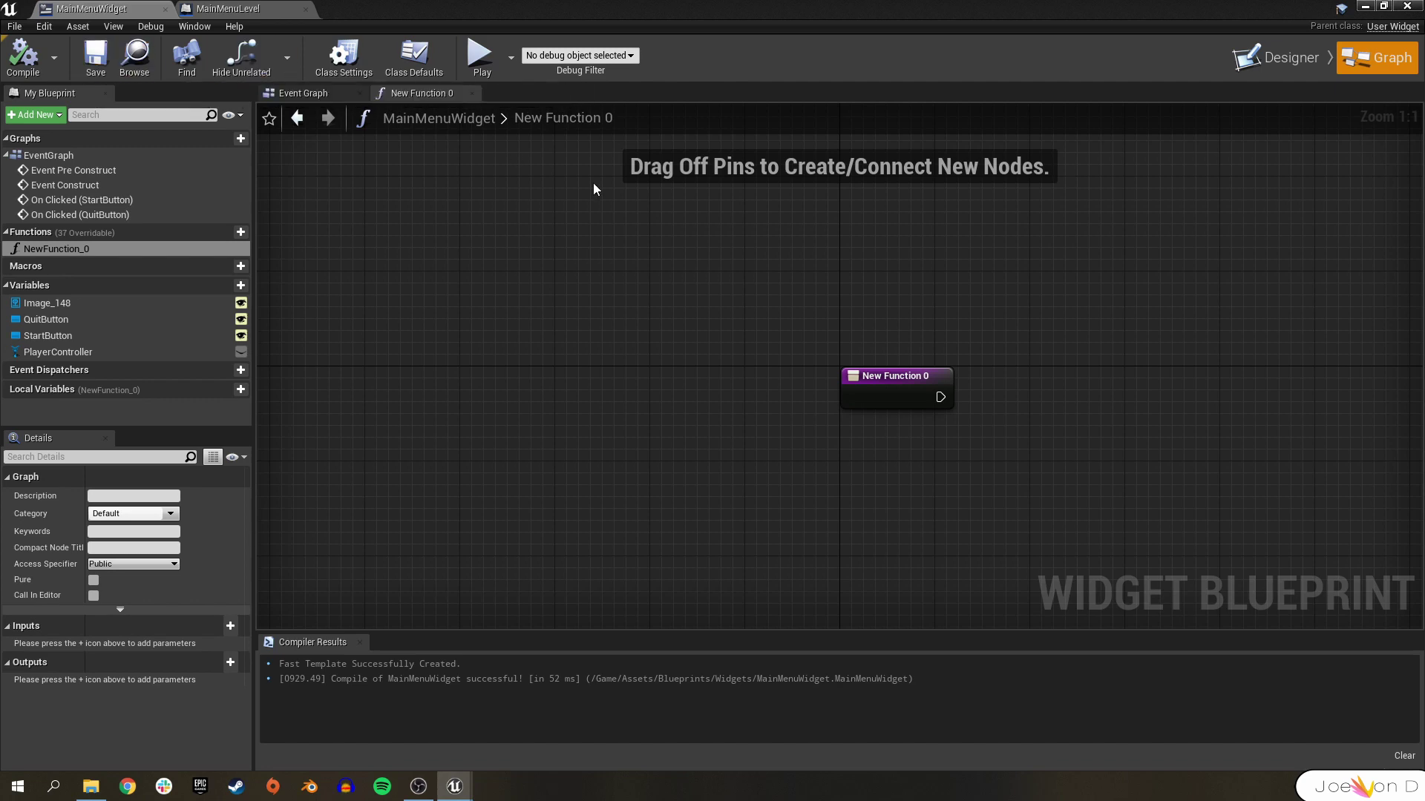
# Add a Boolean input named UI Only? to the new function, and compile and save the widget
pyautogui.moveTo(933, 394); pyautogui.dragTo(650, 340, button='right')
pyautogui.click(622, 339)
pyautogui.click(230, 673)
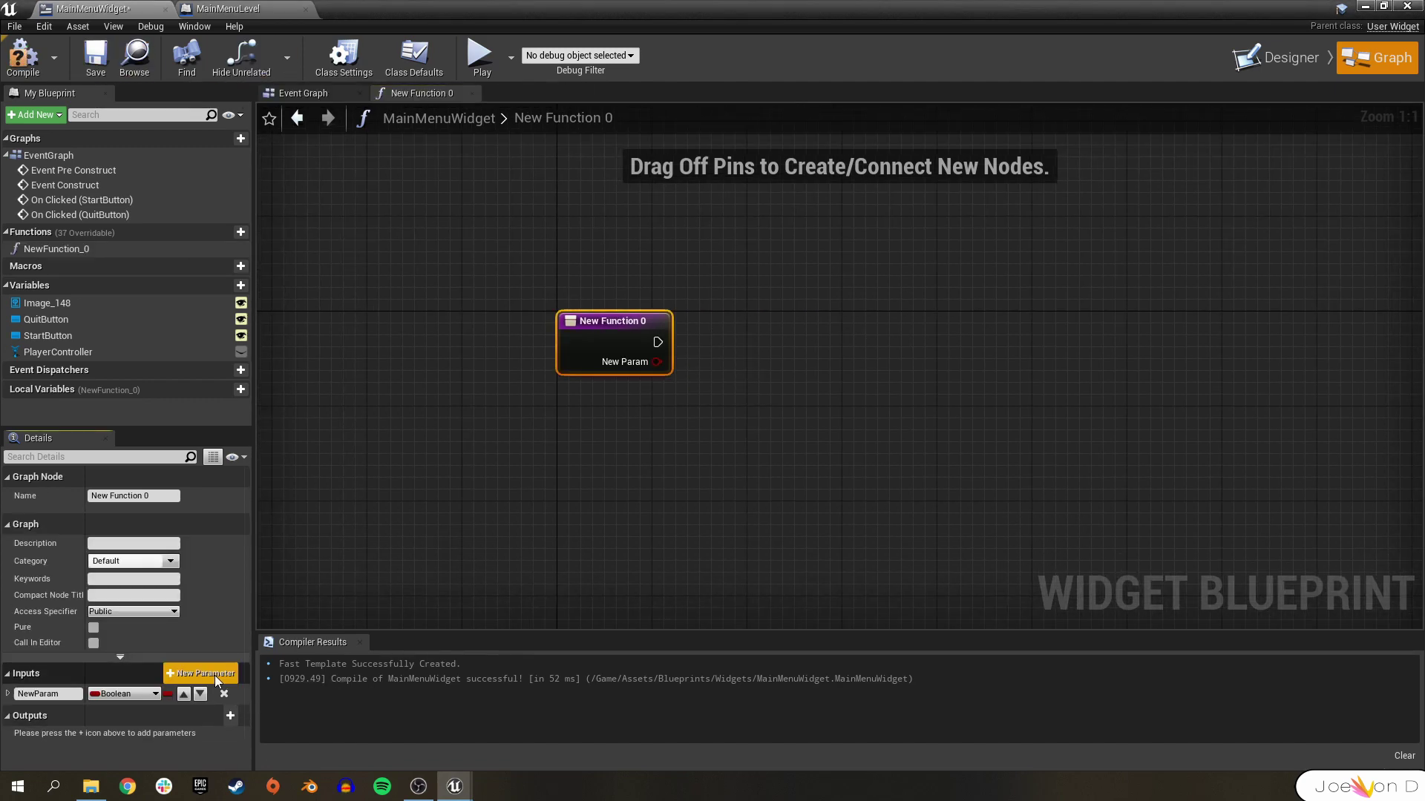
pyautogui.write('UI')
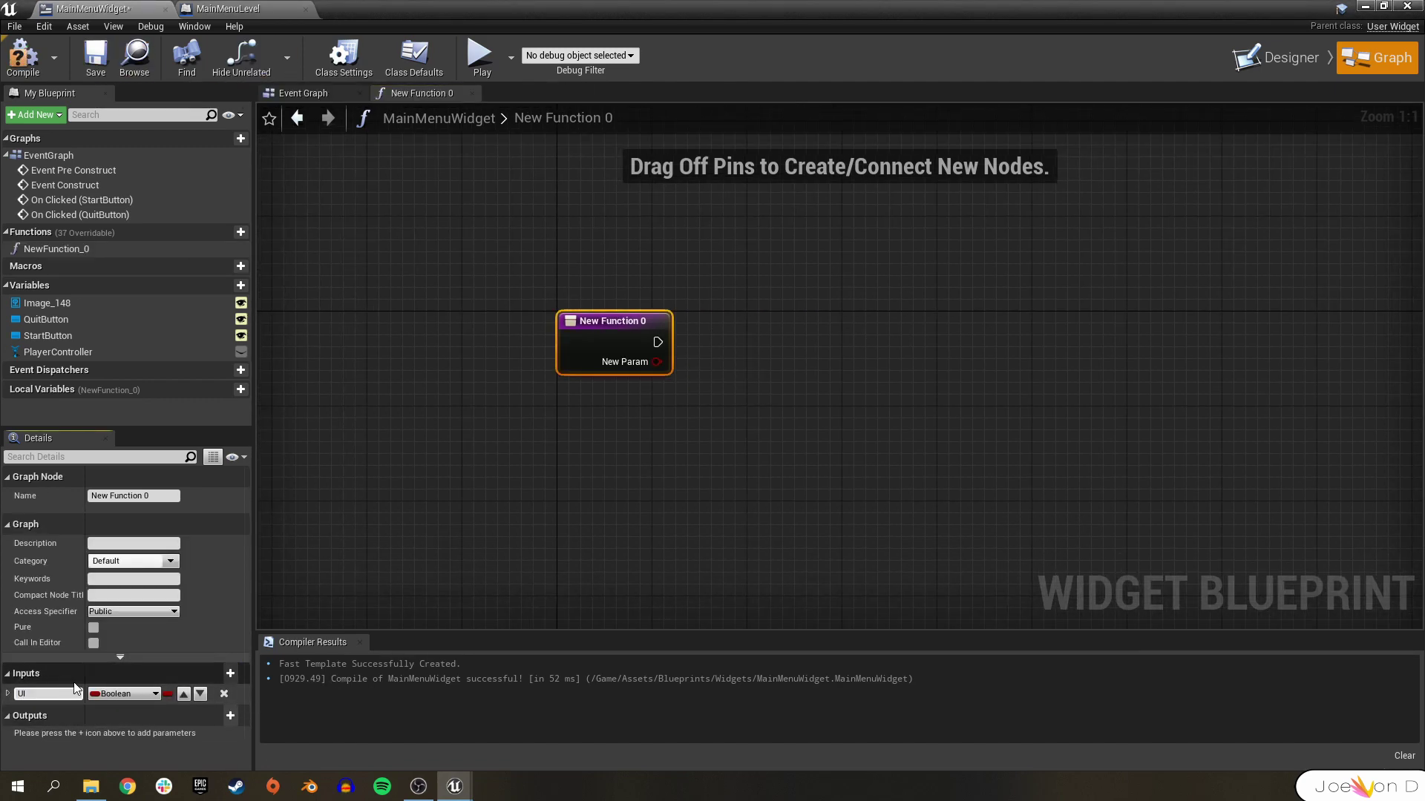
pyautogui.write(' Only?')
pyautogui.press('Return')
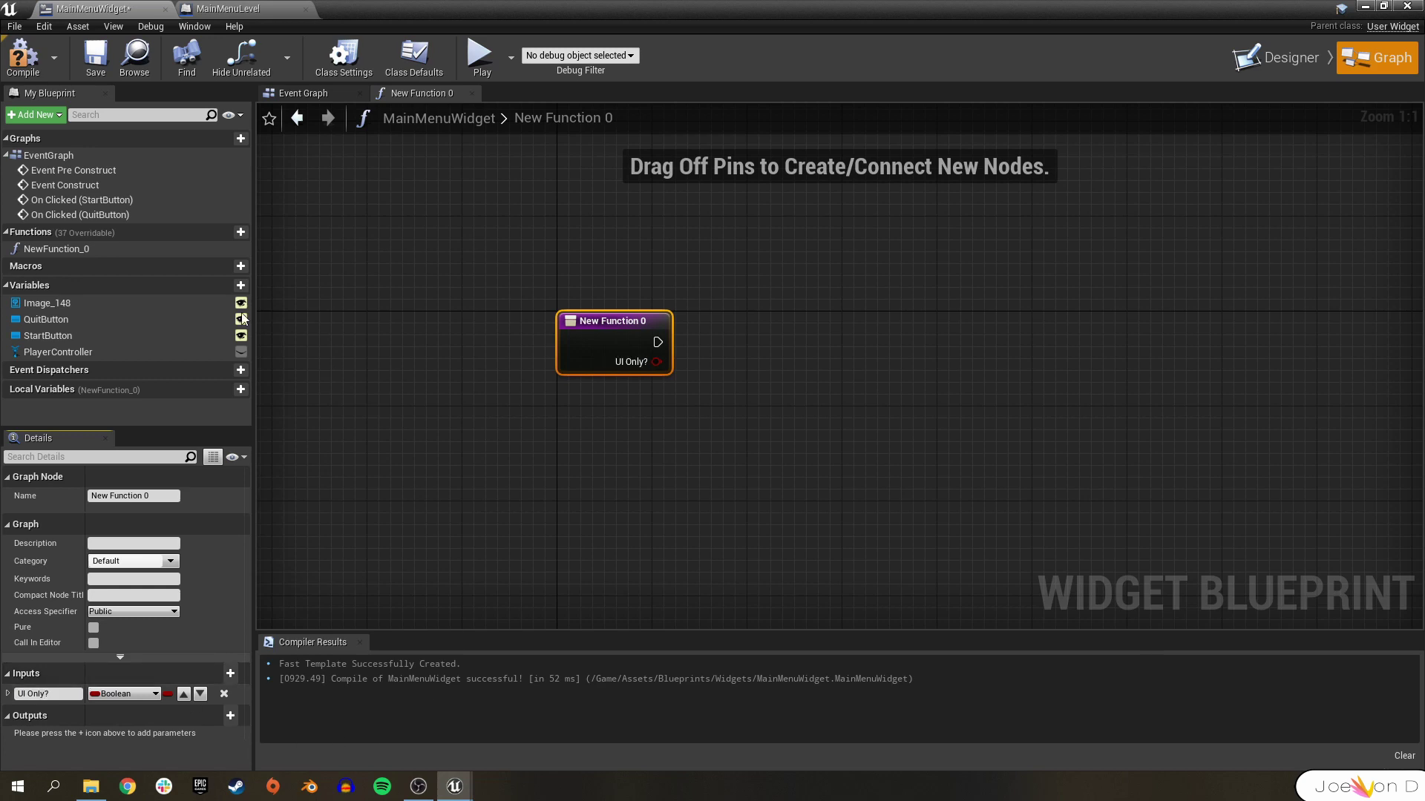
pyautogui.click(29, 70)
pyautogui.click(96, 63)
# Add a Branch node after the function entry with UI Only? as its condition, align it, and compile and save
pyautogui.moveTo(591, 327); pyautogui.dragTo(311, 296, button='right')
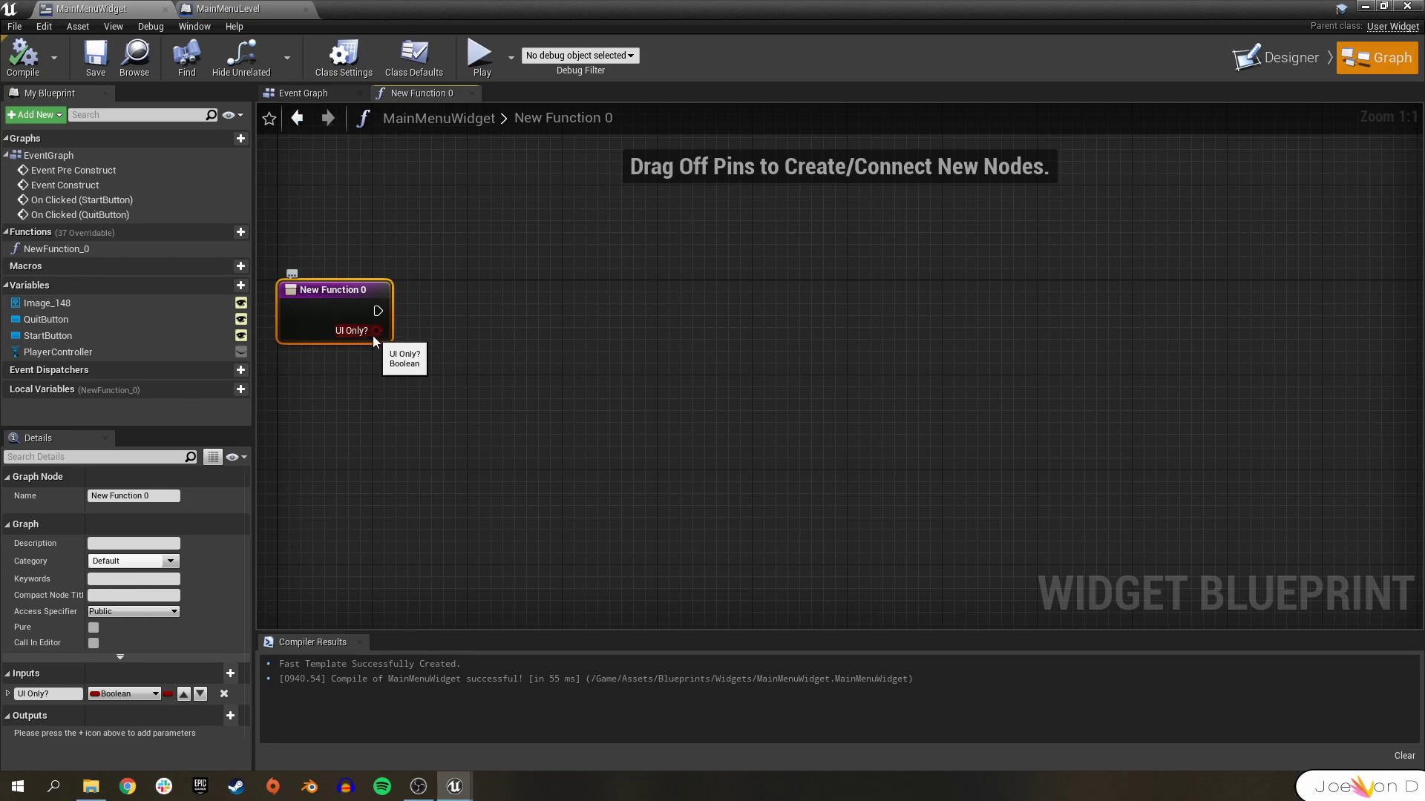
pyautogui.moveTo(377, 331); pyautogui.dragTo(483, 325)
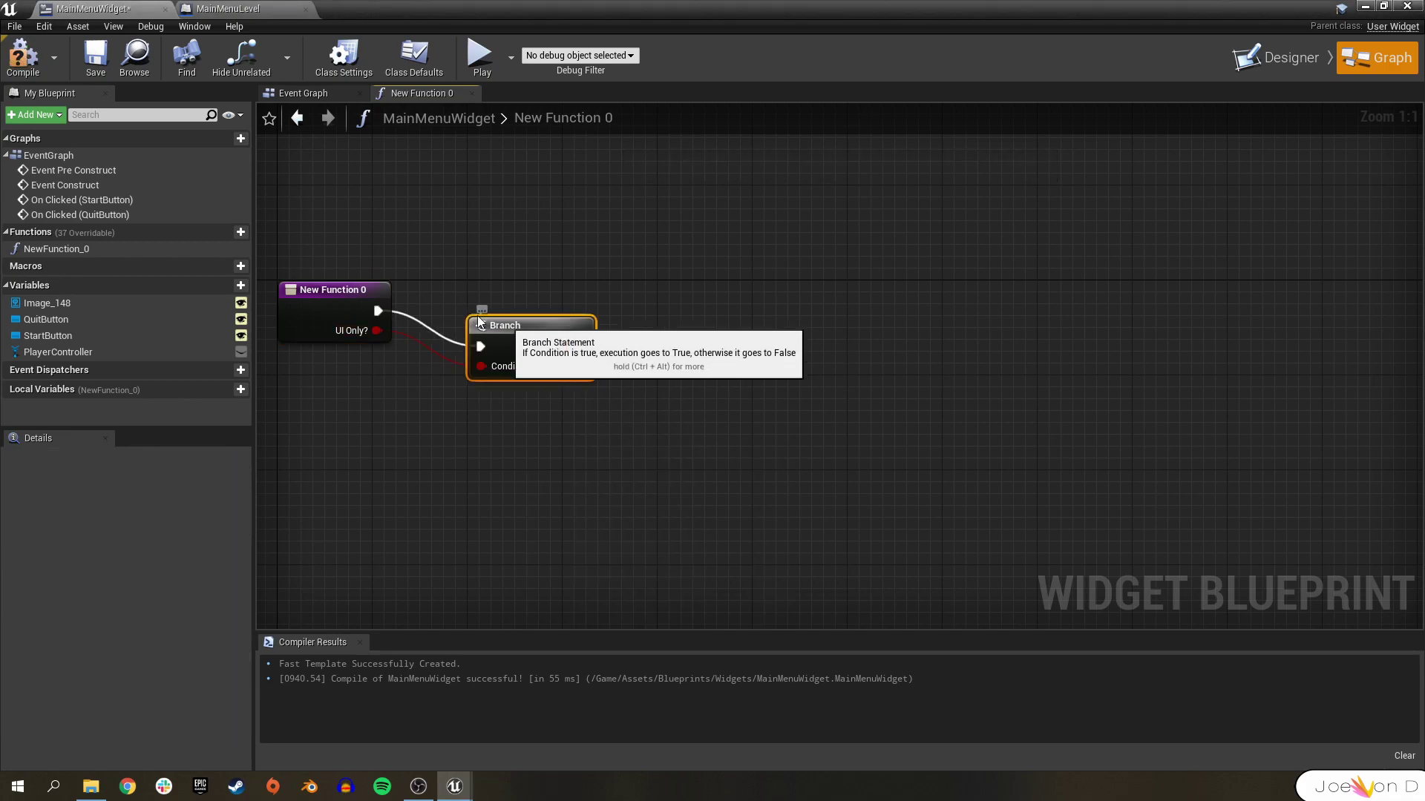
pyautogui.moveTo(530, 328); pyautogui.dragTo(484, 292)
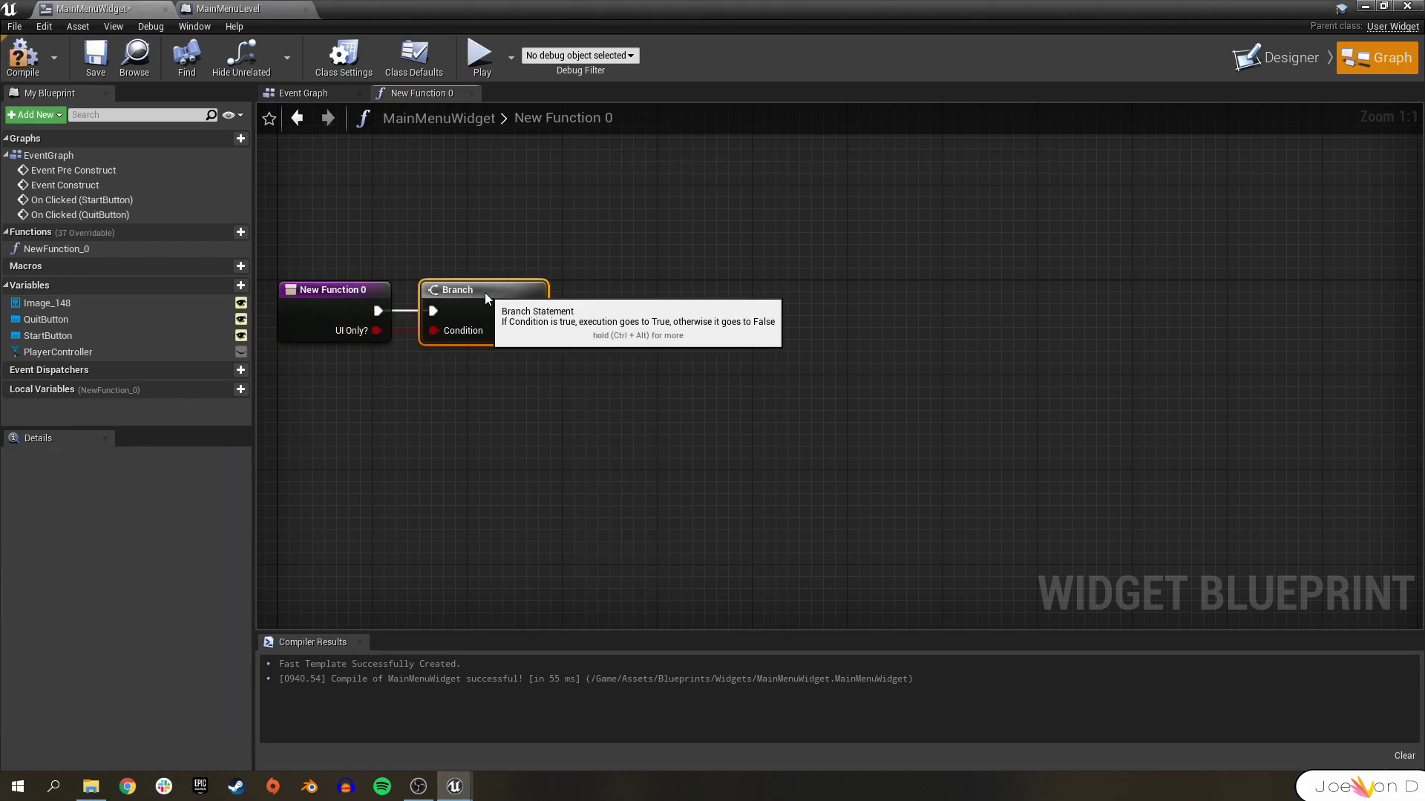
pyautogui.click(550, 434)
pyautogui.click(24, 57)
pyautogui.click(82, 56)
# Get the PlayerController variable, feed it into a new Set Input Mode UI Only node, and run that node from the Branch's True output
pyautogui.moveTo(567, 470); pyautogui.dragTo(574, 503, button='right')
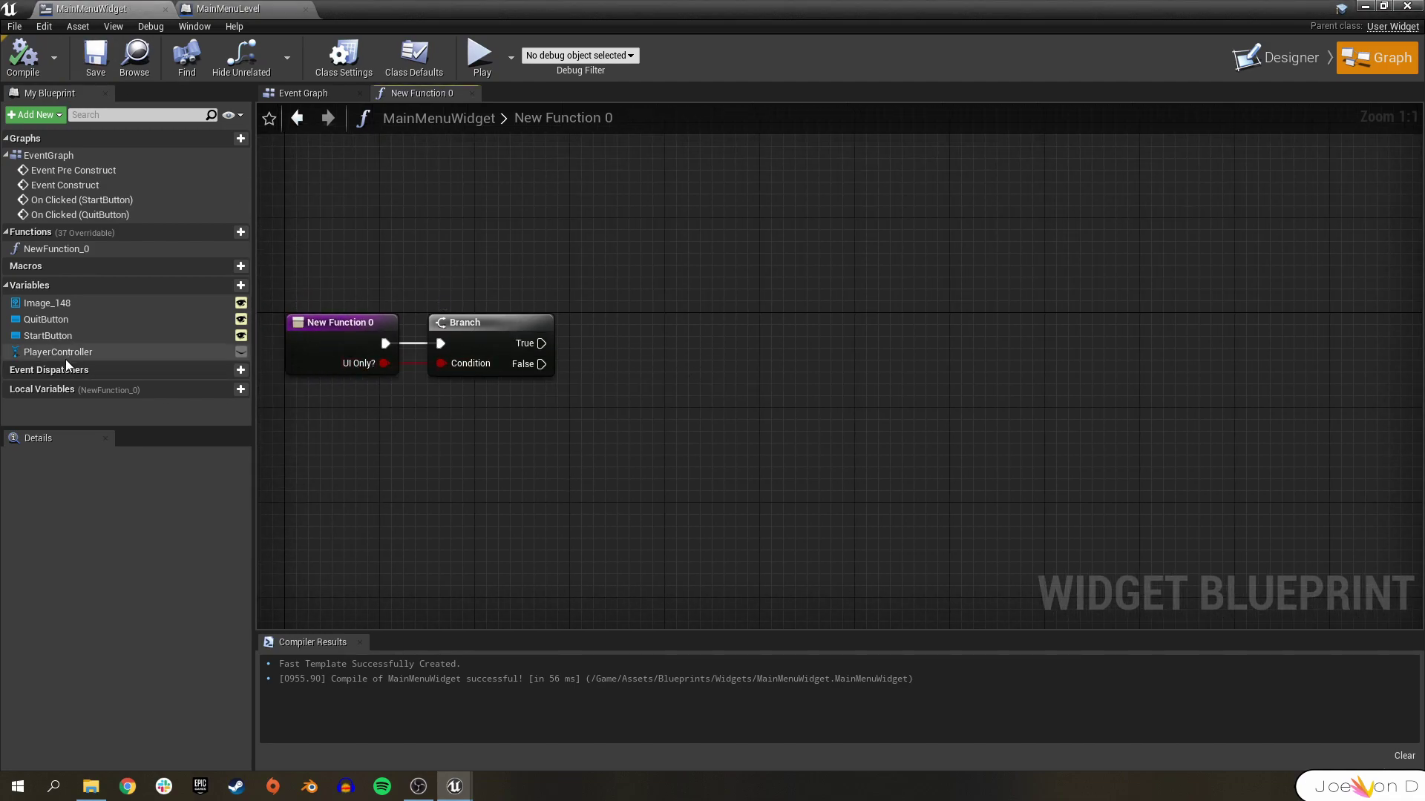
pyautogui.moveTo(65, 357); pyautogui.dragTo(505, 417)
pyautogui.click(533, 423)
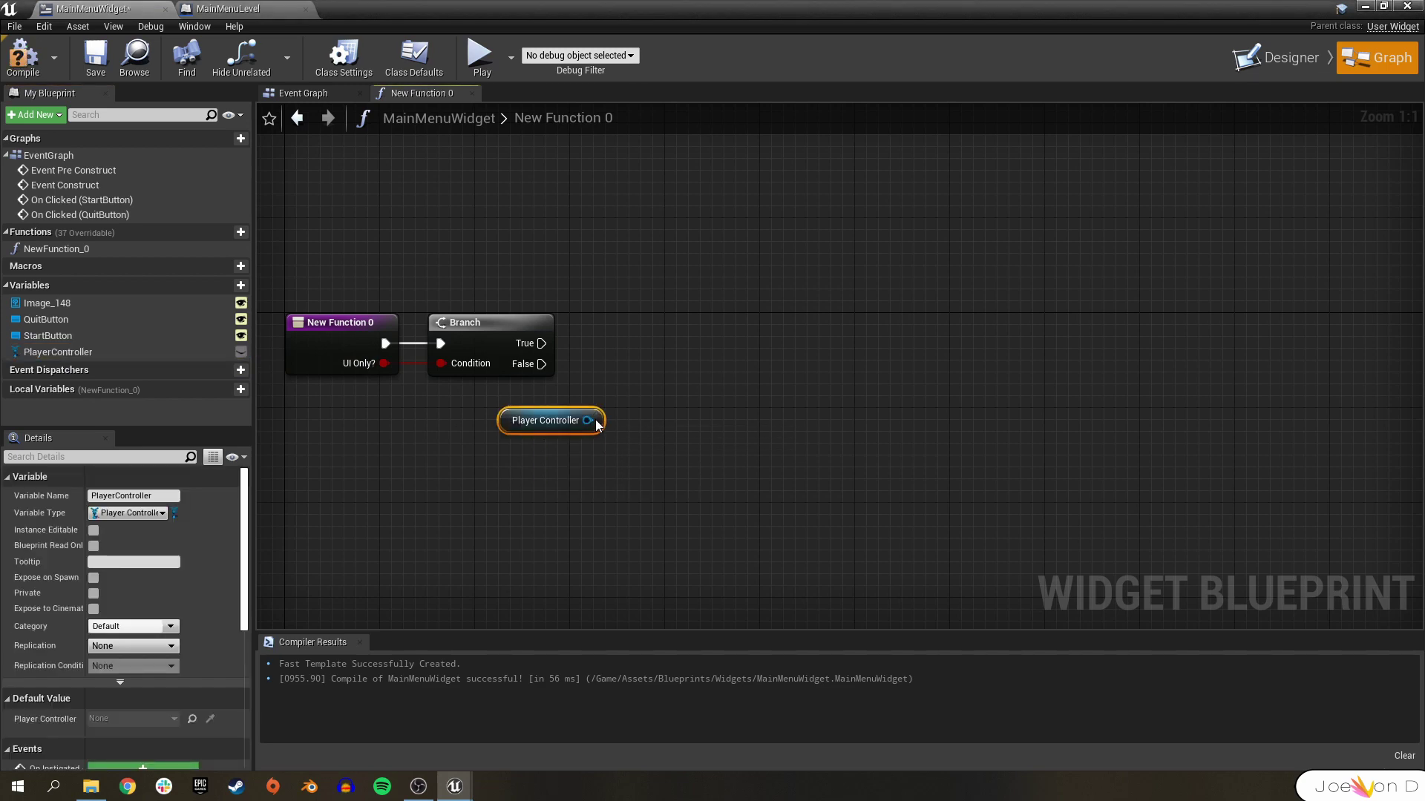
pyautogui.moveTo(600, 417); pyautogui.dragTo(670, 368)
pyautogui.write('set input mode')
pyautogui.click(806, 447)
pyautogui.moveTo(758, 389); pyautogui.dragTo(746, 330)
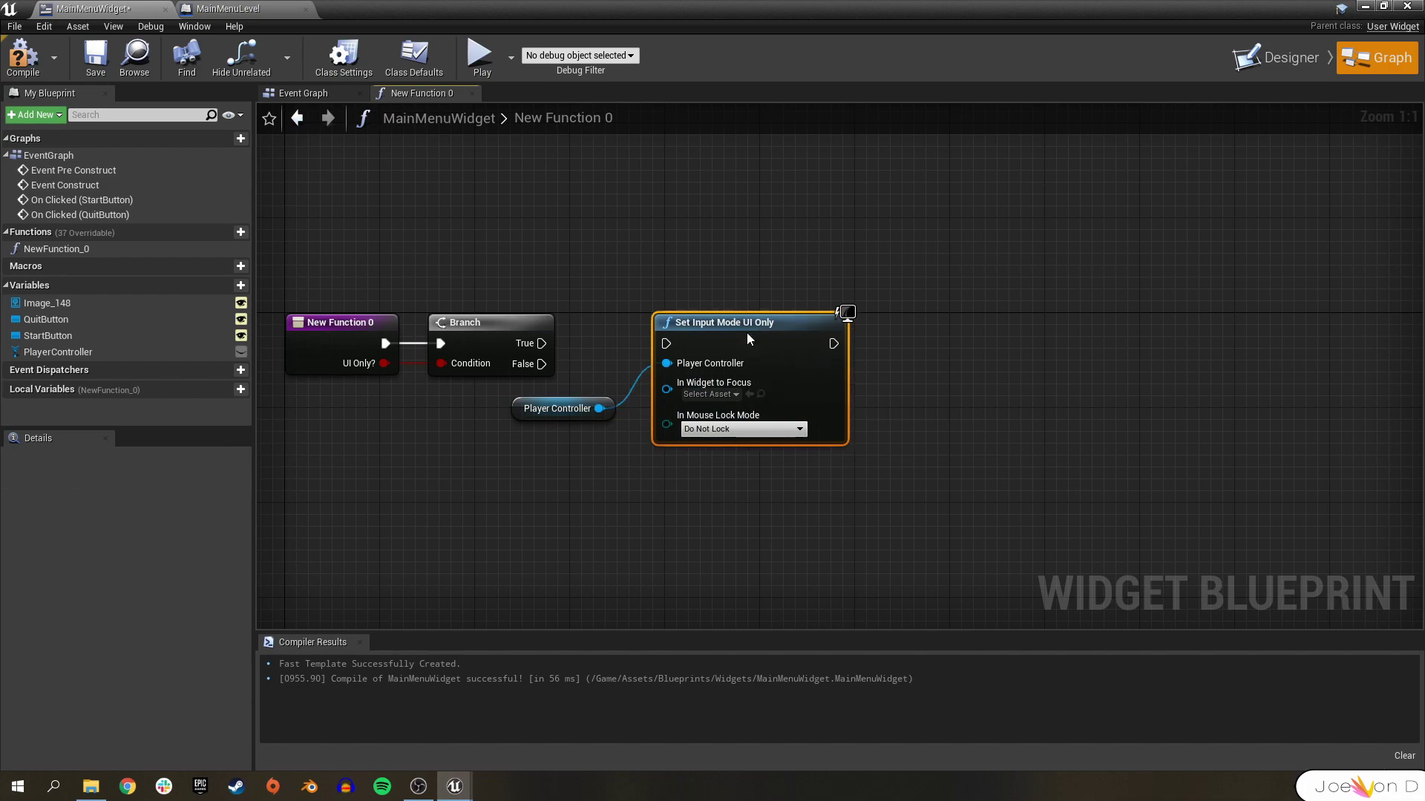
pyautogui.moveTo(542, 343); pyautogui.dragTo(667, 343)
# Add a Self reference and connect it to In Widget to Focus on the Set Input Mode UI Only node
pyautogui.rightClick(544, 493)
pyautogui.write('self')
pyautogui.press('Return')
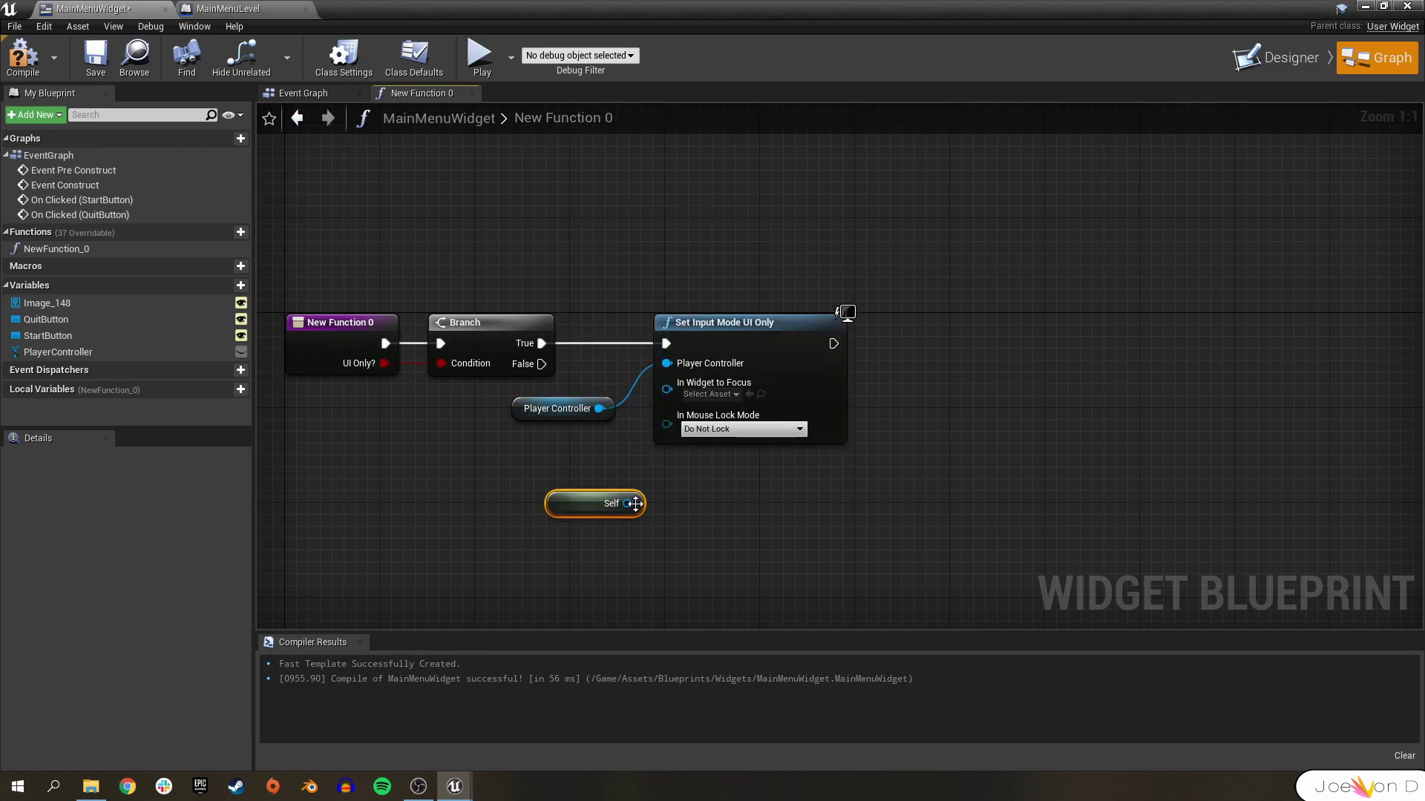
pyautogui.moveTo(631, 503); pyautogui.dragTo(666, 386)
# Add a Set Show Mouse Cursor node from Player Controller and run it after Set Input Mode UI Only, tidying the nodes
pyautogui.moveTo(581, 503); pyautogui.dragTo(795, 465)
pyautogui.write('showmp')
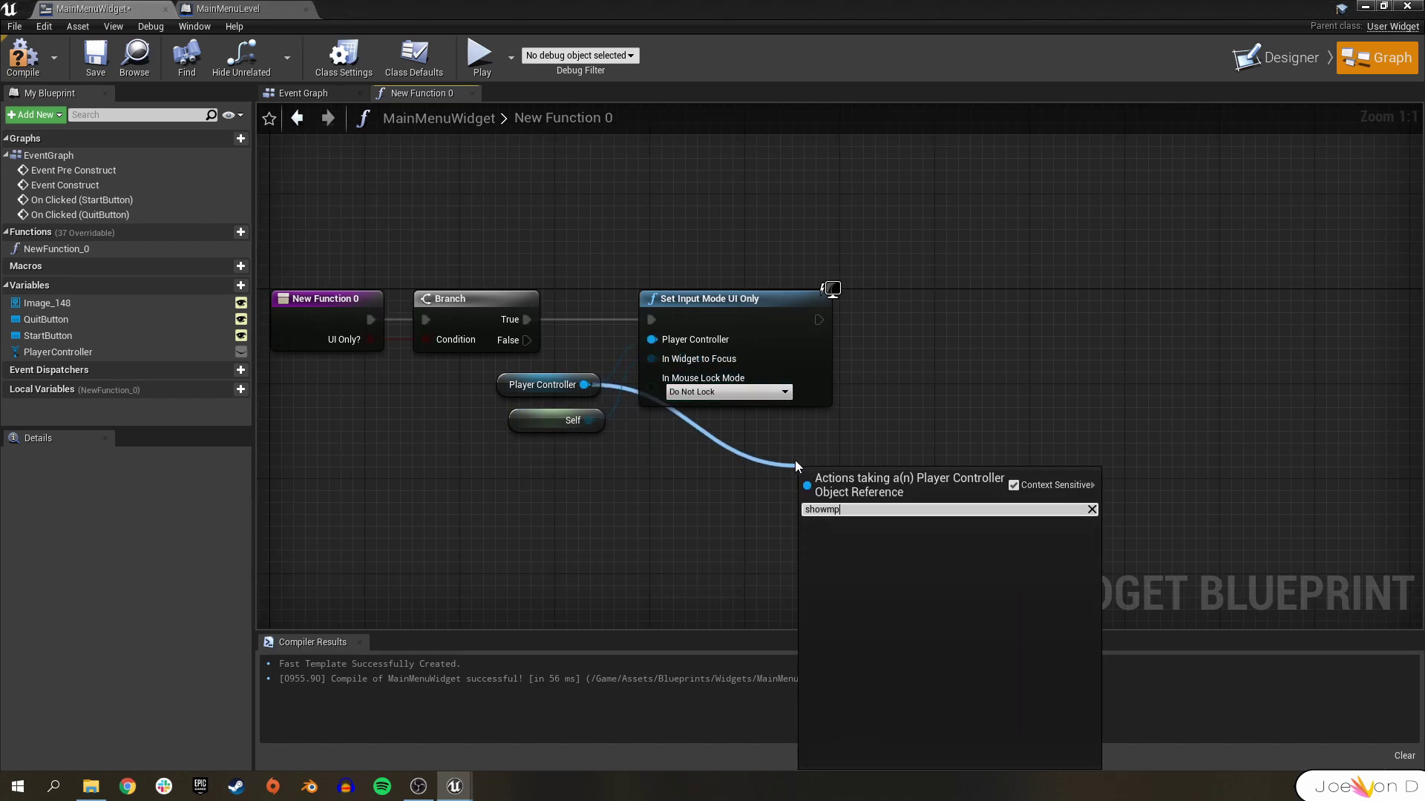
pyautogui.write('u')
pyautogui.press('BackSpace')
pyautogui.press('BackSpace')
pyautogui.write('ou')
pyautogui.click(839, 545)
pyautogui.moveTo(818, 319); pyautogui.dragTo(805, 486)
pyautogui.moveTo(833, 494); pyautogui.dragTo(907, 326)
pyautogui.click(815, 460)
pyautogui.moveTo(814, 460); pyautogui.dragTo(857, 429, button='right')
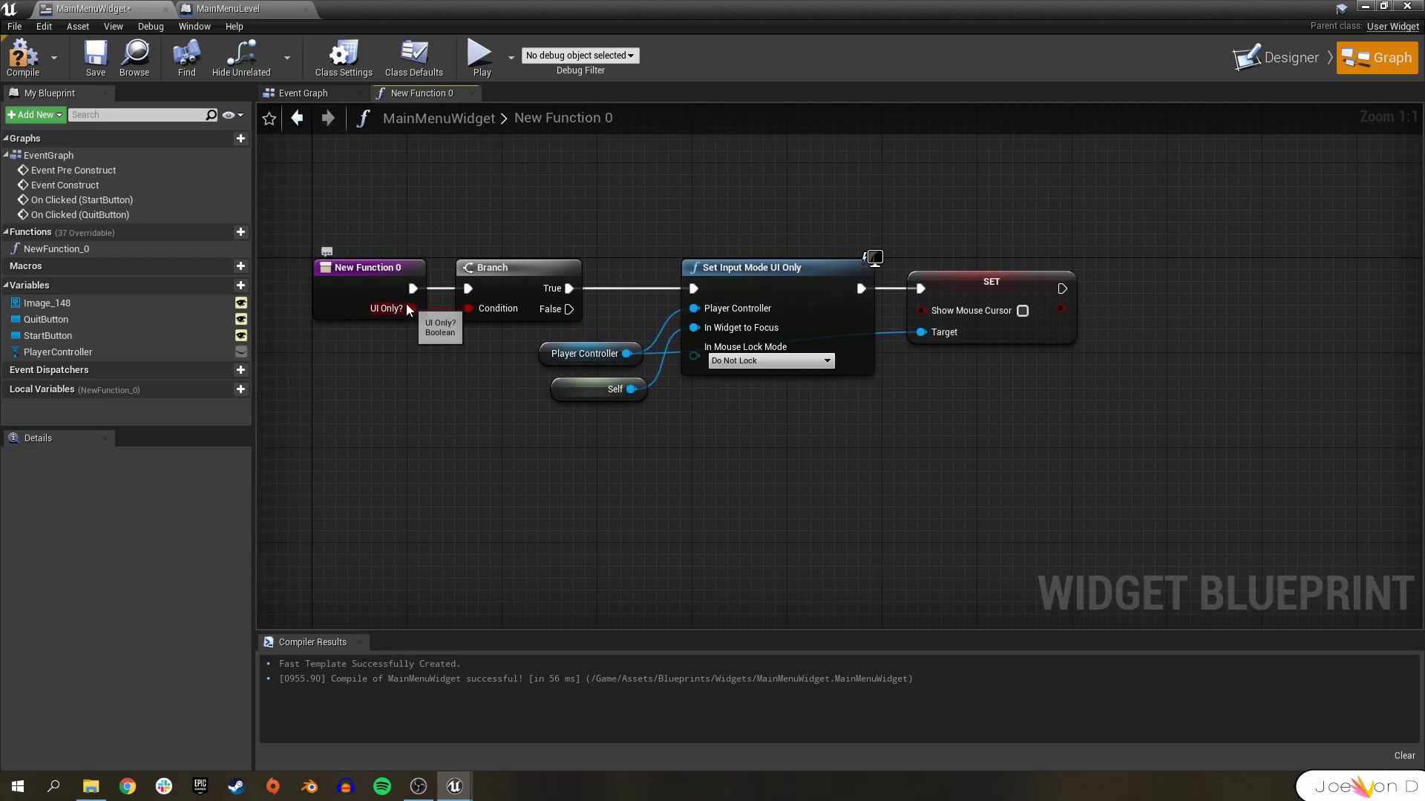
# Add a getter for the UI Only? input and connect it to the Show Mouse Cursor value
pyautogui.rightClick(795, 397)
pyautogui.write('get ui')
pyautogui.press('Return')
pyautogui.moveTo(888, 406); pyautogui.dragTo(923, 309)
pyautogui.click(839, 461)
pyautogui.click(375, 279)
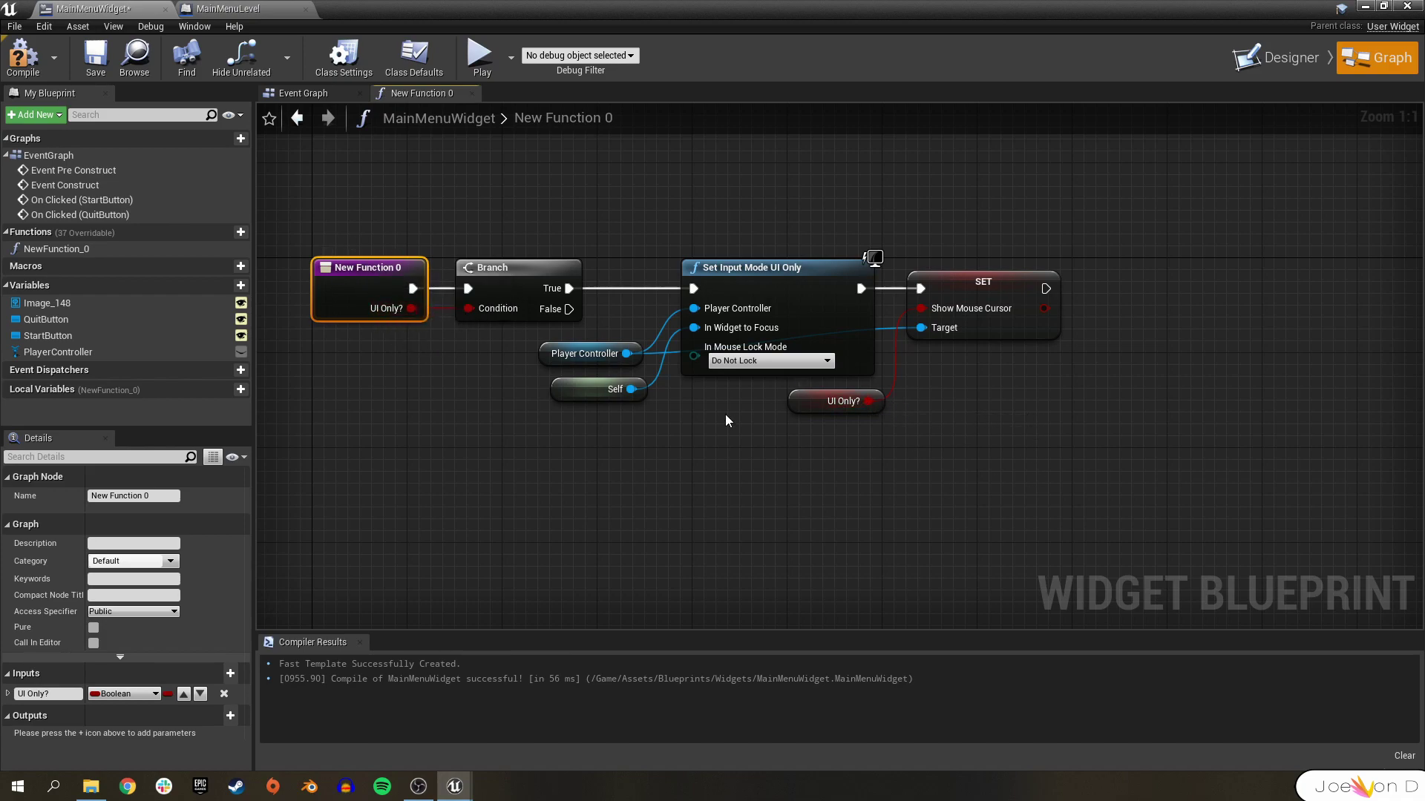
pyautogui.rightClick(833, 455)
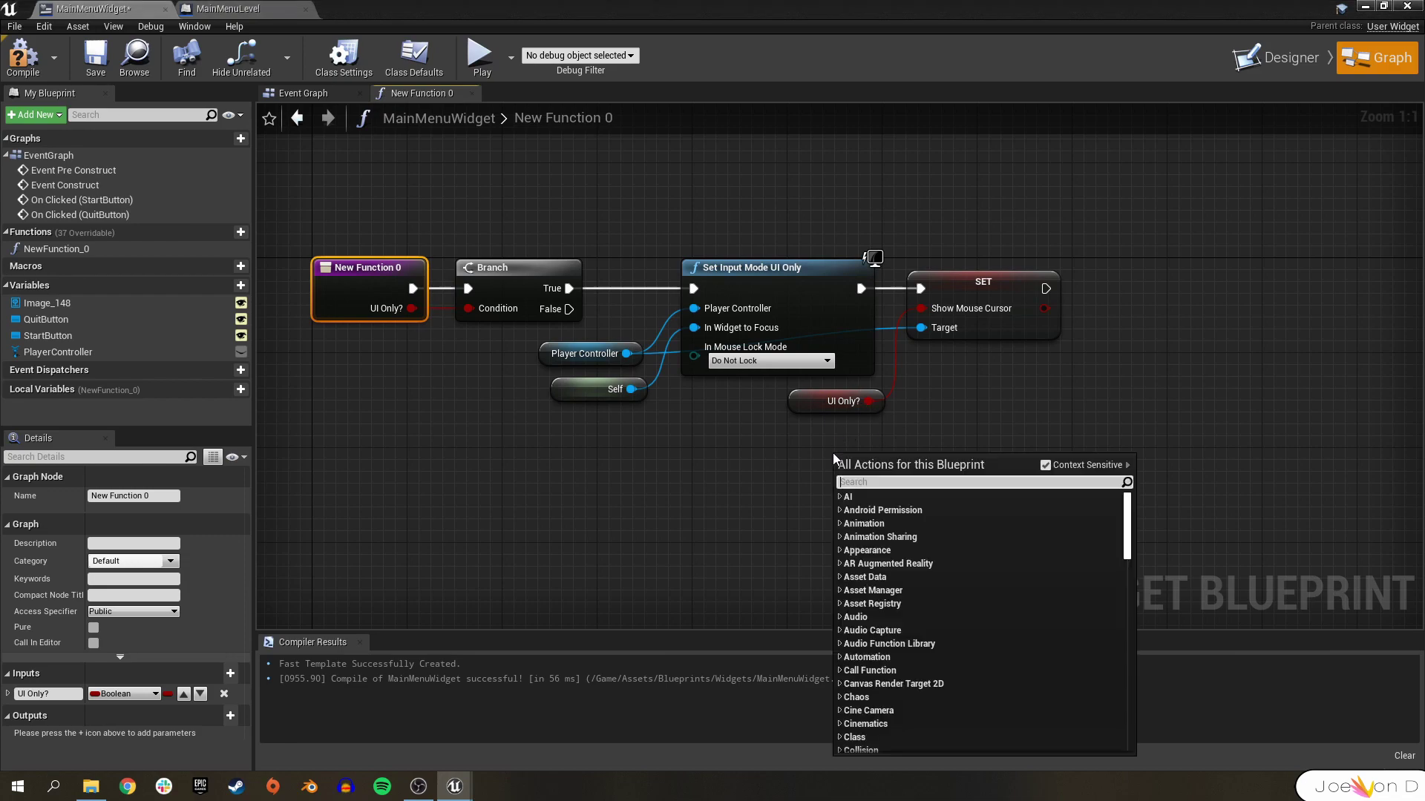
pyautogui.write('get')
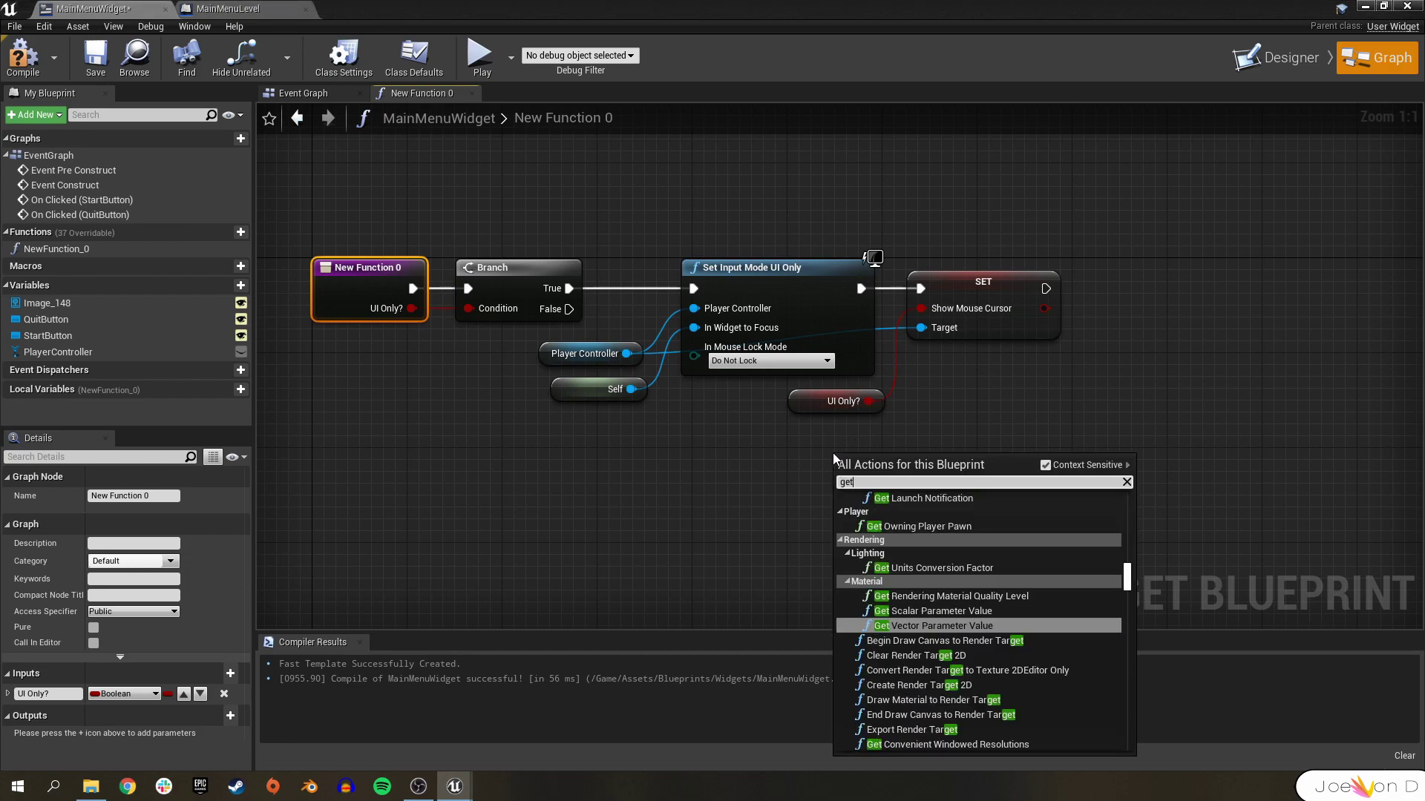
pyautogui.write('uion')
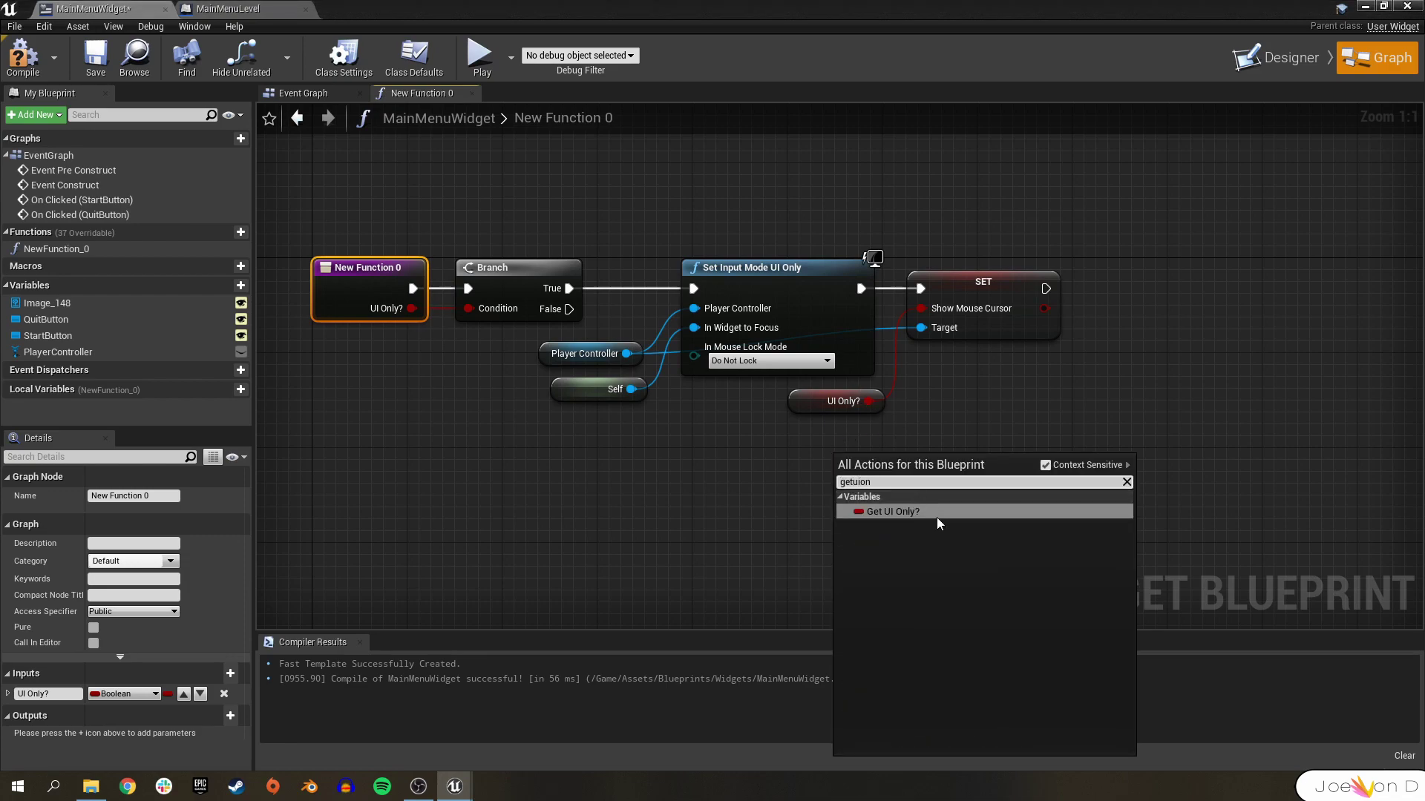
pyautogui.click(480, 524)
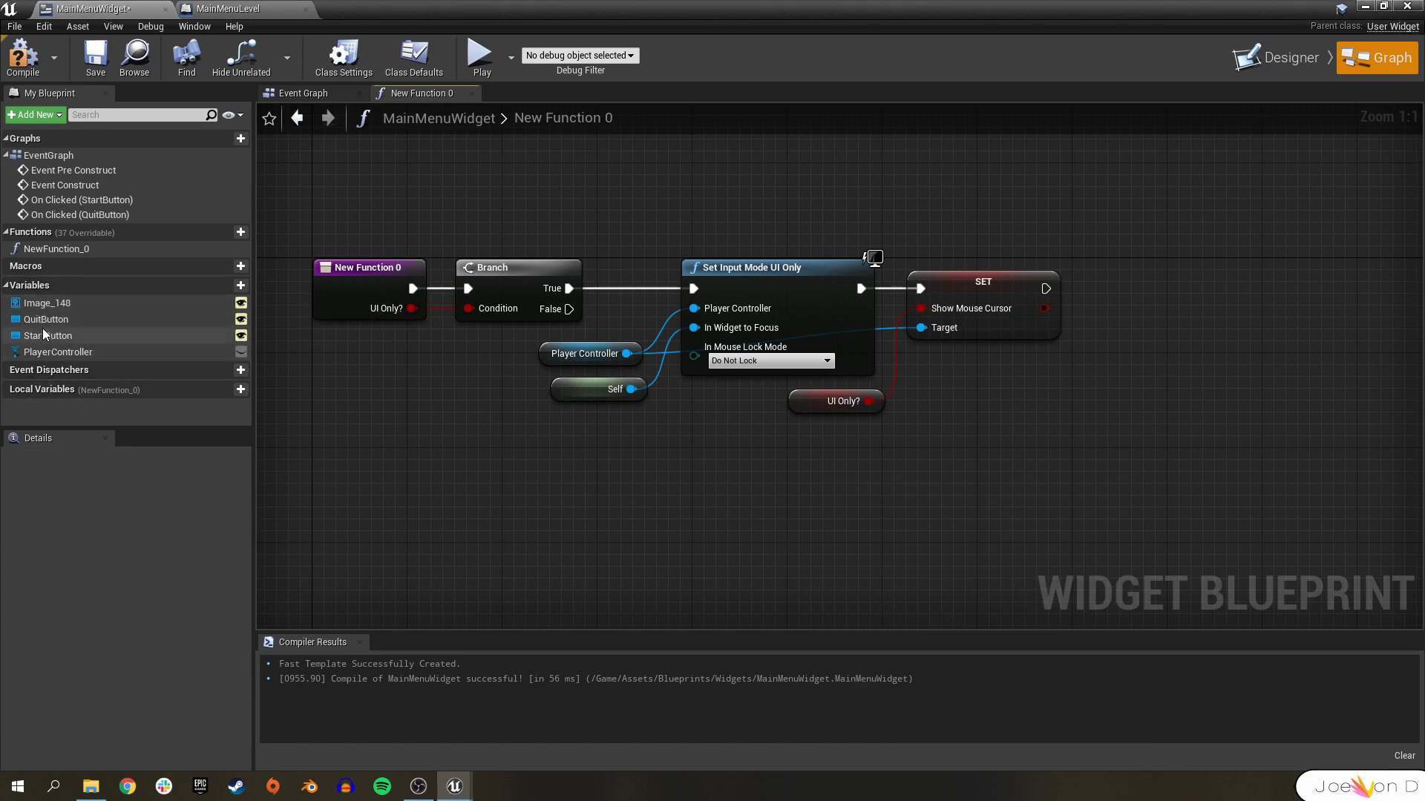
pyautogui.click(380, 291)
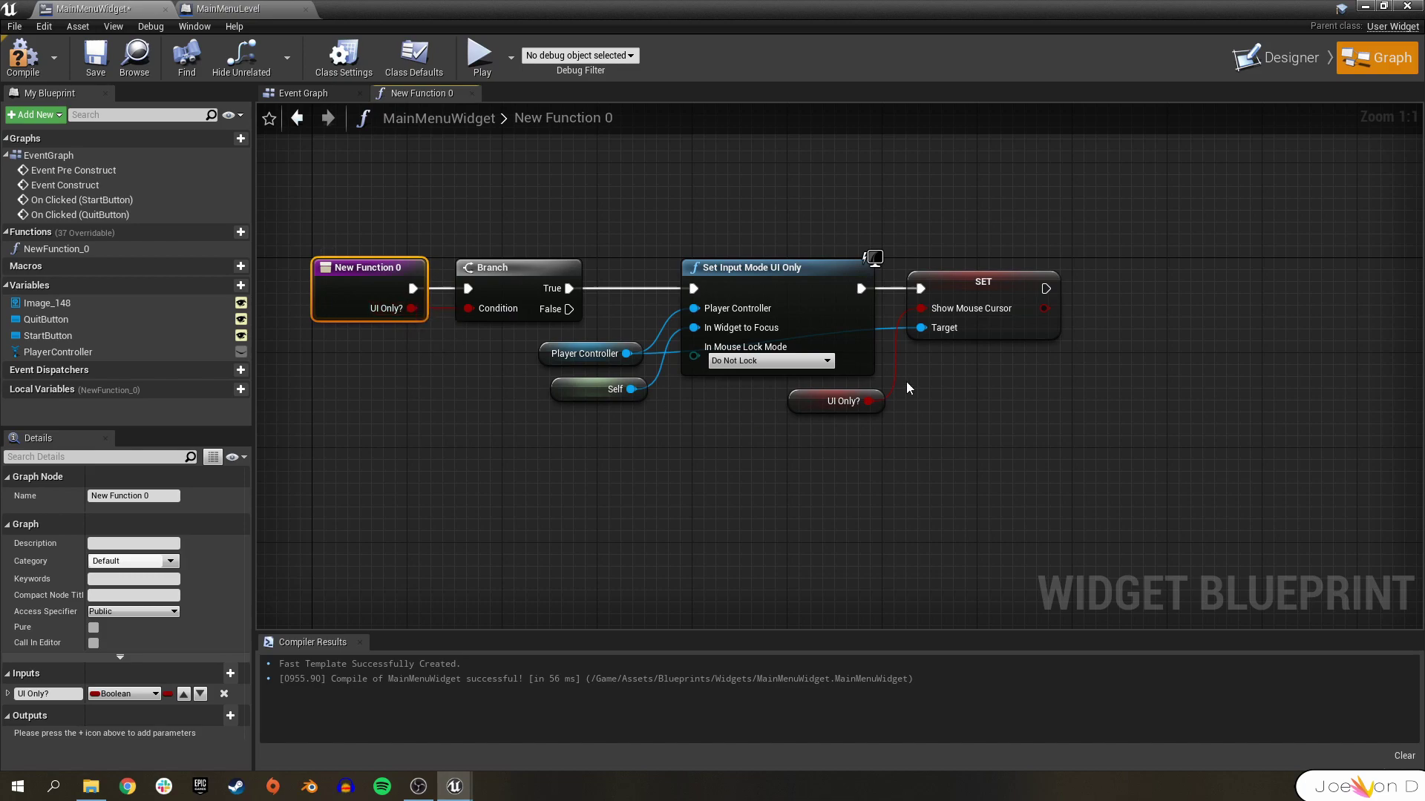
pyautogui.click(801, 408)
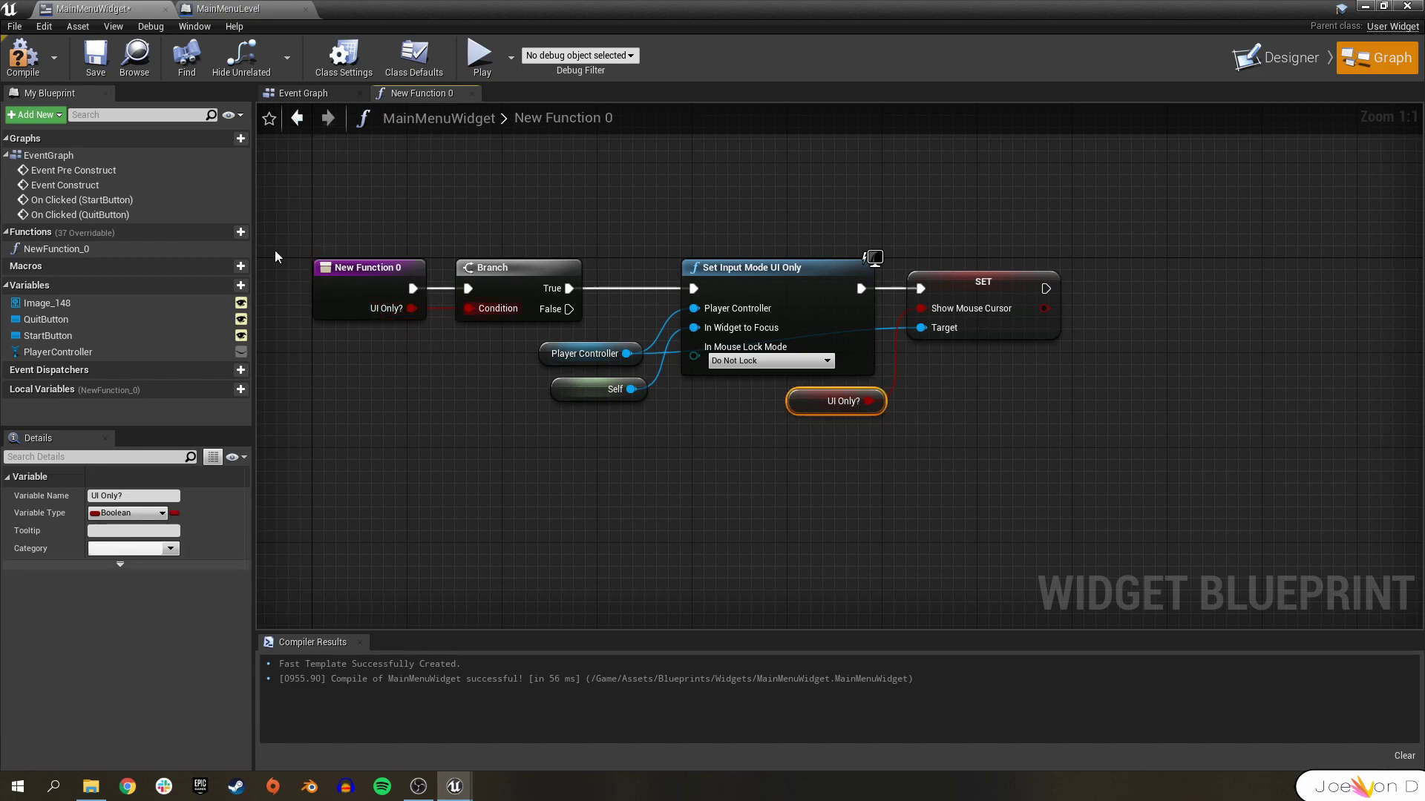
pyautogui.click(644, 448)
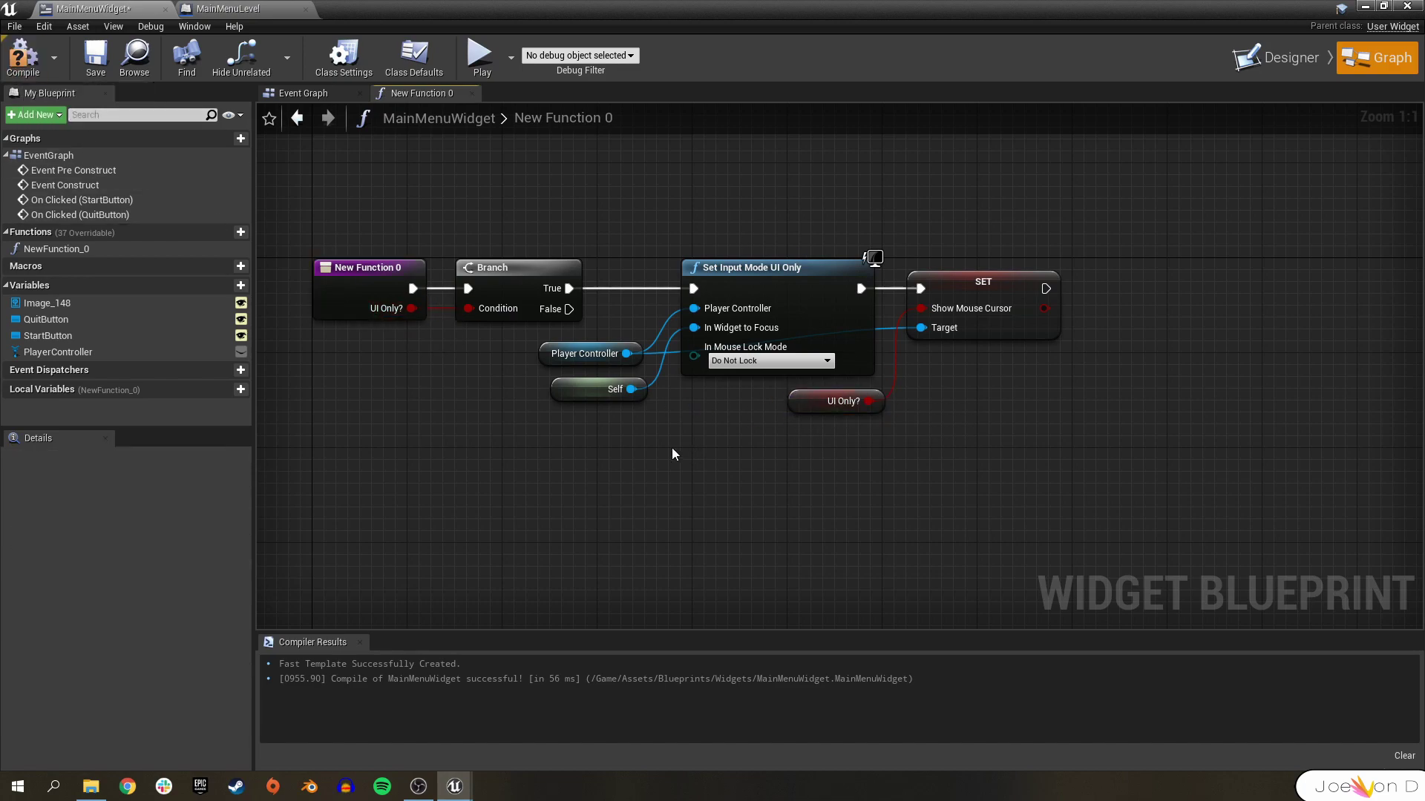
pyautogui.click(384, 310)
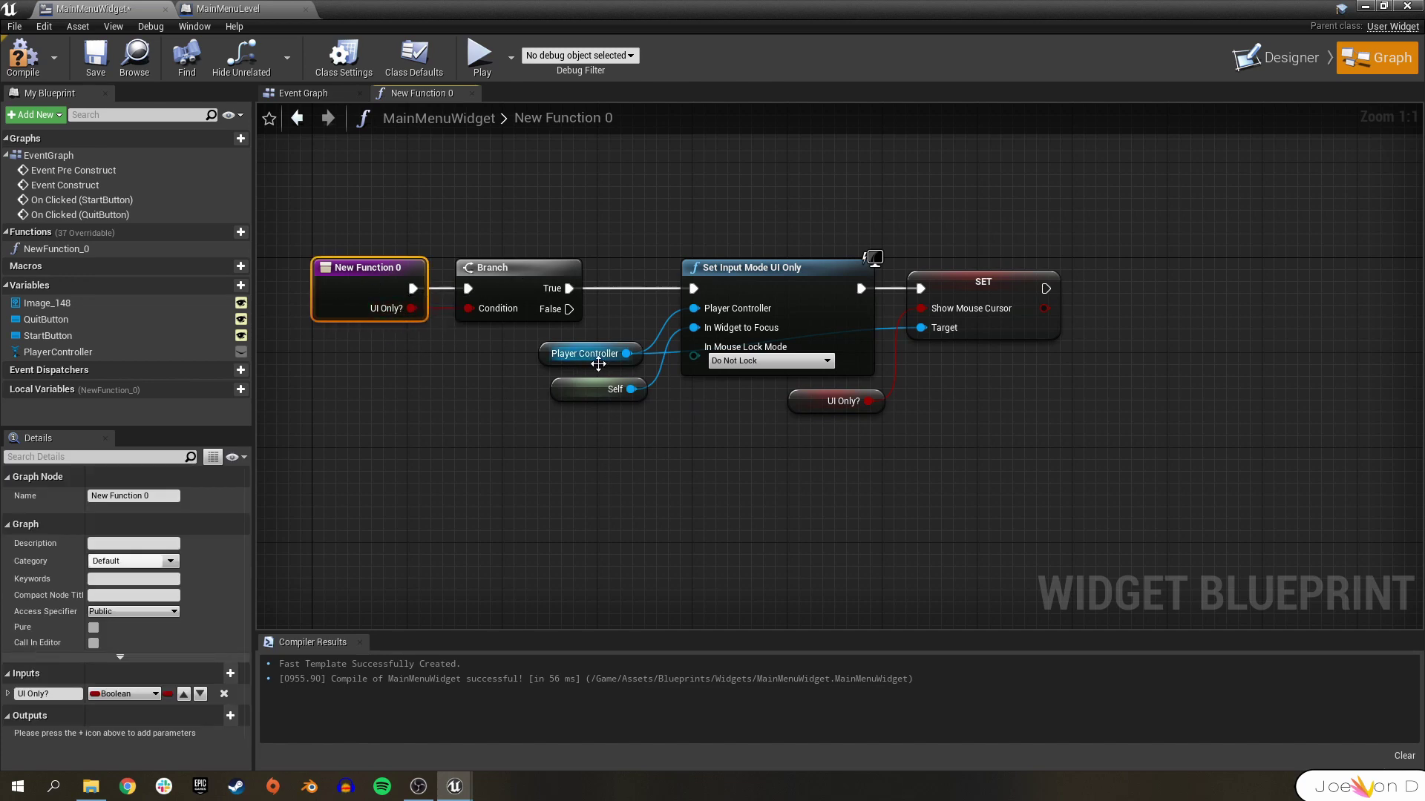
# Duplicate the Player Controller getter below the existing nodes and feed it into a new Set Input Mode Game Only node
pyautogui.click(586, 354)
pyautogui.hotkey('ctrl', 'c')
pyautogui.hotkey('ctrl', 'v')
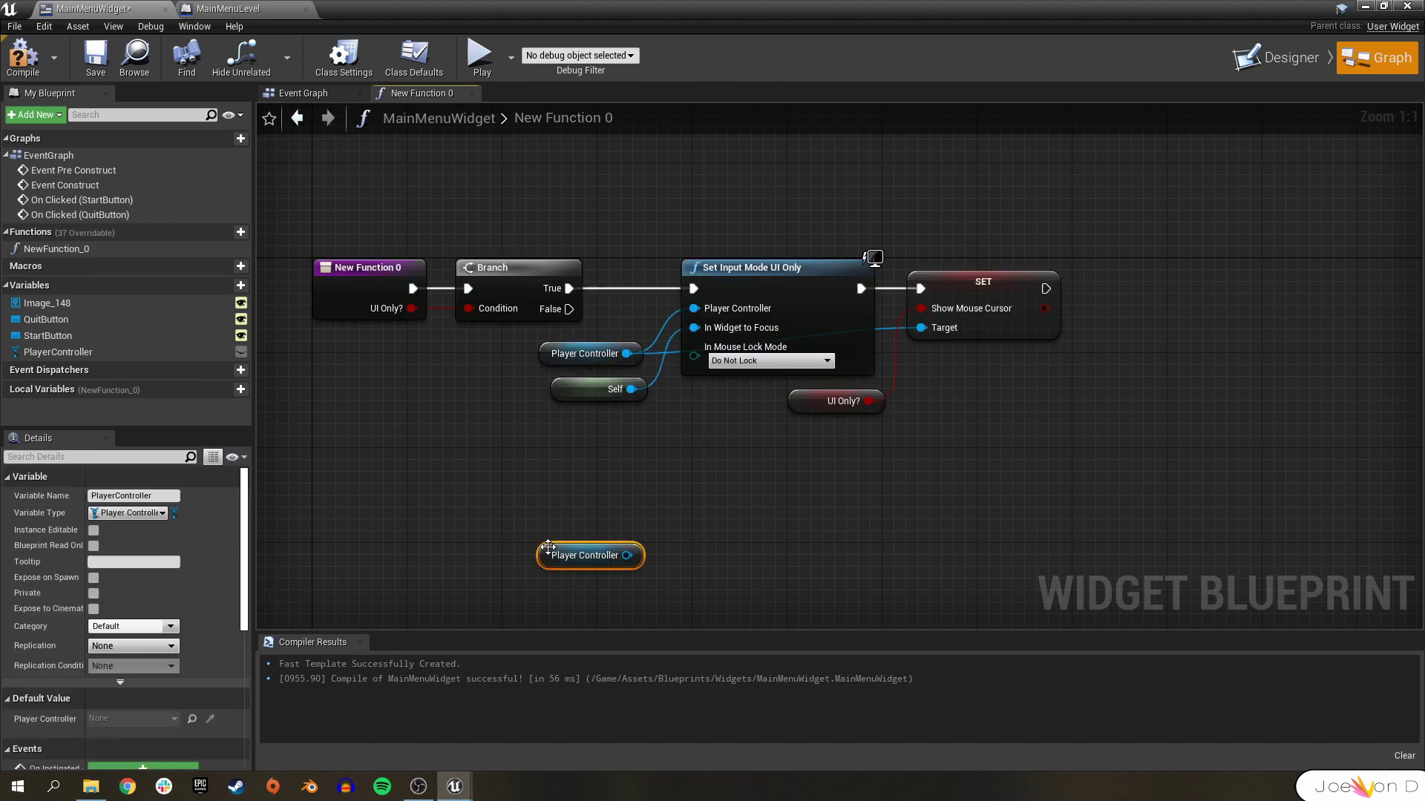
pyautogui.moveTo(627, 555); pyautogui.dragTo(721, 549)
pyautogui.write('setinputmod')
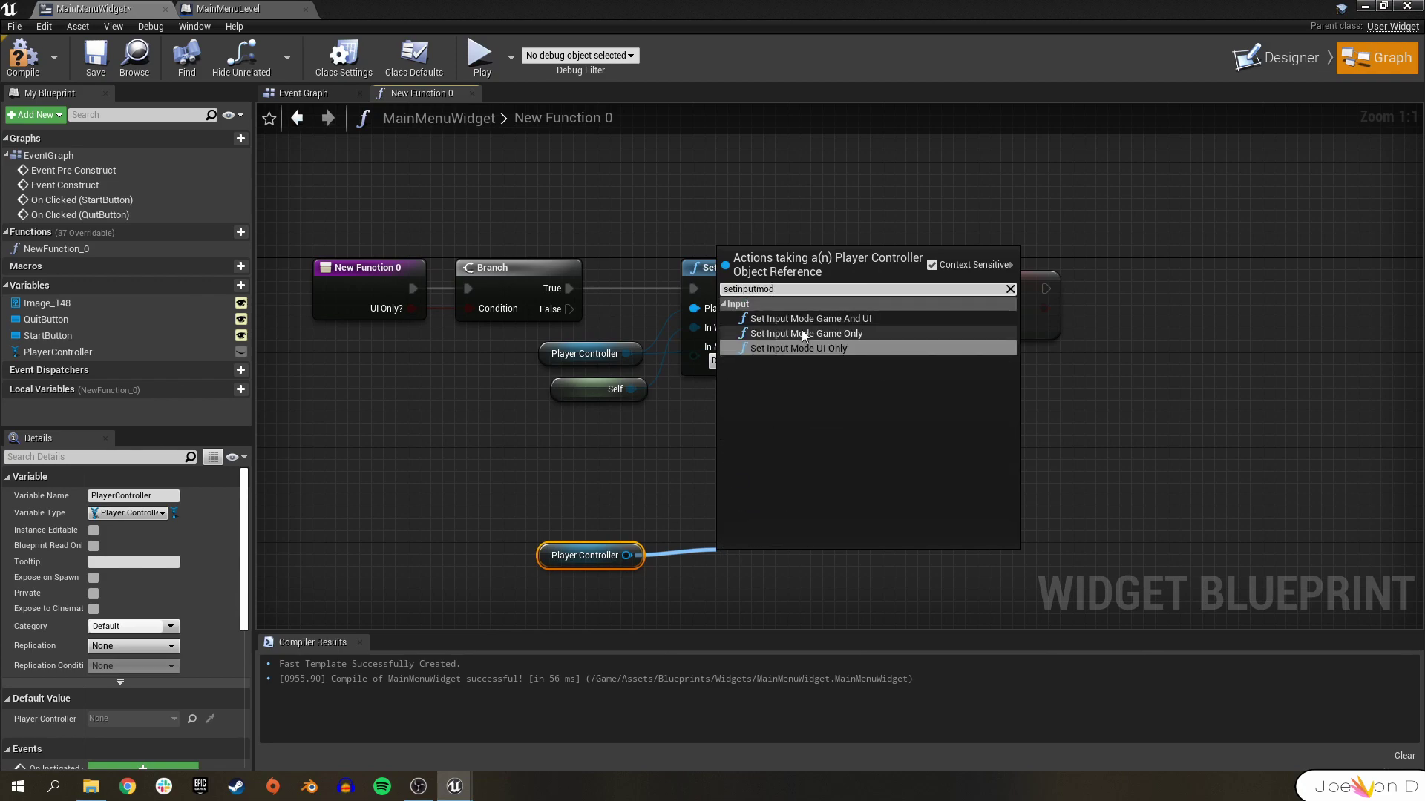
pyautogui.click(801, 333)
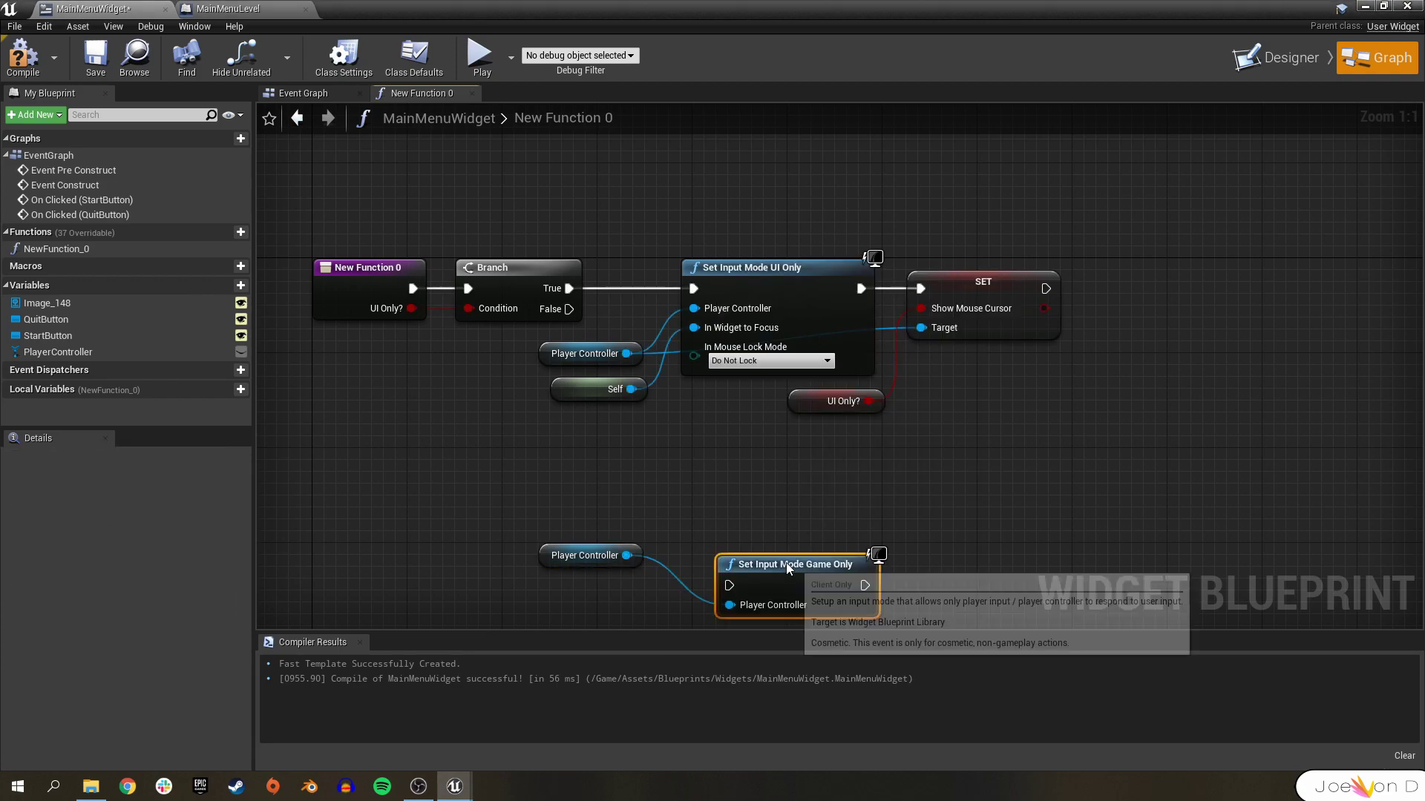
# Add a Set Show Mouse Cursor node from the second Player Controller getter and run it after Set Input Mode Game Only
pyautogui.moveTo(782, 553); pyautogui.dragTo(627, 483, button='right')
pyautogui.moveTo(472, 484); pyautogui.dragTo(746, 502)
pyautogui.write('show mouse')
pyautogui.click(893, 300)
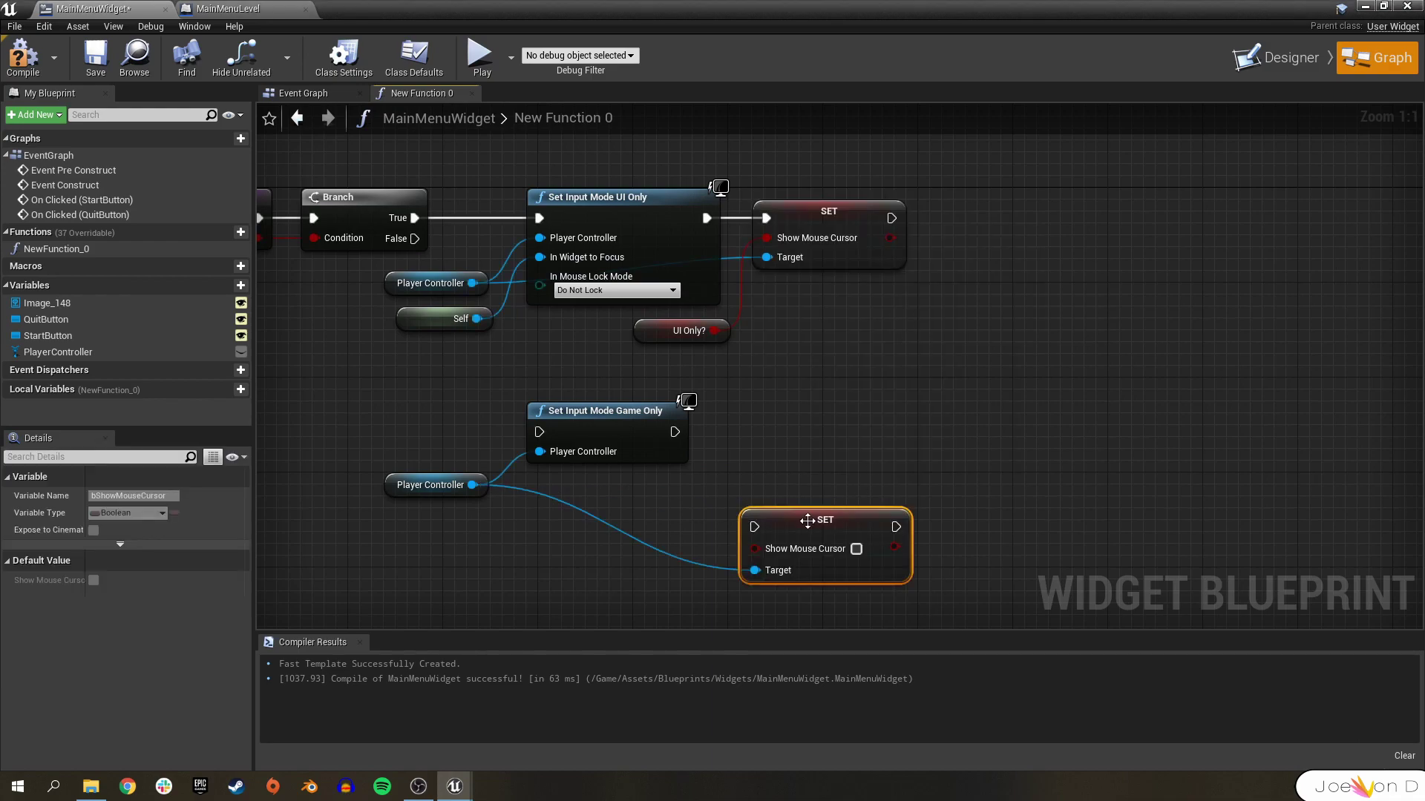
pyautogui.moveTo(805, 522); pyautogui.dragTo(793, 427)
pyautogui.moveTo(675, 432); pyautogui.dragTo(745, 432)
# Add another UI Only? getter, connect it to the second Show Mouse Cursor value, and place it beneath Set Input Mode Game Only
pyautogui.rightClick(661, 497)
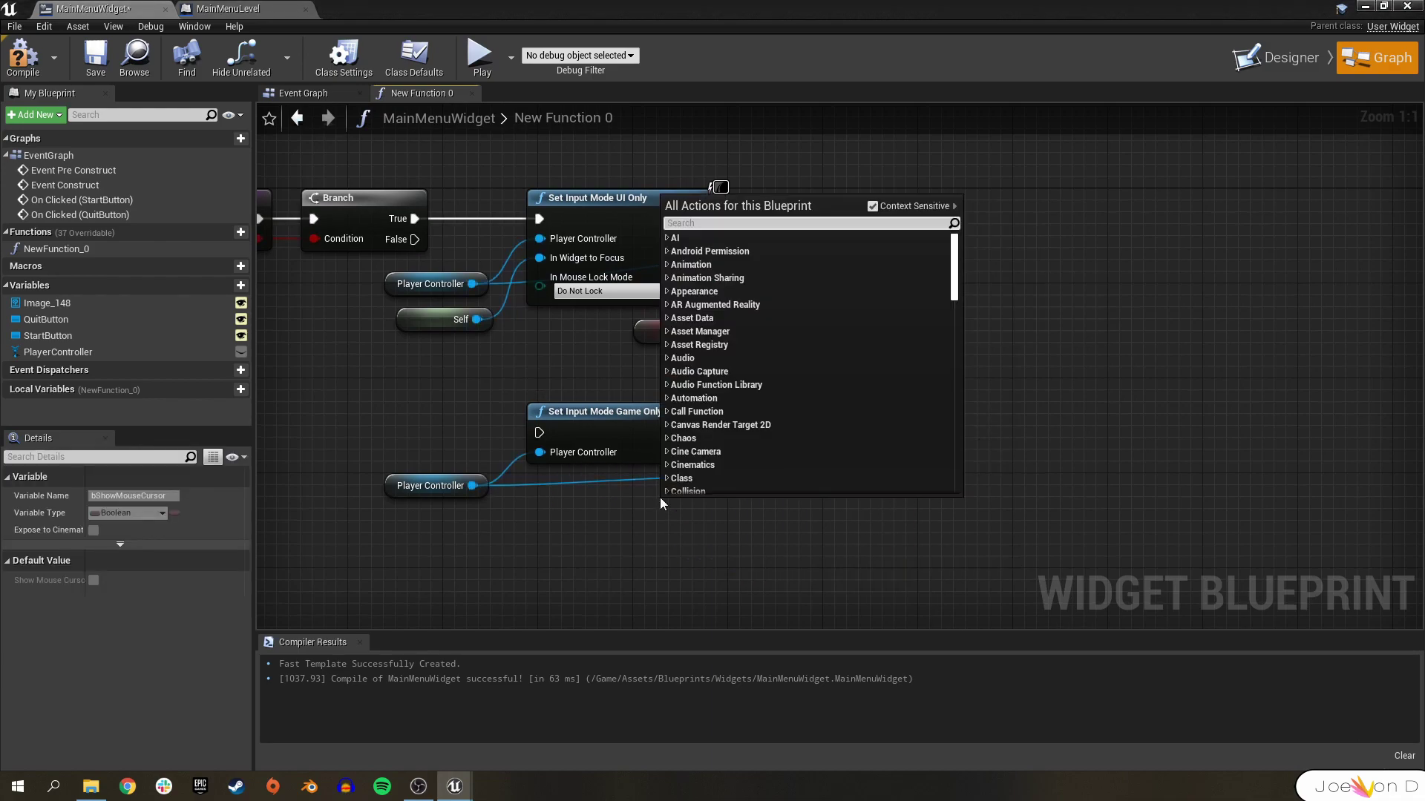
pyautogui.write('getui')
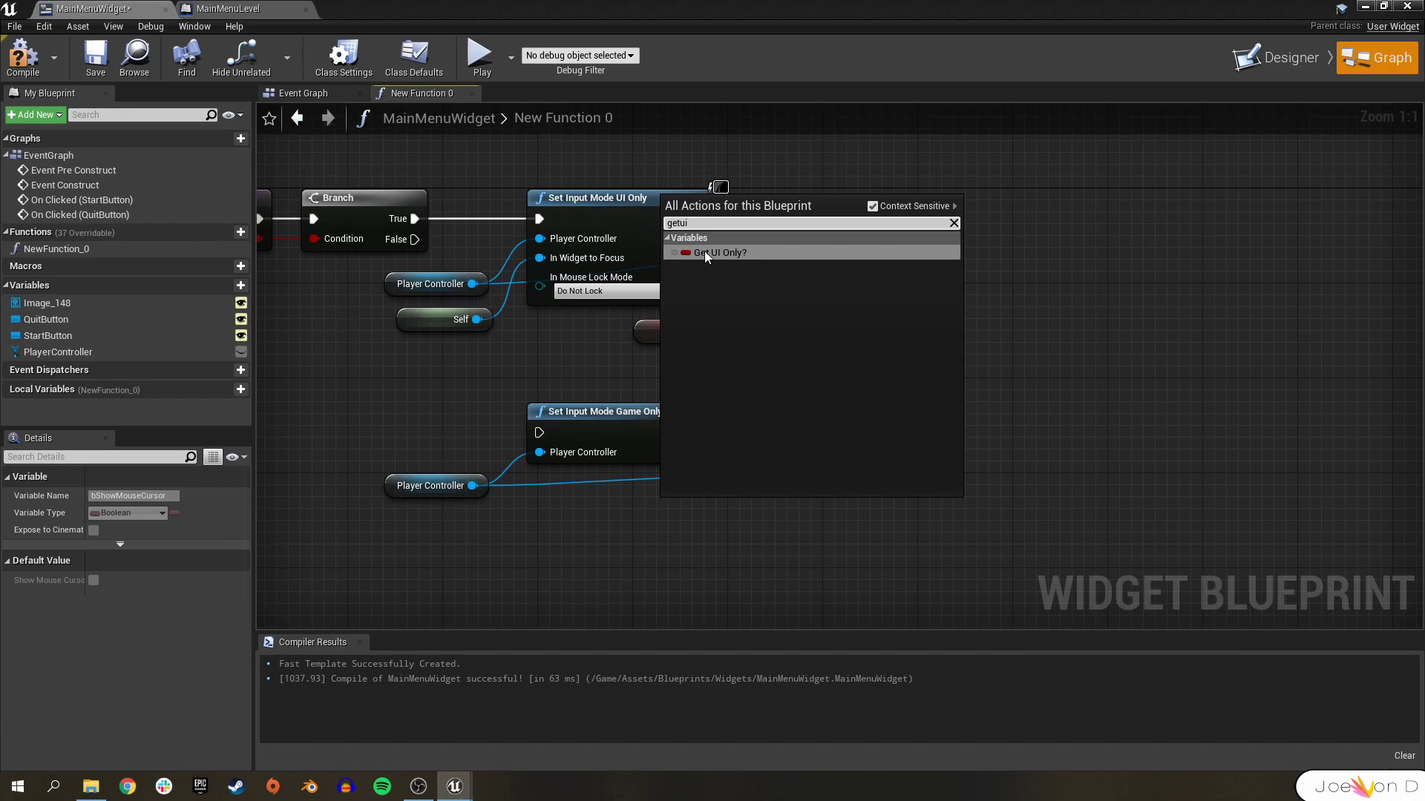
pyautogui.click(705, 252)
pyautogui.moveTo(738, 509); pyautogui.dragTo(743, 452)
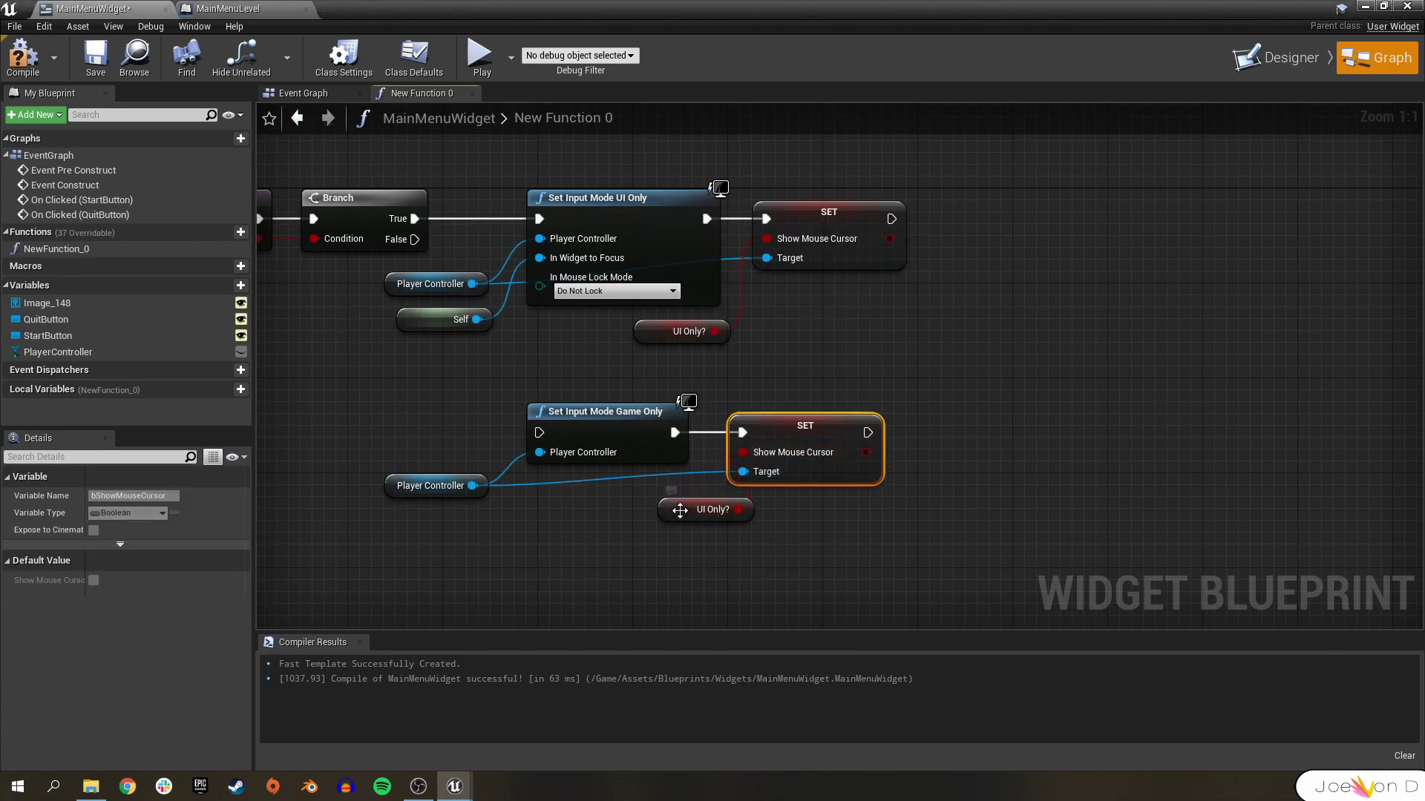
pyautogui.moveTo(680, 511); pyautogui.dragTo(610, 486)
# Run Set Input Mode Game Only from the Branch's False output, and save the widget blueprint
pyautogui.moveTo(670, 567); pyautogui.dragTo(876, 572, button='right')
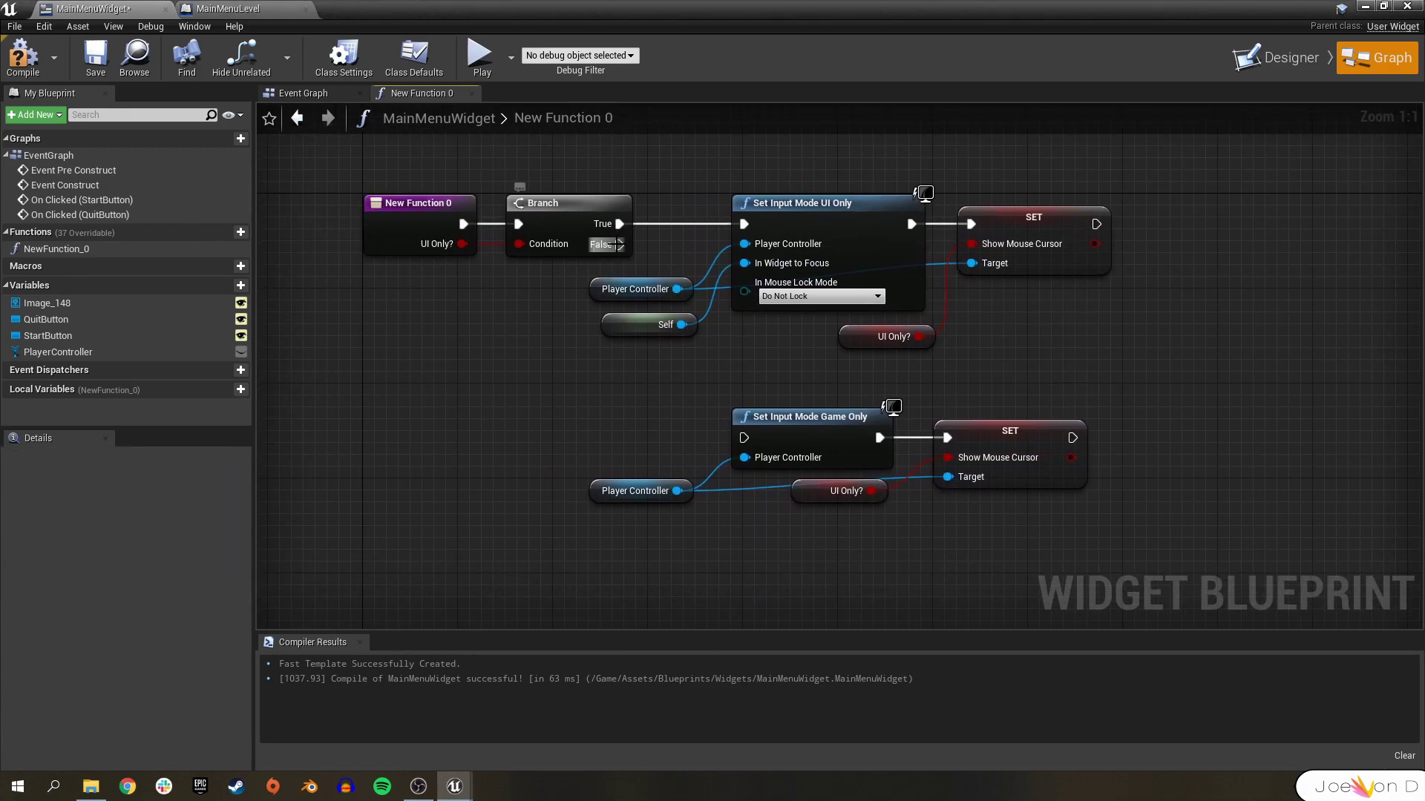
pyautogui.moveTo(620, 244); pyautogui.dragTo(744, 437)
pyautogui.click(95, 55)
# Rename the NewFunction_0 function to SetInputMode
pyautogui.click(83, 250)
pyautogui.click(83, 252)
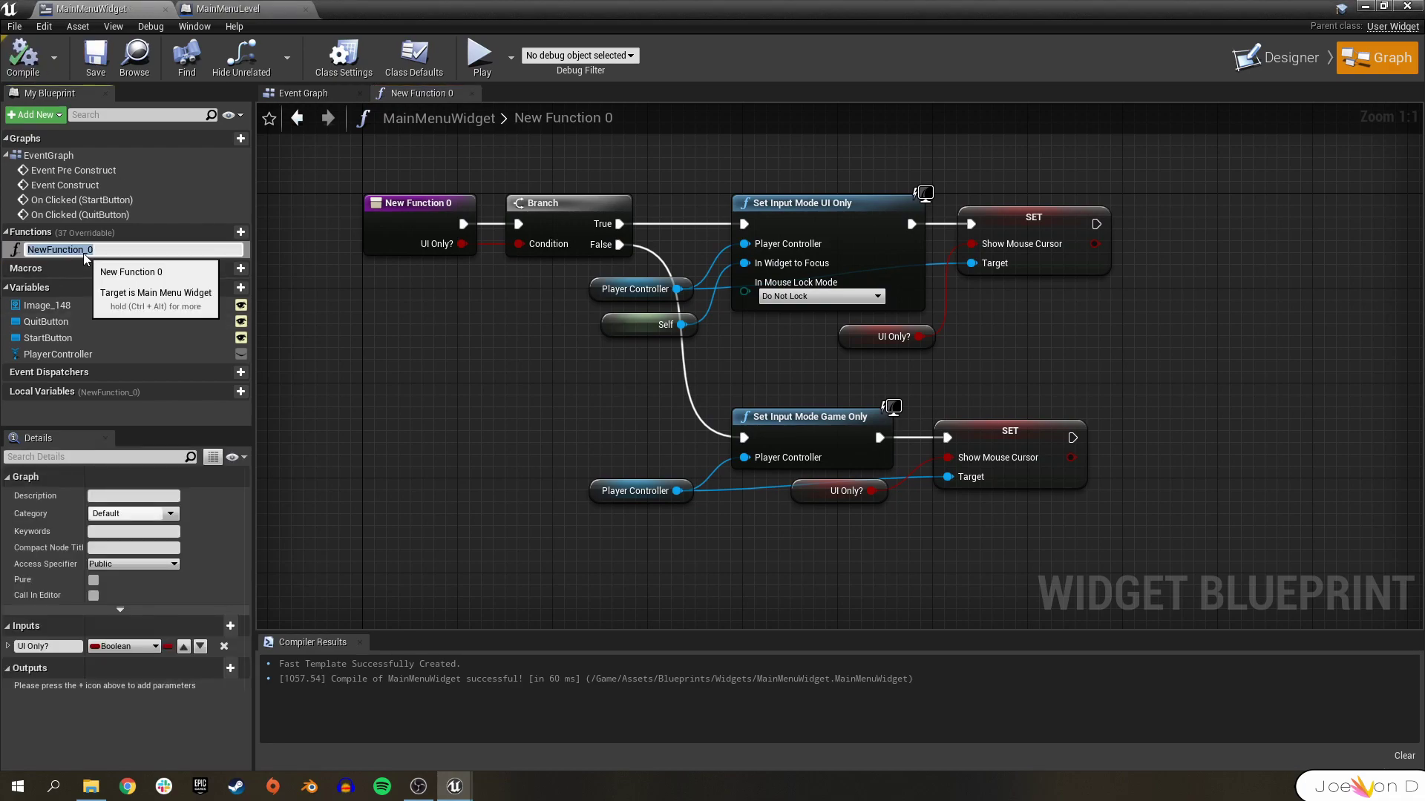
pyautogui.write('SetInputMode')
pyautogui.press('Return')
pyautogui.moveTo(1075, 336); pyautogui.dragTo(978, 351, button='right')
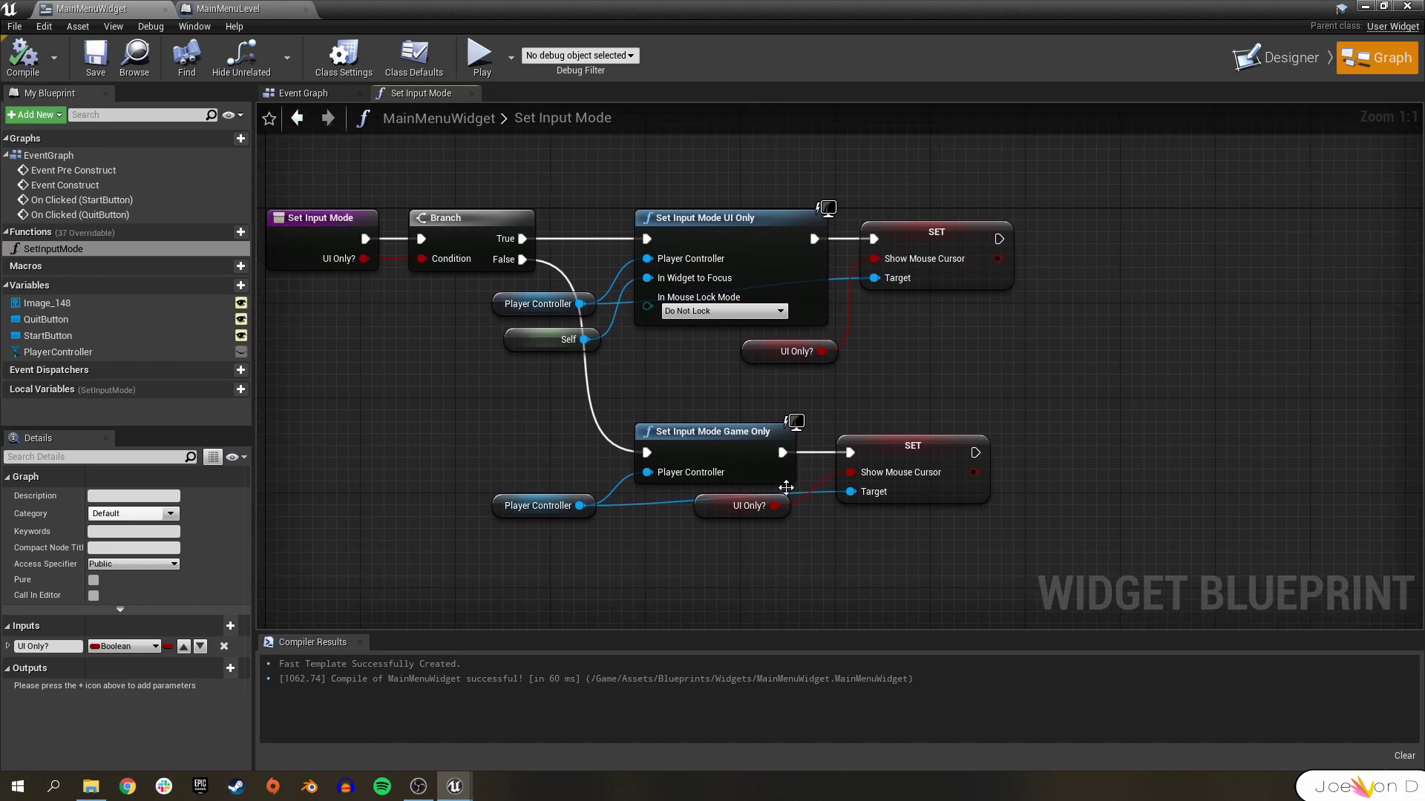
pyautogui.moveTo(550, 447); pyautogui.dragTo(691, 475, button='right')
# In the Event Graph, insert a SetInputMode call with UI Only? off between On Clicked (StartButton) and Open Level, and save
pyautogui.click(305, 92)
pyautogui.moveTo(564, 380); pyautogui.dragTo(764, 371)
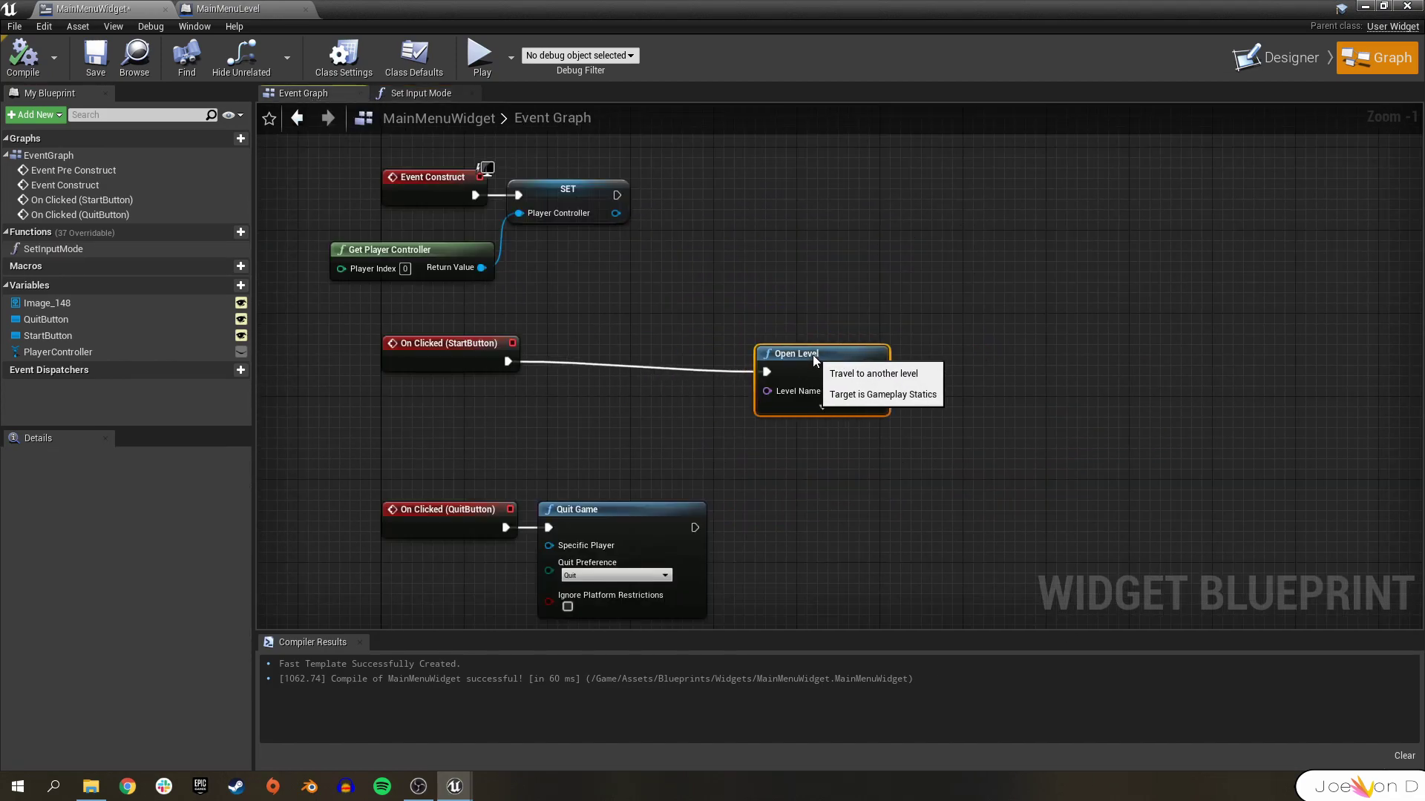
pyautogui.click(476, 371)
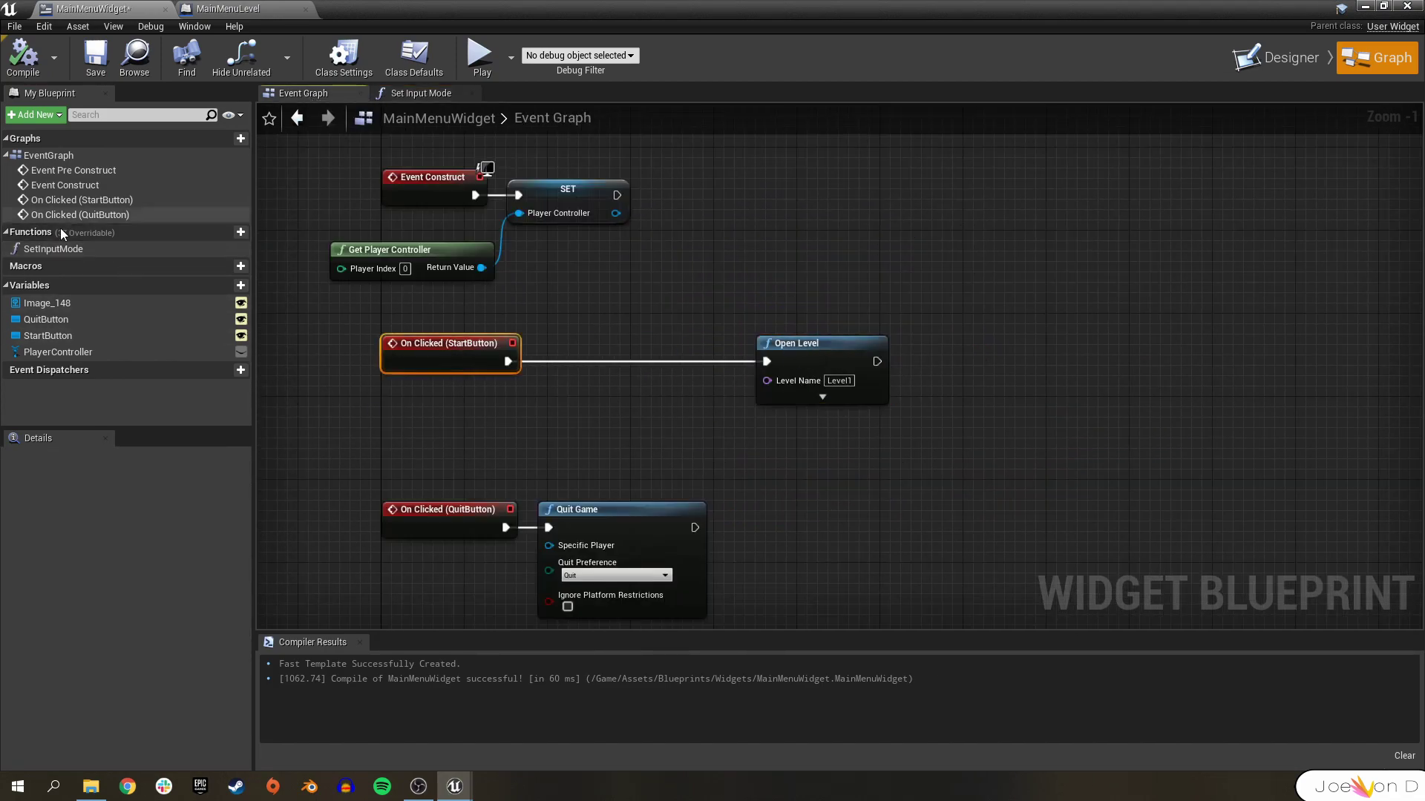
pyautogui.moveTo(52, 249); pyautogui.dragTo(559, 389)
pyautogui.moveTo(593, 380); pyautogui.dragTo(583, 353)
pyautogui.moveTo(671, 363); pyautogui.dragTo(767, 362)
pyautogui.moveTo(788, 349); pyautogui.dragTo(751, 349)
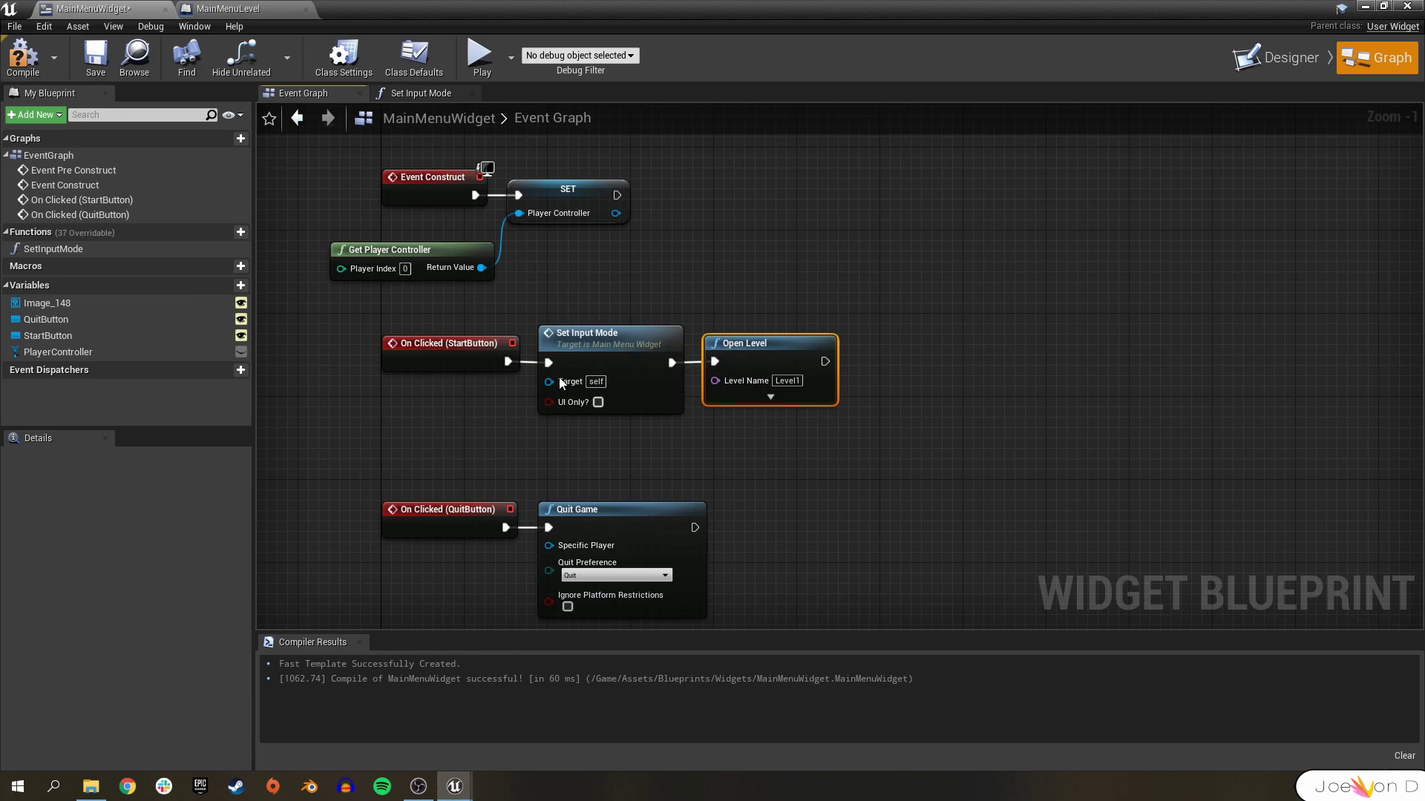
pyautogui.click(102, 69)
# In the MainMenuLevel blueprint, get the MainMenu variable and add a Set Input Mode call targeting it
pyautogui.click(228, 9)
pyautogui.moveTo(876, 457); pyautogui.dragTo(674, 534, button='right')
pyautogui.click(414, 328)
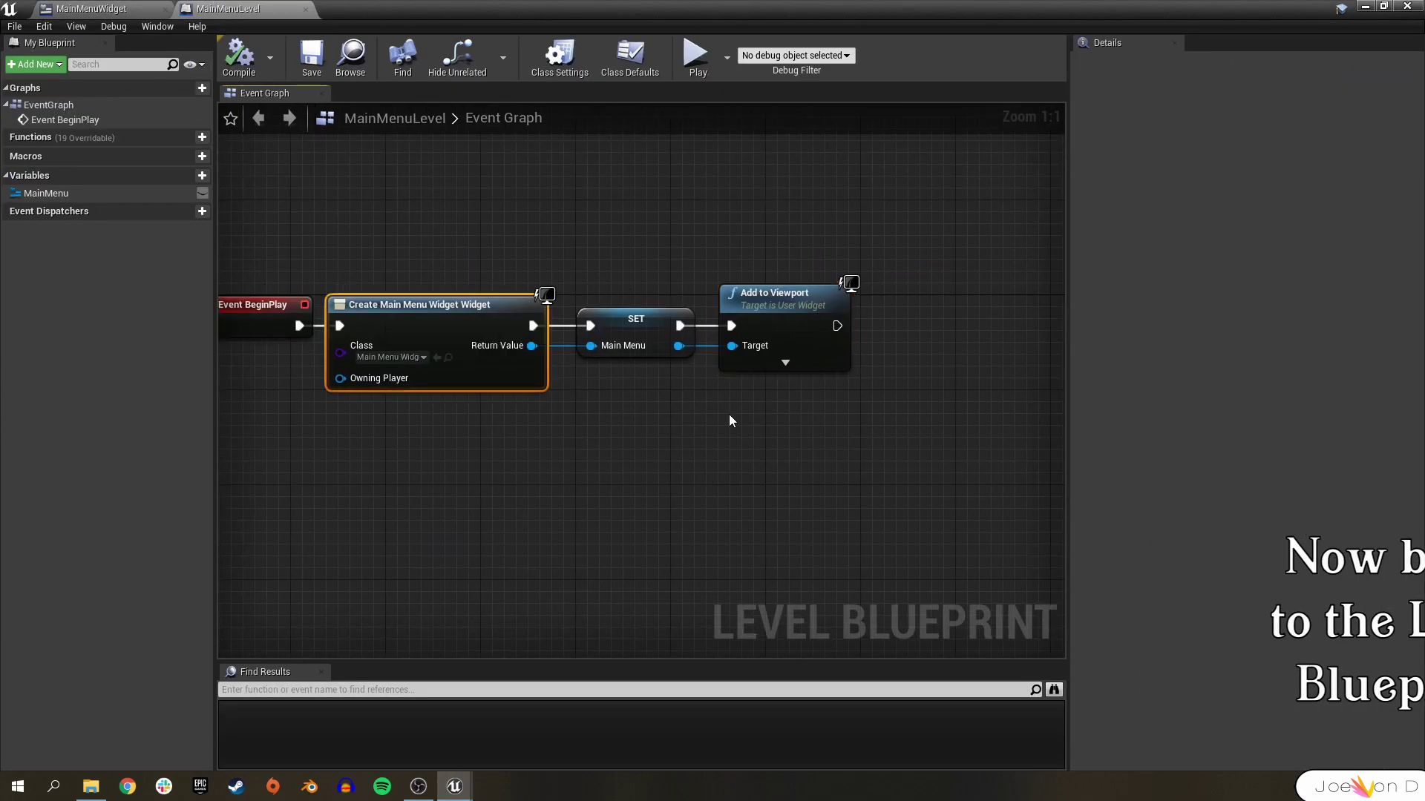
pyautogui.moveTo(716, 475); pyautogui.dragTo(427, 452, button='right')
pyautogui.moveTo(46, 193); pyautogui.dragTo(619, 365)
pyautogui.click(440, 424)
pyautogui.write('setinp')
pyautogui.click(700, 449)
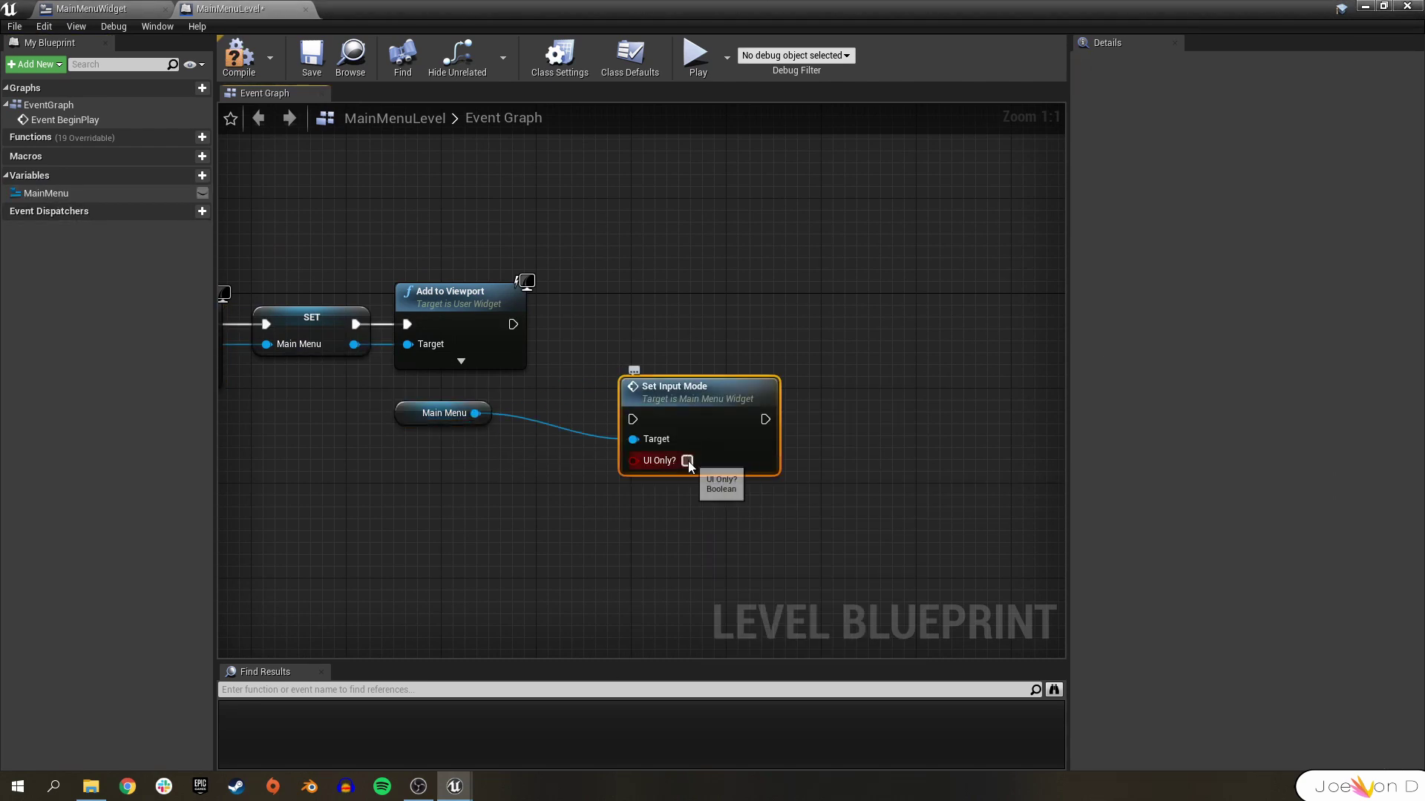
# Enable UI Only? on Set Input Mode, run it after Add to Viewport, and compile and save the level blueprint
pyautogui.click(687, 461)
pyautogui.moveTo(692, 420); pyautogui.dragTo(588, 326)
pyautogui.click(503, 218)
pyautogui.moveTo(503, 218); pyautogui.dragTo(737, 235, button='right')
pyautogui.click(239, 58)
pyautogui.click(312, 58)
pyautogui.scroll(-2, 572, 169)
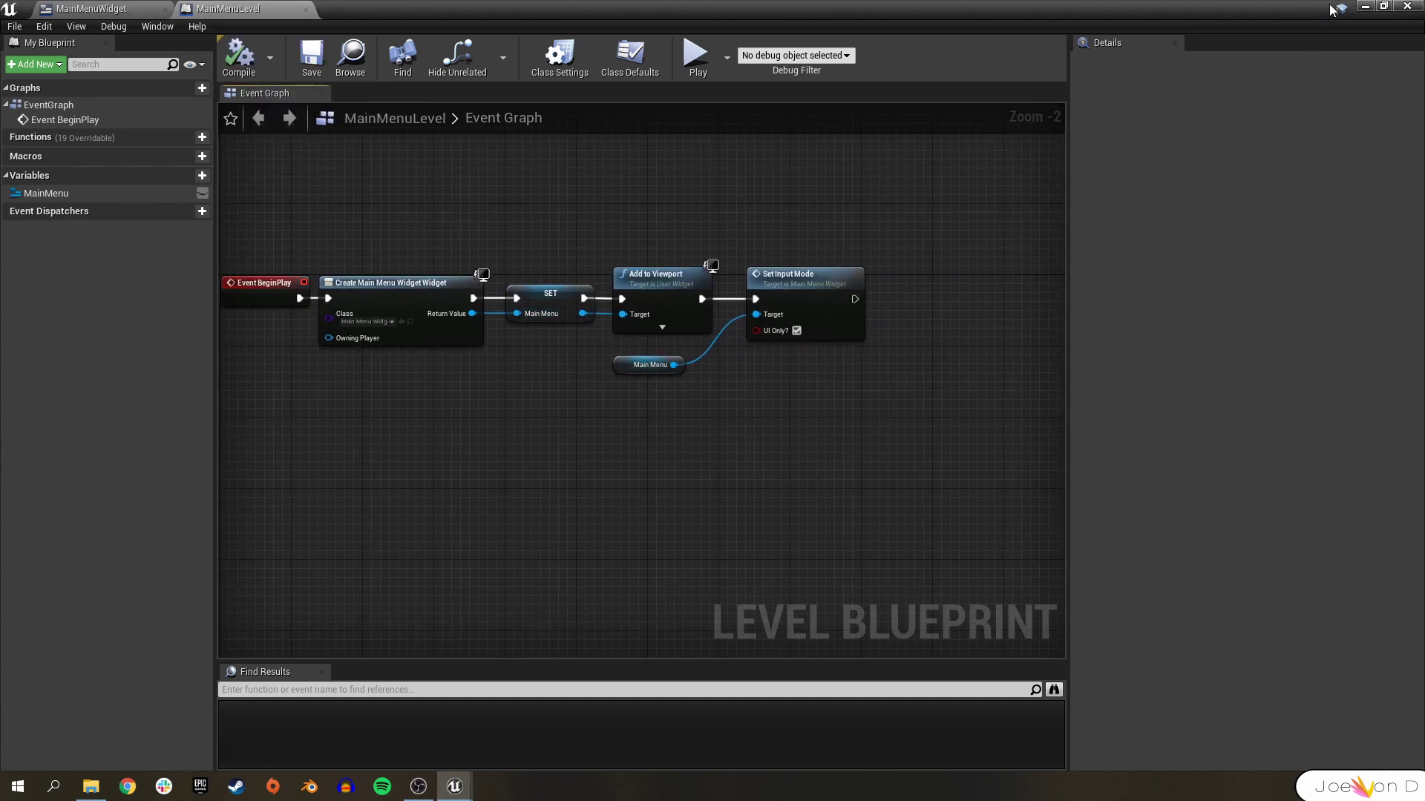
# Return to the level editor, play MainMenuLevel, and test the Quit Game button
pyautogui.click(1364, 6)
pyautogui.click(847, 53)
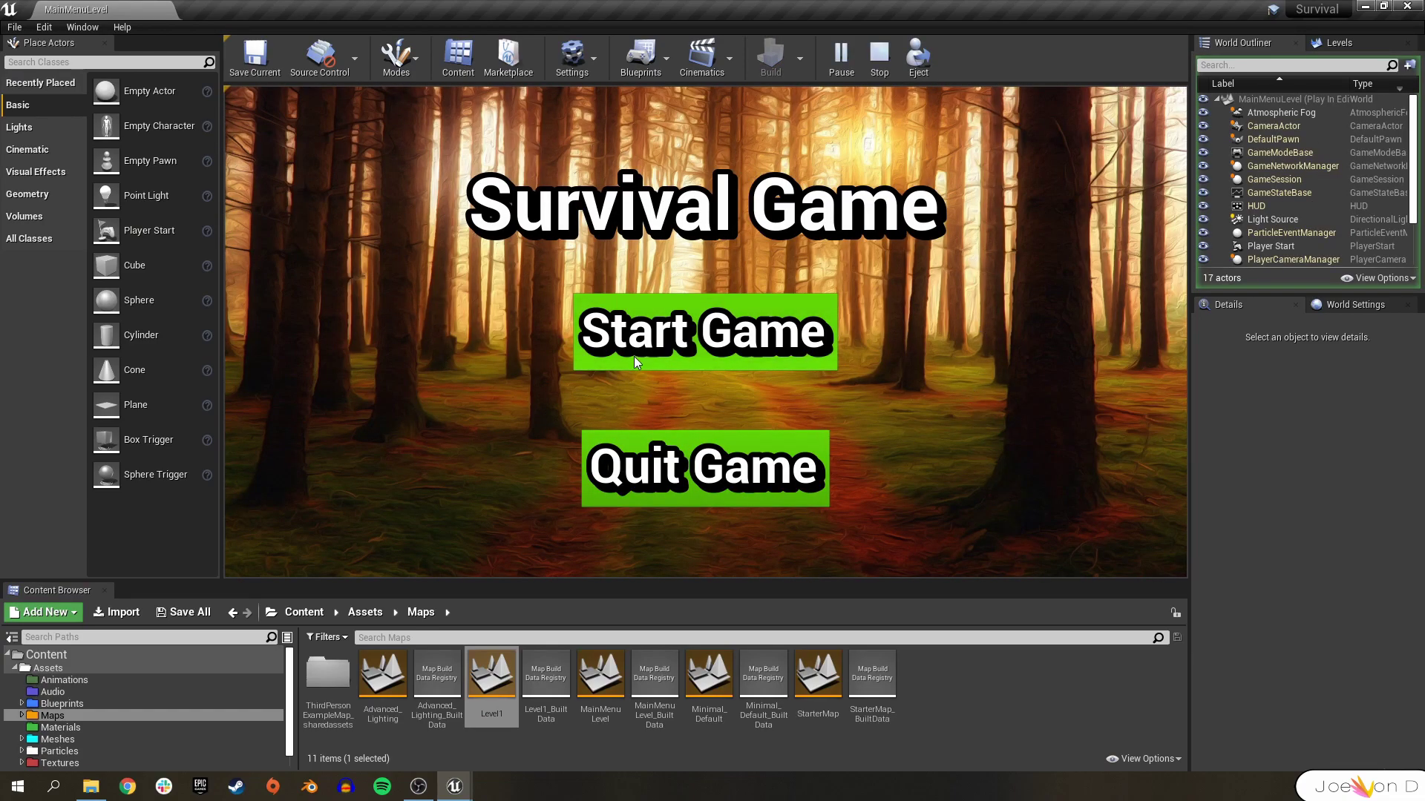
pyautogui.click(702, 484)
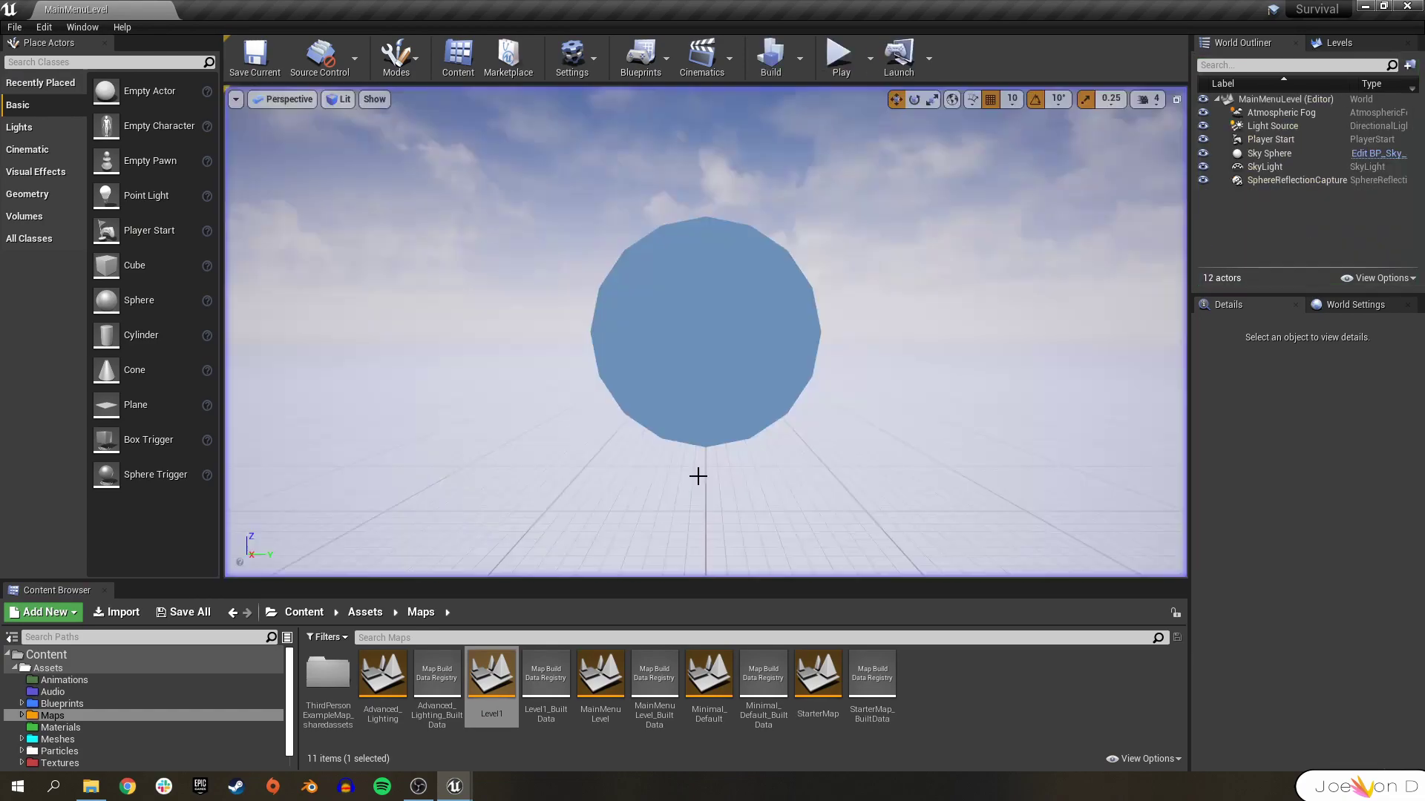
# Play the level again, test the Start Game button, walk the character around Level1, and end the session
pyautogui.click(841, 54)
pyautogui.click(681, 318)
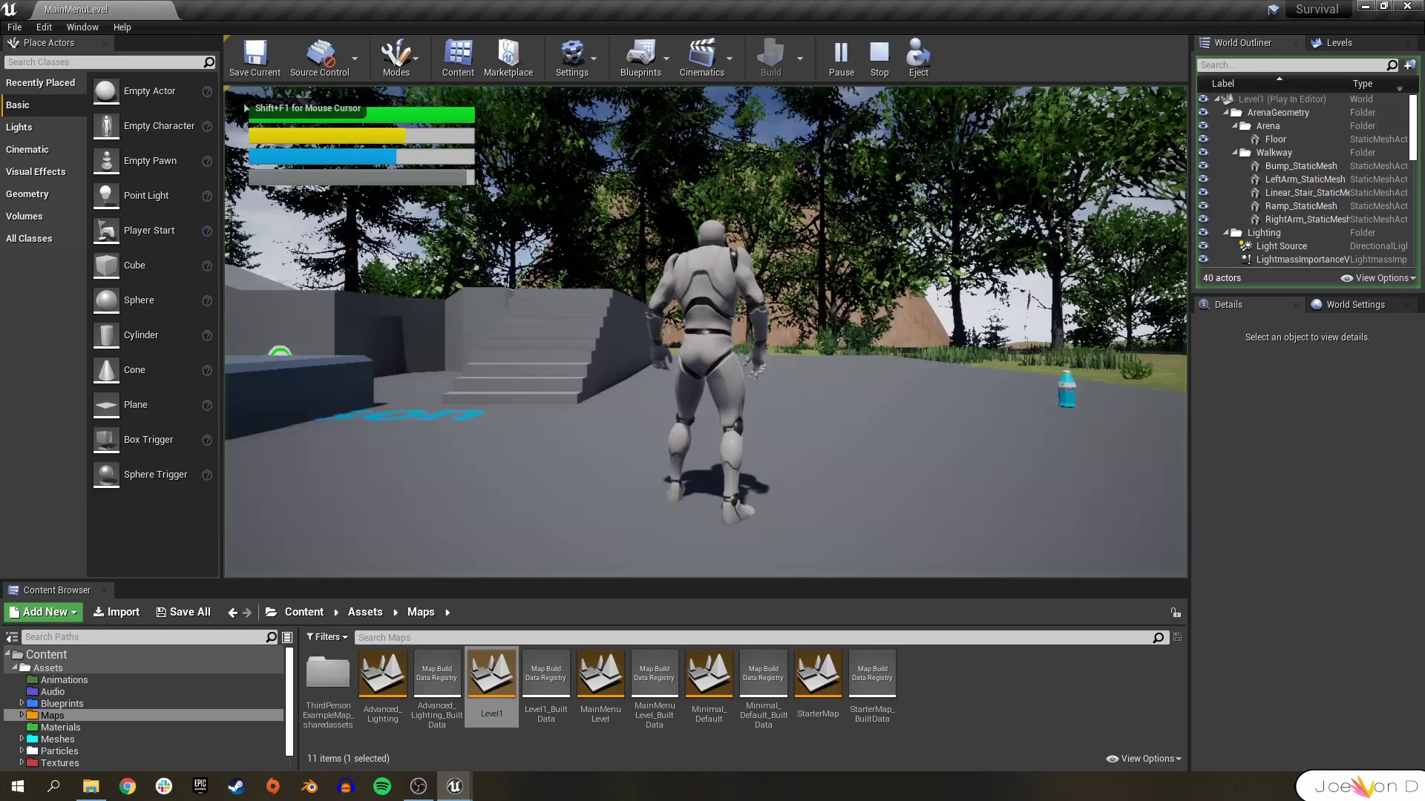
pyautogui.press('w')
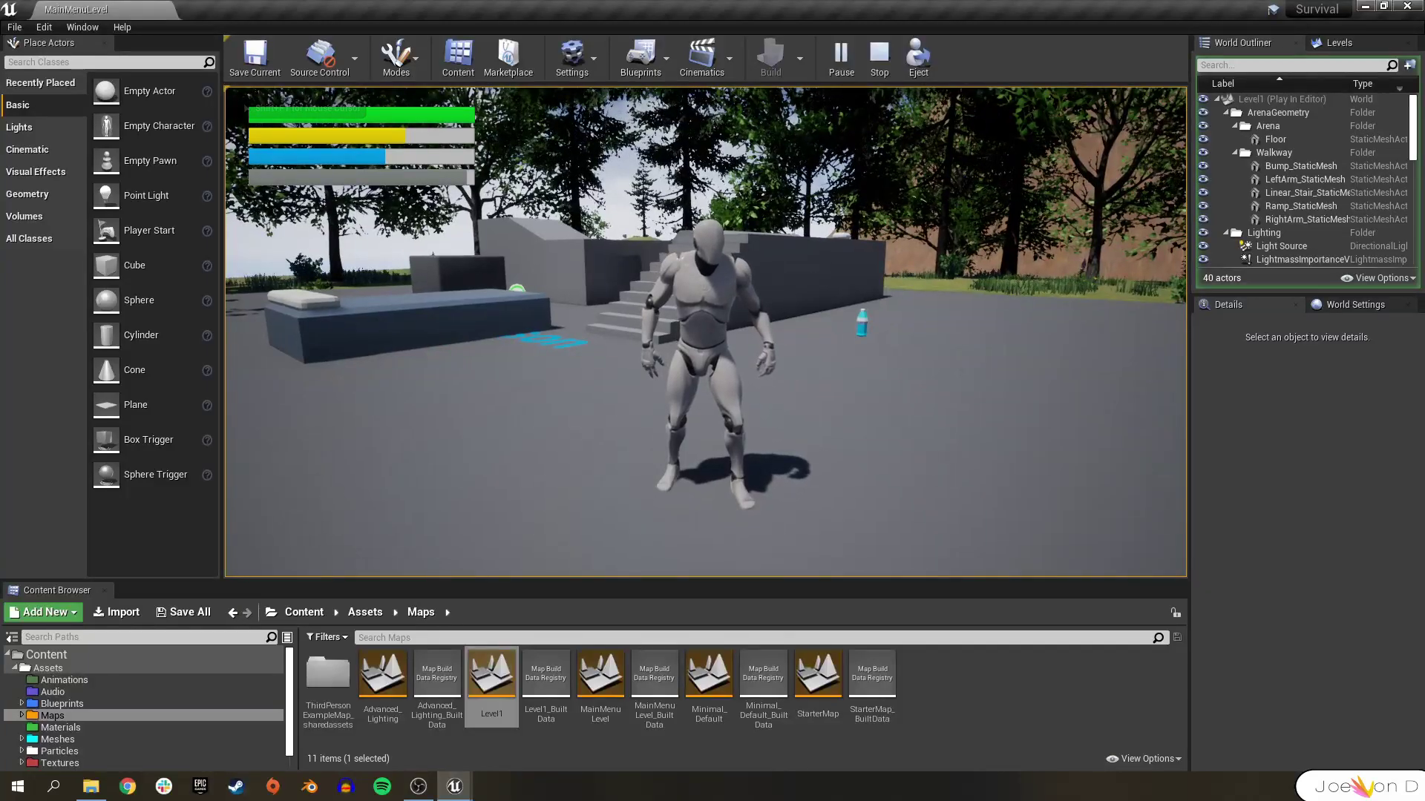
pyautogui.press('w')
pyautogui.press('w')
pyautogui.press('w')
pyautogui.press('w')
pyautogui.press('Escape')
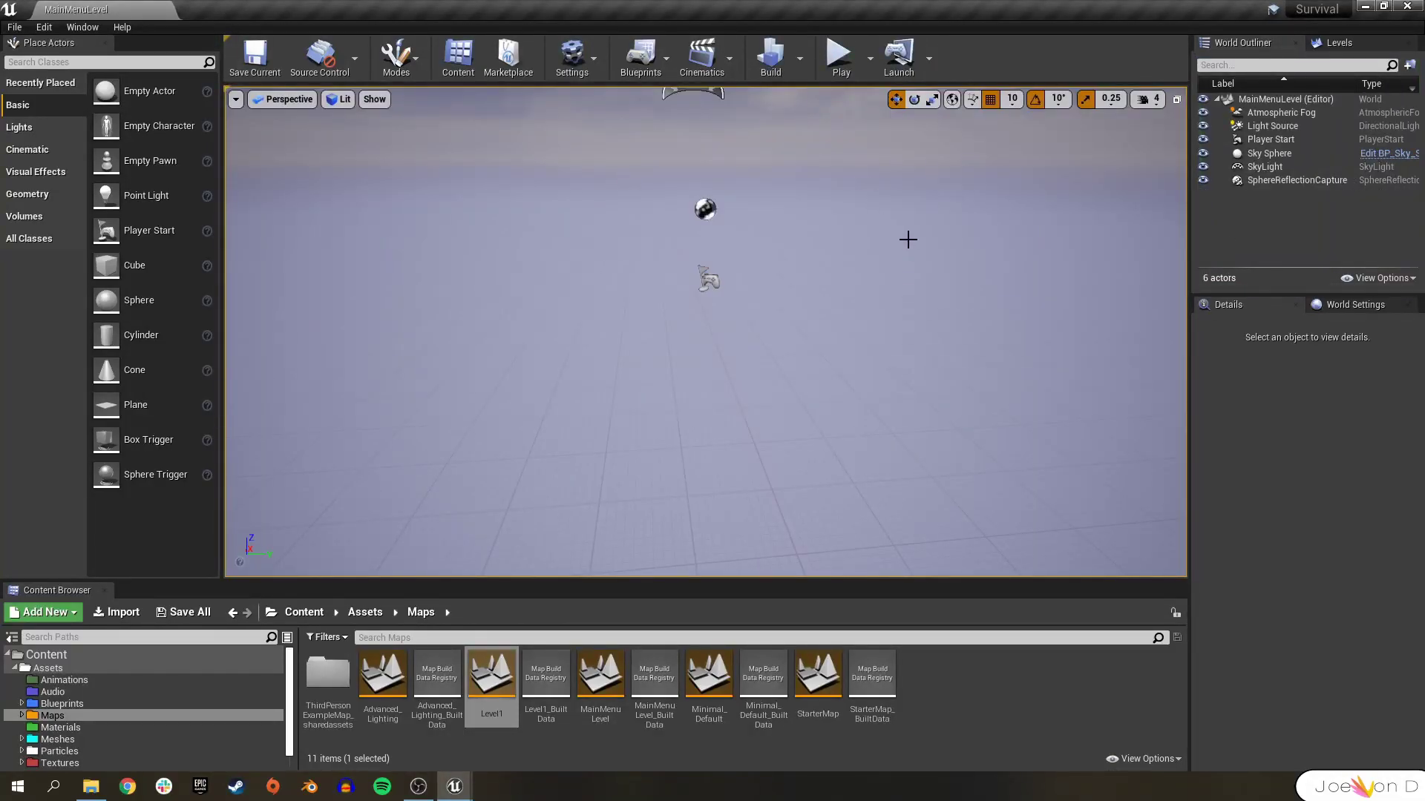
# Play MainMenuLevel once more to check the menu's background image, stop playing, and look over the level behind it
pyautogui.moveTo(909, 239); pyautogui.dragTo(901, 225, button='right')
pyautogui.click(839, 68)
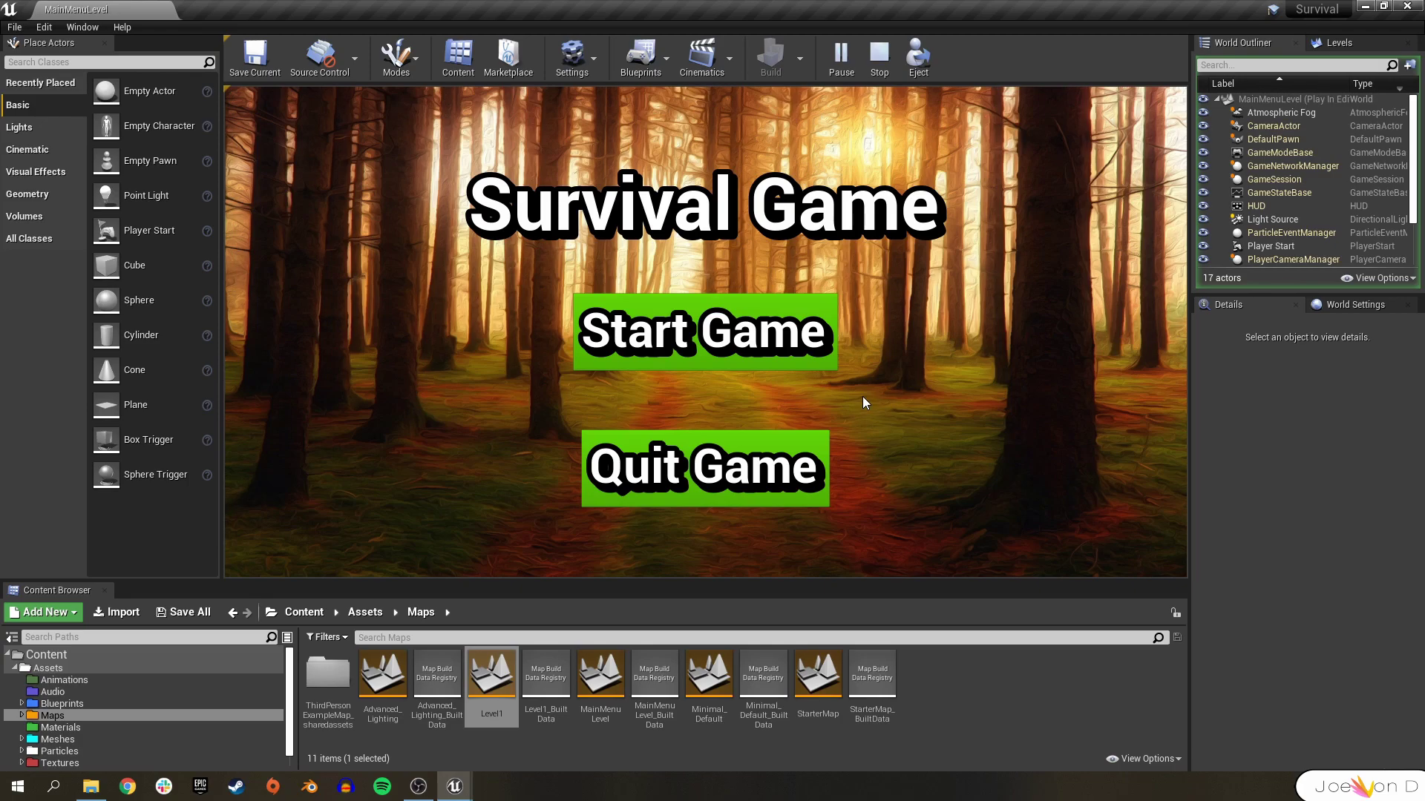
pyautogui.click(879, 57)
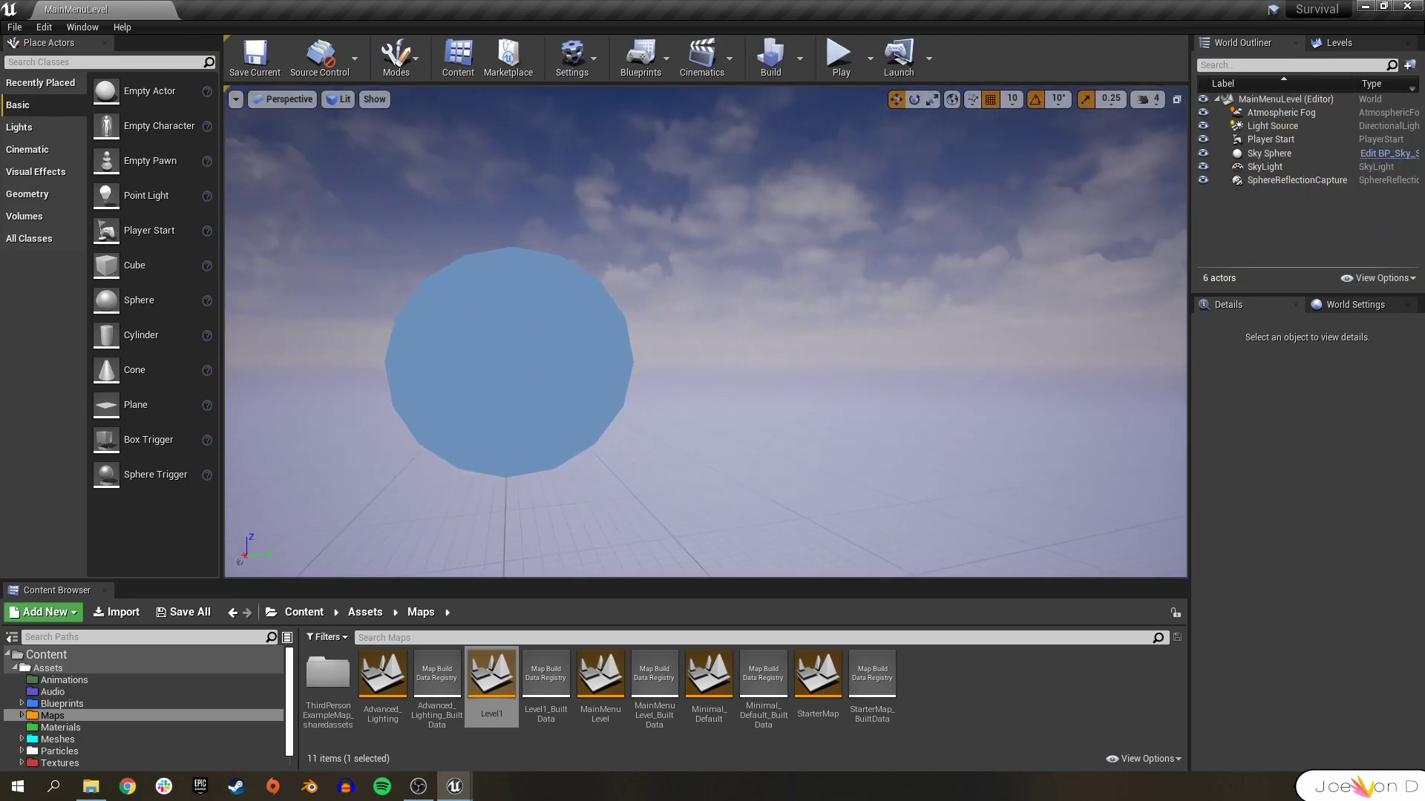
pyautogui.moveTo(661, 409); pyautogui.dragTo(660, 431, button='right')
pyautogui.press('s')
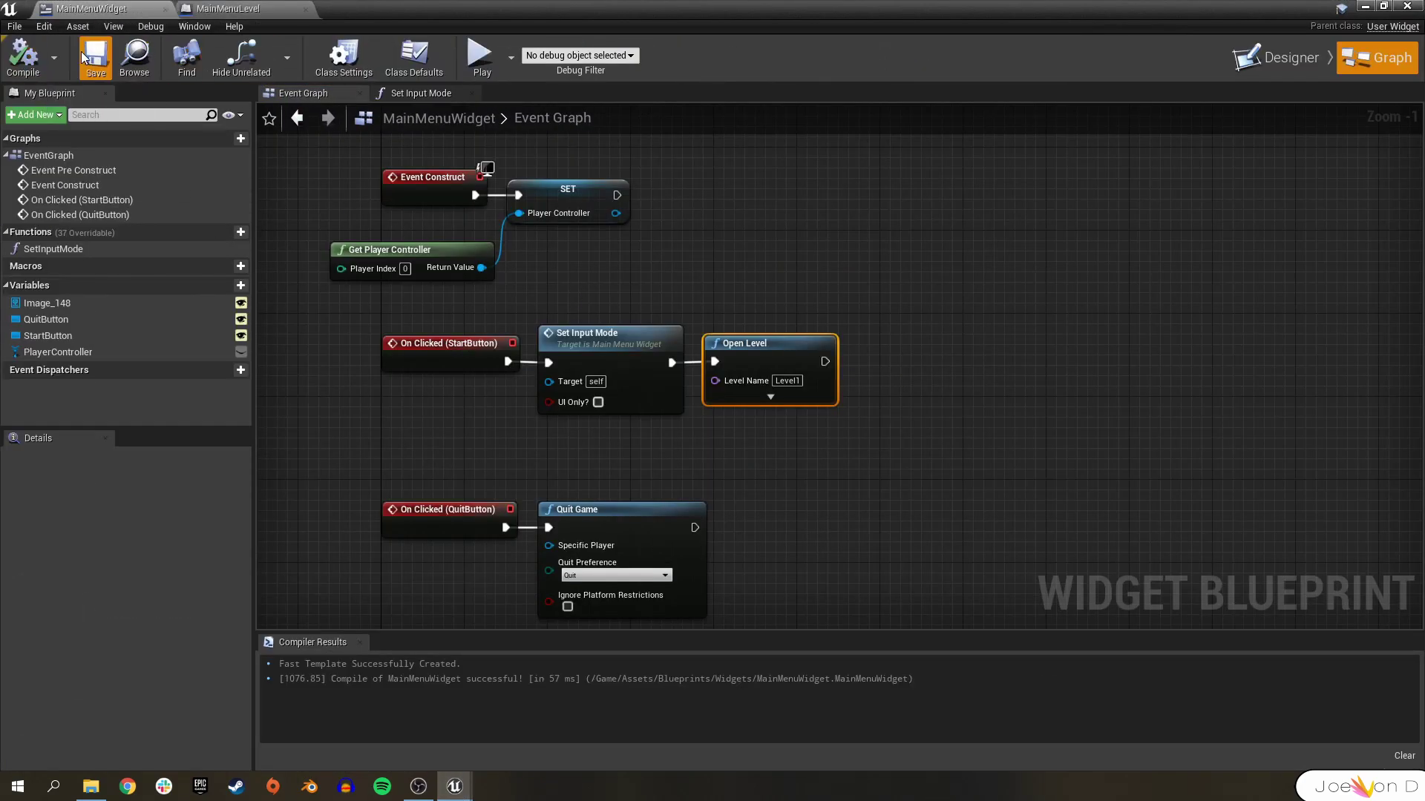
# In the MainMenuWidget designer, delete the background image Image_148
pyautogui.click(1276, 58)
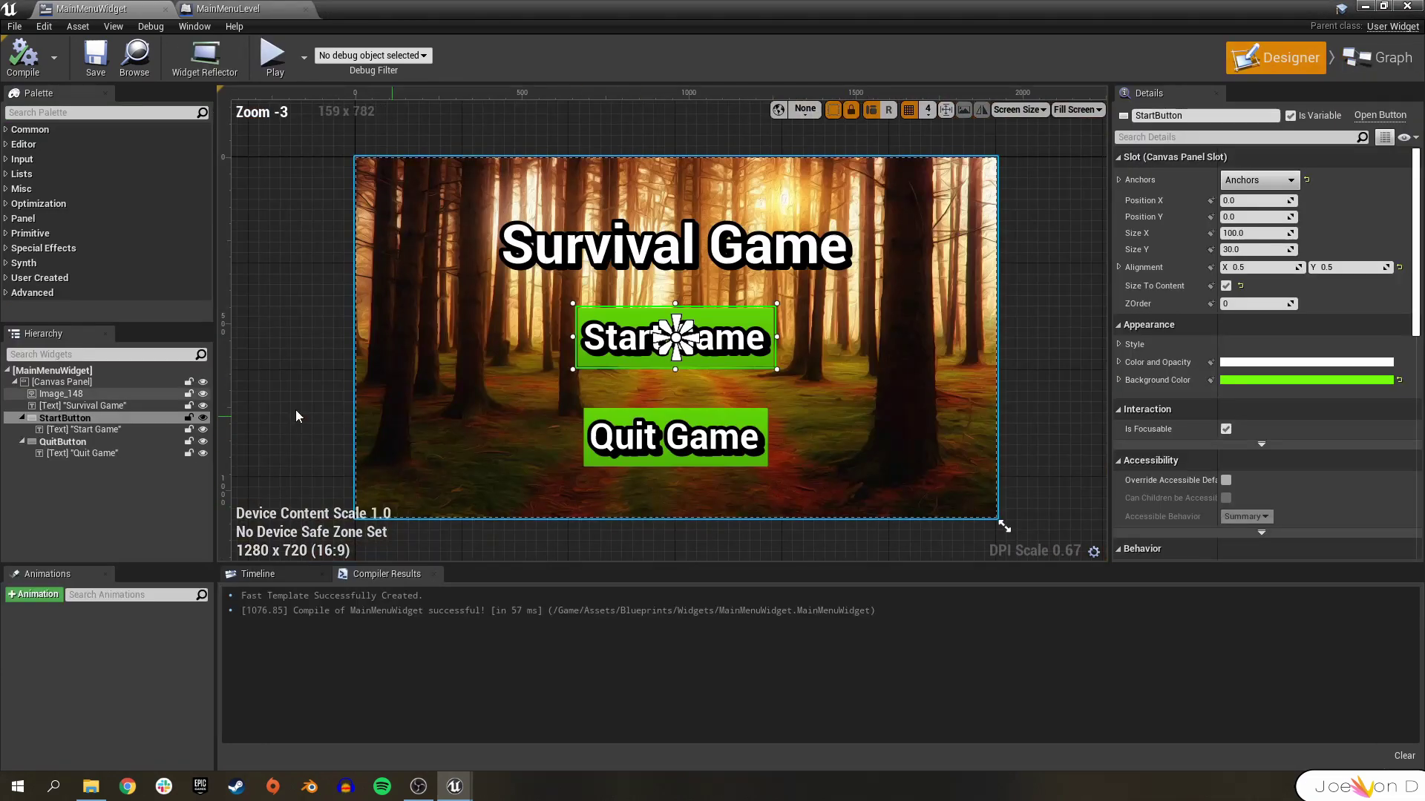
pyautogui.rightClick(87, 397)
pyautogui.click(157, 487)
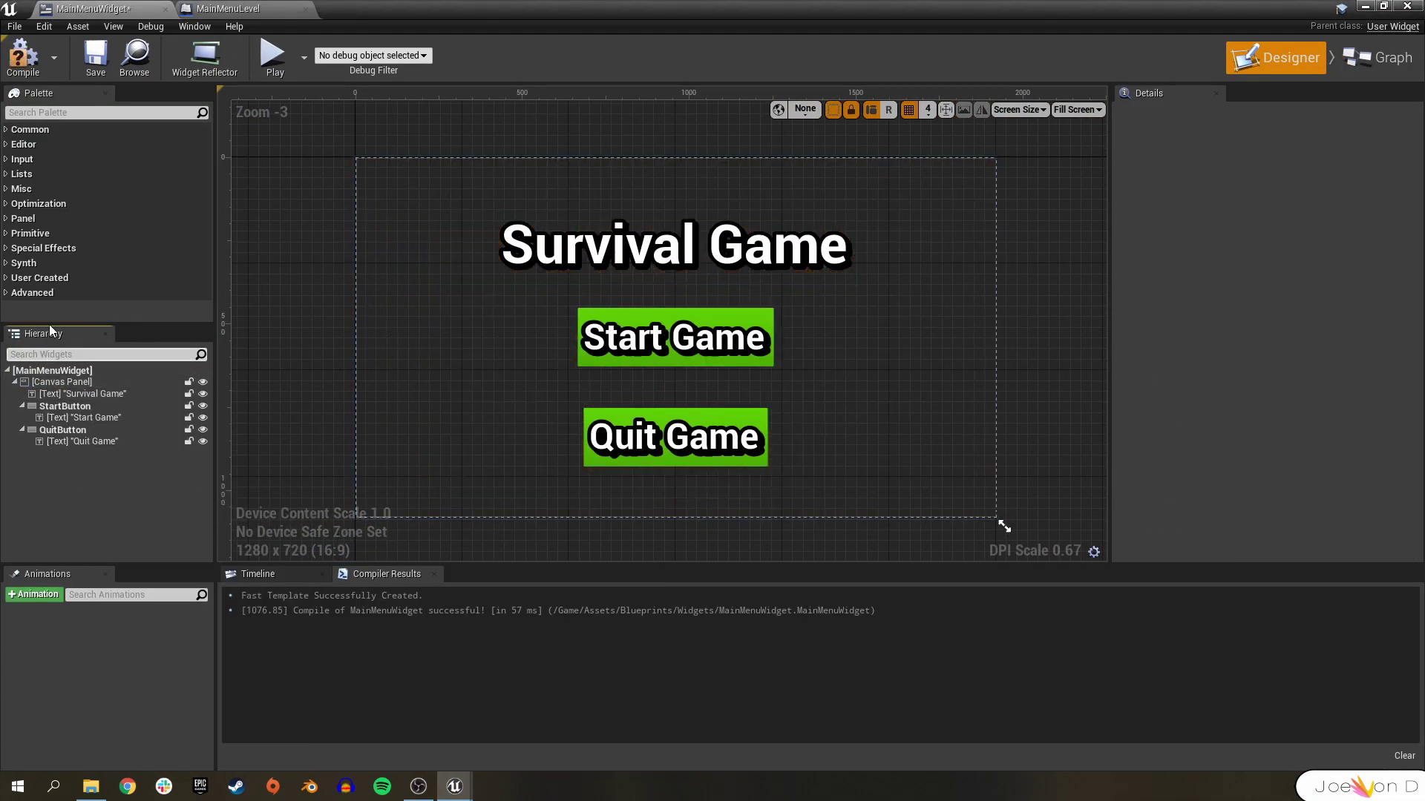
# Add a Background Blur as the first child of the Canvas Panel and set its Blur Strength to 2
pyautogui.click(39, 113)
pyautogui.write('backgr')
pyautogui.moveTo(74, 144); pyautogui.dragTo(58, 395)
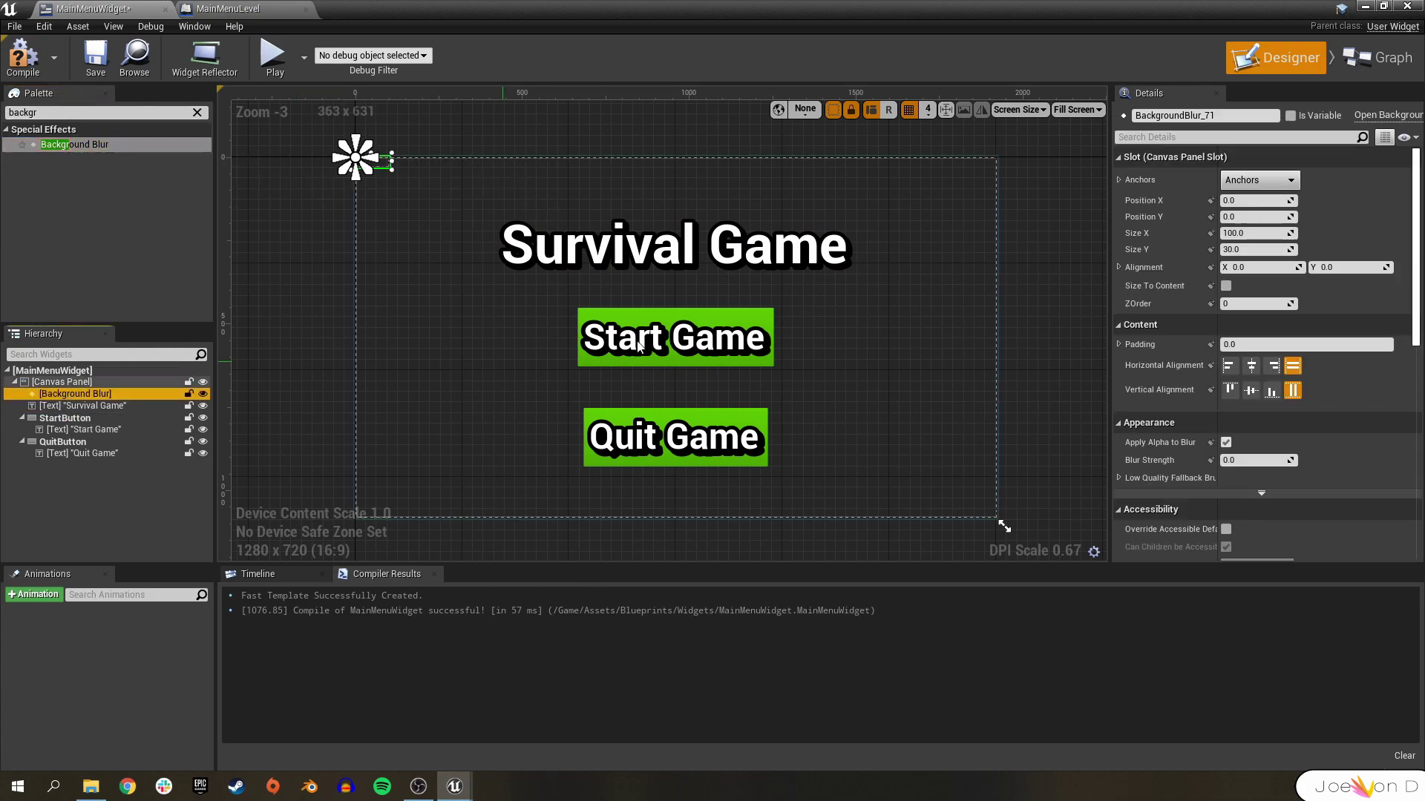
pyautogui.scroll(-2, 1239, 449)
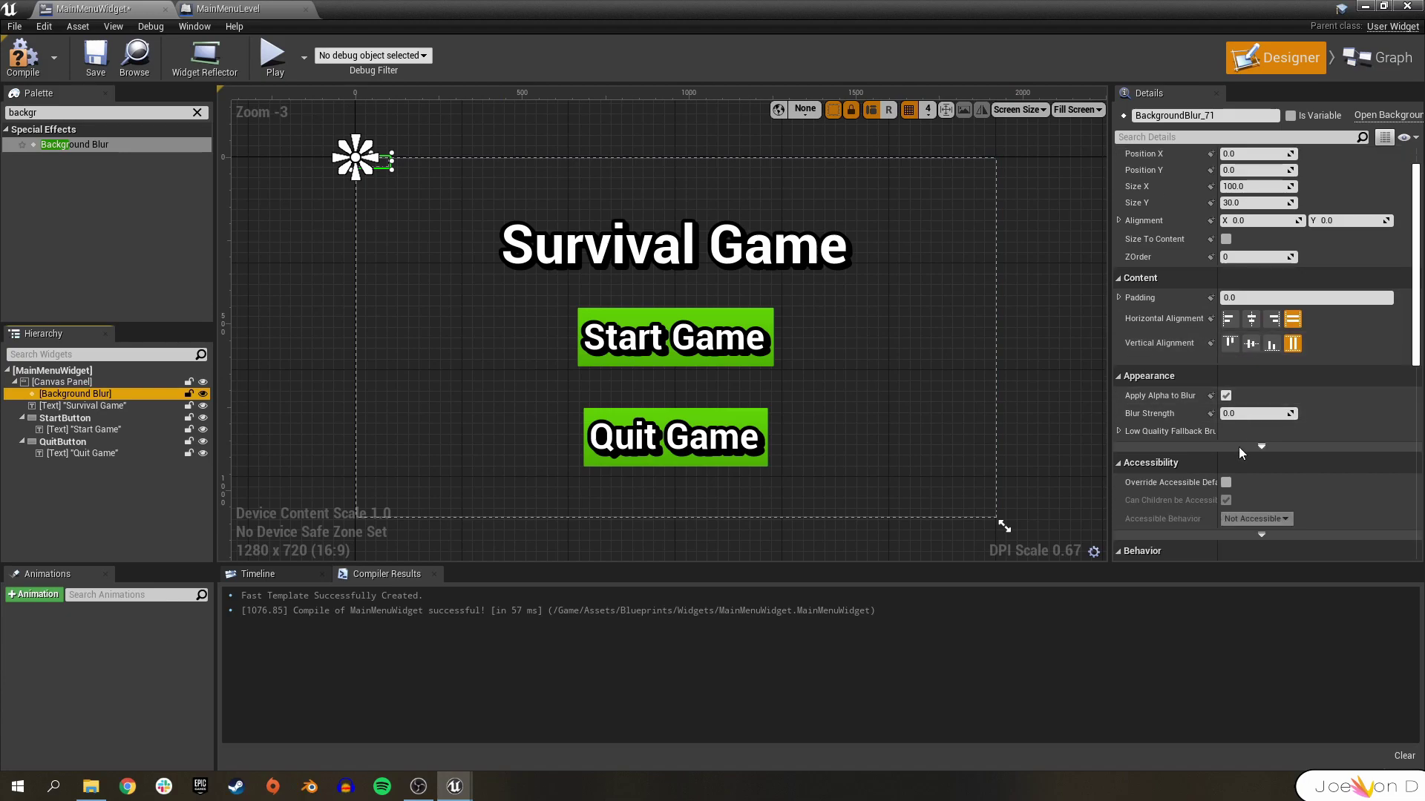
pyautogui.click(1244, 417)
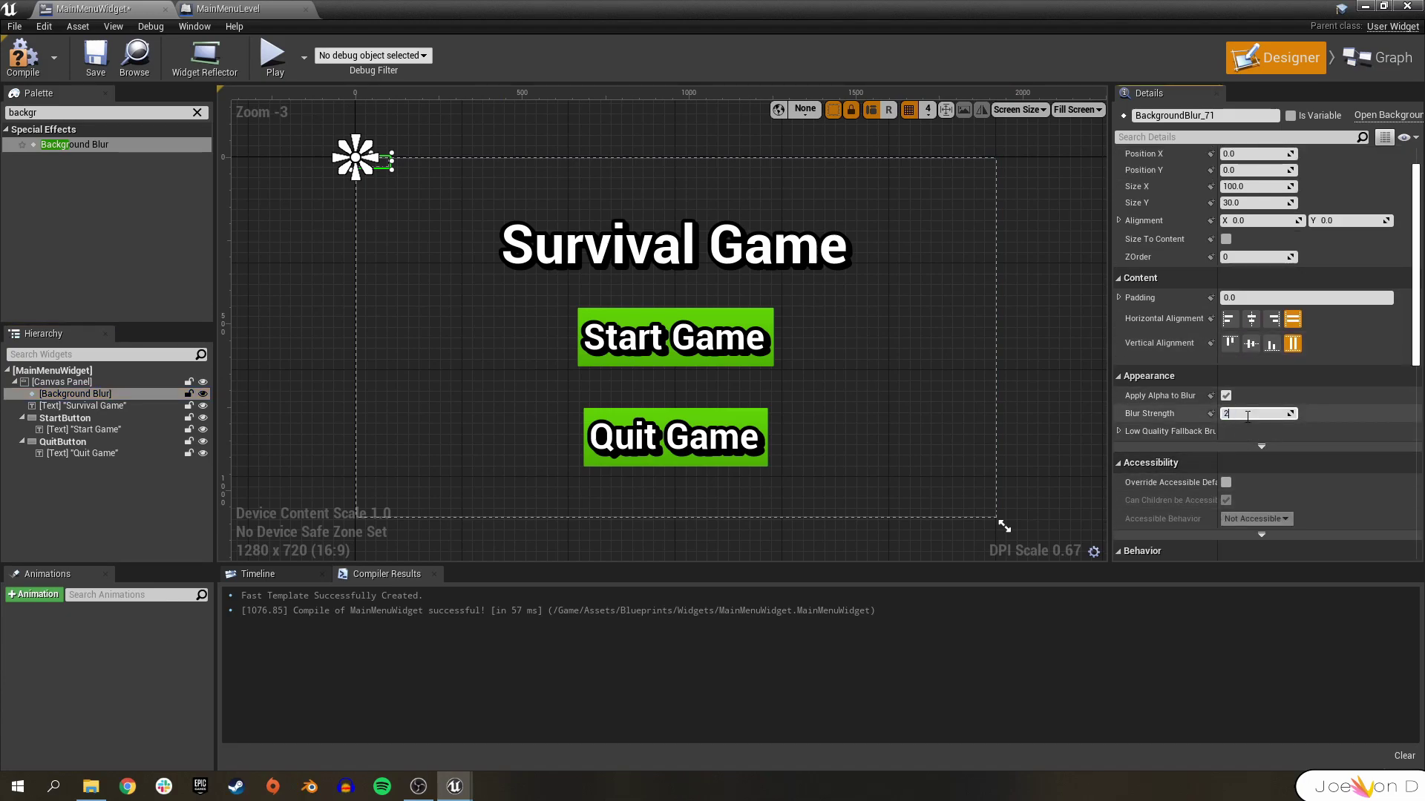
# Anchor the Background Blur to the full canvas, set its right and bottom offsets to 0, and compile the widget
pyautogui.scroll(2, 1248, 416)
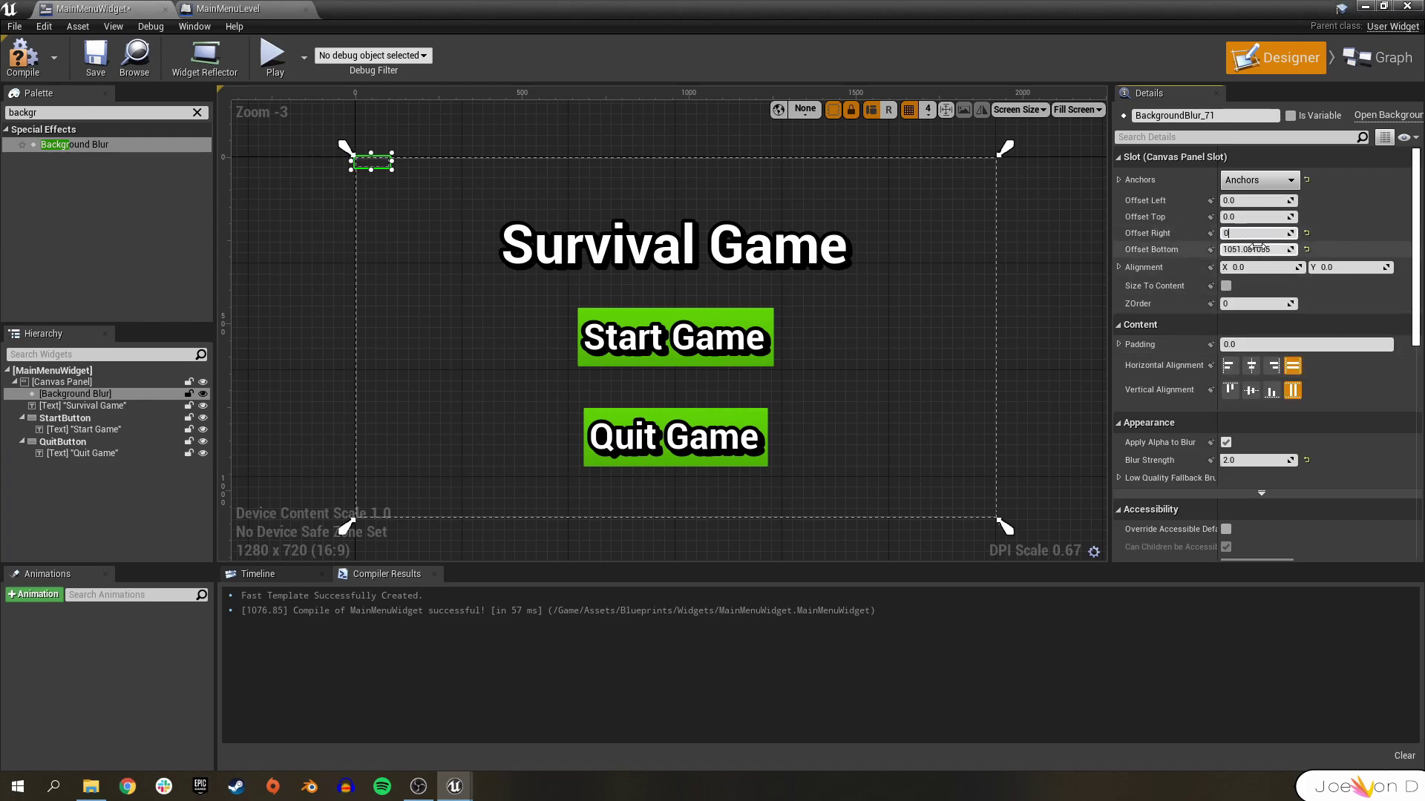
pyautogui.write('0')
pyautogui.press('Return')
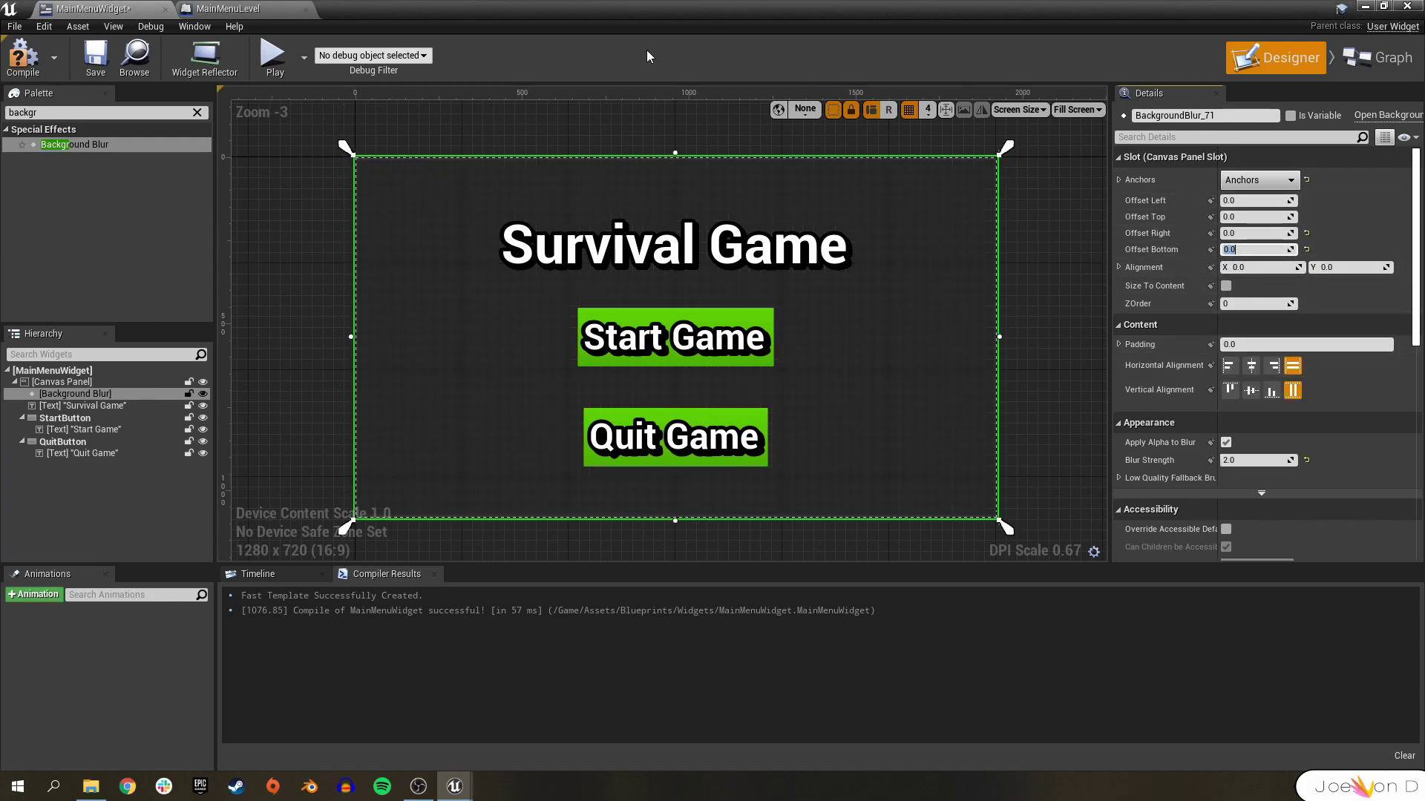
pyautogui.click(6, 60)
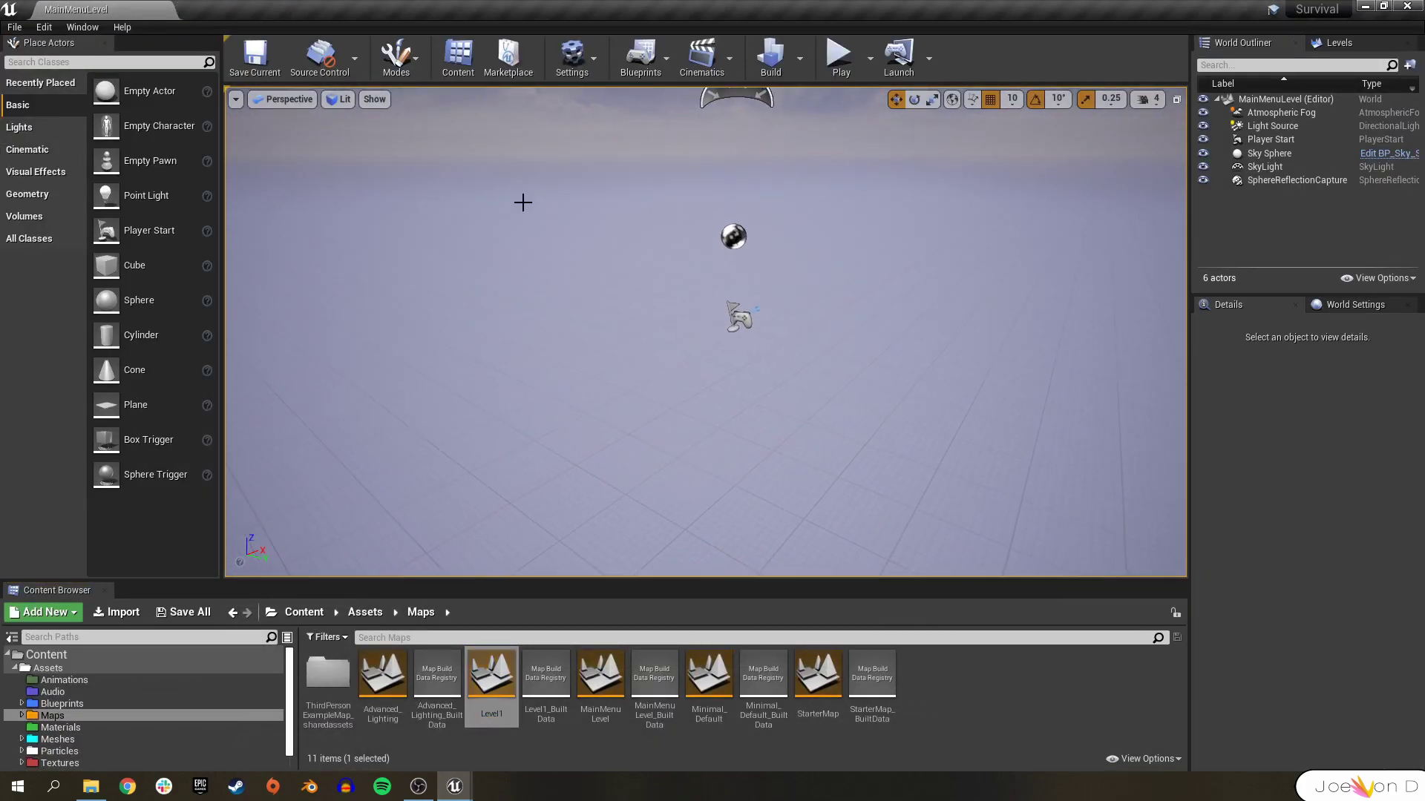
# Create a new landscape in MainMenuLevel with a section size of 15×15 quads
pyautogui.click(407, 68)
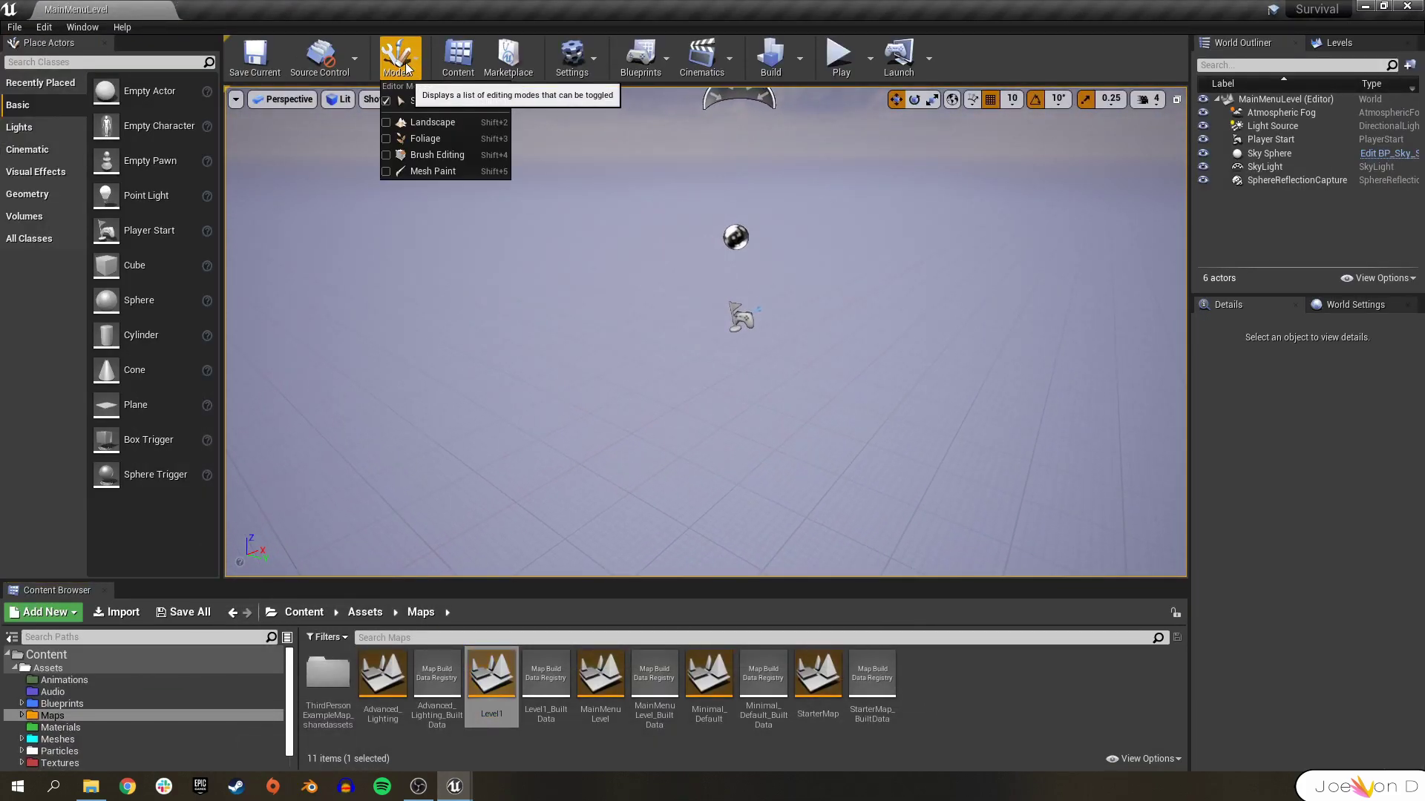
pyautogui.click(432, 122)
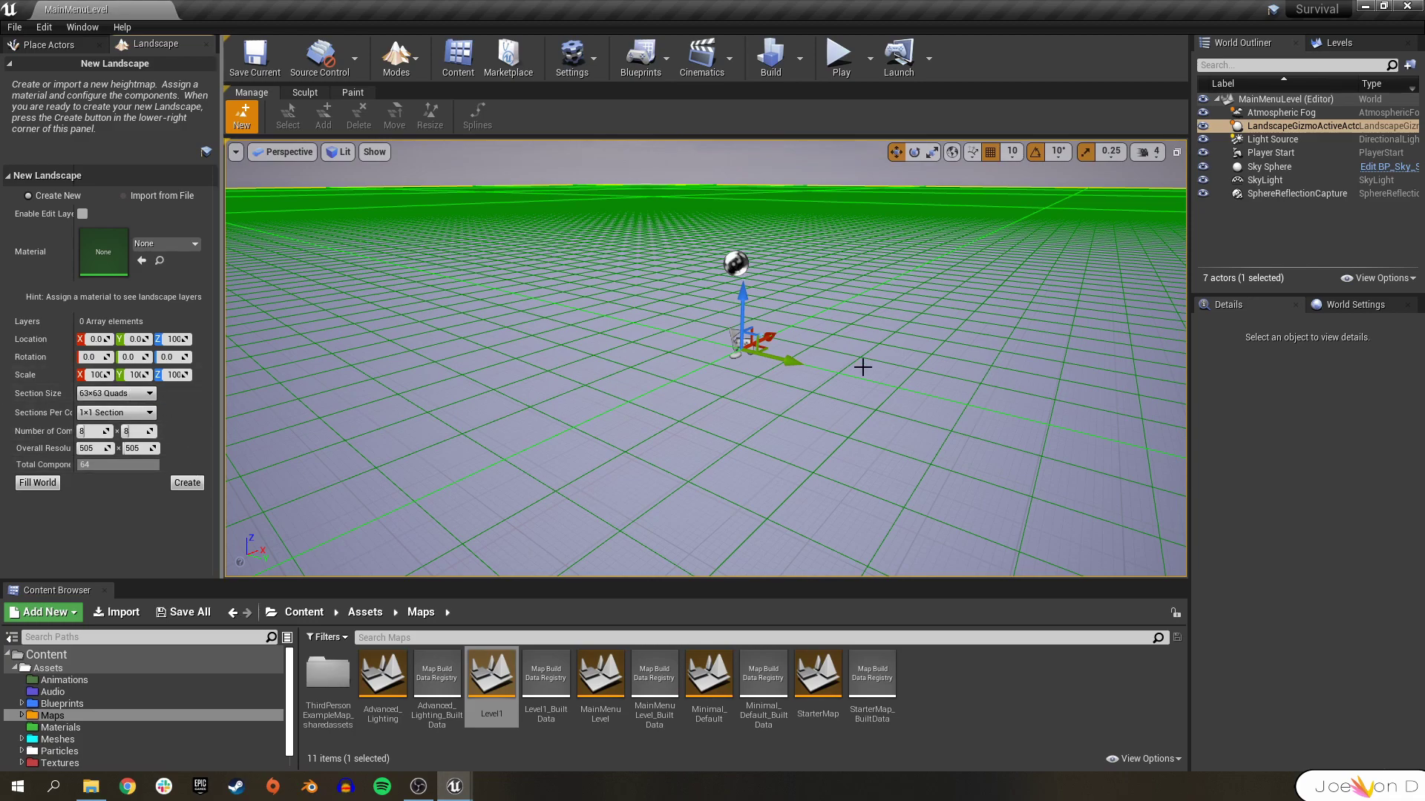
pyautogui.click(145, 396)
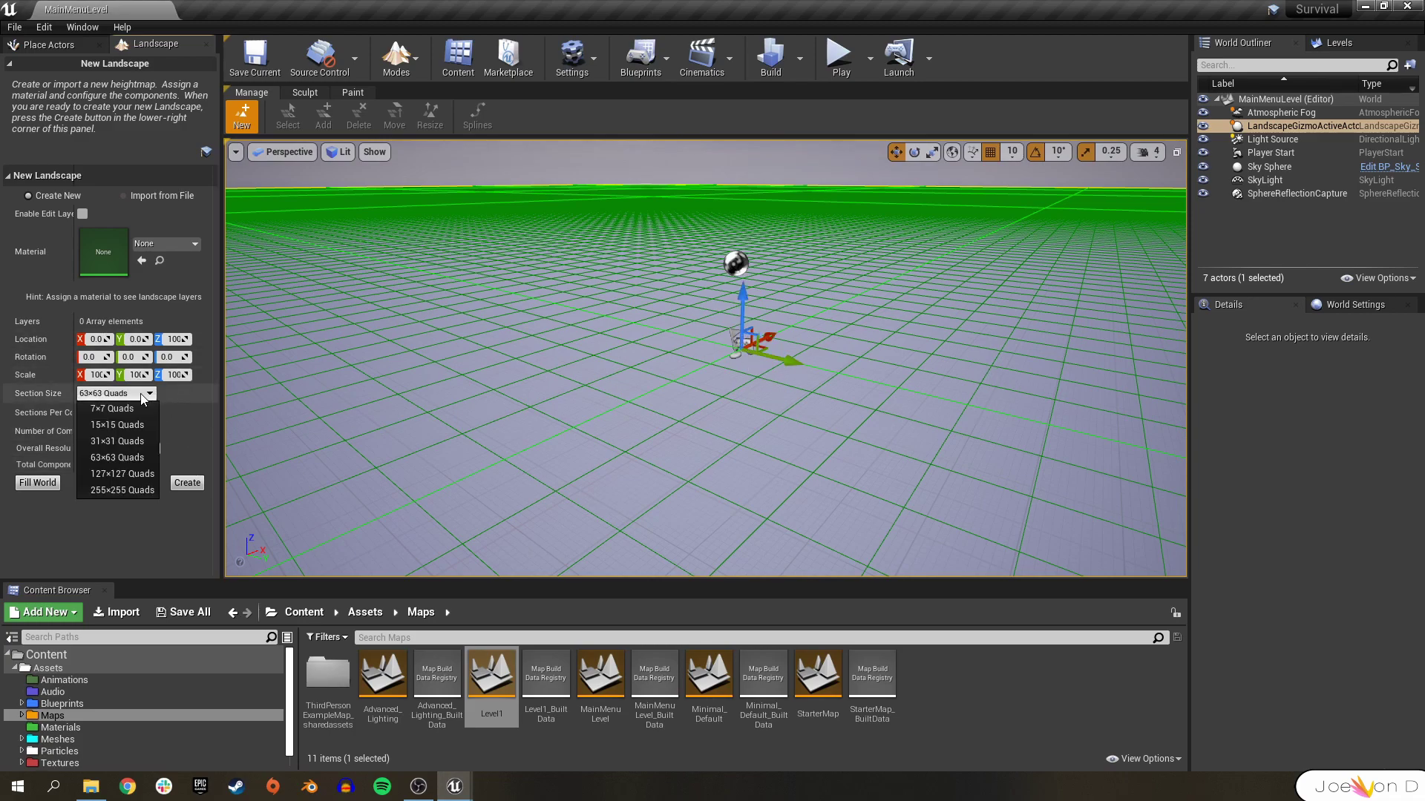
pyautogui.click(126, 423)
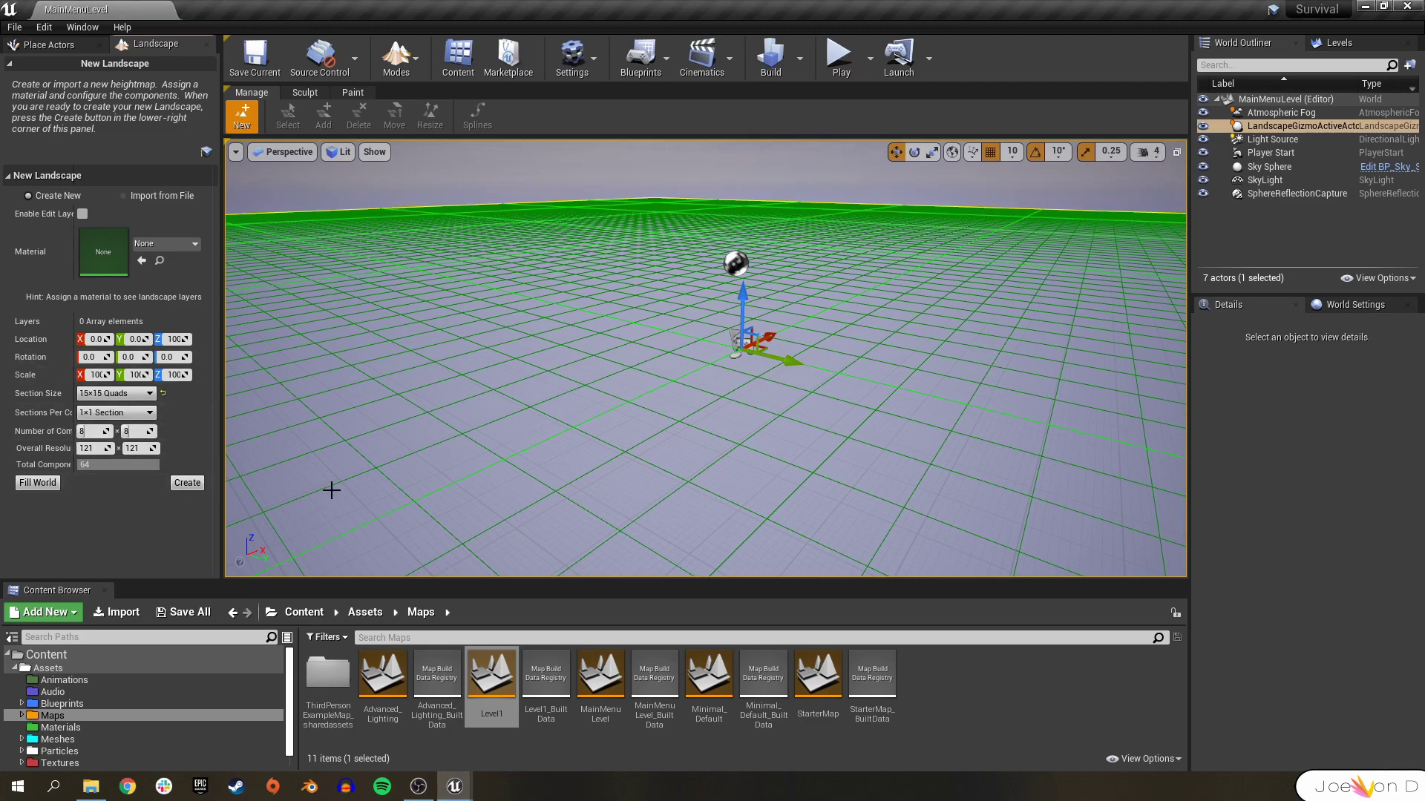
pyautogui.click(189, 483)
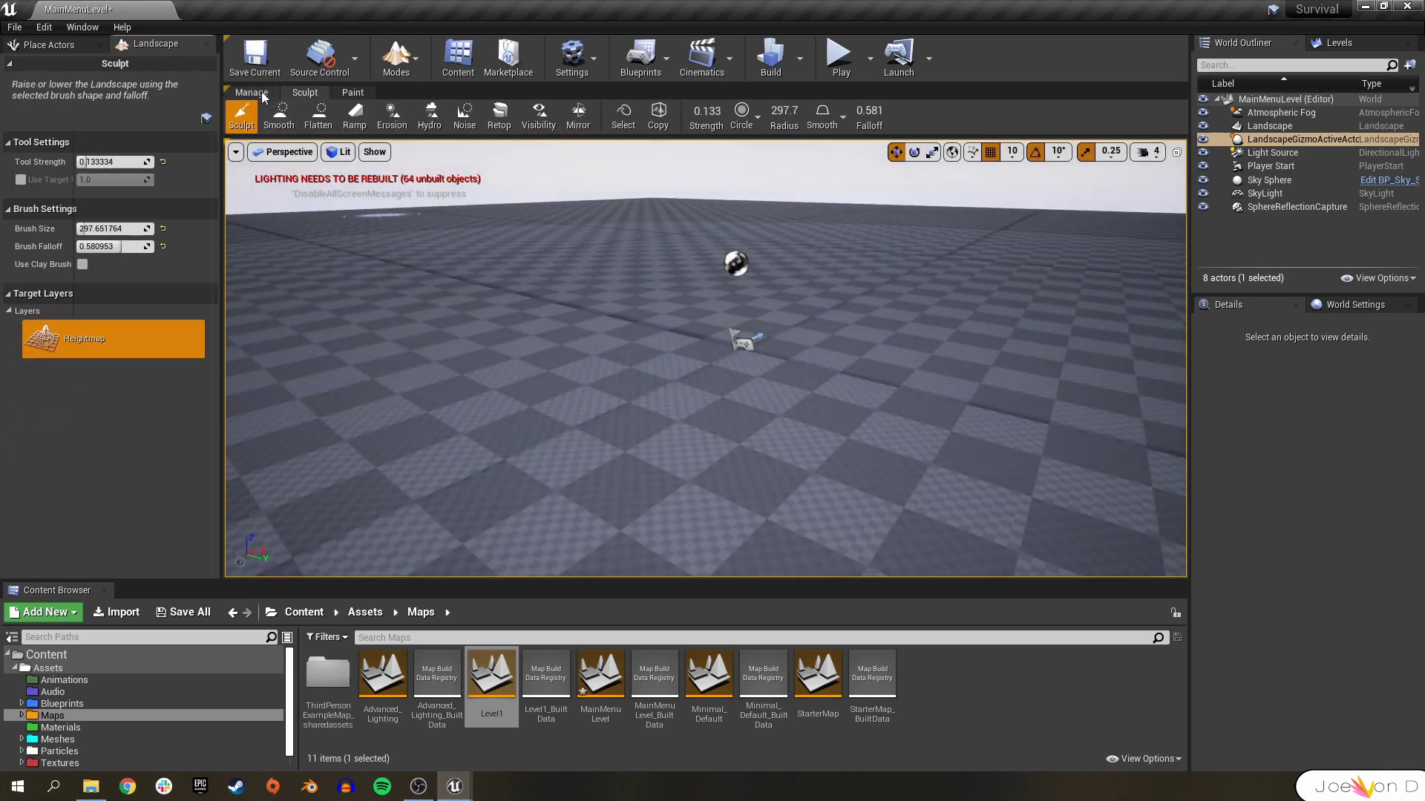
# Return to Select mode and move the landscape along its X axis
pyautogui.click(396, 59)
pyautogui.click(420, 102)
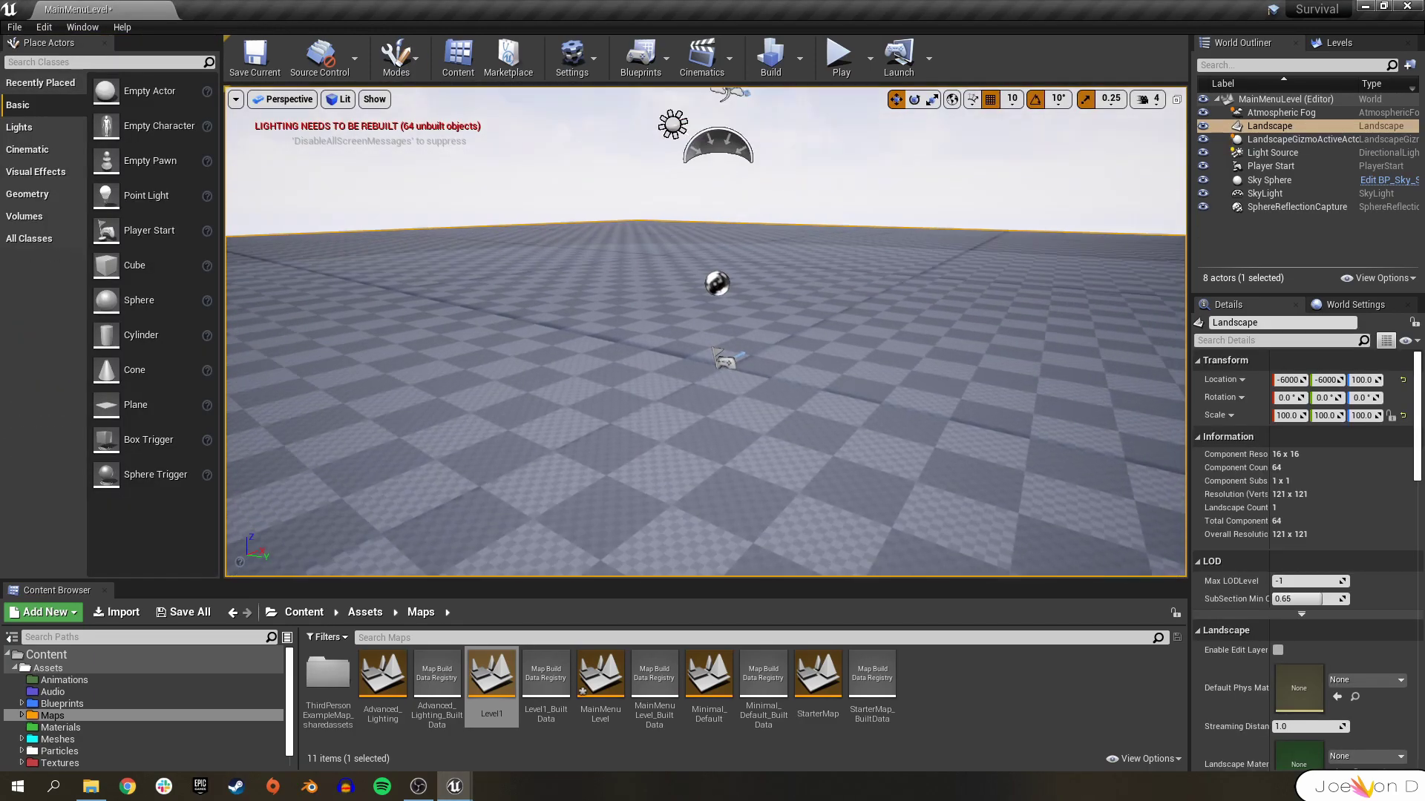
pyautogui.moveTo(552, 179); pyautogui.dragTo(813, 209)
pyautogui.moveTo(814, 209); pyautogui.dragTo(1068, 215, button='right')
# Sculpt rolling hills across the landscape with brush size about 2797 and tool strength about 0.41
pyautogui.click(396, 60)
pyautogui.click(439, 117)
pyautogui.moveTo(112, 229); pyautogui.dragTo(141, 228)
pyautogui.moveTo(111, 162); pyautogui.dragTo(123, 161)
pyautogui.press('s')
pyautogui.moveTo(477, 216); pyautogui.dragTo(477, 297, button='right')
pyautogui.moveTo(477, 216)
pyautogui.mouseDown()
pyautogui.moveTo(413, 270)
pyautogui.moveTo(913, 194)
pyautogui.moveTo(668, 145)
pyautogui.moveTo(712, 213)
pyautogui.moveTo(816, 163)
pyautogui.moveTo(914, 172)
pyautogui.mouseUp()
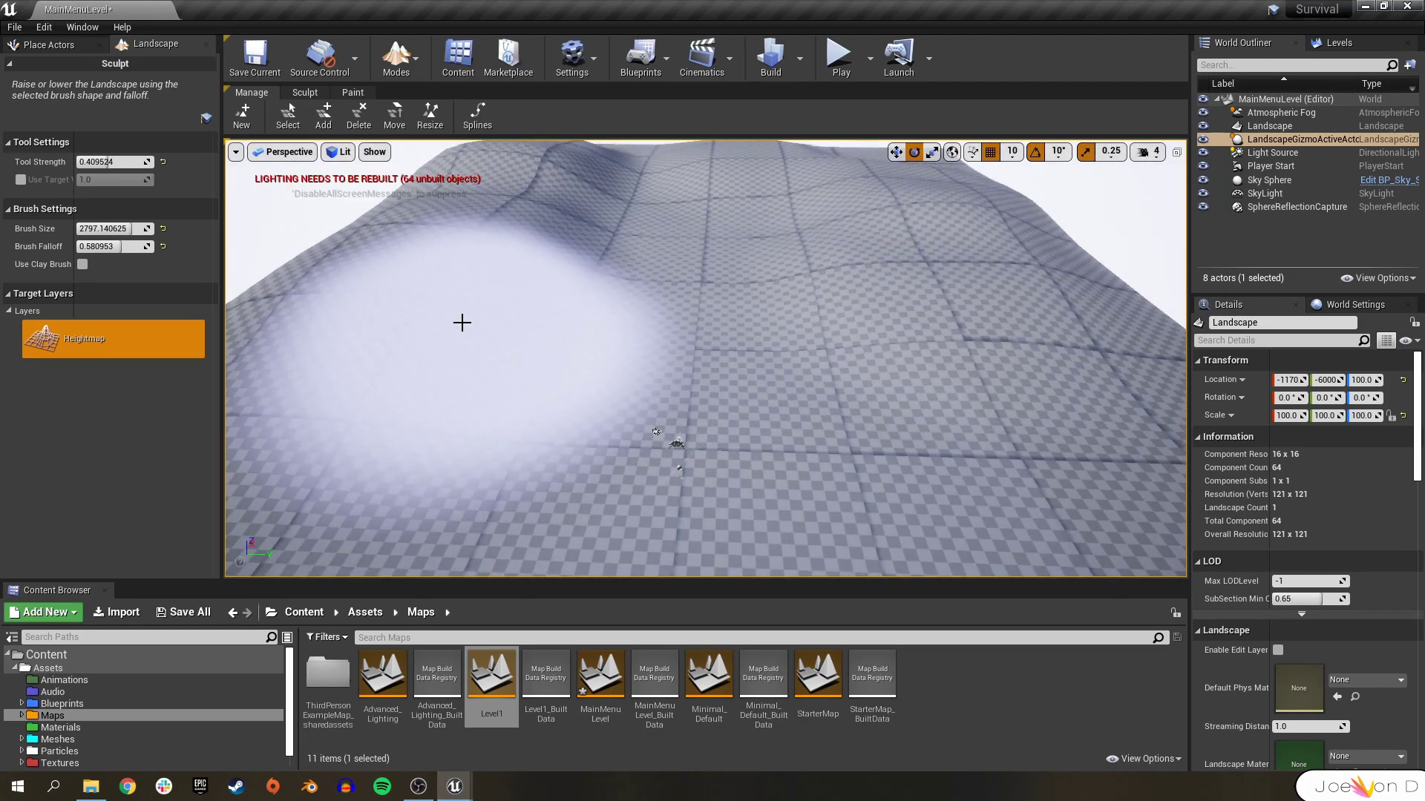
# Play the level to check the sculpted hills behind the blurred main menu, and stop playing
pyautogui.moveTo(455, 327)
pyautogui.mouseDown(button='right')
pyautogui.moveTo(601, 223)
pyautogui.moveTo(564, 178)
pyautogui.moveTo(579, 185)
pyautogui.mouseUp(button='right')
pyautogui.click(839, 58)
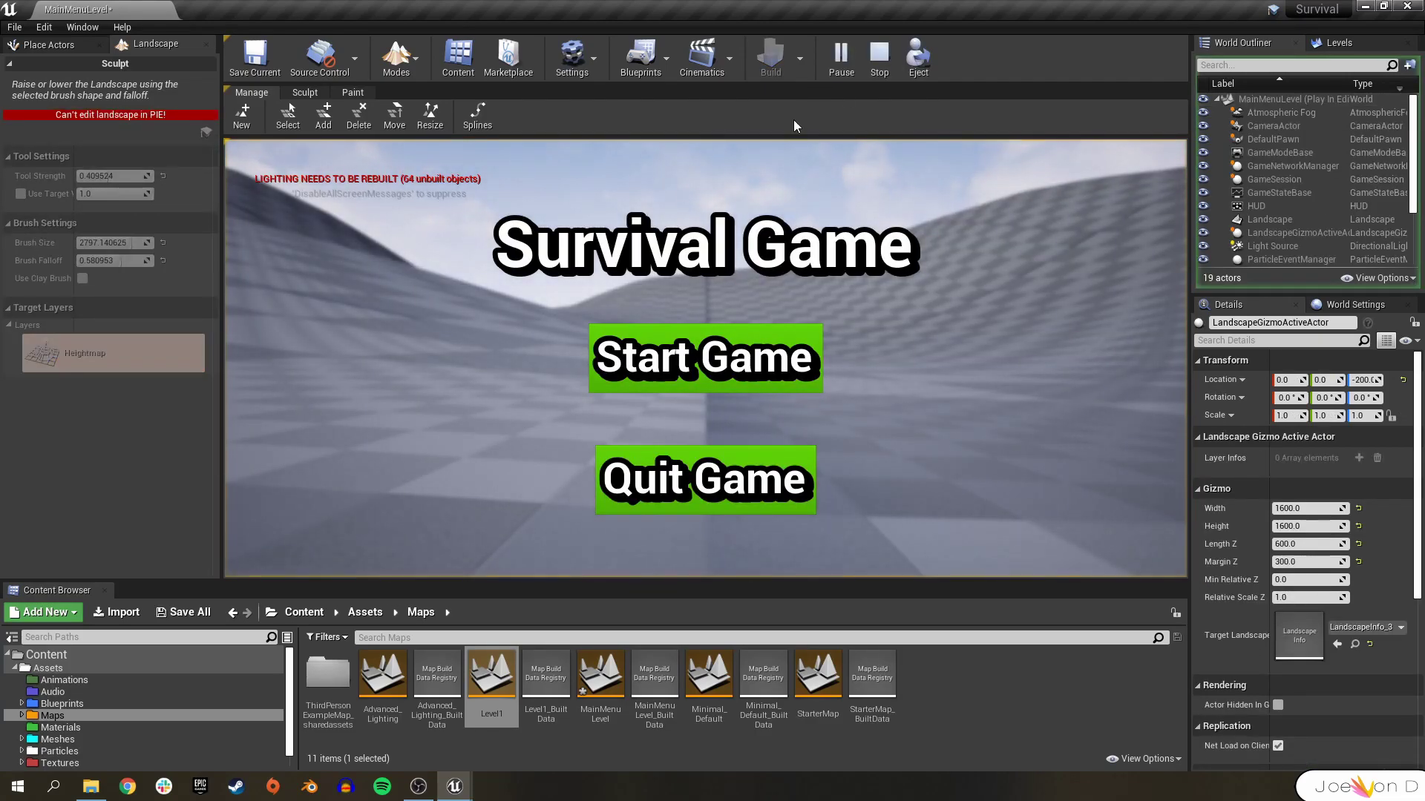
pyautogui.click(875, 62)
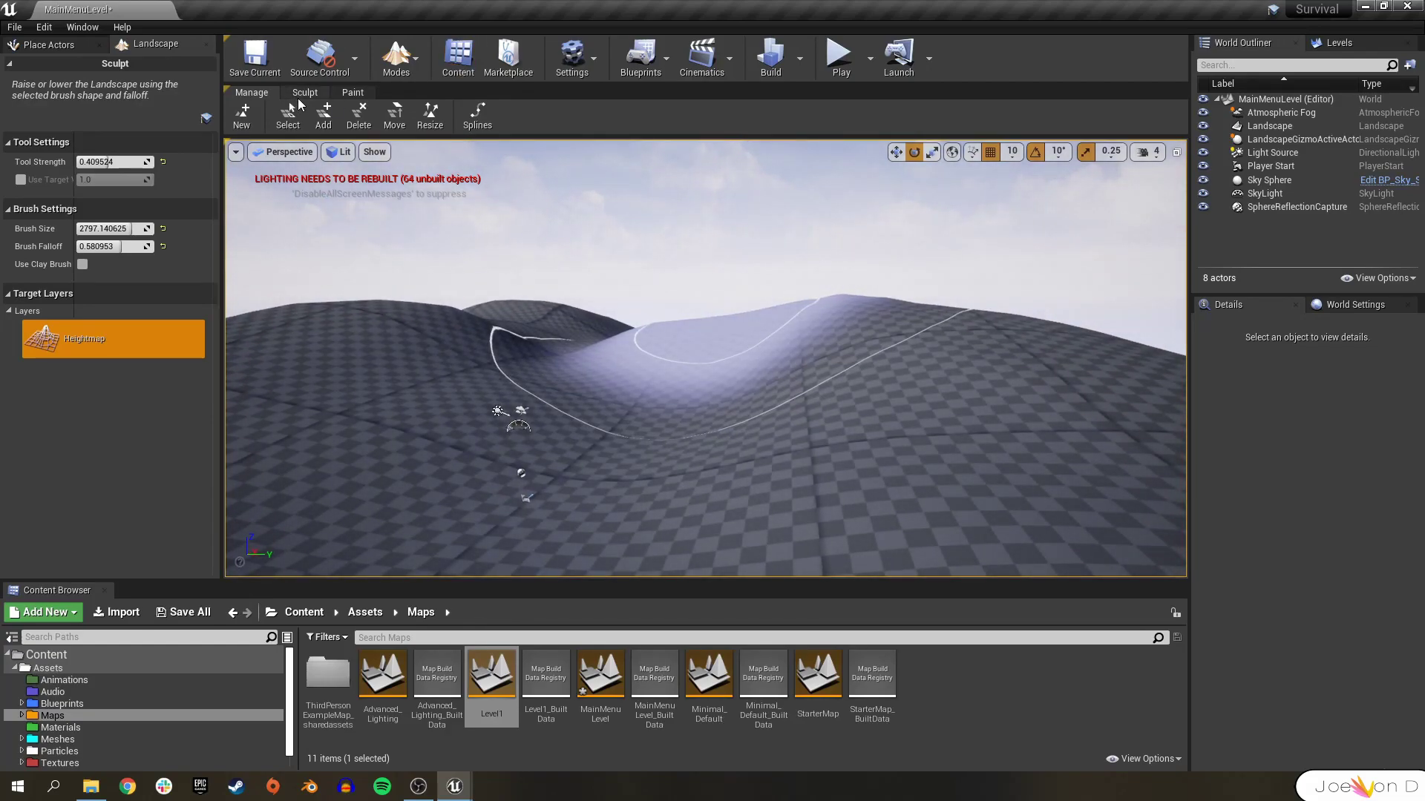
# In Select mode, assign MI_Landscape as the landscape's material
pyautogui.click(397, 56)
pyautogui.click(431, 103)
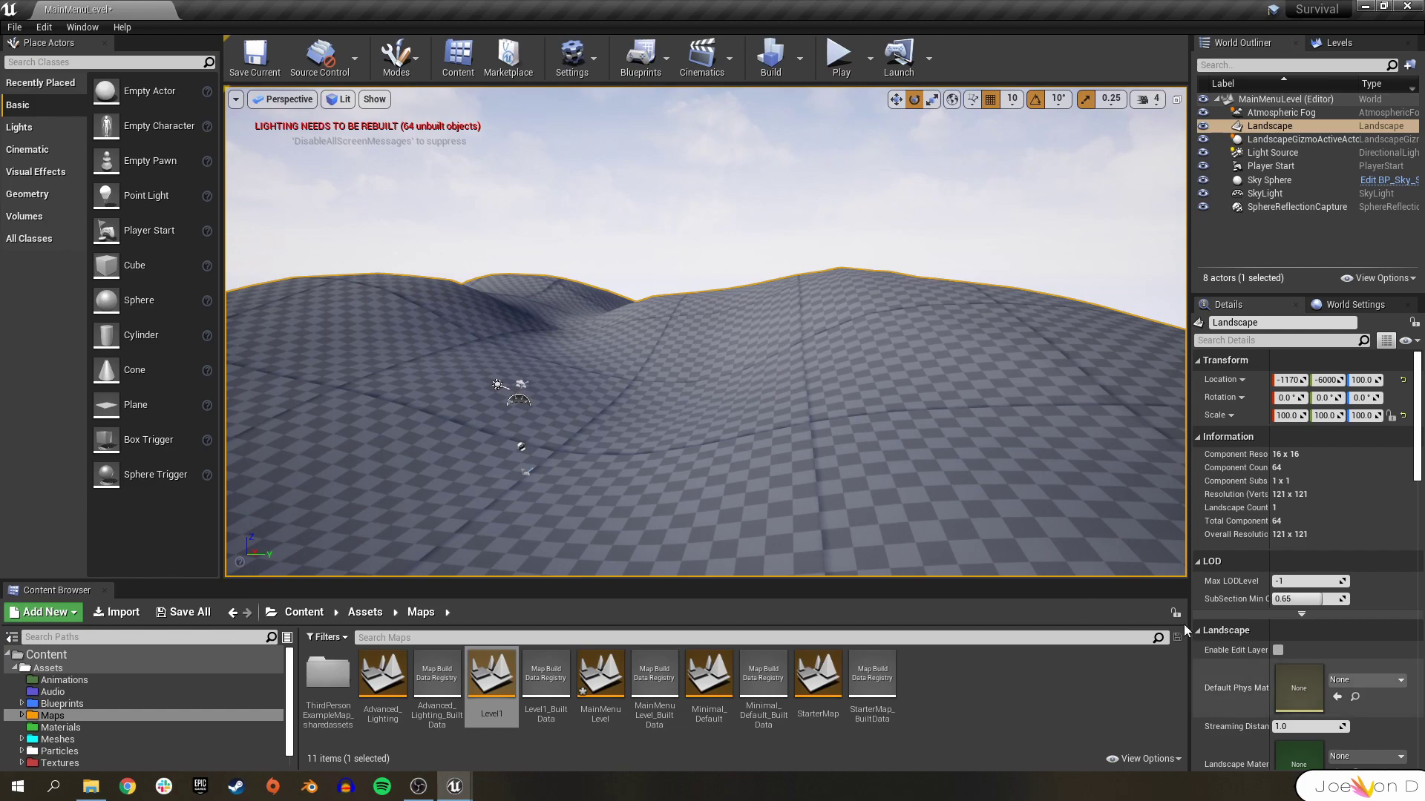
pyautogui.scroll(-2, 1305, 668)
pyautogui.click(1350, 711)
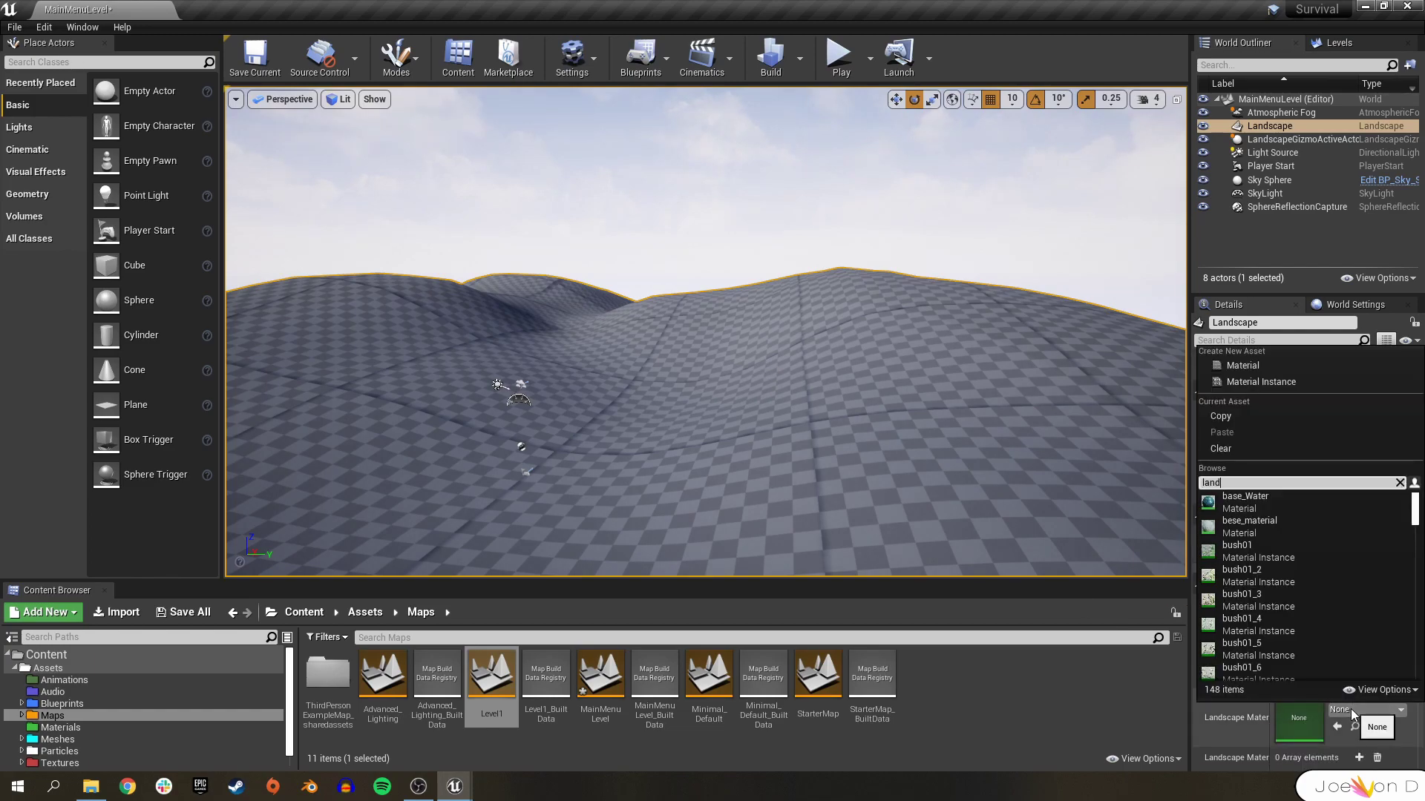
pyautogui.click(1265, 505)
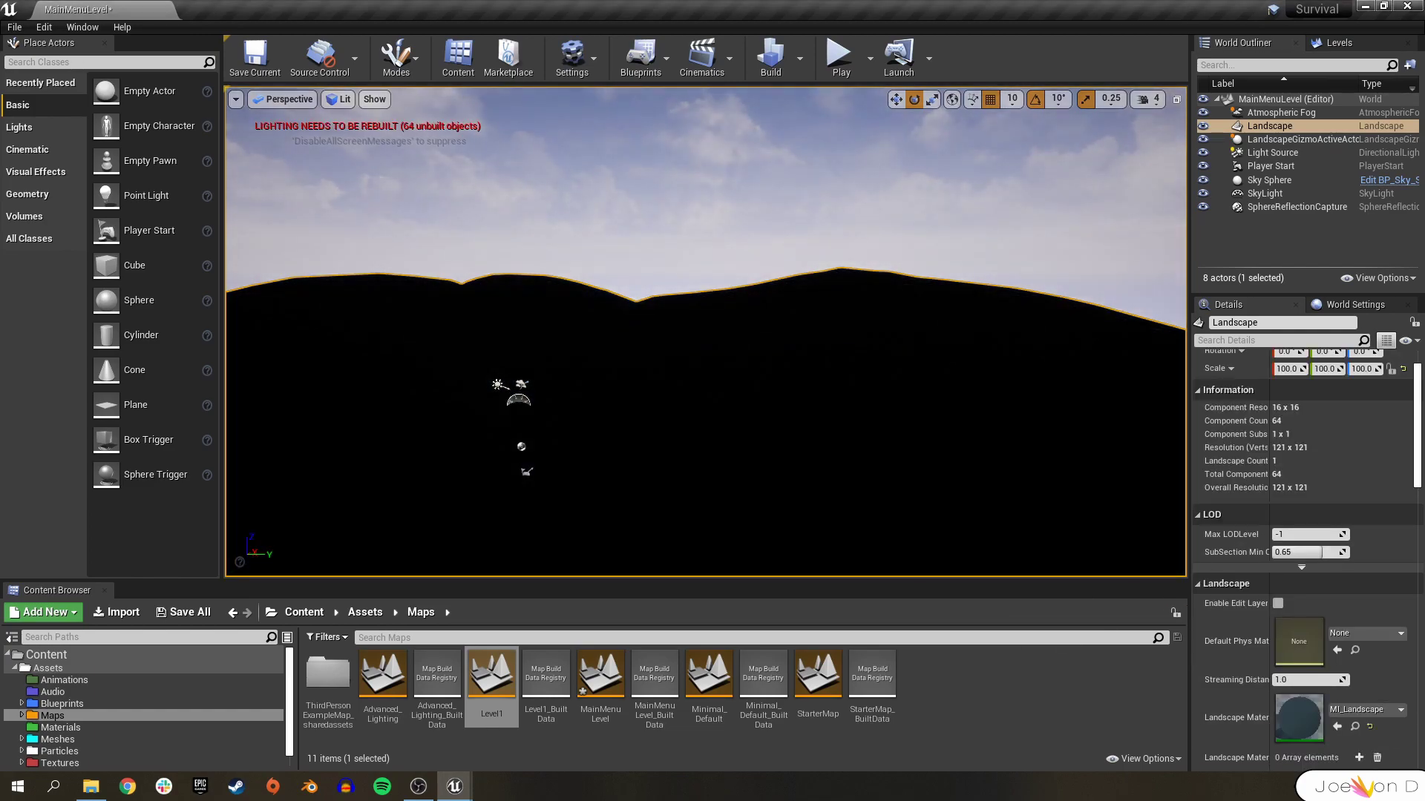
# In landscape Paint mode, create the weight-blended layer info Grass_LayerInfo for the Grass layer in MainMenuLevel_sharedassets
pyautogui.moveTo(704, 332); pyautogui.dragTo(593, 371, button='right')
pyautogui.press('w')
pyautogui.moveTo(494, 160); pyautogui.dragTo(538, 175, button='right')
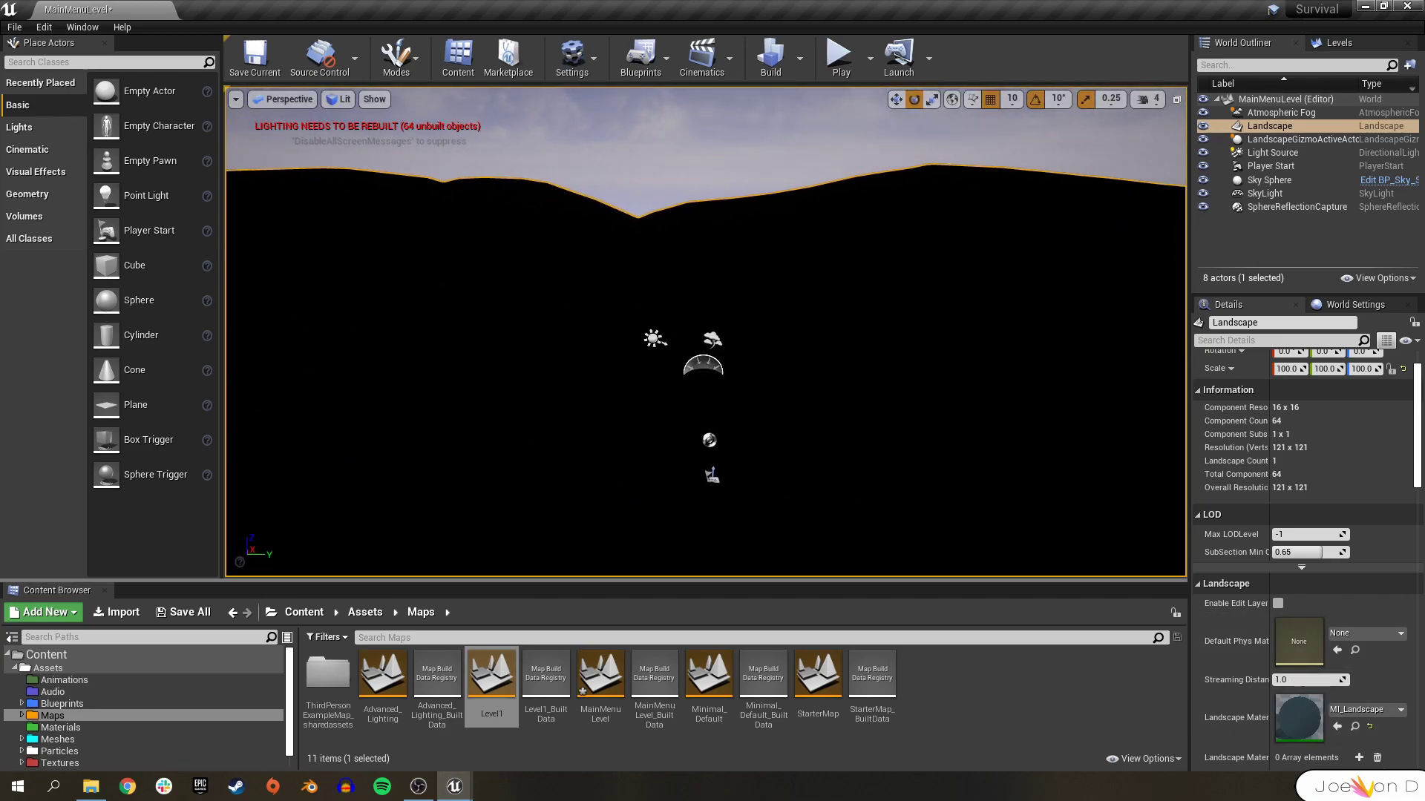
pyautogui.moveTo(493, 160); pyautogui.dragTo(543, 162, button='right')
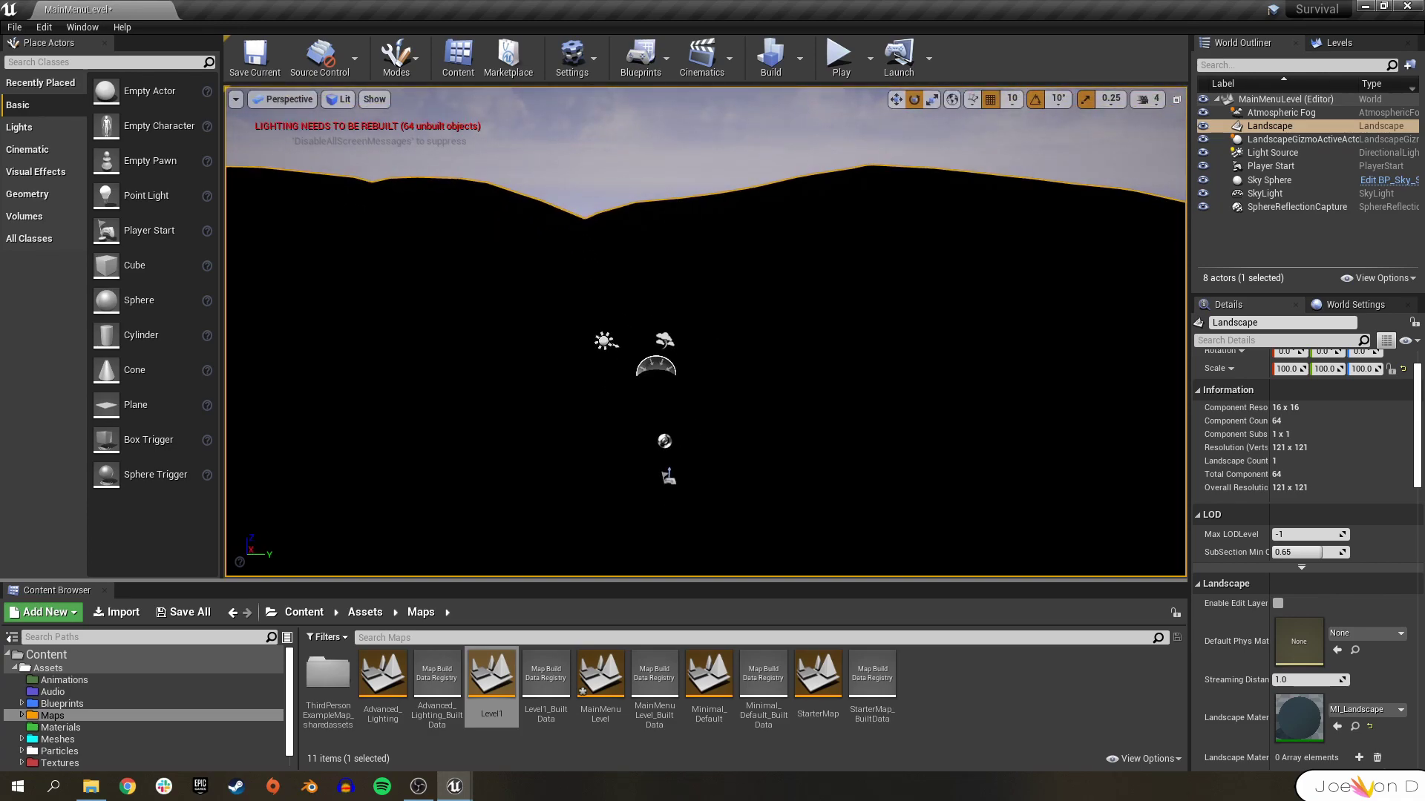
pyautogui.click(400, 59)
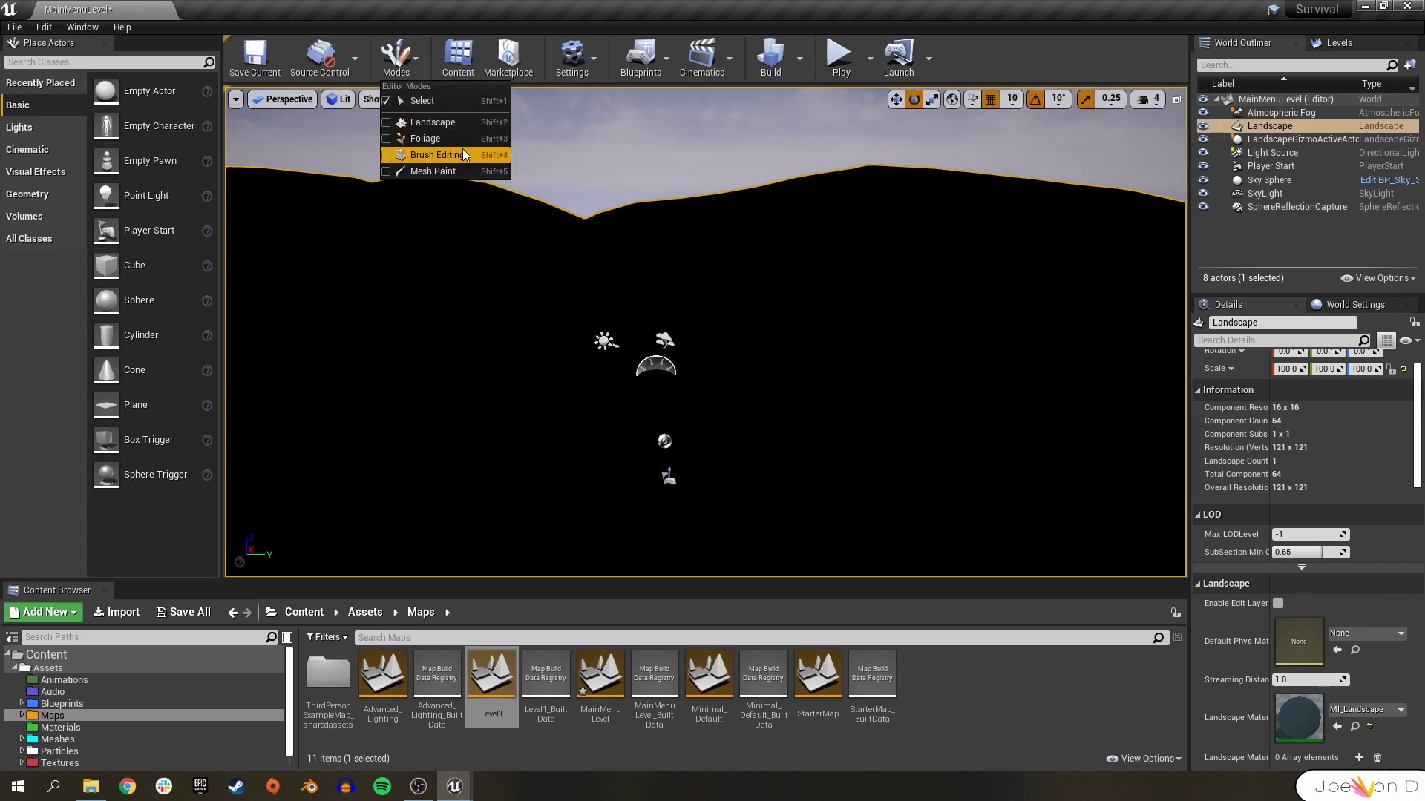
pyautogui.click(446, 126)
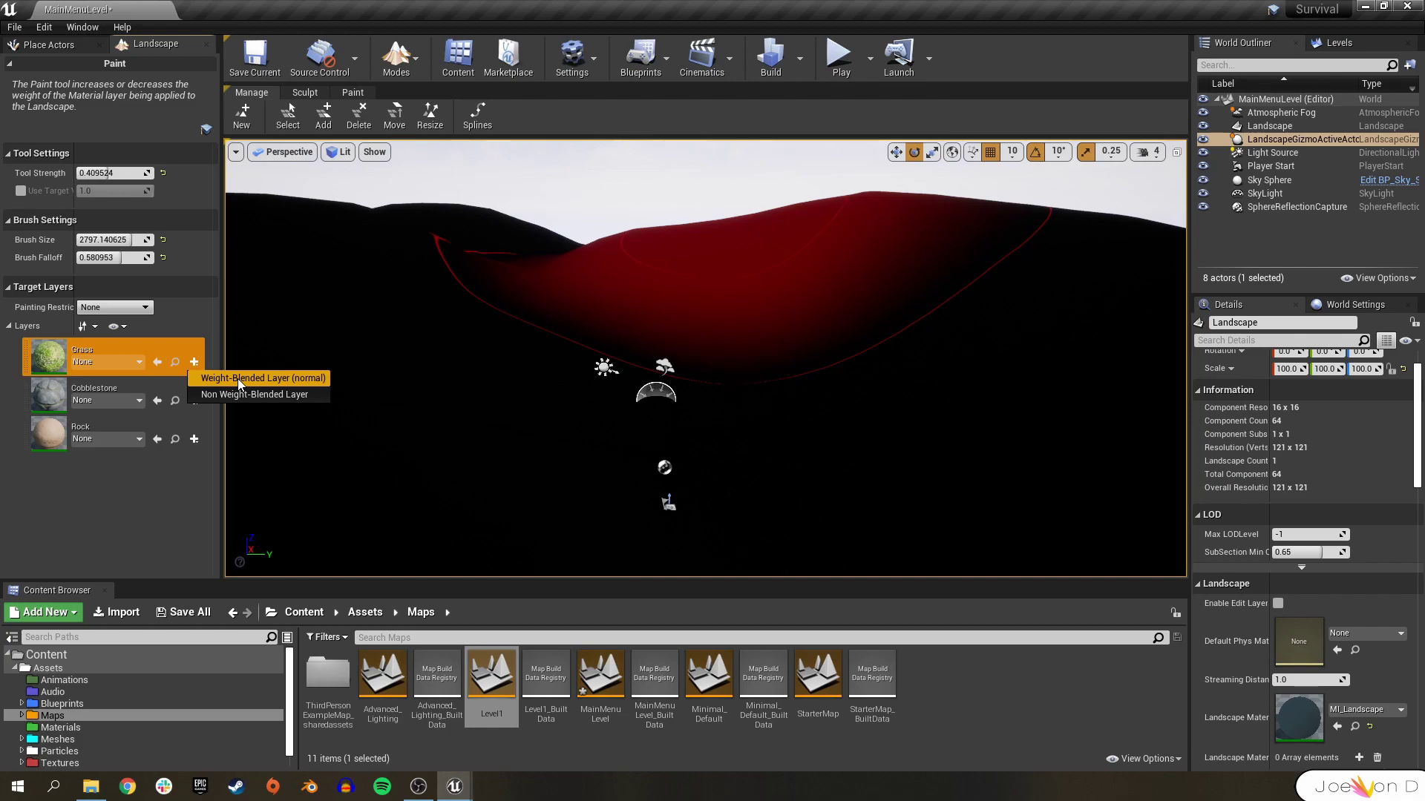
pyautogui.click(237, 379)
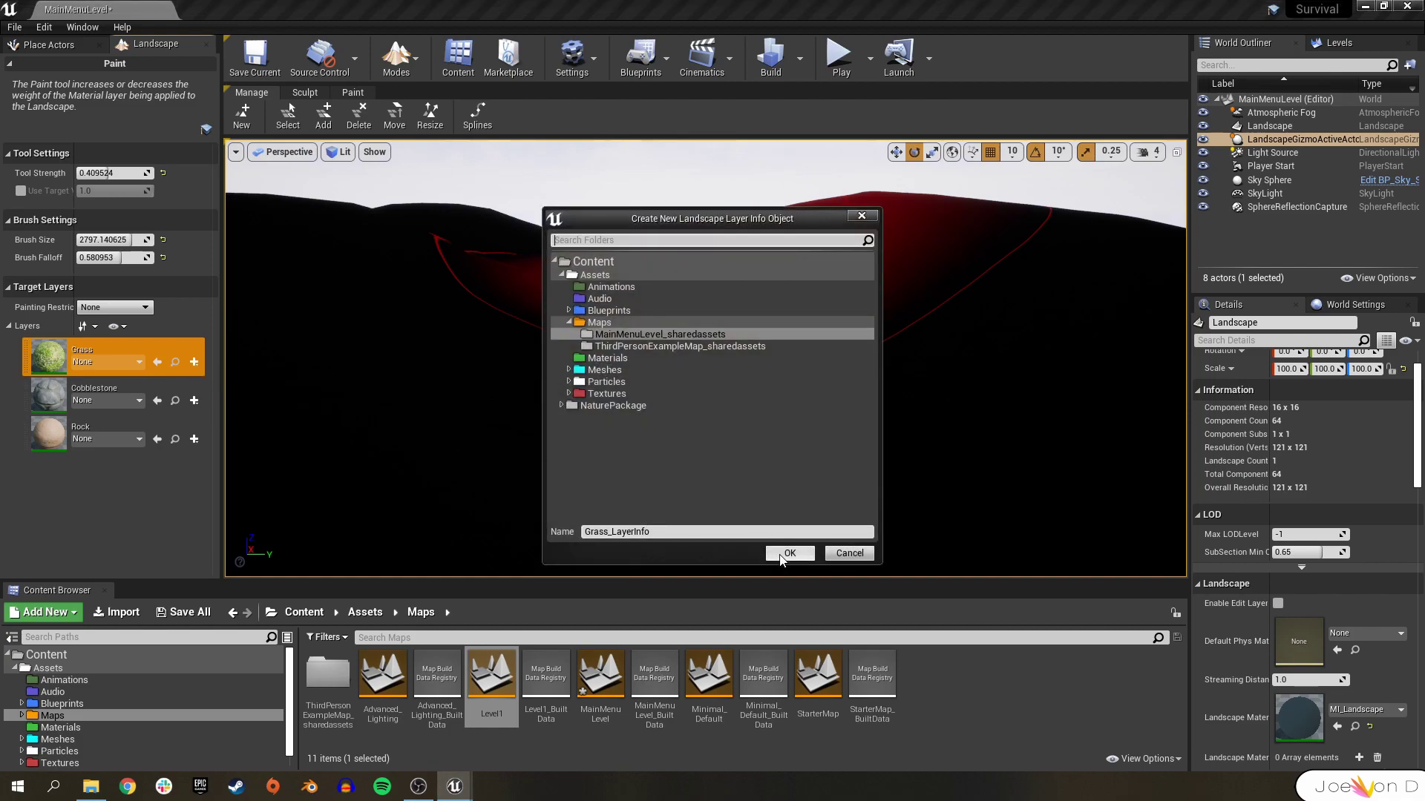
pyautogui.click(786, 553)
# Create weight-blended layer infos for the Cobblestone and Rock layers, and save the level
pyautogui.click(194, 401)
pyautogui.click(245, 417)
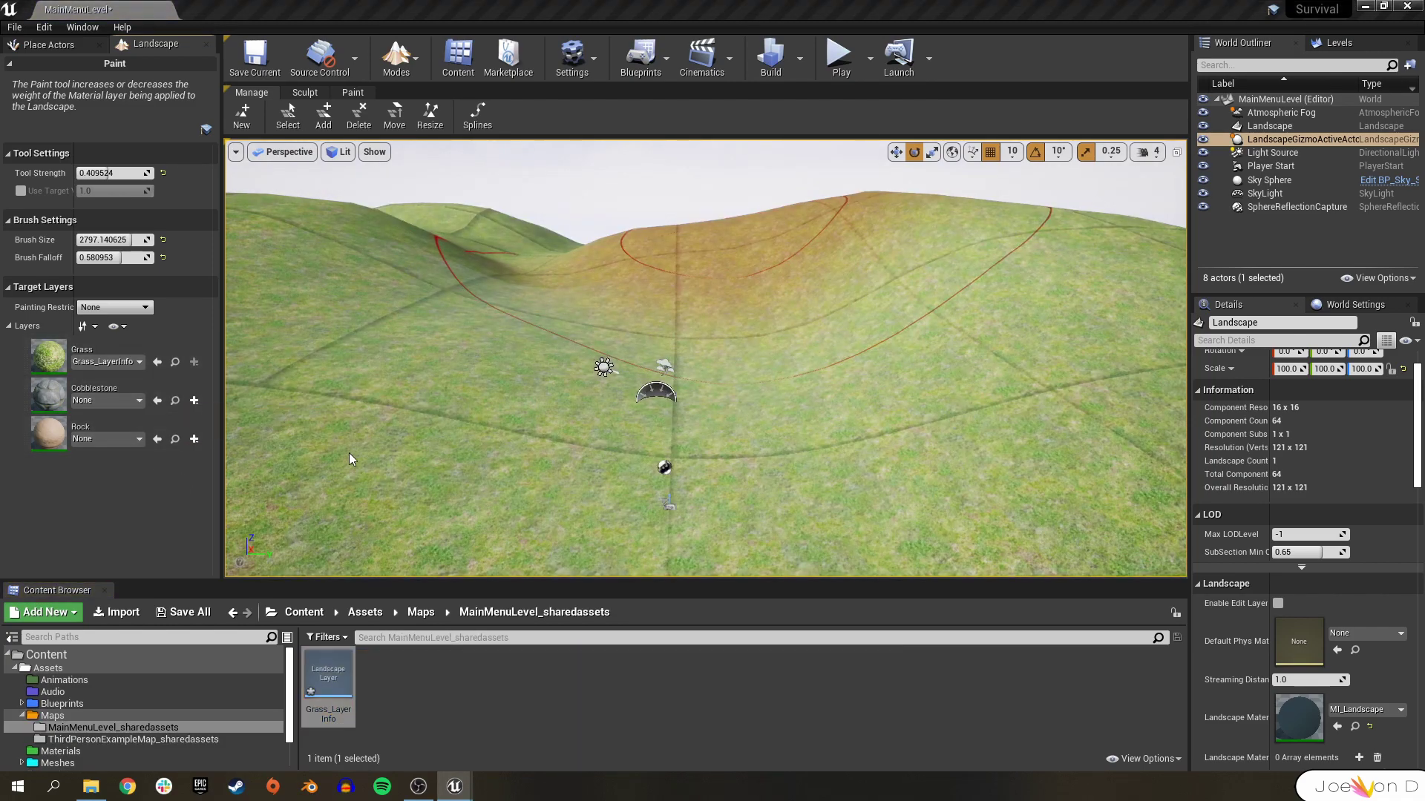
pyautogui.click(787, 547)
pyautogui.click(194, 438)
pyautogui.click(245, 455)
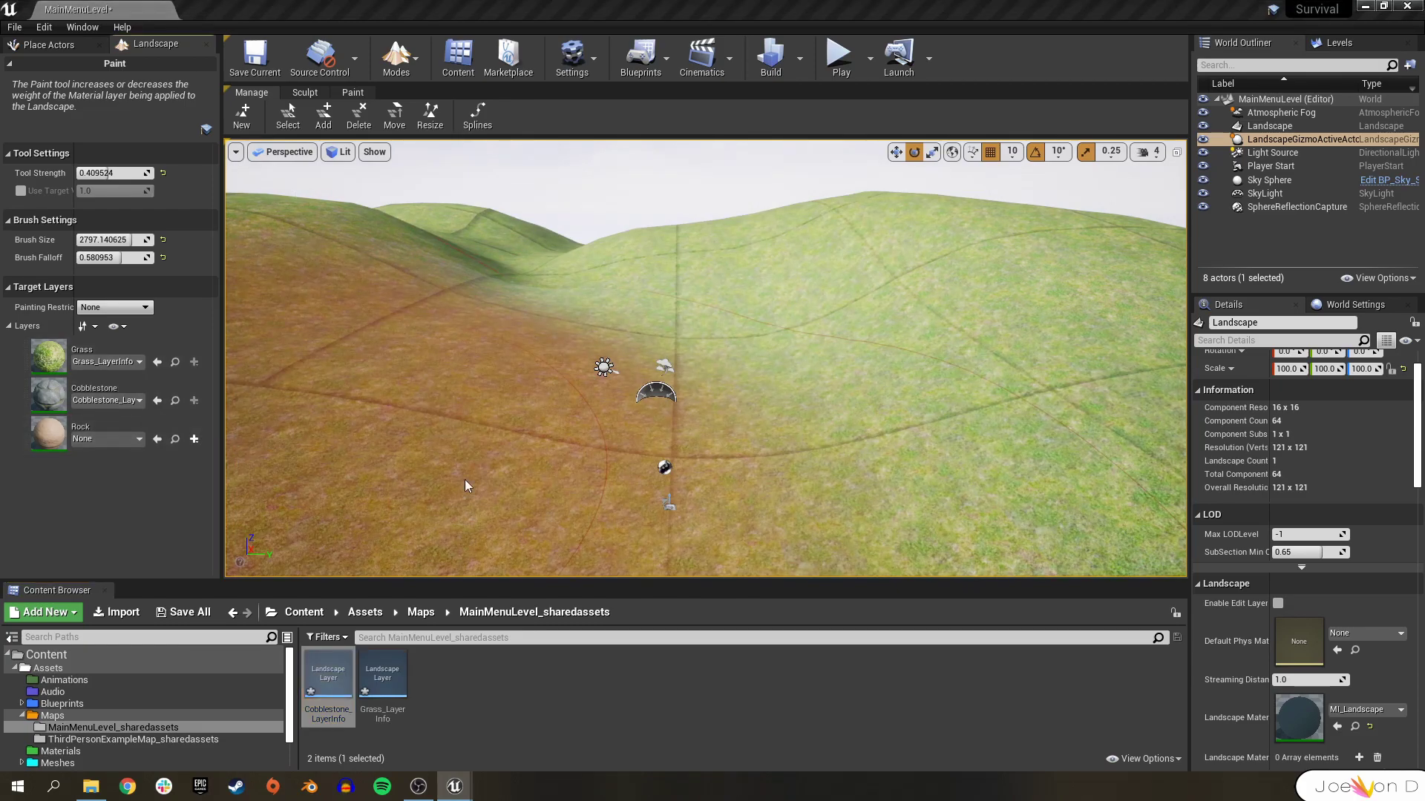
pyautogui.click(786, 547)
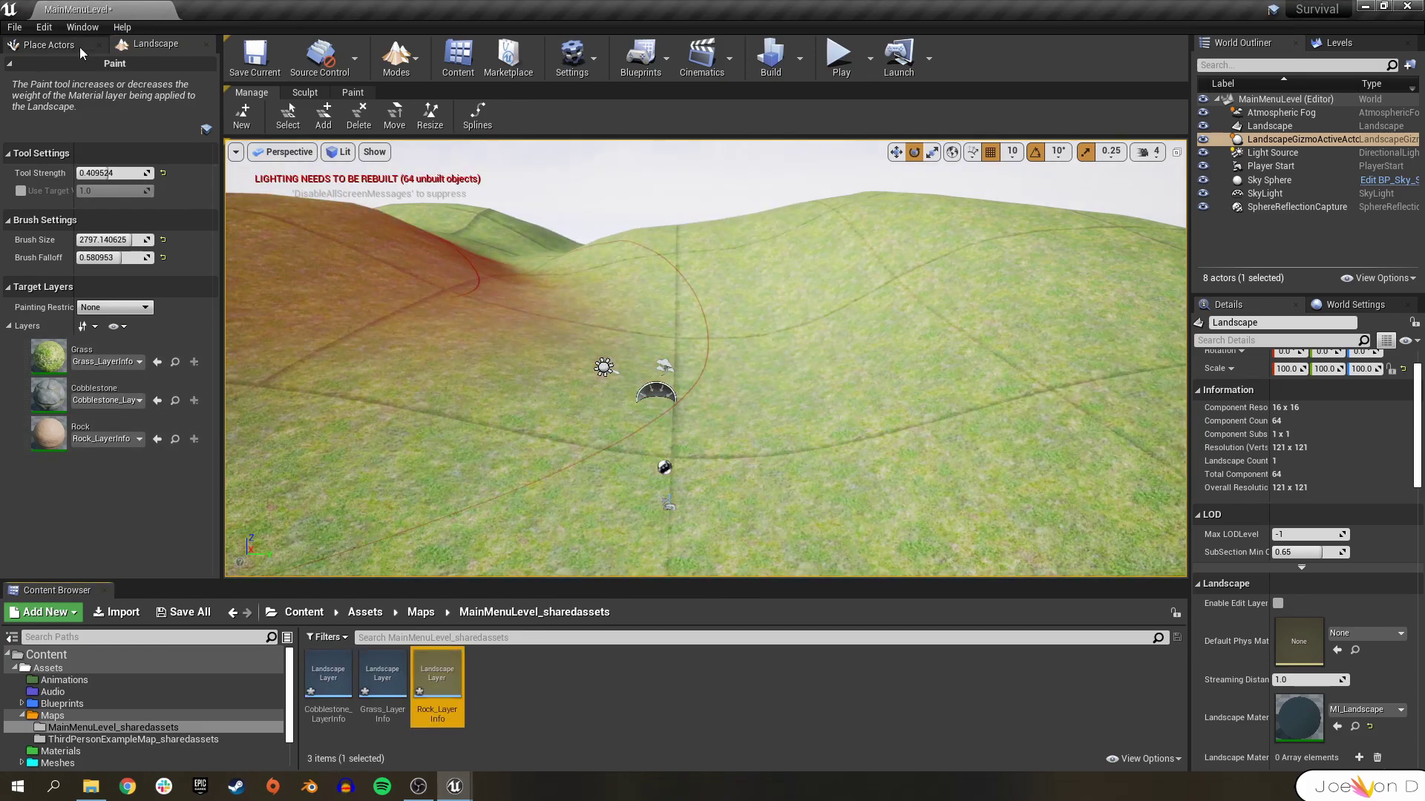
pyautogui.click(15, 27)
pyautogui.click(45, 142)
# Paint the Rock layer in patches over the hills and slopes with brush size about 1036.5
pyautogui.click(98, 350)
pyautogui.moveTo(576, 257)
pyautogui.mouseDown(button='right')
pyautogui.moveTo(704, 358)
pyautogui.moveTo(705, 297)
pyautogui.moveTo(705, 357)
pyautogui.moveTo(772, 371)
pyautogui.moveTo(742, 400)
pyautogui.mouseUp(button='right')
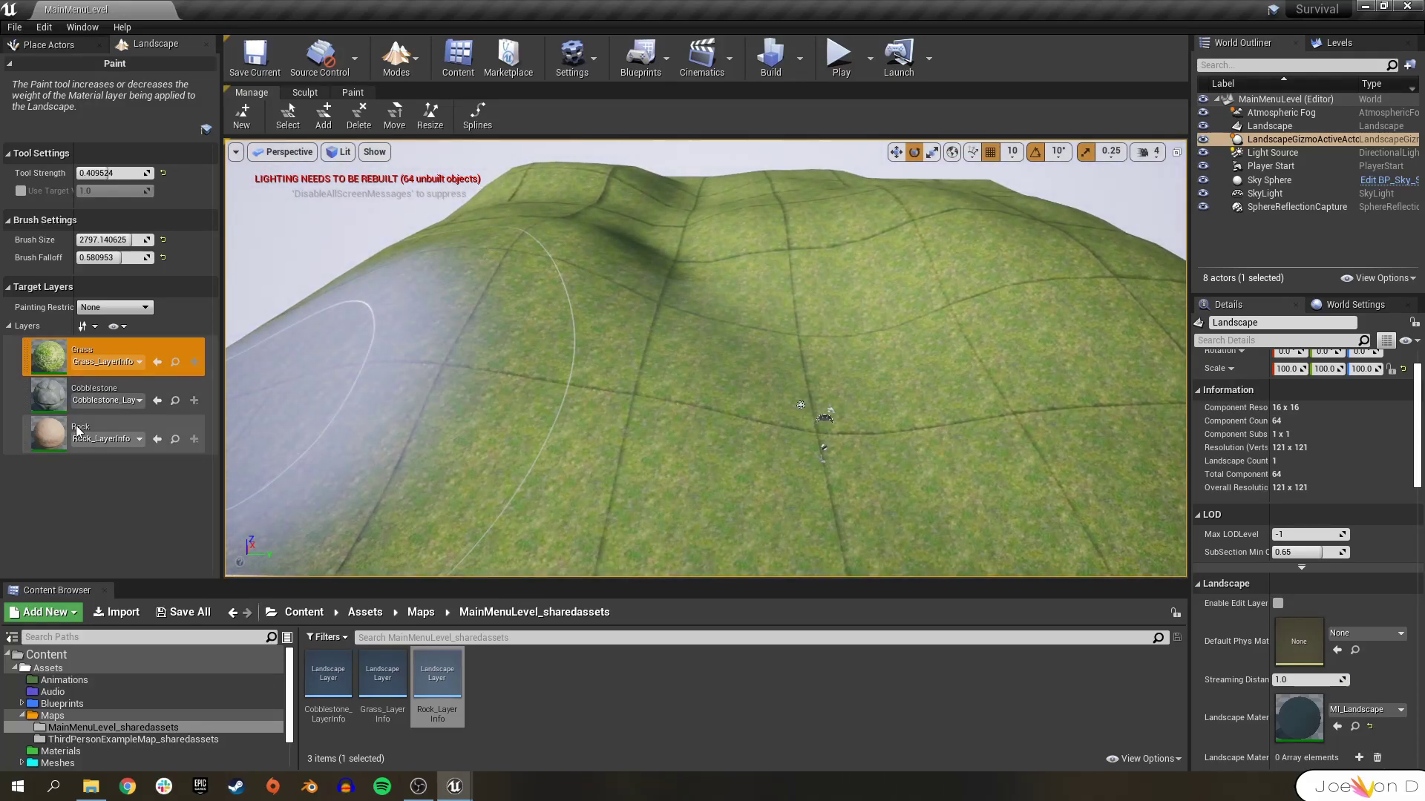
pyautogui.click(77, 431)
pyautogui.moveTo(125, 239); pyautogui.dragTo(102, 240)
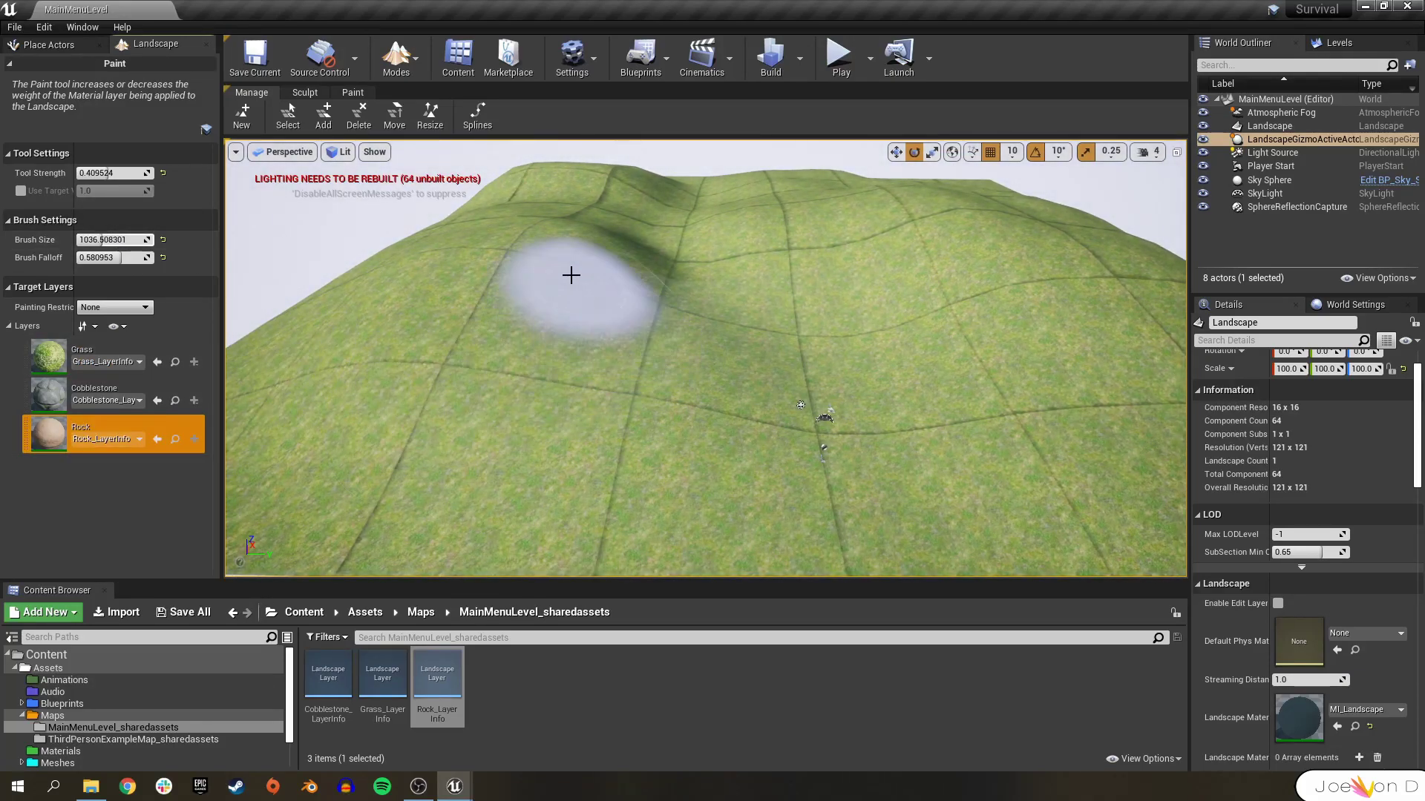
pyautogui.moveTo(562, 271)
pyautogui.mouseDown()
pyautogui.moveTo(594, 341)
pyautogui.moveTo(636, 311)
pyautogui.moveTo(878, 268)
pyautogui.moveTo(800, 201)
pyautogui.mouseUp()
pyautogui.moveTo(708, 189)
pyautogui.mouseDown()
pyautogui.moveTo(327, 423)
pyautogui.moveTo(297, 323)
pyautogui.moveTo(324, 334)
pyautogui.mouseUp()
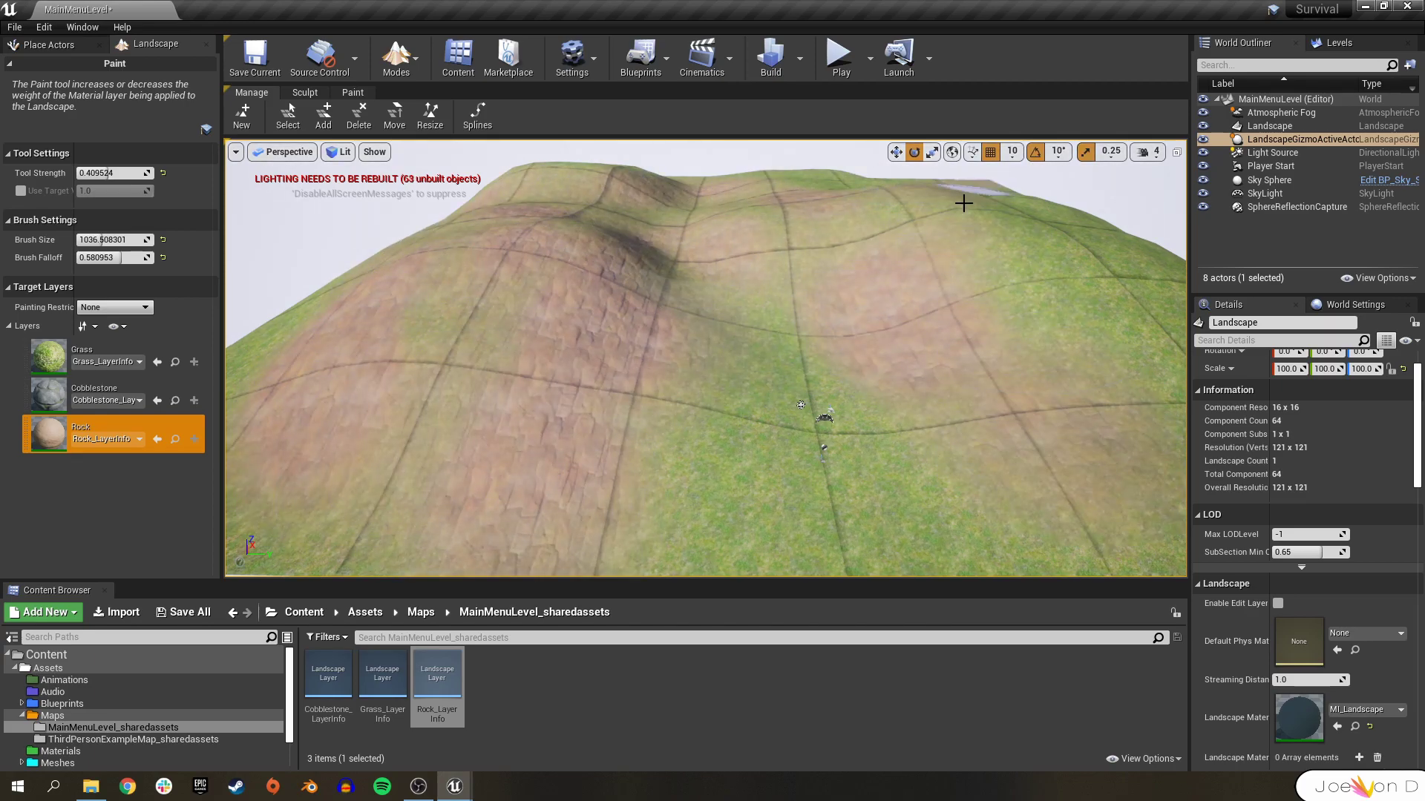
pyautogui.moveTo(964, 203); pyautogui.dragTo(846, 270, button='right')
pyautogui.moveTo(846, 270)
pyautogui.mouseDown()
pyautogui.moveTo(643, 430)
pyautogui.moveTo(327, 437)
pyautogui.mouseUp()
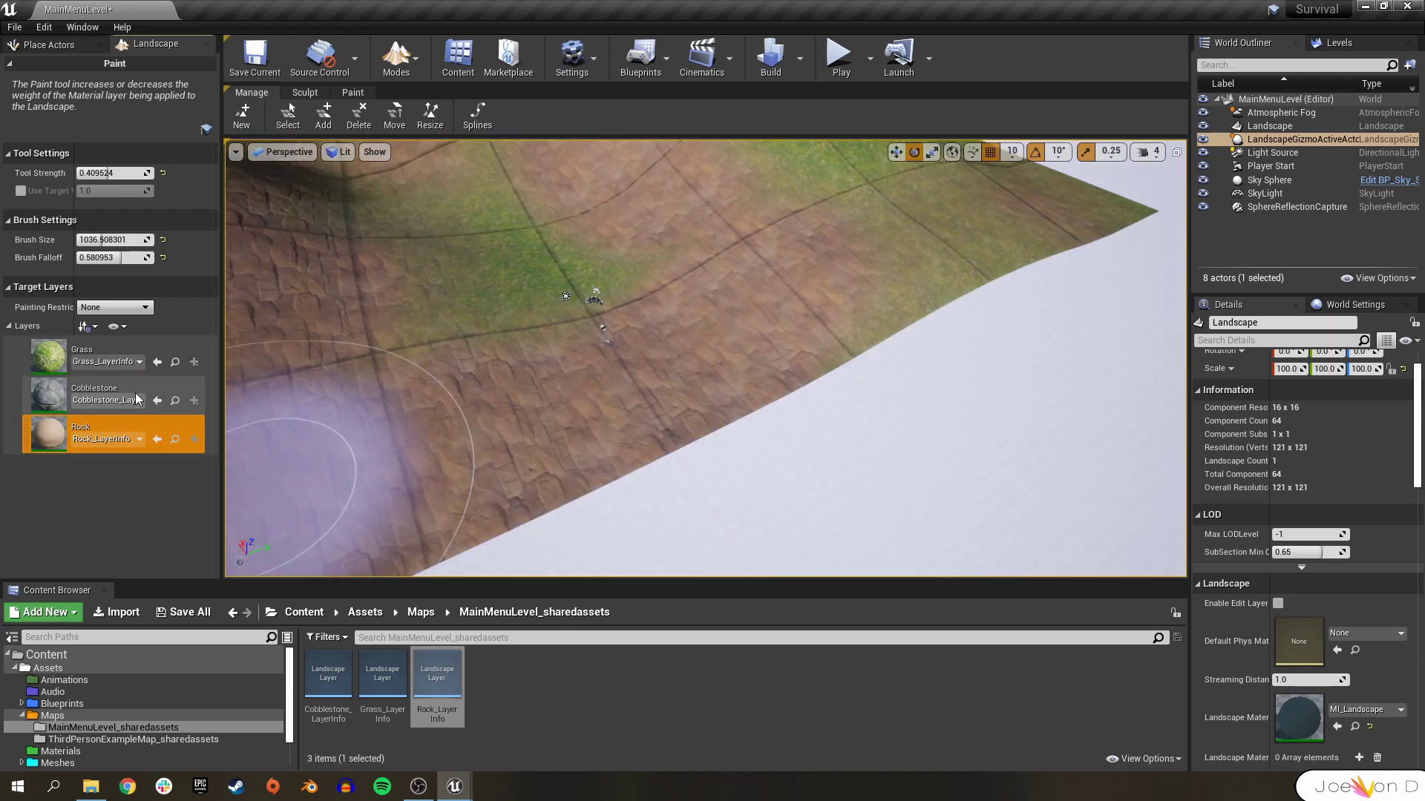
# Paint the Cobblestone layer on the ground around the Player Start, near the landscape's edge
pyautogui.click(136, 395)
pyautogui.moveTo(632, 302)
pyautogui.mouseDown()
pyautogui.moveTo(548, 368)
pyautogui.moveTo(519, 305)
pyautogui.moveTo(805, 325)
pyautogui.moveTo(652, 388)
pyautogui.mouseUp()
pyautogui.moveTo(653, 388); pyautogui.dragTo(519, 326, button='right')
# Paint the Grass layer over rock behind the cobblestone area, and undo the stroke that runs onto the cobblestone
pyautogui.click(104, 355)
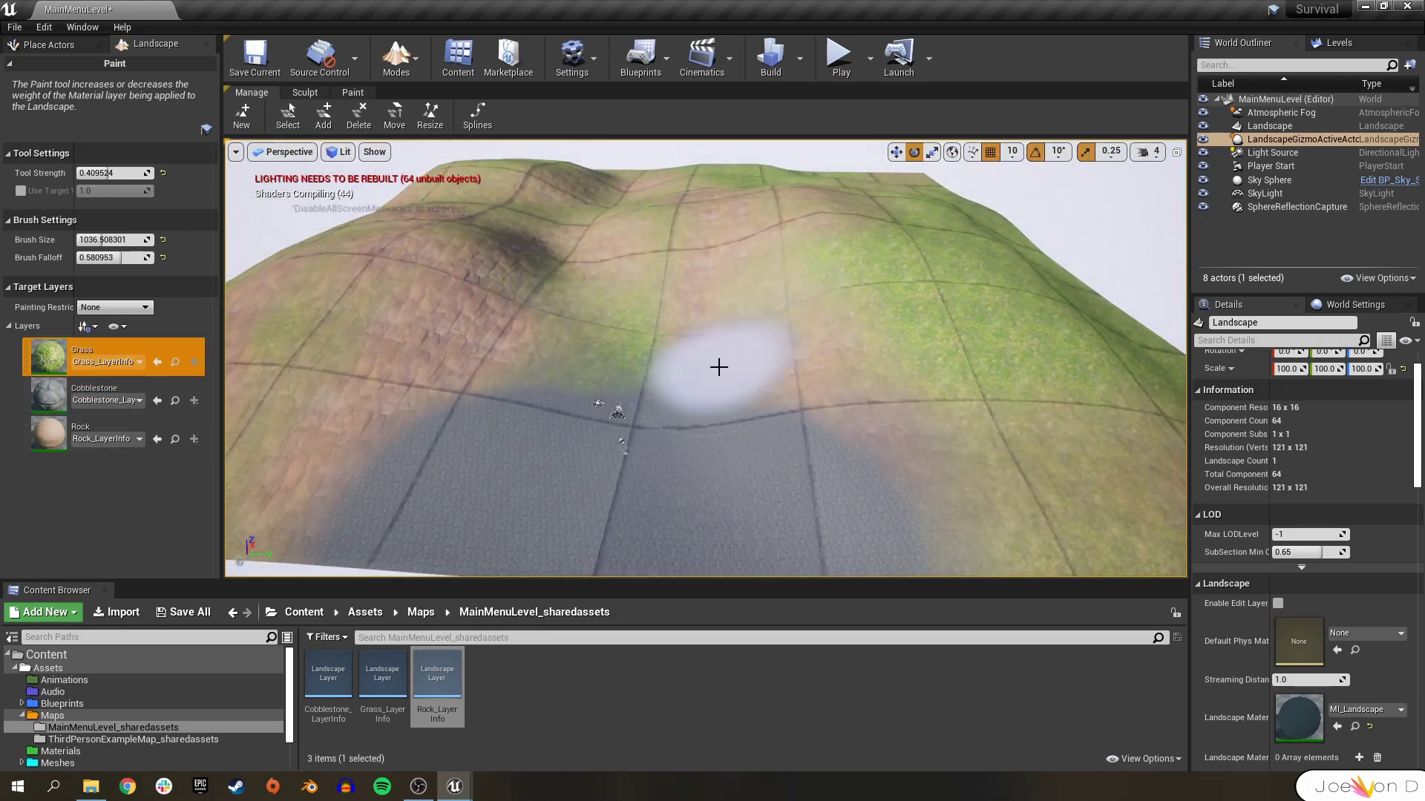
pyautogui.moveTo(719, 366)
pyautogui.mouseDown()
pyautogui.moveTo(665, 333)
pyautogui.moveTo(414, 258)
pyautogui.moveTo(446, 202)
pyautogui.moveTo(296, 398)
pyautogui.moveTo(492, 423)
pyautogui.mouseUp()
pyautogui.hotkey('ctrl', 'z')
pyautogui.moveTo(780, 356); pyautogui.dragTo(779, 438, button='right')
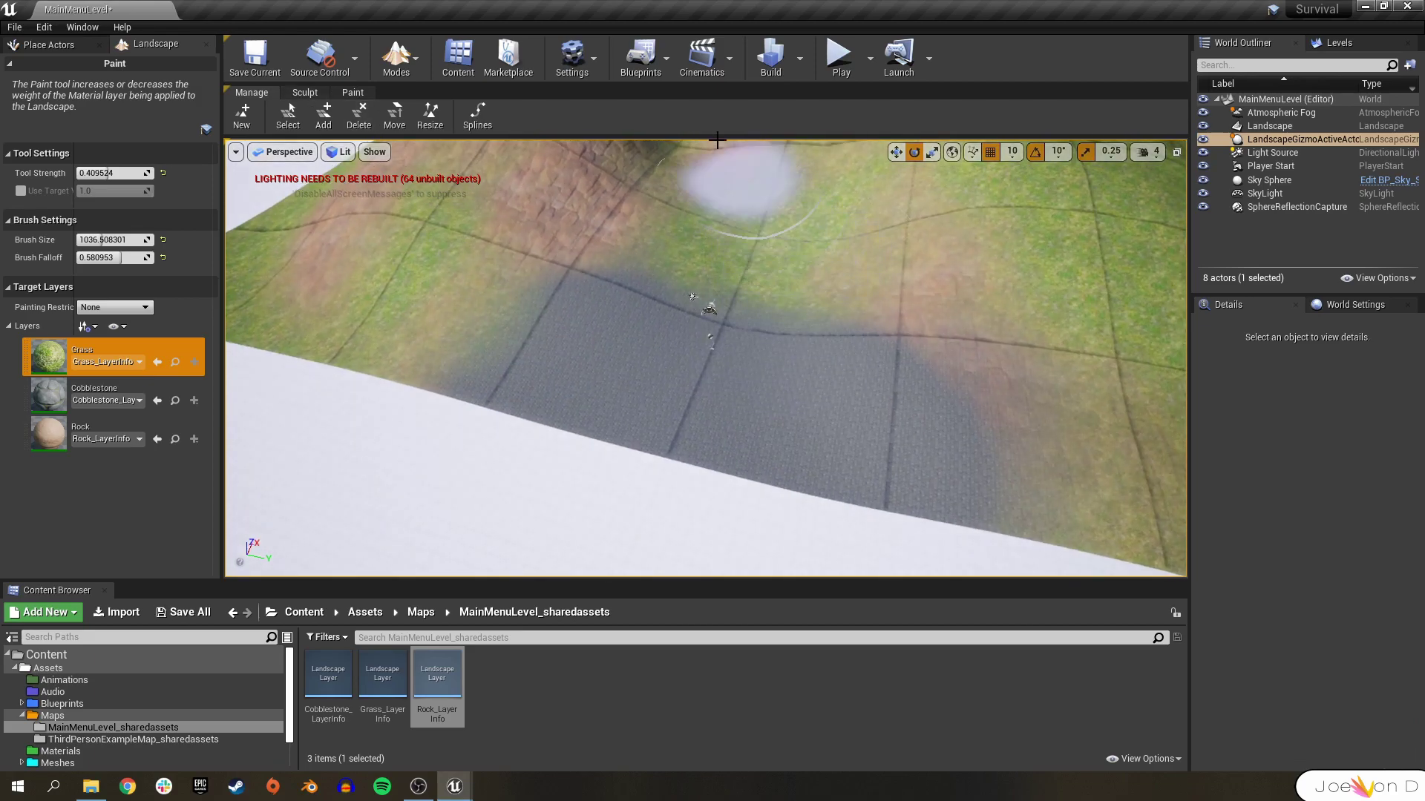
pyautogui.moveTo(687, 290); pyautogui.dragTo(687, 164, button='right')
# Switch to Foliage mode and open the flora meshes folder of NaturePackage
pyautogui.click(386, 63)
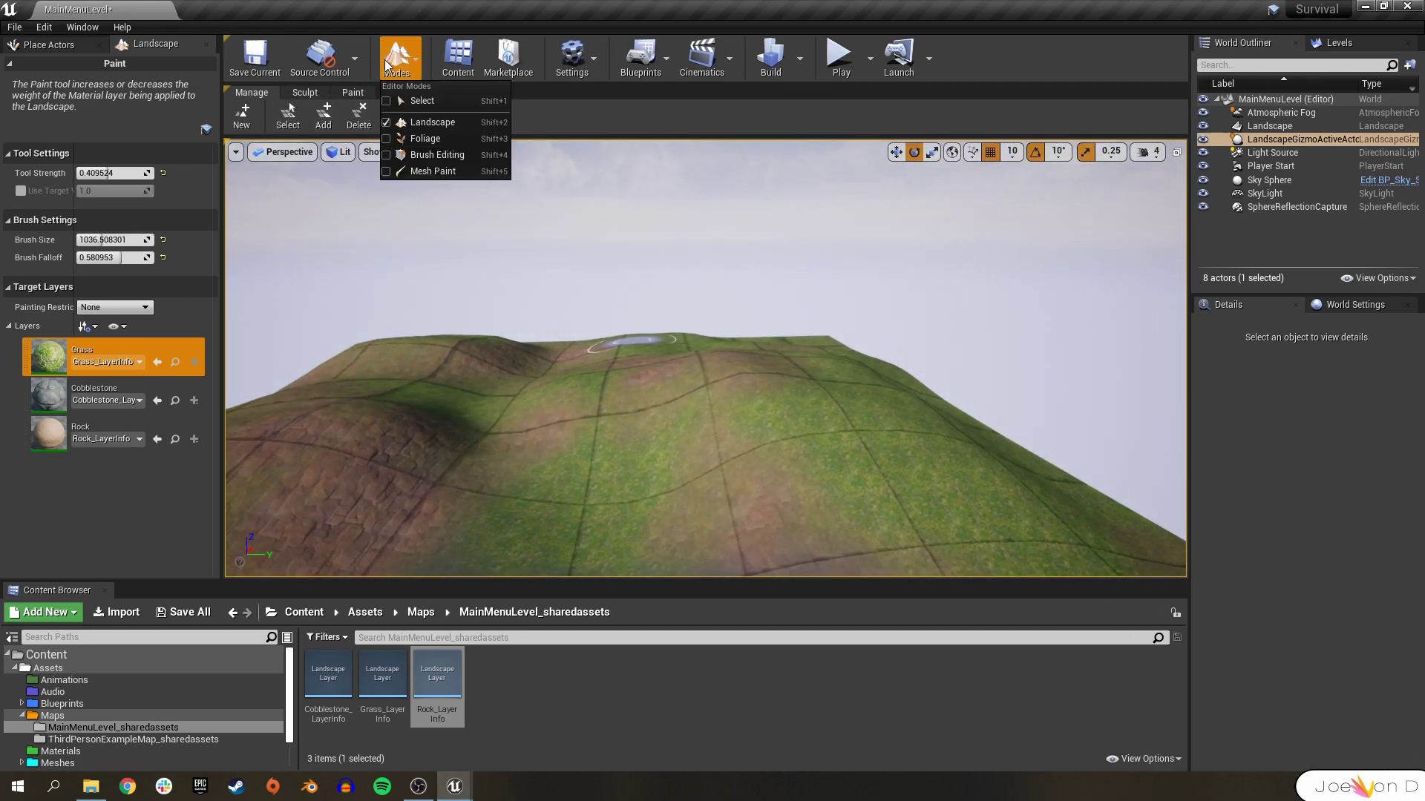
pyautogui.click(426, 138)
pyautogui.scroll(-1, 119, 746)
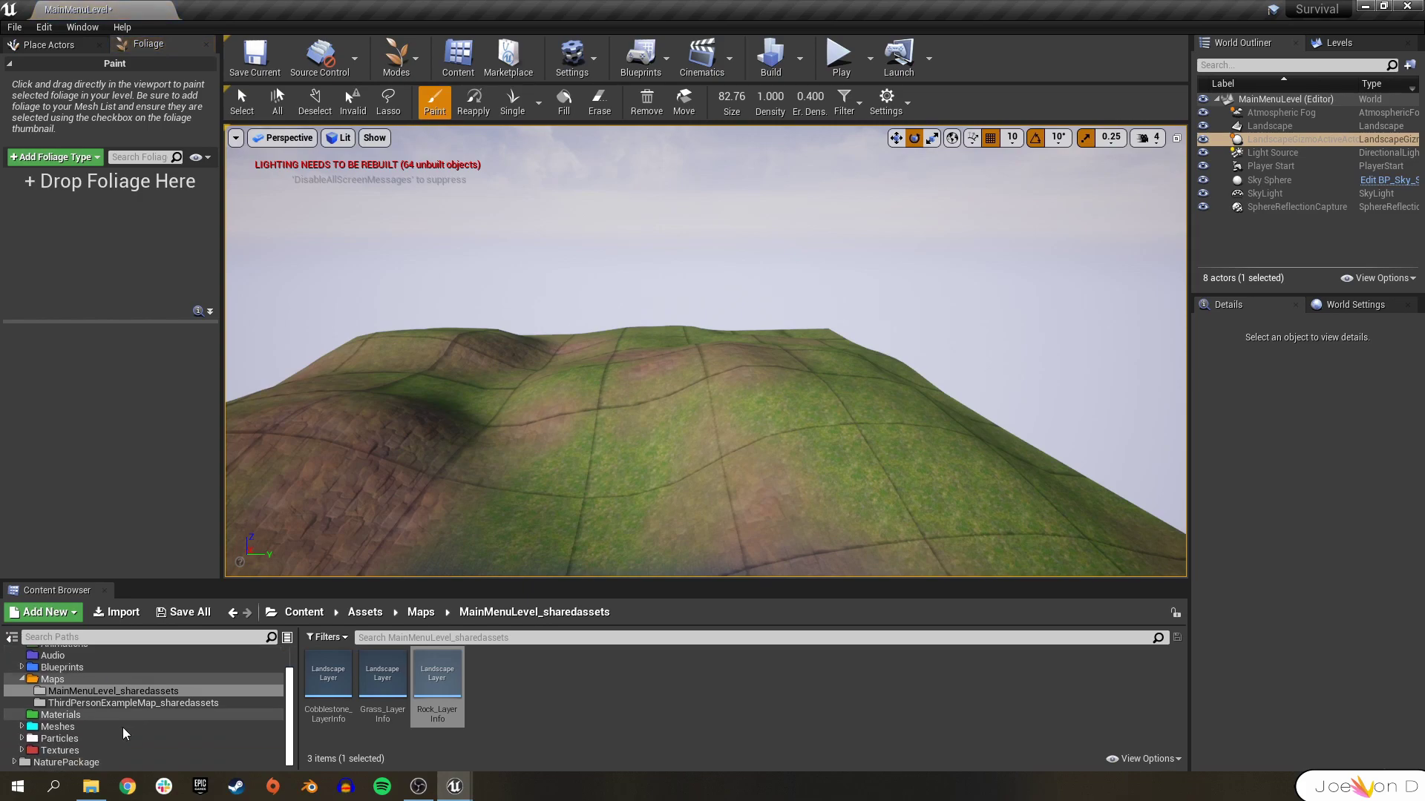
pyautogui.click(87, 765)
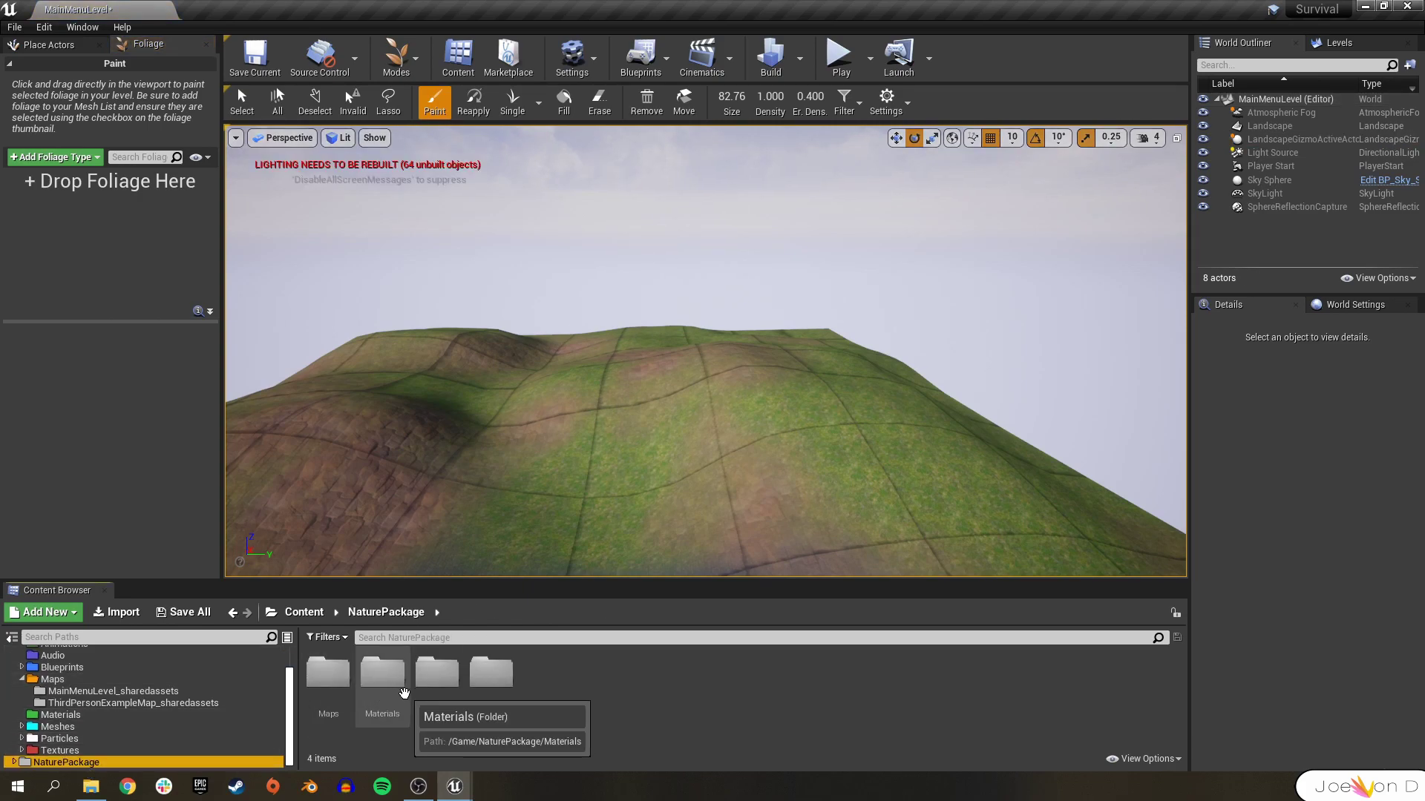
pyautogui.doubleClick(436, 671)
pyautogui.doubleClick(382, 671)
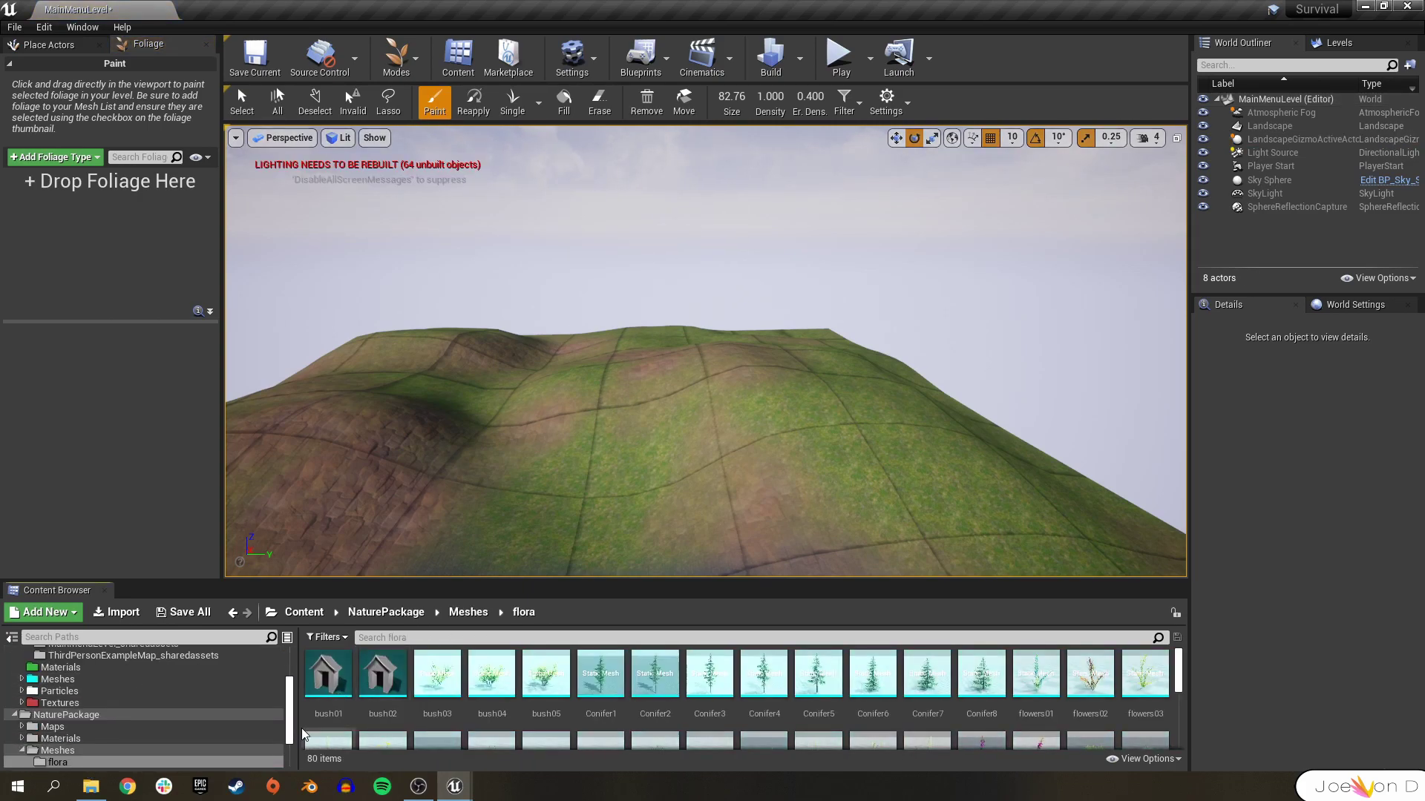
# Add bush01, Conifer2, Conifer3, Conifer7 and Conifer8 as foliage types
pyautogui.moveTo(328, 674); pyautogui.dragTo(185, 400)
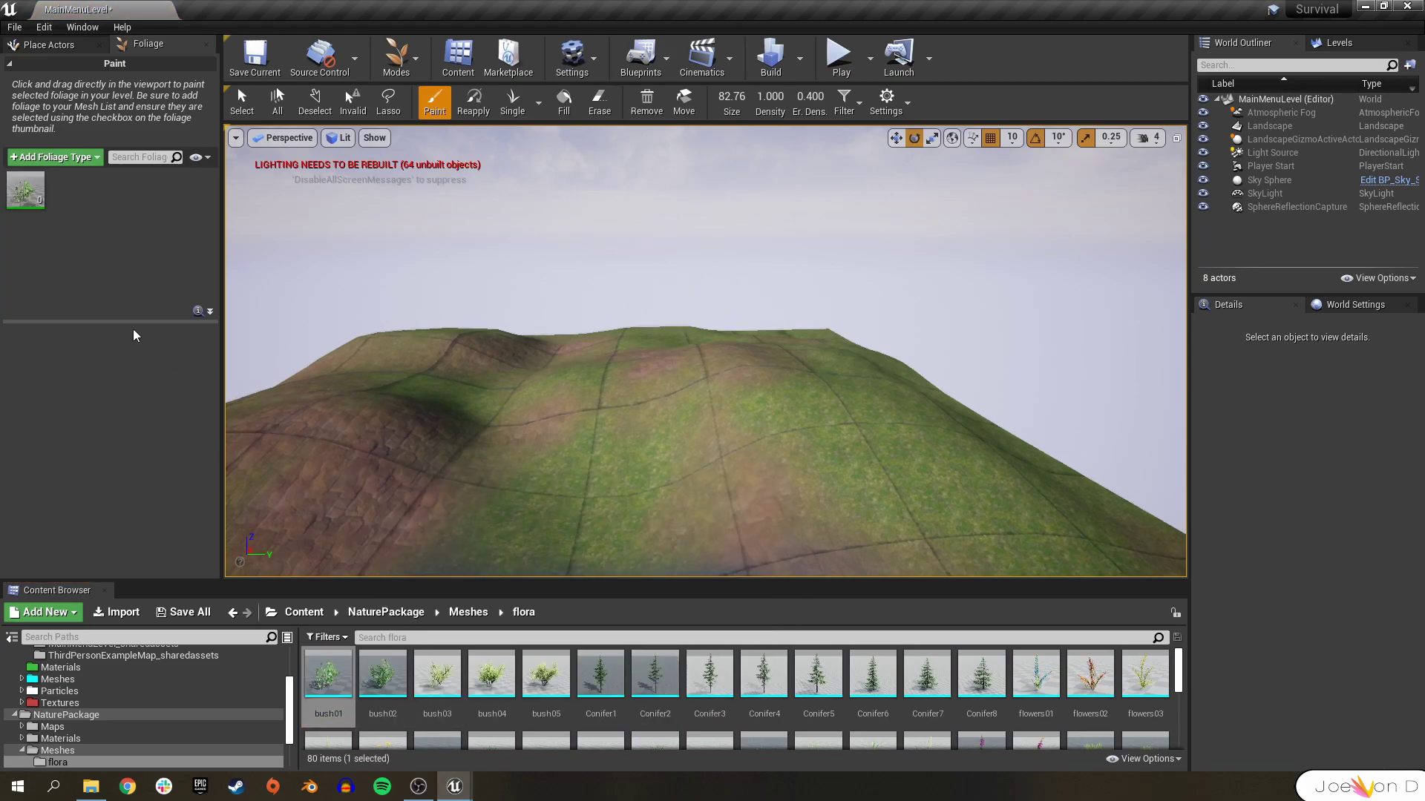
pyautogui.moveTo(643, 691); pyautogui.dragTo(108, 310)
pyautogui.moveTo(710, 673); pyautogui.dragTo(211, 293)
pyautogui.moveTo(925, 683); pyautogui.dragTo(208, 341)
pyautogui.moveTo(981, 682); pyautogui.dragTo(200, 334)
# Add the tree meshes Tree08, Tree05_2 and Tree05 as foliage types
pyautogui.scroll(-3, 725, 716)
pyautogui.scroll(-2, 725, 714)
pyautogui.moveTo(710, 696); pyautogui.dragTo(111, 282)
pyautogui.moveTo(441, 693); pyautogui.dragTo(115, 289)
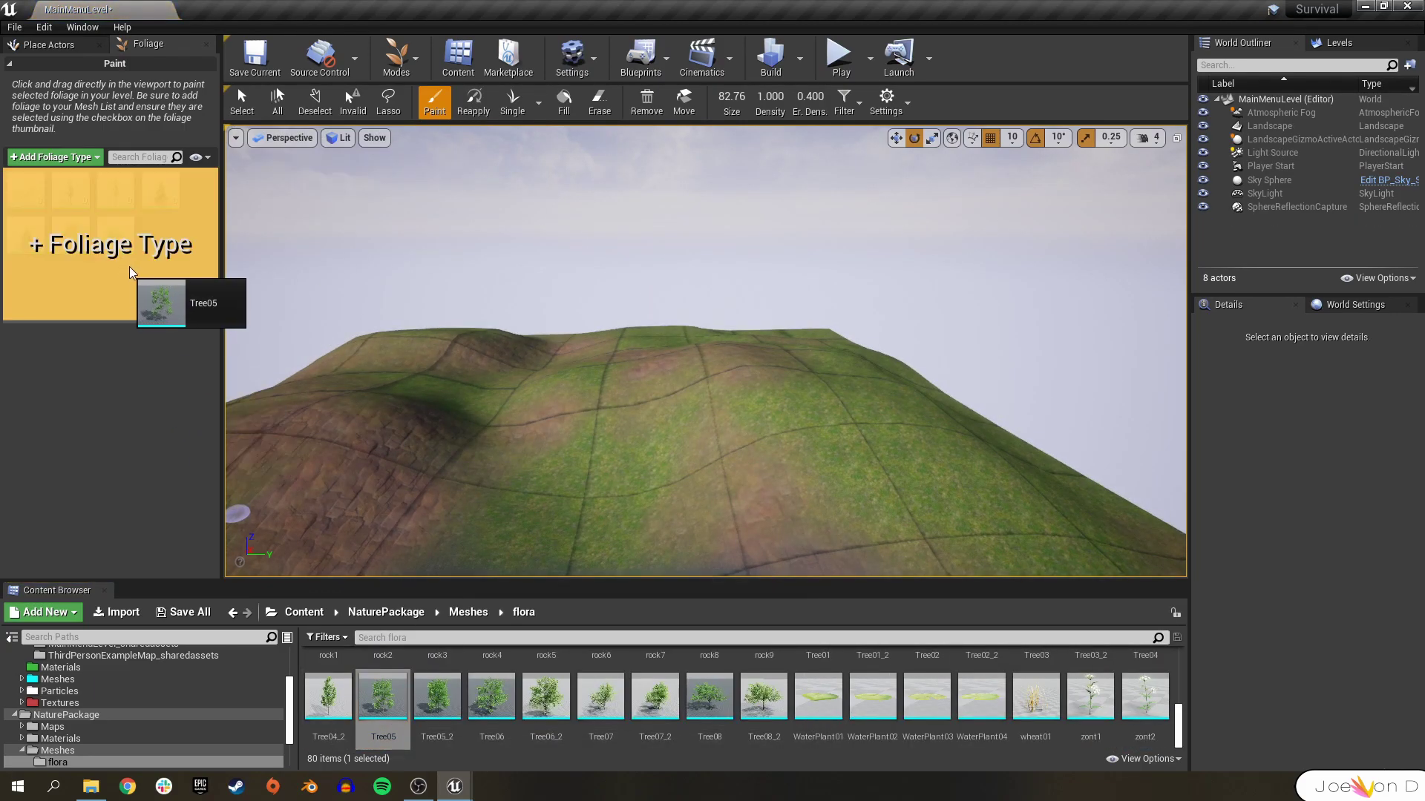
pyautogui.moveTo(130, 273); pyautogui.dragTo(132, 274)
# Add two of the rock meshes from the flora folder as foliage types
pyautogui.scroll(-2, 581, 713)
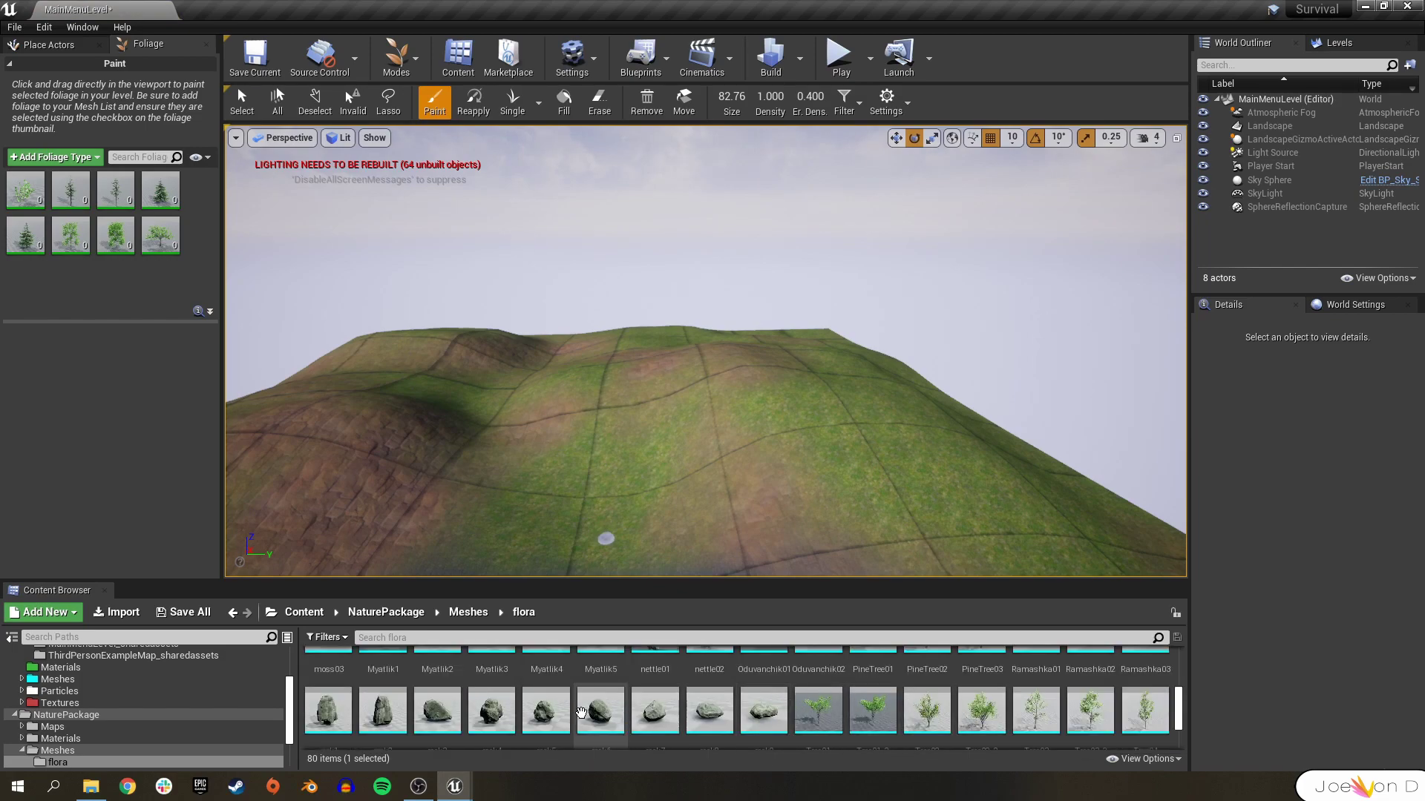
pyautogui.moveTo(581, 713); pyautogui.dragTo(119, 300)
pyautogui.moveTo(654, 711); pyautogui.dragTo(247, 376)
# Add four grass and small plant meshes from the flora folder as foliage types
pyautogui.scroll(3, 846, 712)
pyautogui.moveTo(818, 714); pyautogui.dragTo(165, 281)
pyautogui.moveTo(328, 713); pyautogui.dragTo(136, 270)
pyautogui.scroll(3, 779, 715)
pyautogui.moveTo(779, 715); pyautogui.dragTo(130, 256)
pyautogui.moveTo(836, 739); pyautogui.dragTo(131, 259)
# Add flowers03, flowers01 and flowers02 as foliage types
pyautogui.scroll(1, 566, 703)
pyautogui.moveTo(1139, 686); pyautogui.dragTo(127, 296)
pyautogui.moveTo(1035, 683); pyautogui.dragTo(134, 282)
pyautogui.moveTo(1090, 673); pyautogui.dragTo(142, 271)
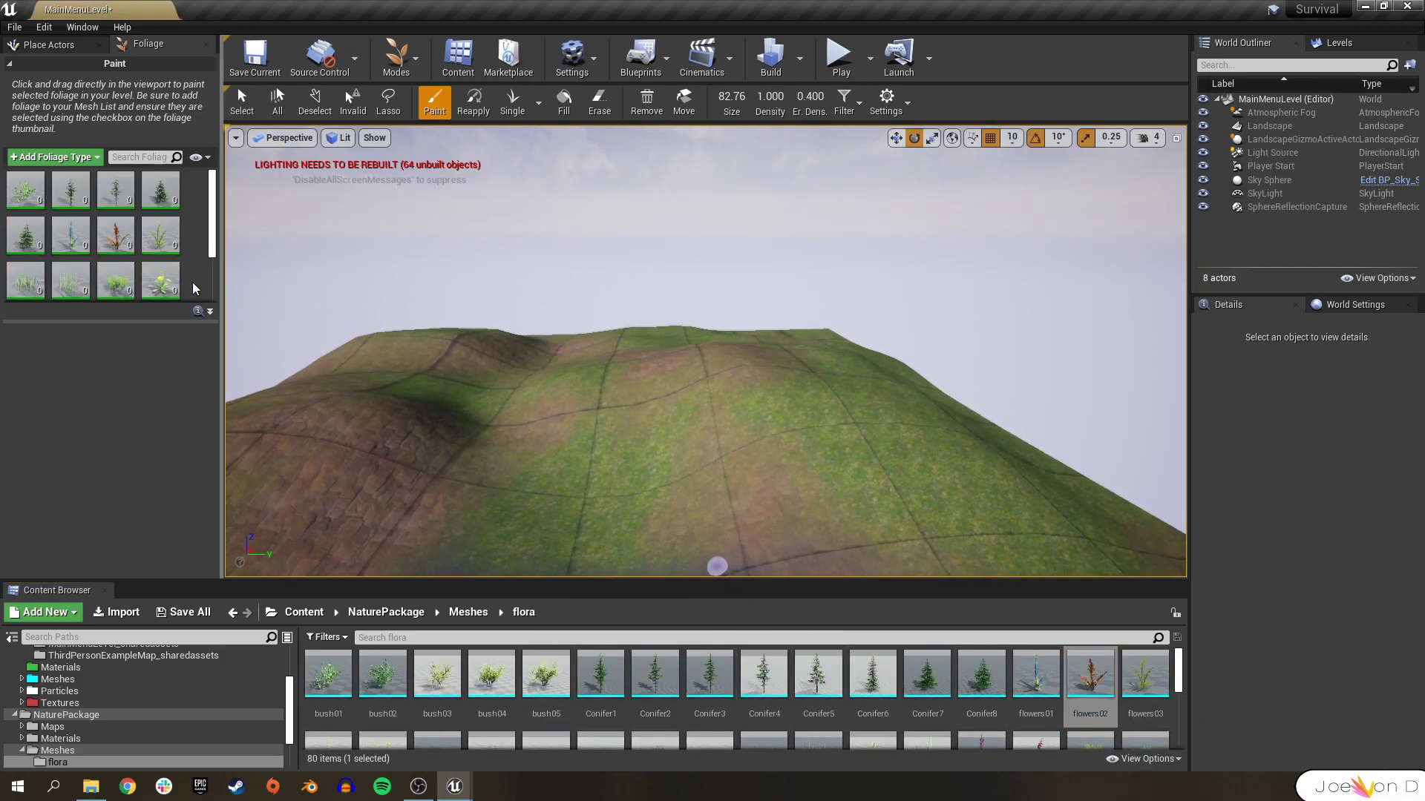
# Select all the foliage types in the palette, starting from bush01
pyautogui.click(26, 200)
pyautogui.scroll(-2, 64, 195)
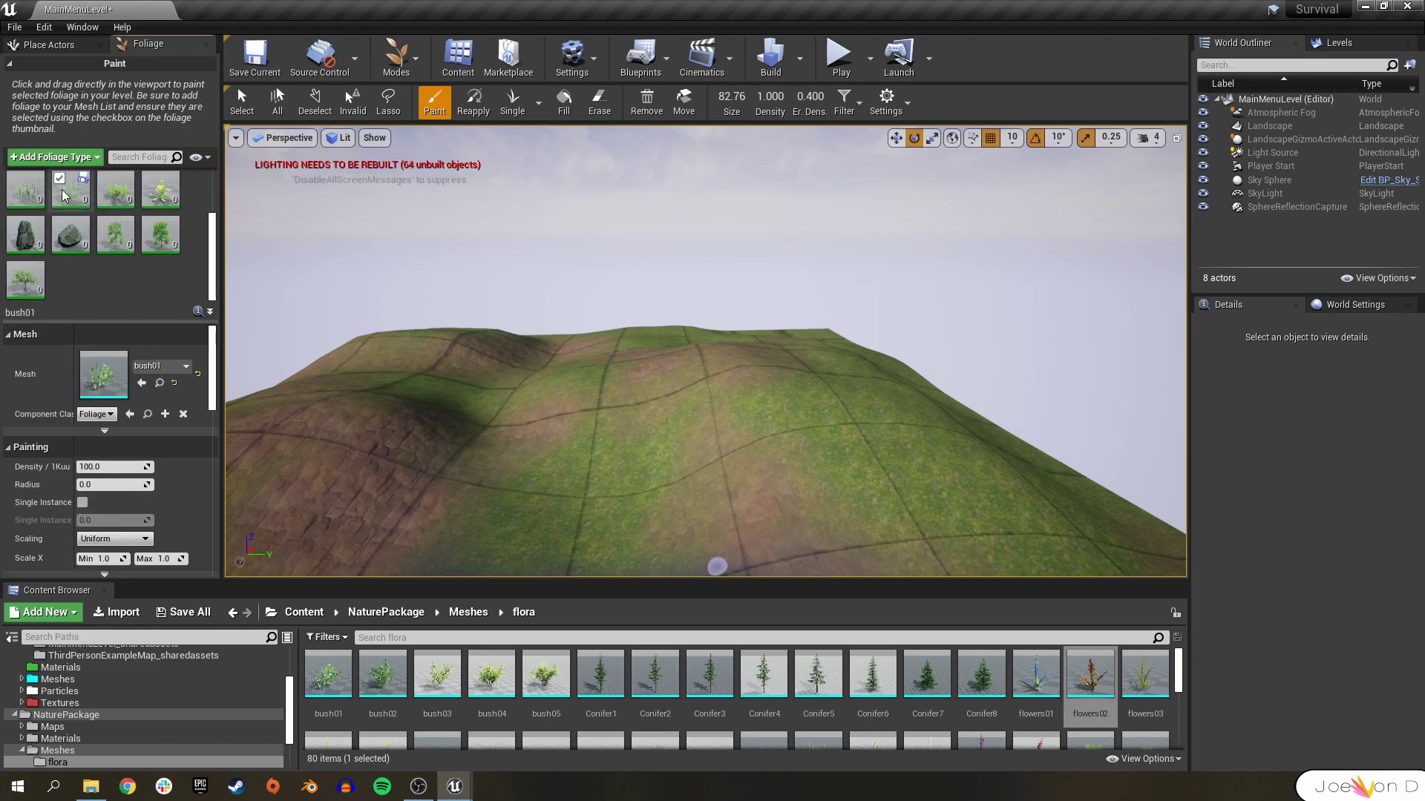
pyautogui.hotkey('ctrl', 'a')
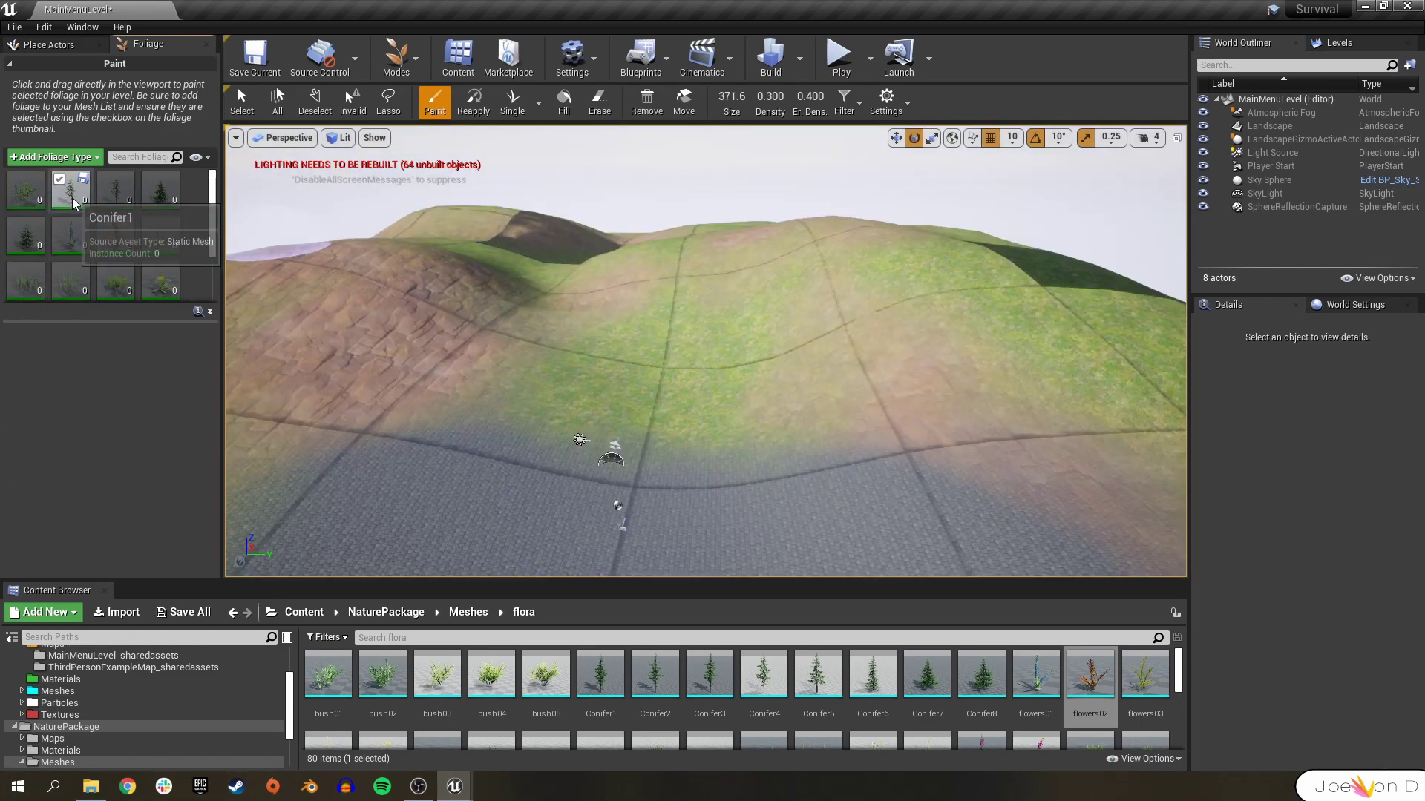
# Turn off Align to Normal for Conifer1 and paint four of these conifers across the hills
pyautogui.click(71, 193)
pyautogui.click(83, 442)
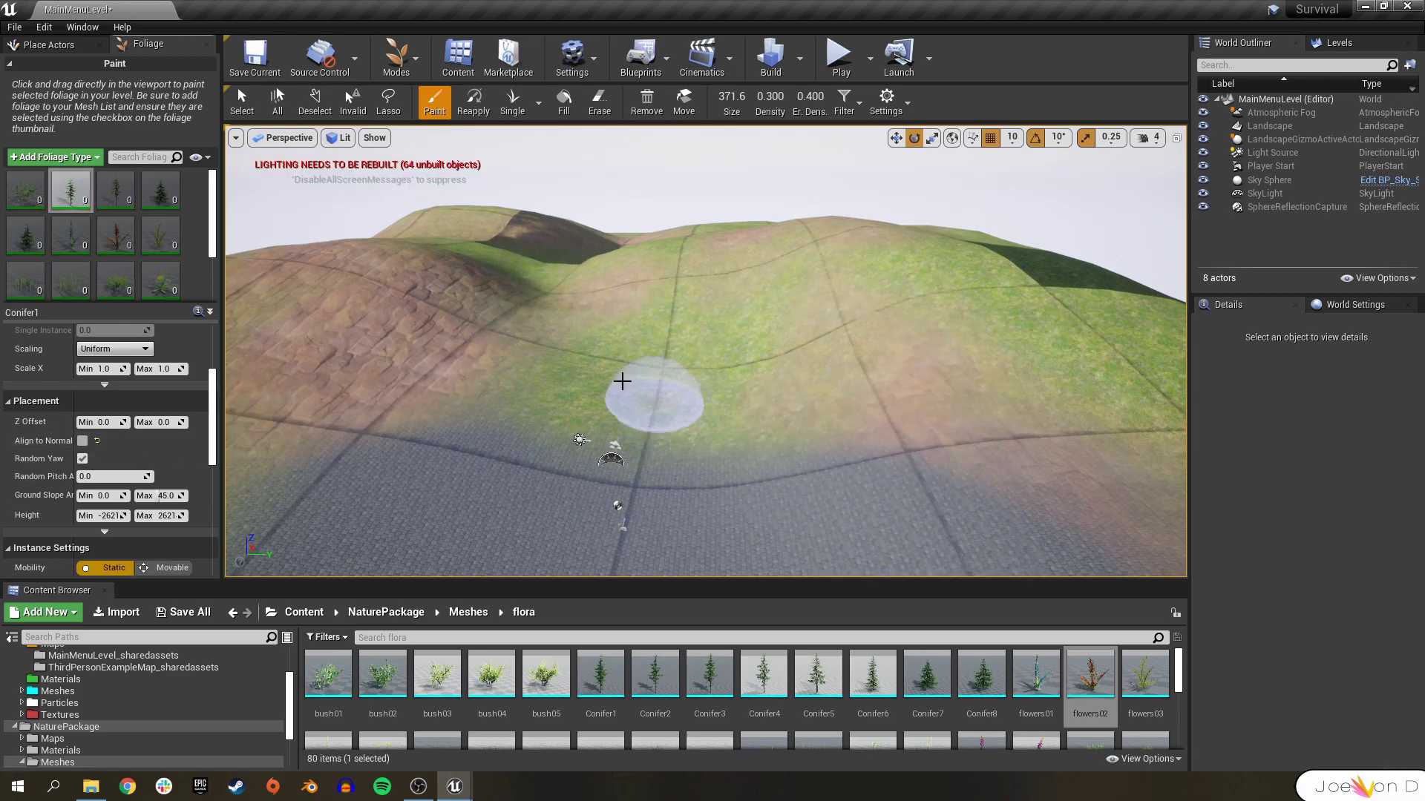
pyautogui.click(627, 359)
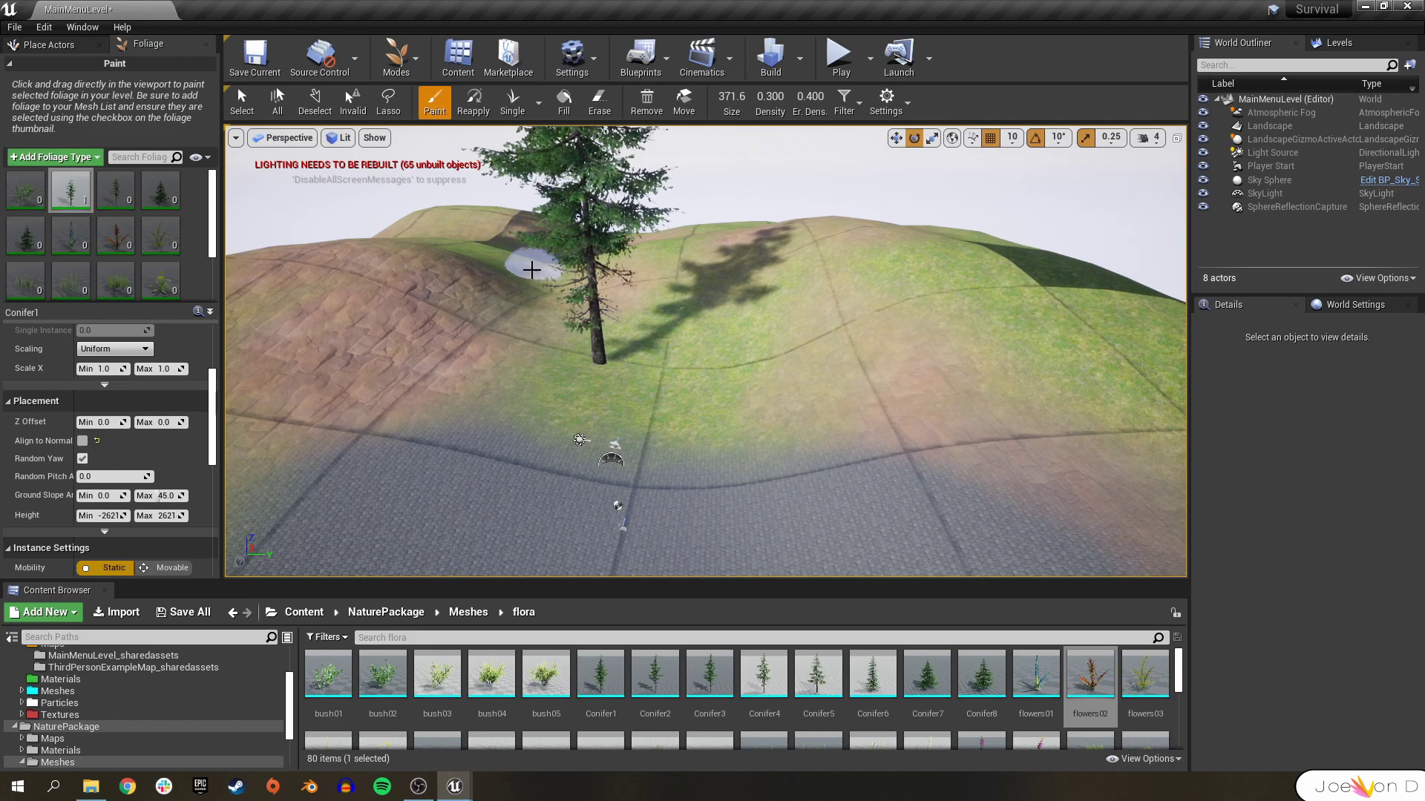
pyautogui.click(981, 276)
pyautogui.moveTo(981, 277); pyautogui.dragTo(992, 251, button='right')
pyautogui.press('e')
pyautogui.moveTo(721, 355); pyautogui.dragTo(725, 374, button='right')
pyautogui.click(733, 400)
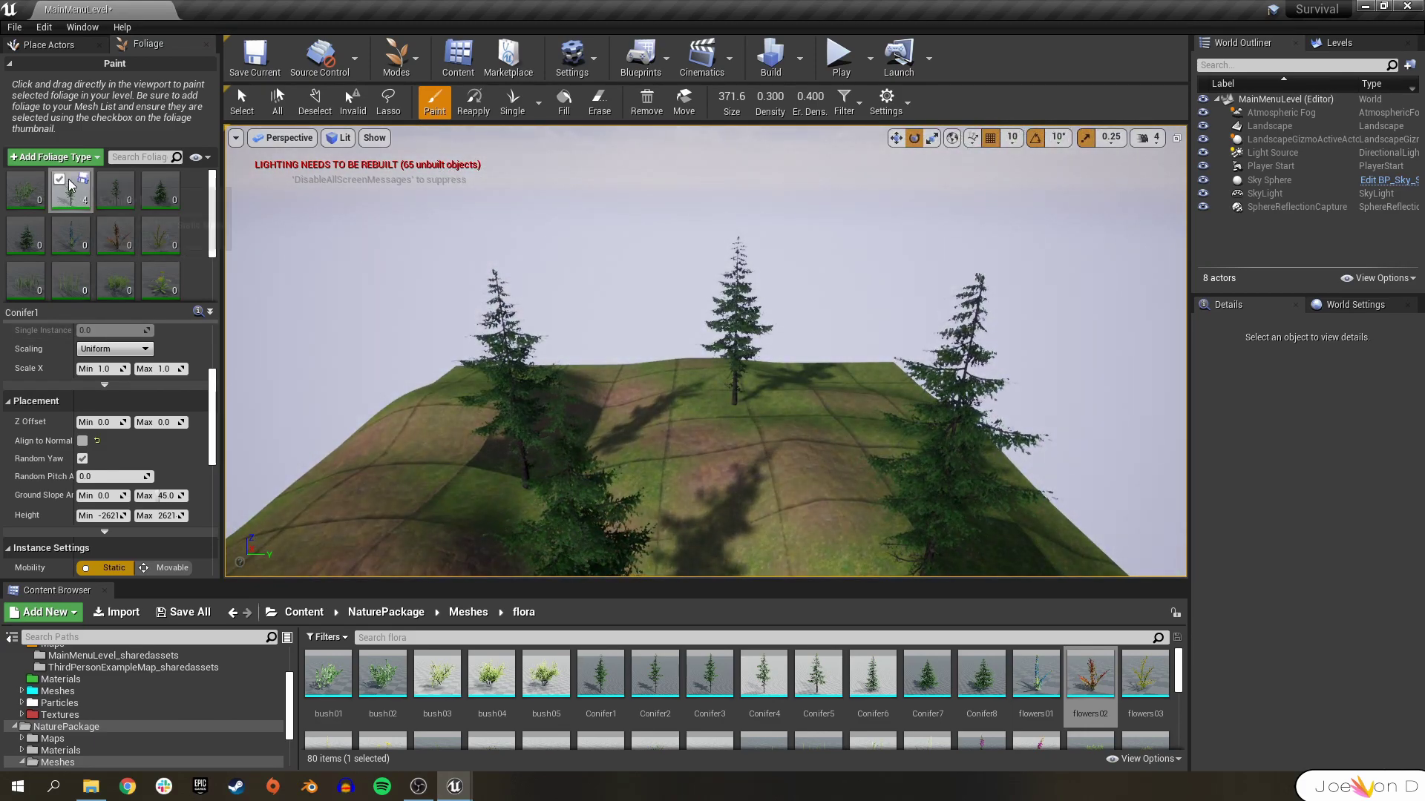
# Turn off Align to Normal for Conifer3 and scatter these conifers between the existing trees and along the landscape's edges
pyautogui.click(115, 190)
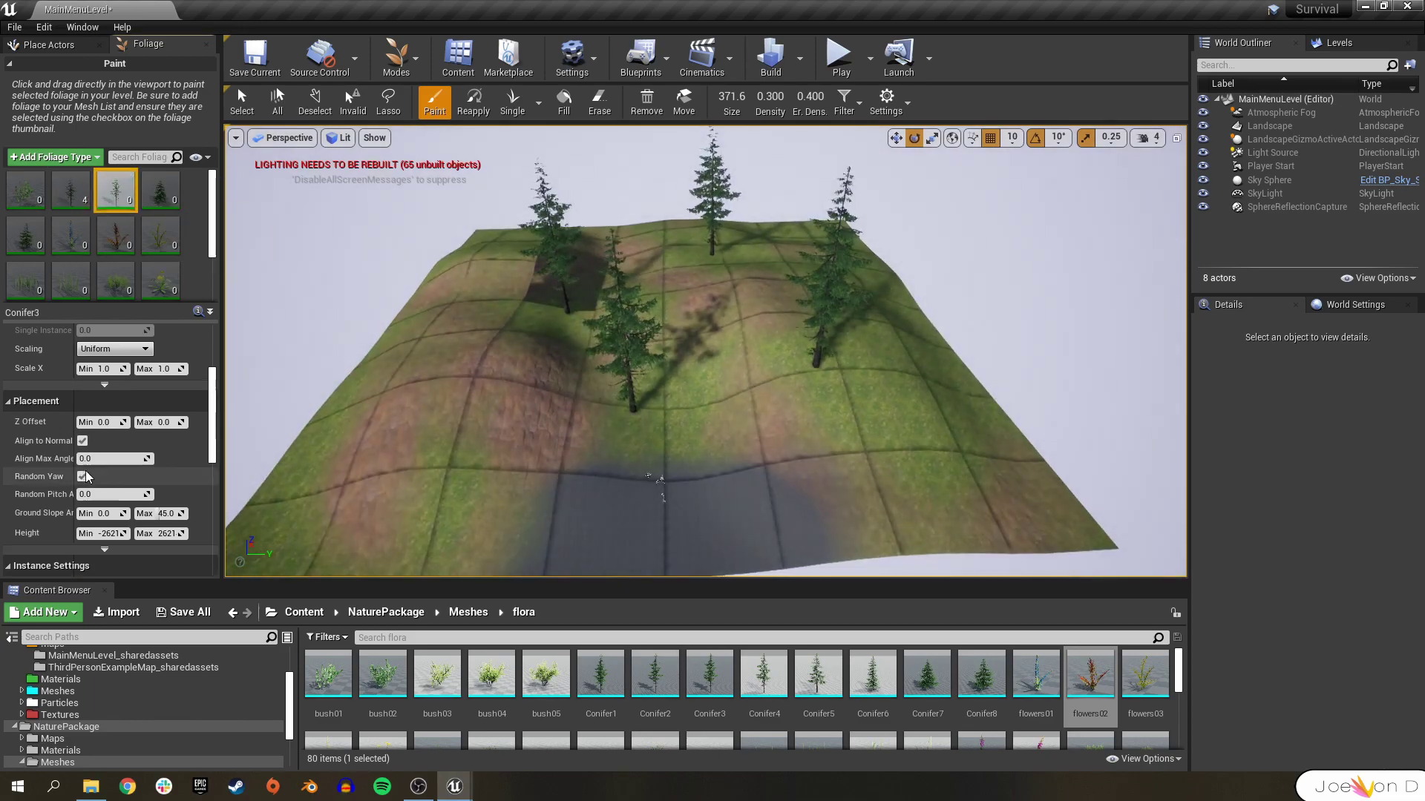
pyautogui.click(82, 441)
pyautogui.scroll(-2, 165, 196)
# Select two of the broadleaf tree types and paint them among the conifers on the front and rear hills
pyautogui.keyDown('ctrl'); pyautogui.click(116, 235); pyautogui.keyUp('ctrl')
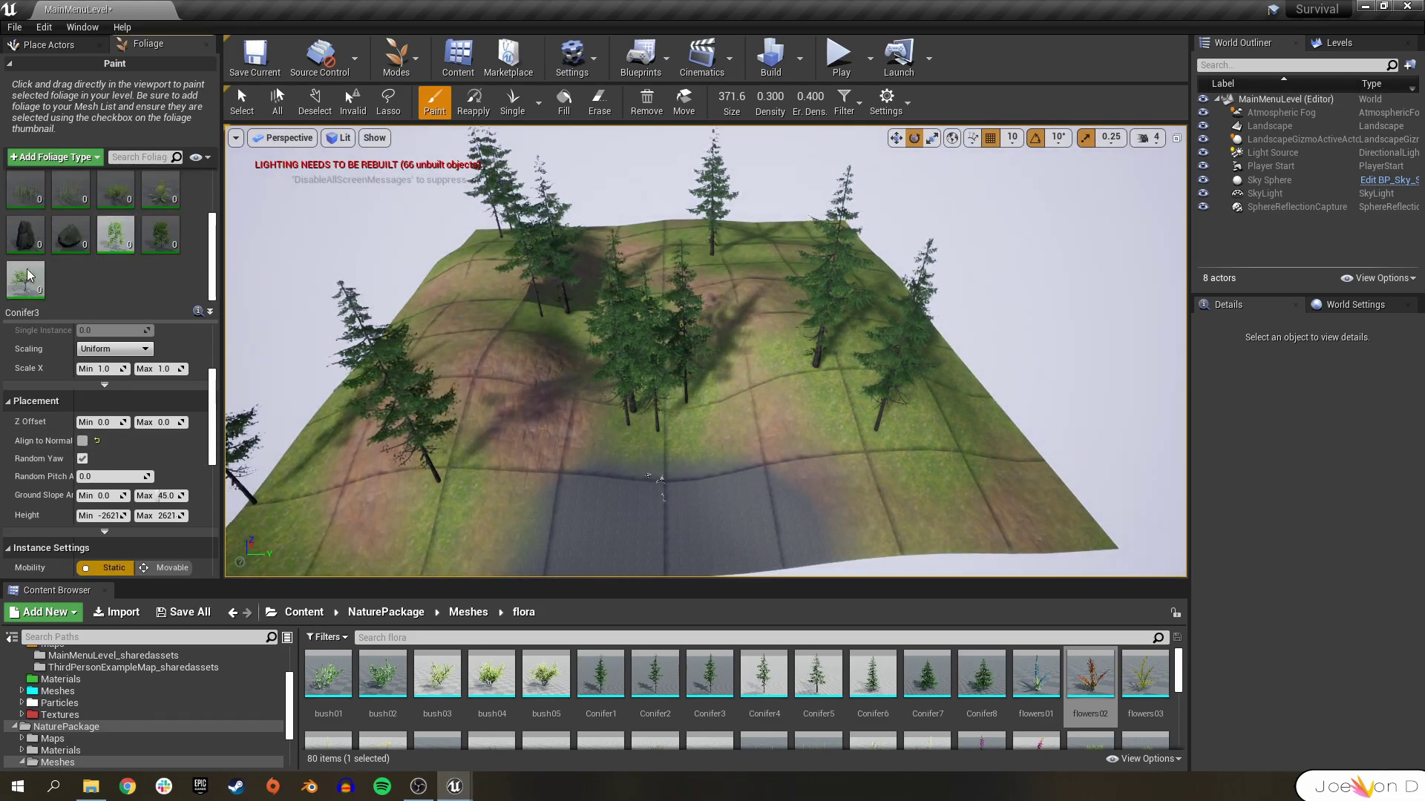
pyautogui.moveTo(588, 332); pyautogui.dragTo(587, 282, button='right')
pyautogui.press('w')
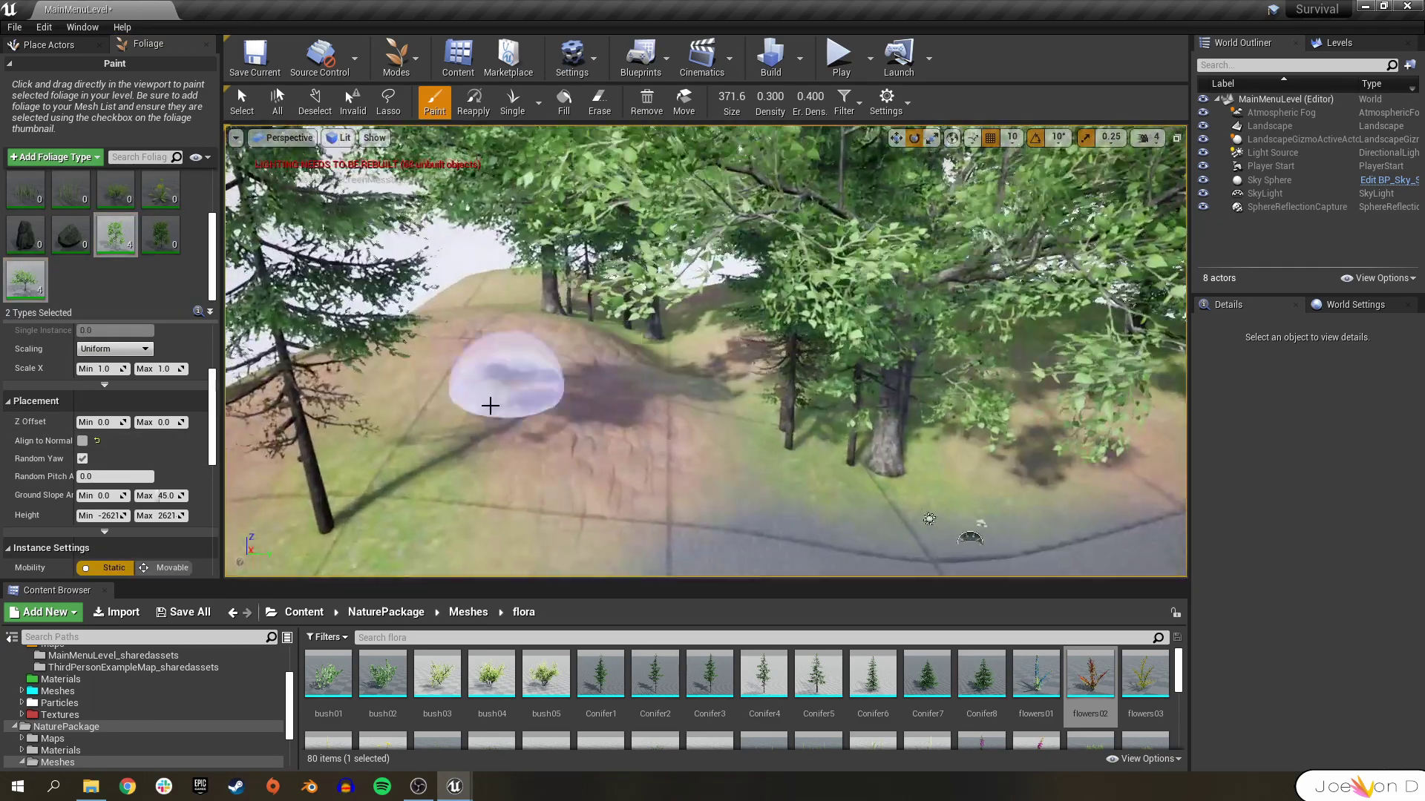
pyautogui.click(450, 456)
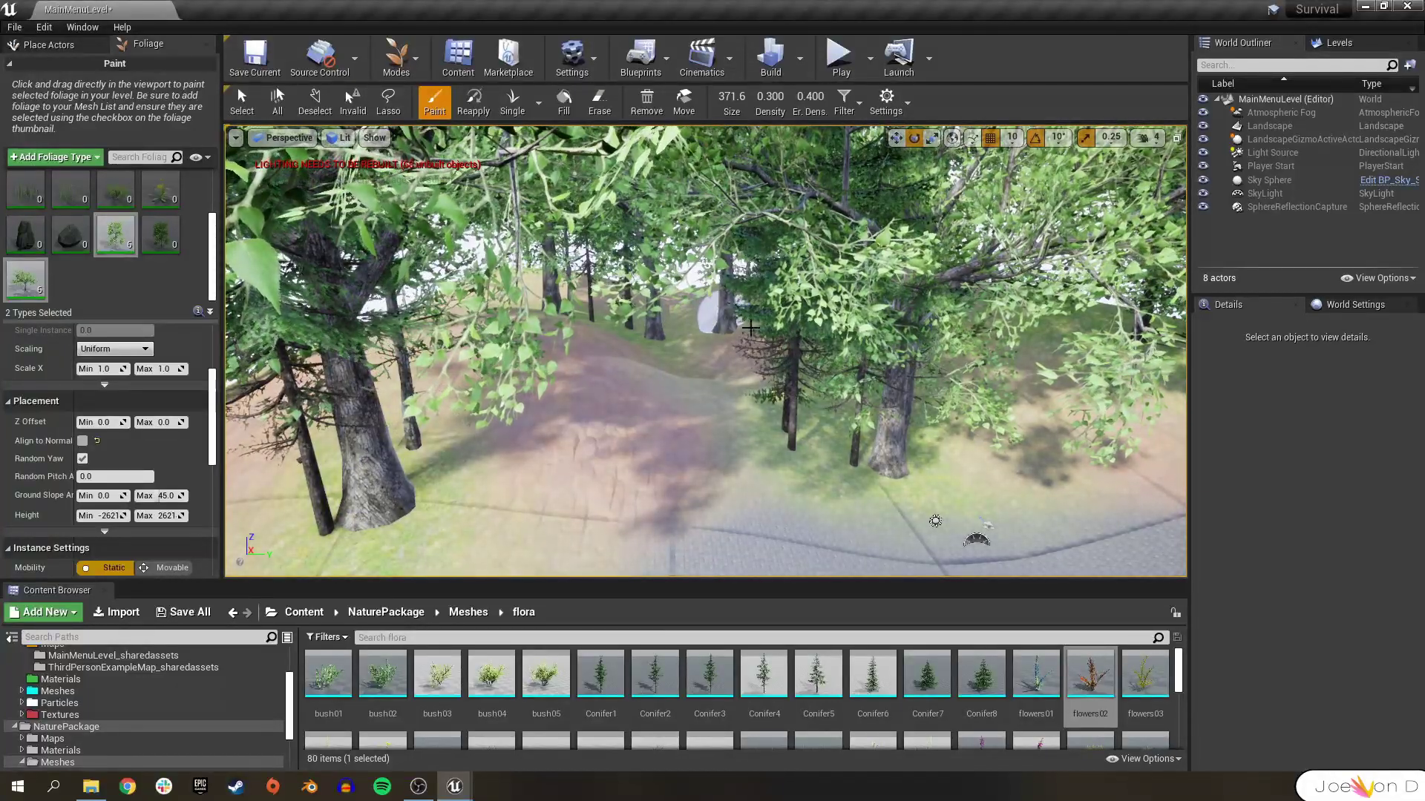
pyautogui.moveTo(765, 334); pyautogui.dragTo(876, 385, button='right')
pyautogui.click(578, 280)
pyautogui.press('s')
pyautogui.moveTo(579, 279)
pyautogui.mouseDown(button='right')
pyautogui.moveTo(490, 230)
pyautogui.moveTo(579, 245)
pyautogui.moveTo(586, 268)
pyautogui.moveTo(579, 252)
pyautogui.mouseUp(button='right')
pyautogui.press('w')
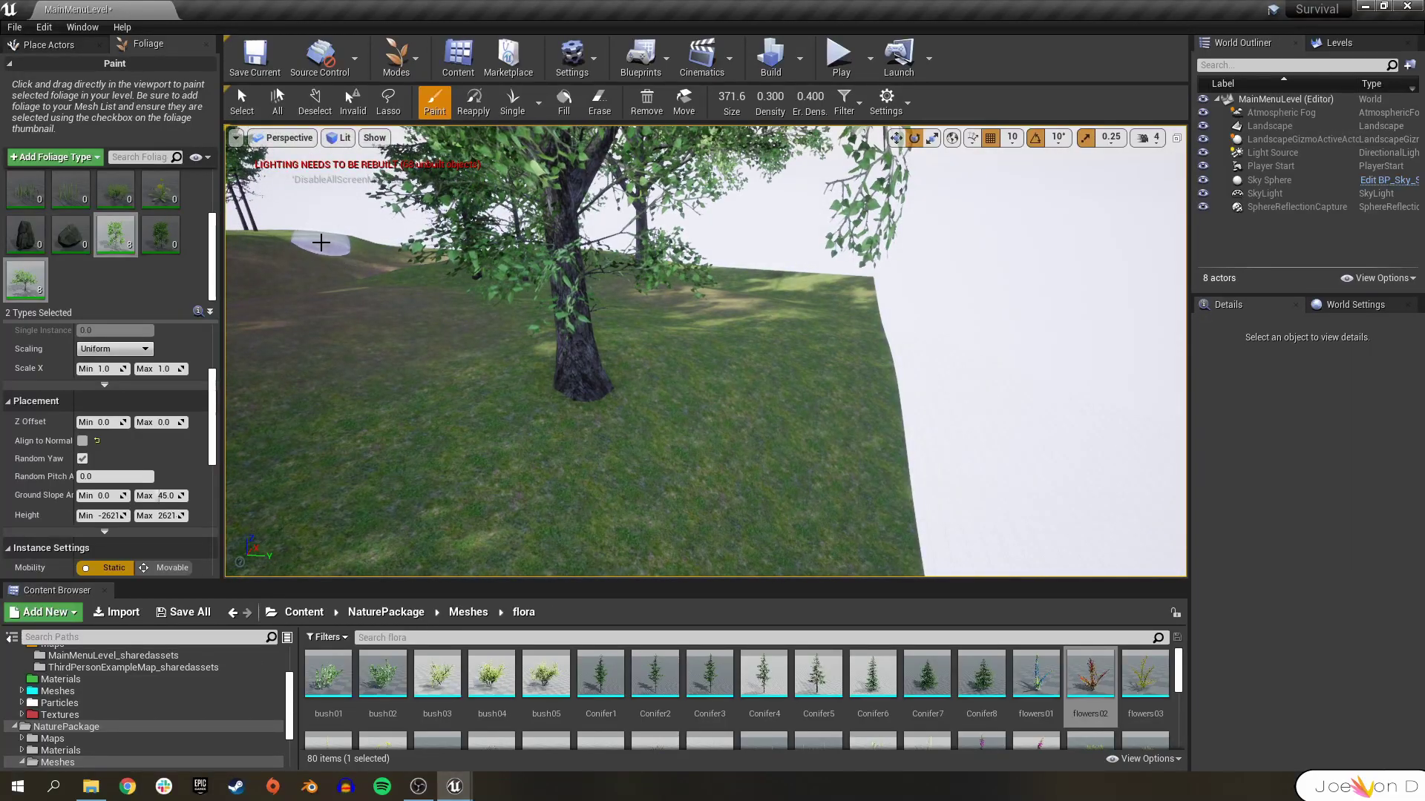
pyautogui.click(478, 342)
pyautogui.scroll(-5, 478, 341)
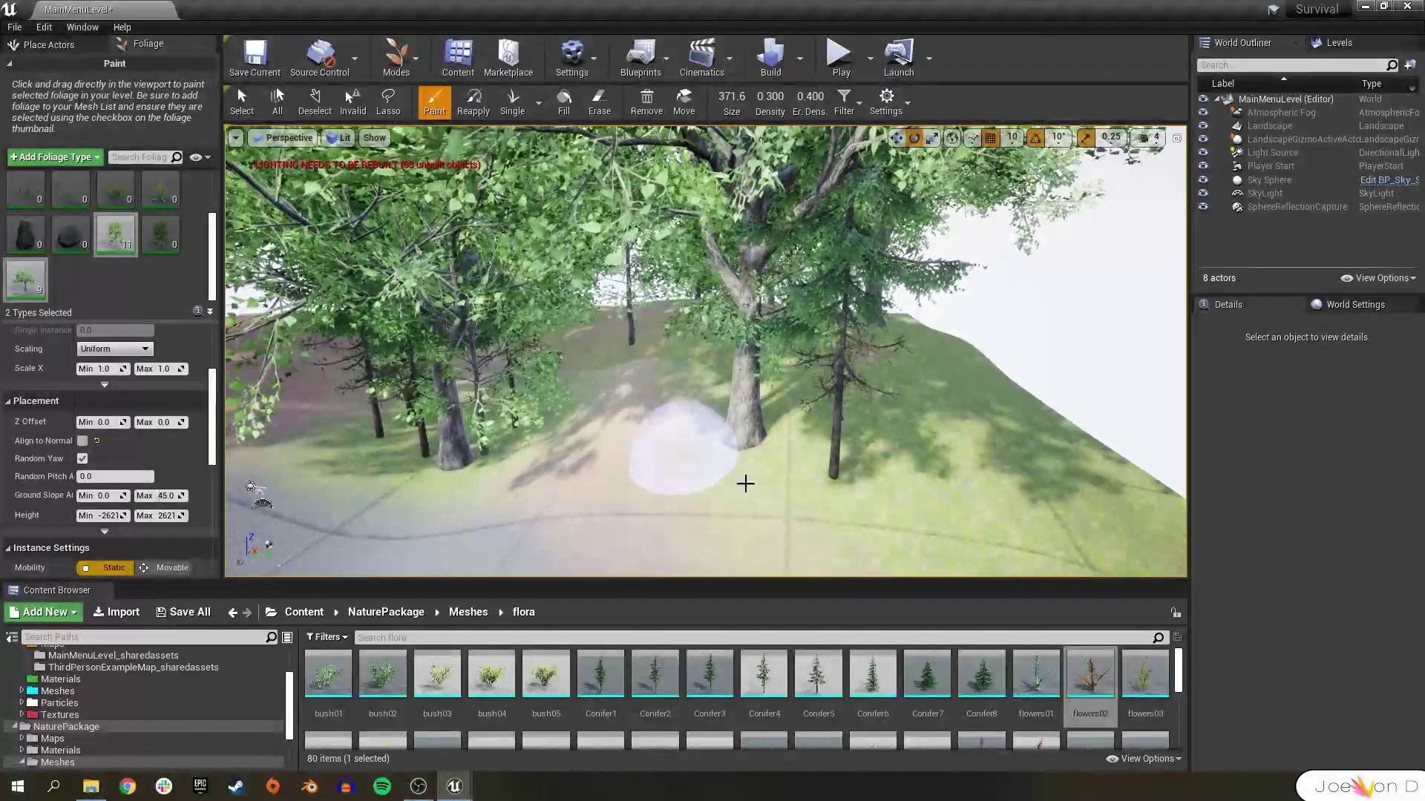
pyautogui.click(746, 484)
pyautogui.click(102, 223)
# Activate the two rock types and scatter rocks over the slopes and the ground in front of the trees
pyautogui.click(12, 223)
pyautogui.click(58, 223)
pyautogui.moveTo(334, 404)
pyautogui.mouseDown()
pyautogui.moveTo(586, 382)
pyautogui.moveTo(798, 439)
pyautogui.mouseUp()
pyautogui.click(719, 486)
pyautogui.press('w')
pyautogui.moveTo(719, 486)
pyautogui.mouseDown(button='right')
pyautogui.moveTo(808, 474)
pyautogui.moveTo(564, 474)
pyautogui.mouseUp(button='right')
pyautogui.click(719, 485)
# Activate the two dense conifer types and paint them among the trees around the rocks
pyautogui.scroll(4, 117, 270)
pyautogui.click(149, 179)
pyautogui.moveTo(451, 229); pyautogui.dragTo(593, 245, button='right')
pyautogui.click(25, 236)
pyautogui.keyDown('ctrl'); pyautogui.click(159, 191); pyautogui.keyUp('ctrl')
pyautogui.click(451, 200)
pyautogui.moveTo(451, 200); pyautogui.dragTo(312, 215, button='right')
pyautogui.press('w')
pyautogui.press('w')
pyautogui.moveTo(593, 341); pyautogui.dragTo(438, 341, button='right')
pyautogui.moveTo(438, 340); pyautogui.dragTo(646, 344)
pyautogui.moveTo(646, 343)
pyautogui.mouseDown(button='right')
pyautogui.moveTo(816, 343)
pyautogui.moveTo(475, 348)
pyautogui.moveTo(593, 345)
pyautogui.mouseUp(button='right')
# Activate the last tree type, erase one of its trees near the front of the scene, and deactivate the type
pyautogui.scroll(-2, 12, 276)
pyautogui.click(13, 269)
pyautogui.keyDown('shift'); pyautogui.click(592, 451); pyautogui.keyUp('shift')
pyautogui.click(13, 269)
pyautogui.scroll(2, 22, 263)
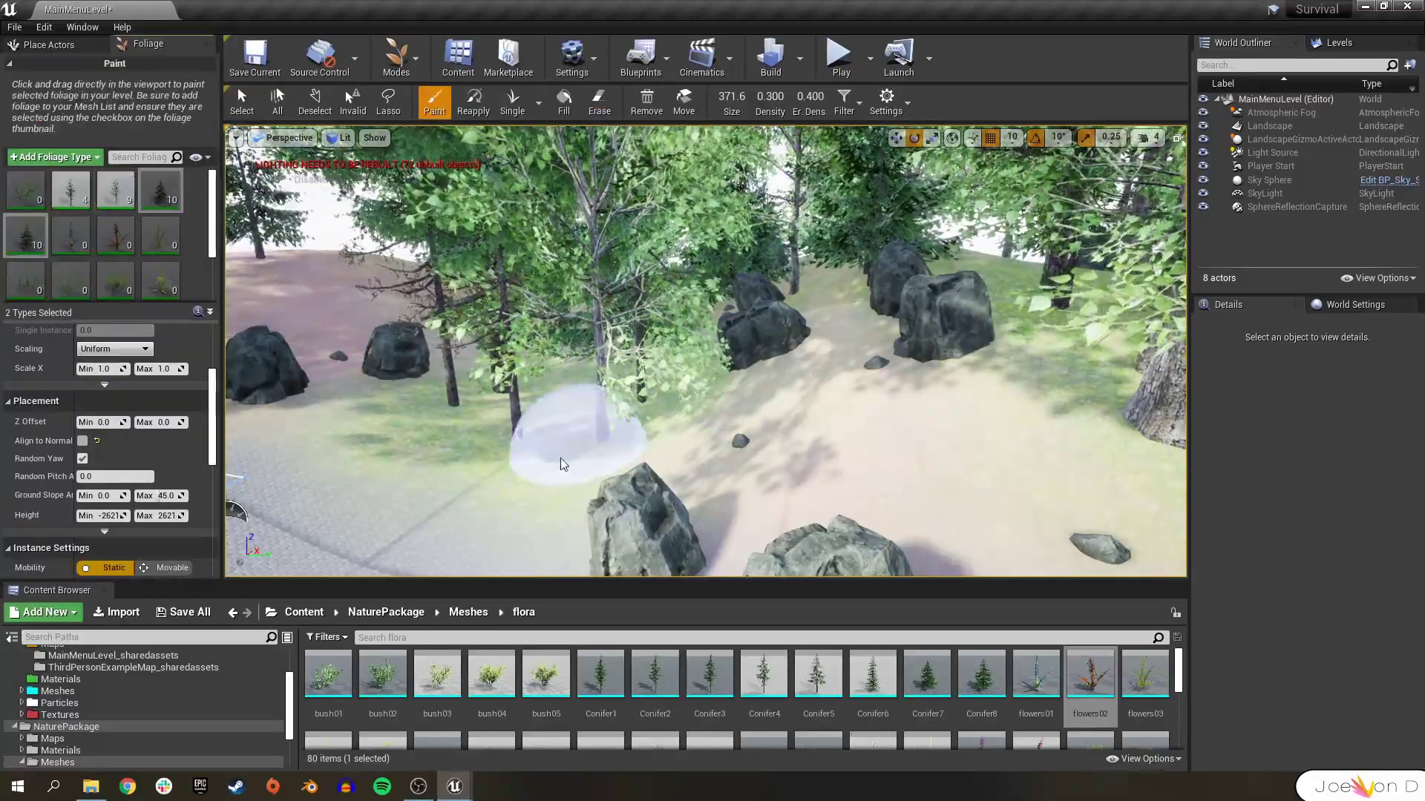
# Toggle the second dense conifer type's activation and erase a dense conifer standing near the front rocks
pyautogui.press('w')
pyautogui.moveTo(540, 464); pyautogui.dragTo(475, 453, button='right')
pyautogui.press('w')
pyautogui.click(14, 223)
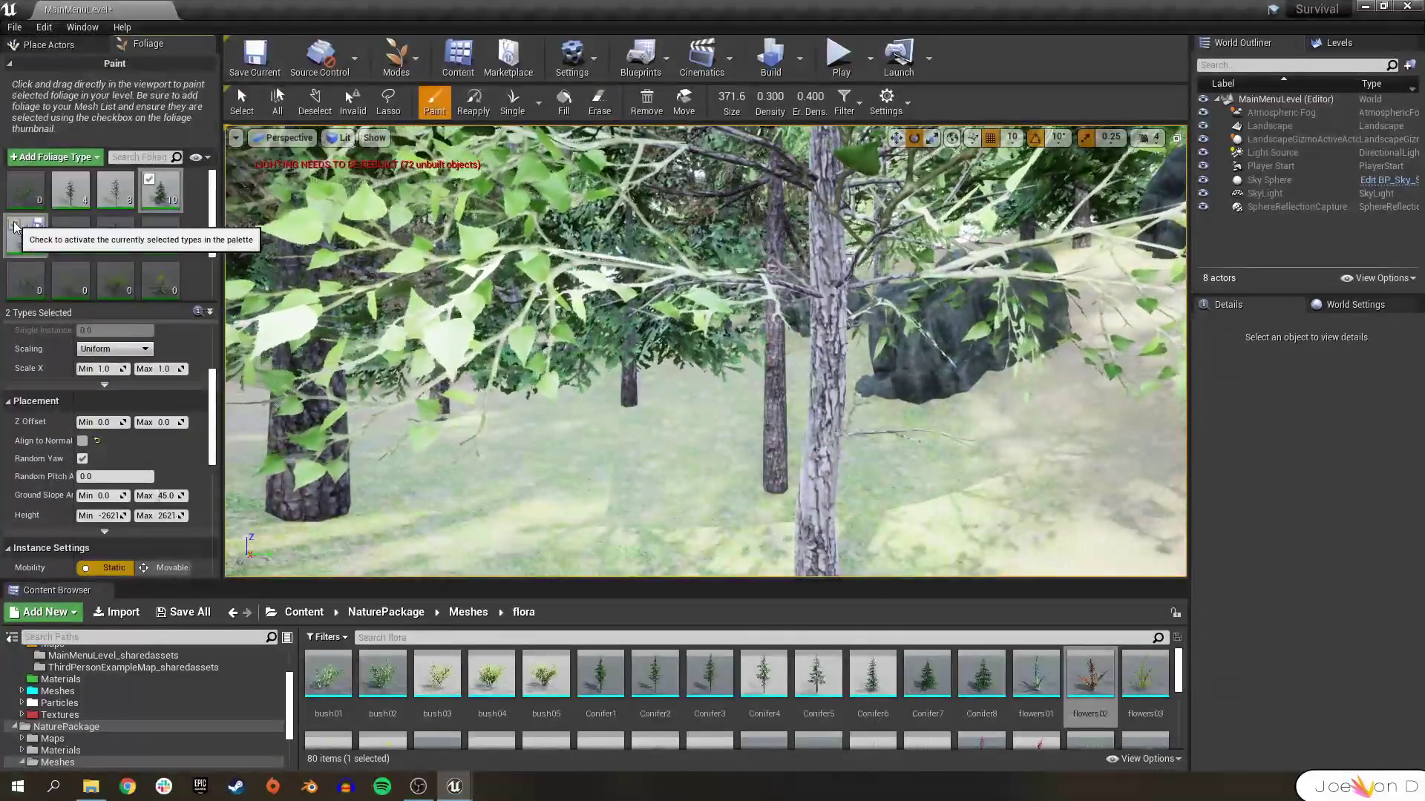
pyautogui.keyDown('shift'); pyautogui.click(598, 410); pyautogui.keyUp('shift')
pyautogui.press('s')
pyautogui.moveTo(598, 411); pyautogui.dragTo(731, 423, button='right')
pyautogui.press('s')
# Switch to landscape painting and paint the Grass layer over the cobblestones in front of the rocks
pyautogui.click(395, 59)
pyautogui.click(434, 121)
pyautogui.click(99, 353)
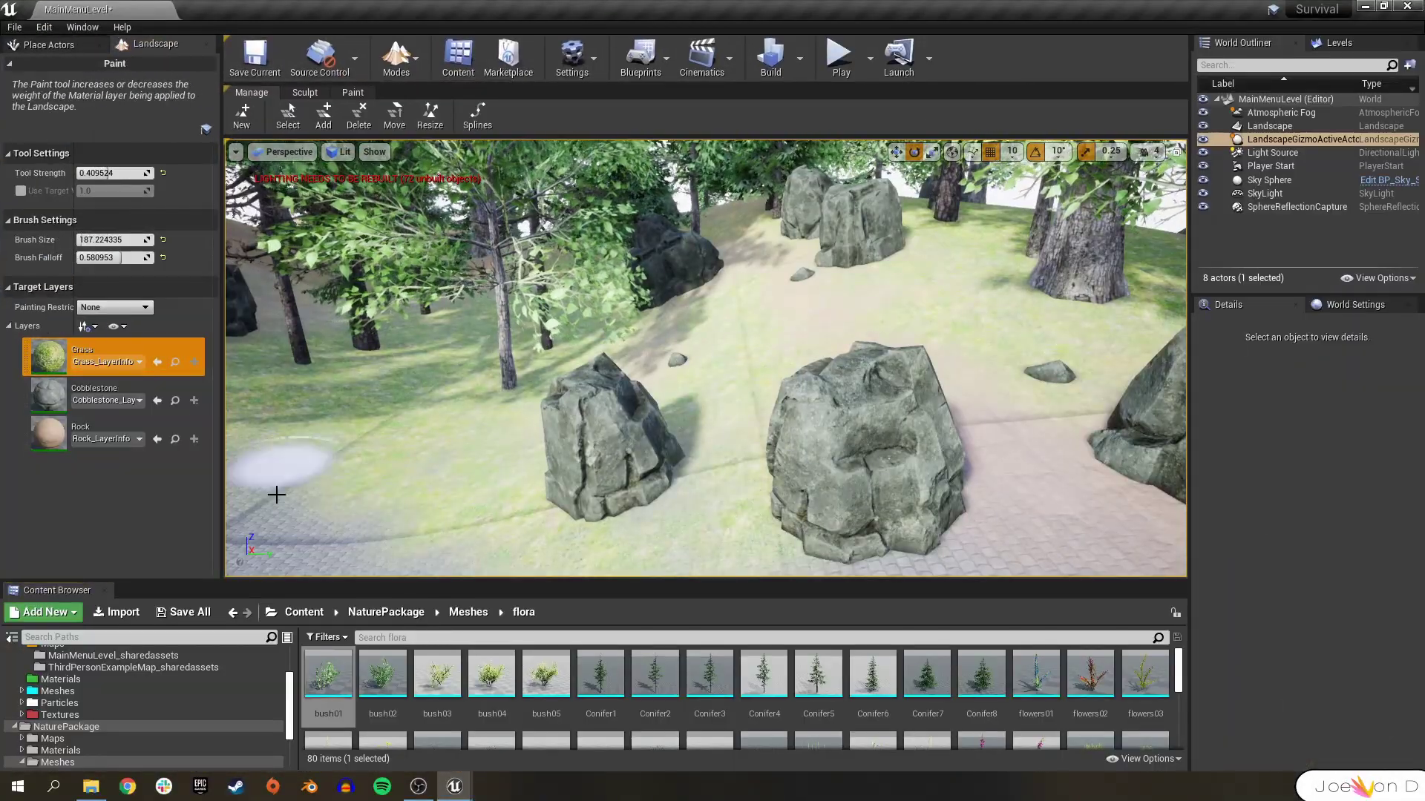
pyautogui.moveTo(276, 494); pyautogui.dragTo(445, 519)
pyautogui.moveTo(782, 483); pyautogui.dragTo(782, 520, button='right')
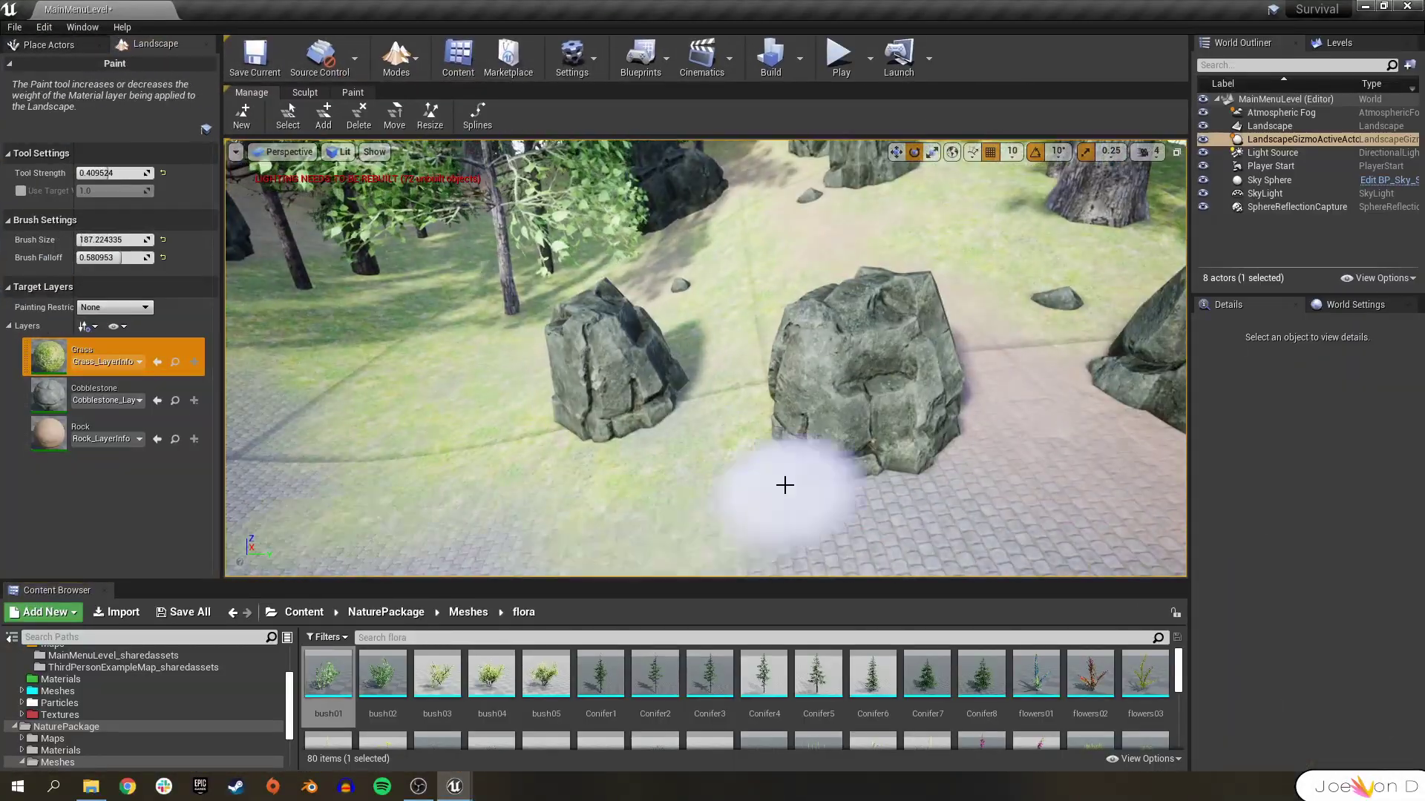
# Paint the Rock landscape layer onto the grass beside the front rocks
pyautogui.click(96, 389)
pyautogui.moveTo(901, 529); pyautogui.dragTo(871, 445, button='right')
pyautogui.click(100, 431)
pyautogui.moveTo(512, 438); pyautogui.dragTo(428, 413)
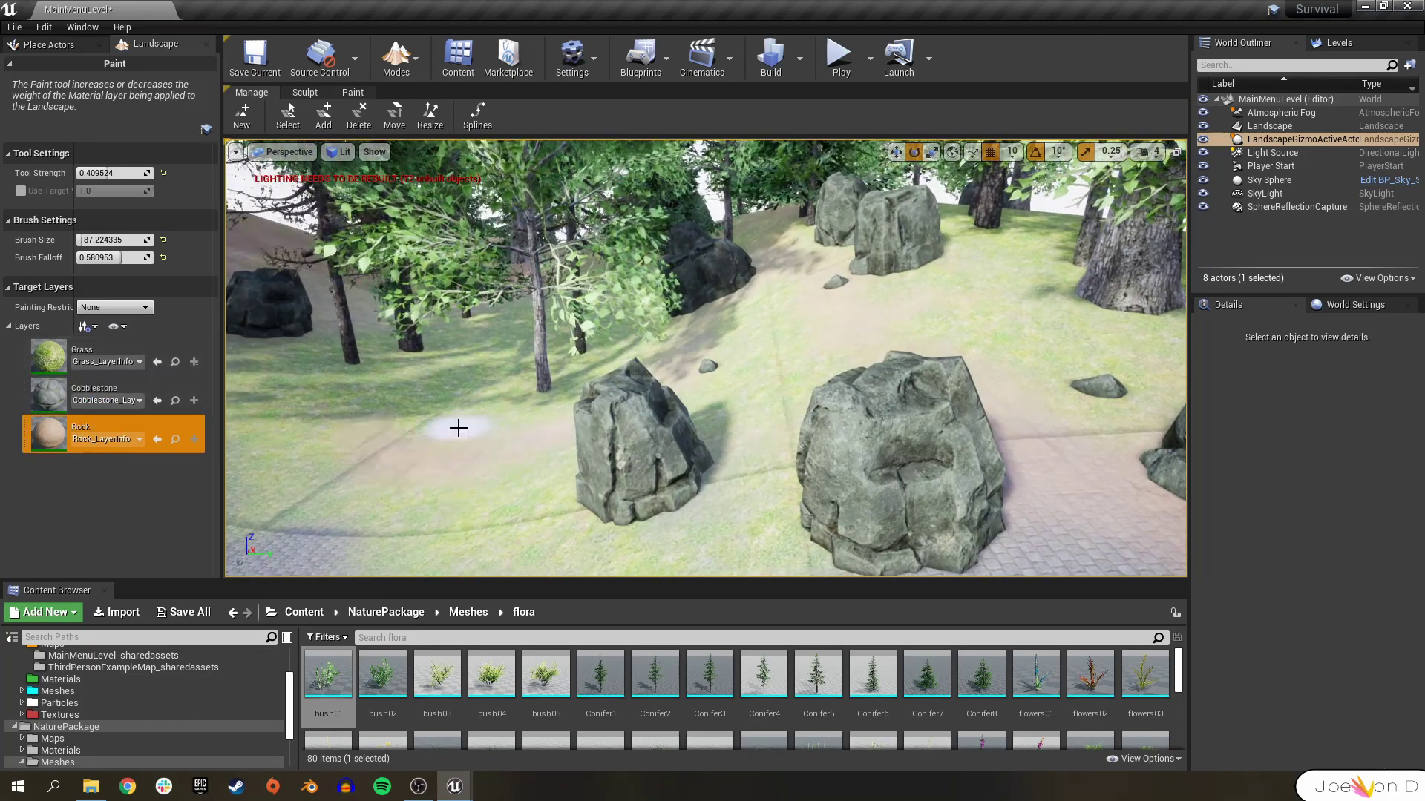
# Switch back to foliage painting, activate the flower types, and paint small plants over the slope behind the rocks
pyautogui.click(396, 56)
pyautogui.click(410, 136)
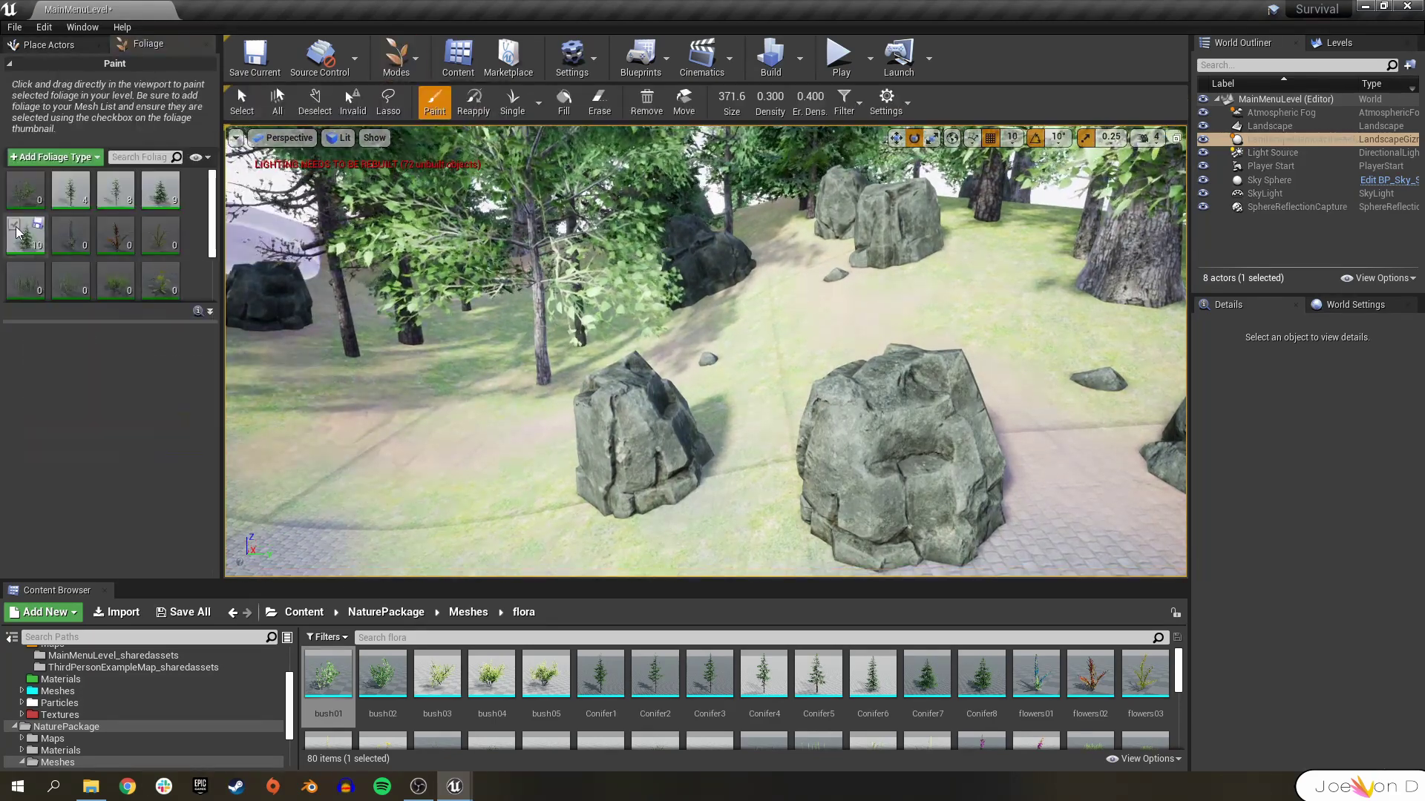
pyautogui.click(61, 233)
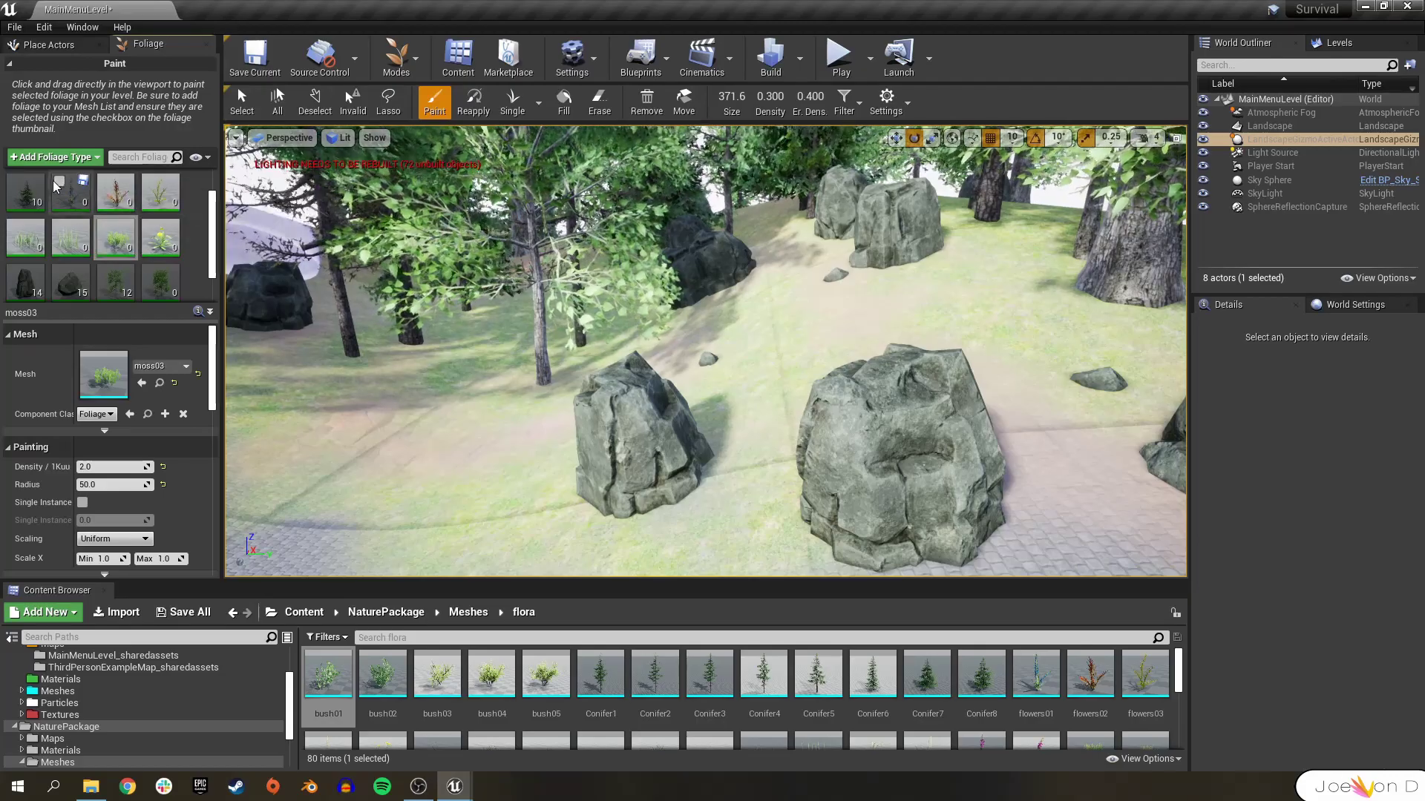
pyautogui.moveTo(793, 202); pyautogui.dragTo(616, 267, button='right')
pyautogui.keyDown('shift'); pyautogui.click(811, 248); pyautogui.keyUp('shift')
pyautogui.moveTo(811, 248)
pyautogui.mouseDown()
pyautogui.moveTo(433, 273)
pyautogui.moveTo(403, 365)
pyautogui.mouseUp()
# Select the bush, flower and small plant types through Oduvanchik01 and turn off their Align to Normal setting
pyautogui.click(26, 191)
pyautogui.keyDown('ctrl'); pyautogui.click(70, 235); pyautogui.keyUp('ctrl')
pyautogui.keyDown('shift'); pyautogui.click(160, 281); pyautogui.keyUp('shift')
pyautogui.scroll(-3, 111, 460)
pyautogui.click(81, 489)
# Paint bushes, flowers and grass on the ground around the front rocks and erase the surplus plants
pyautogui.moveTo(525, 445); pyautogui.dragTo(385, 464, button='right')
pyautogui.keyDown('shift'); pyautogui.click(524, 553); pyautogui.keyUp('shift')
pyautogui.moveTo(525, 553); pyautogui.dragTo(527, 472)
pyautogui.click(527, 472)
pyautogui.moveTo(527, 472); pyautogui.dragTo(474, 411, button='right')
pyautogui.keyDown('shift'); pyautogui.click(474, 410); pyautogui.keyUp('shift')
# Toggle the first flower type, erase surplus small plants beside the front rocks, and undo two foliage edits
pyautogui.click(60, 224)
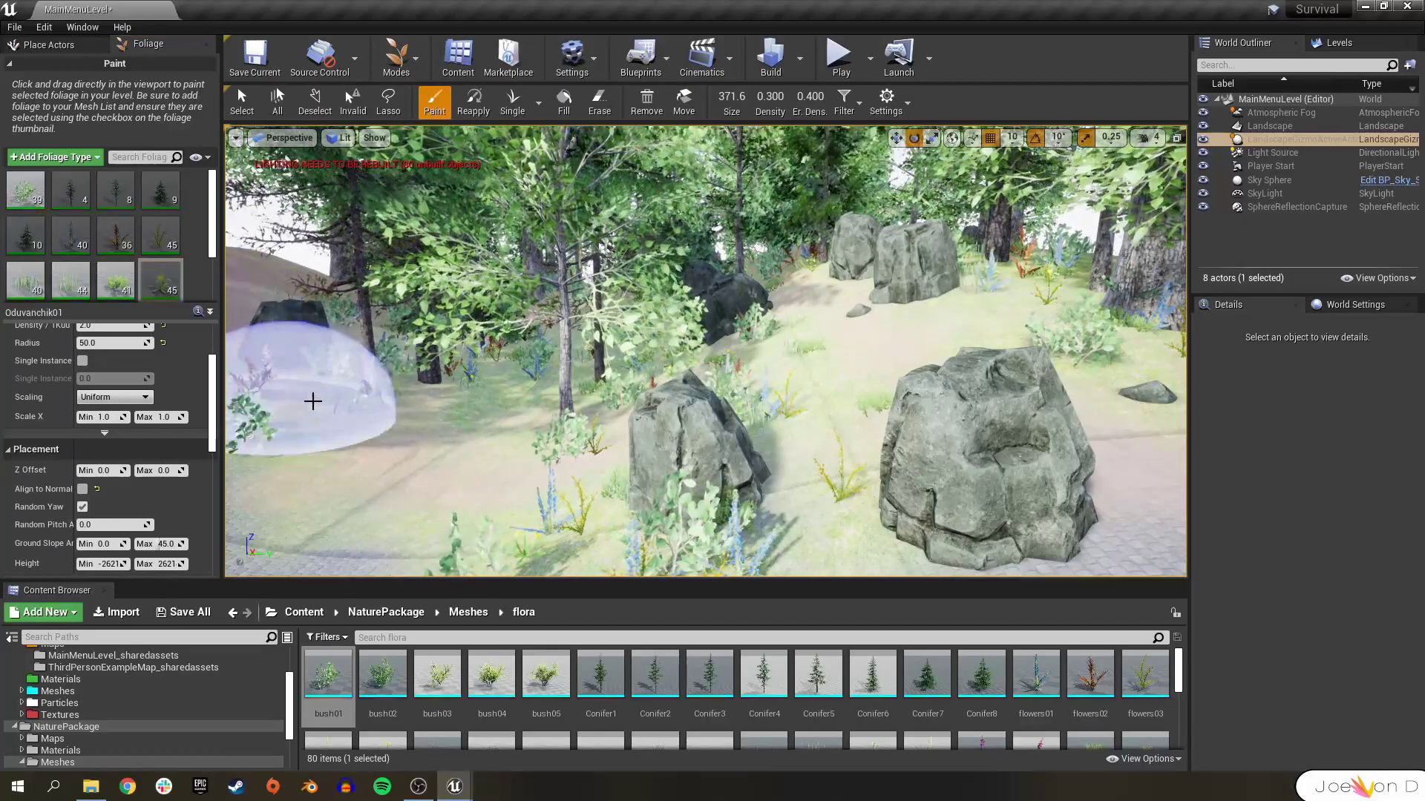
pyautogui.keyDown('shift'); pyautogui.click(462, 371); pyautogui.keyUp('shift')
pyautogui.keyDown('shift'); pyautogui.click(816, 361); pyautogui.keyUp('shift')
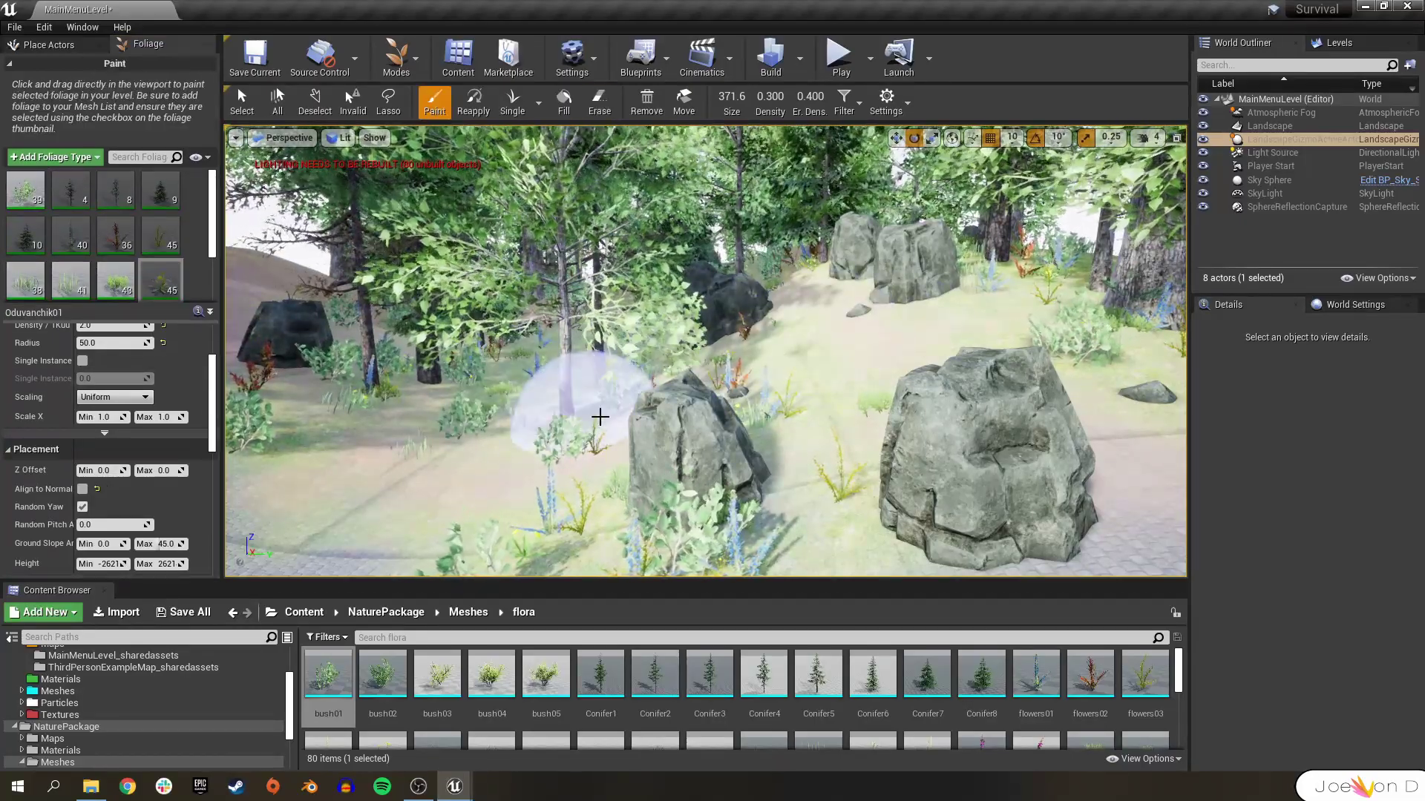
pyautogui.hotkey('ctrl', 'z')
pyautogui.moveTo(600, 418); pyautogui.dragTo(601, 475, button='right')
pyautogui.hotkey('ctrl', 'z')
# Rotate the Light Source to re-aim the sunlight over the forest and build the level's lighting
pyautogui.moveTo(511, 414); pyautogui.dragTo(222, 77, button='right')
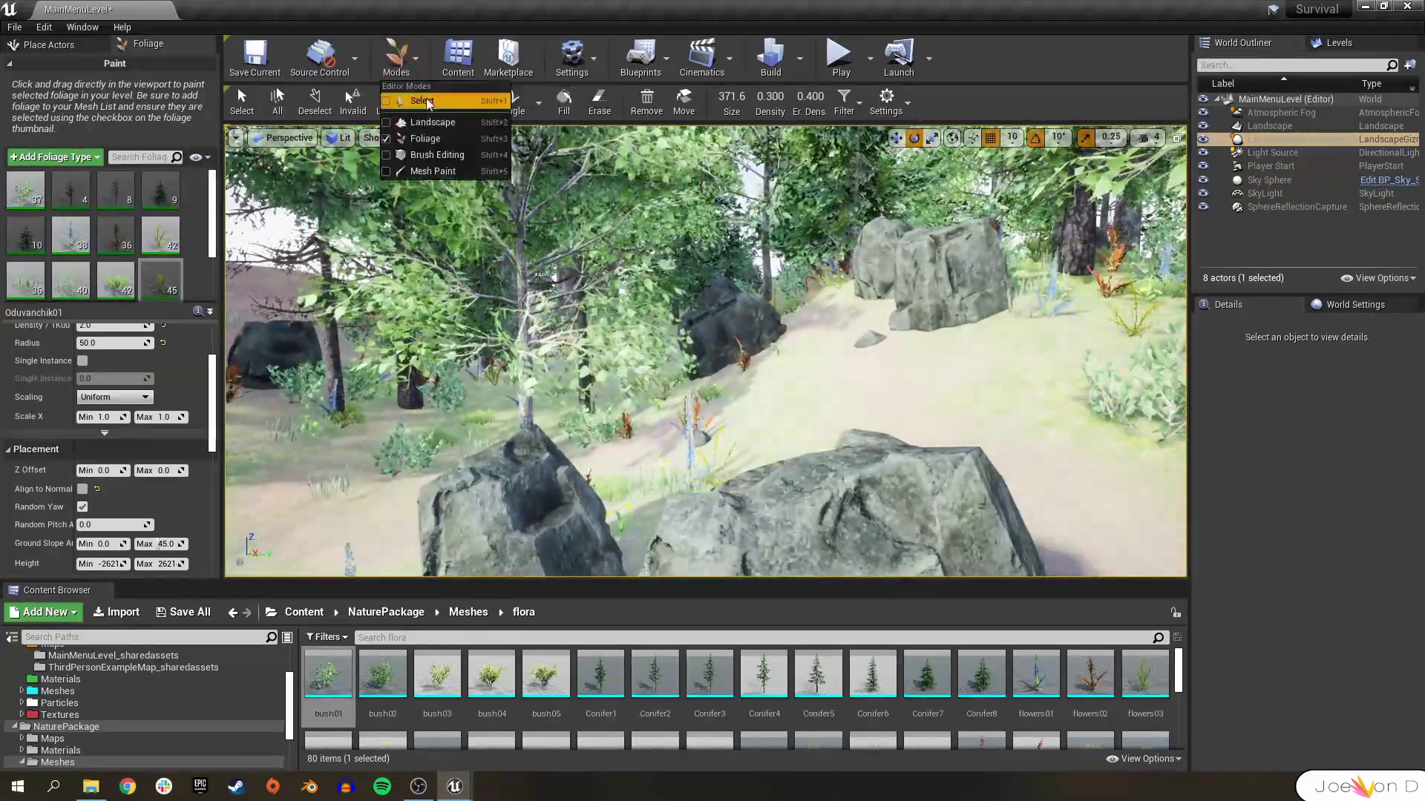
pyautogui.click(426, 104)
pyautogui.moveTo(519, 311); pyautogui.dragTo(408, 386, button='right')
pyautogui.moveTo(571, 242)
pyautogui.mouseDown(button='right')
pyautogui.moveTo(697, 259)
pyautogui.moveTo(571, 242)
pyautogui.mouseUp(button='right')
pyautogui.click(571, 245)
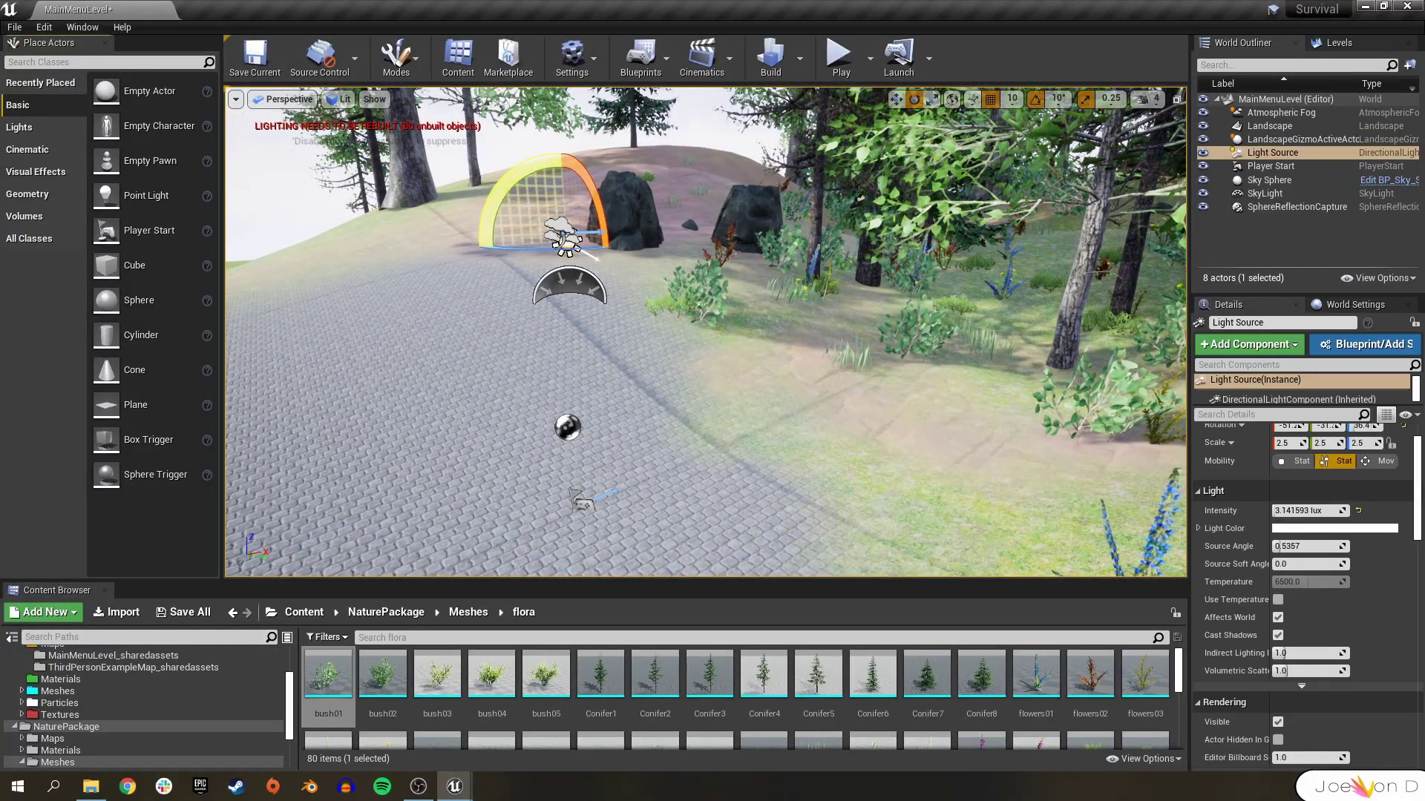
pyautogui.moveTo(640, 239); pyautogui.dragTo(574, 326)
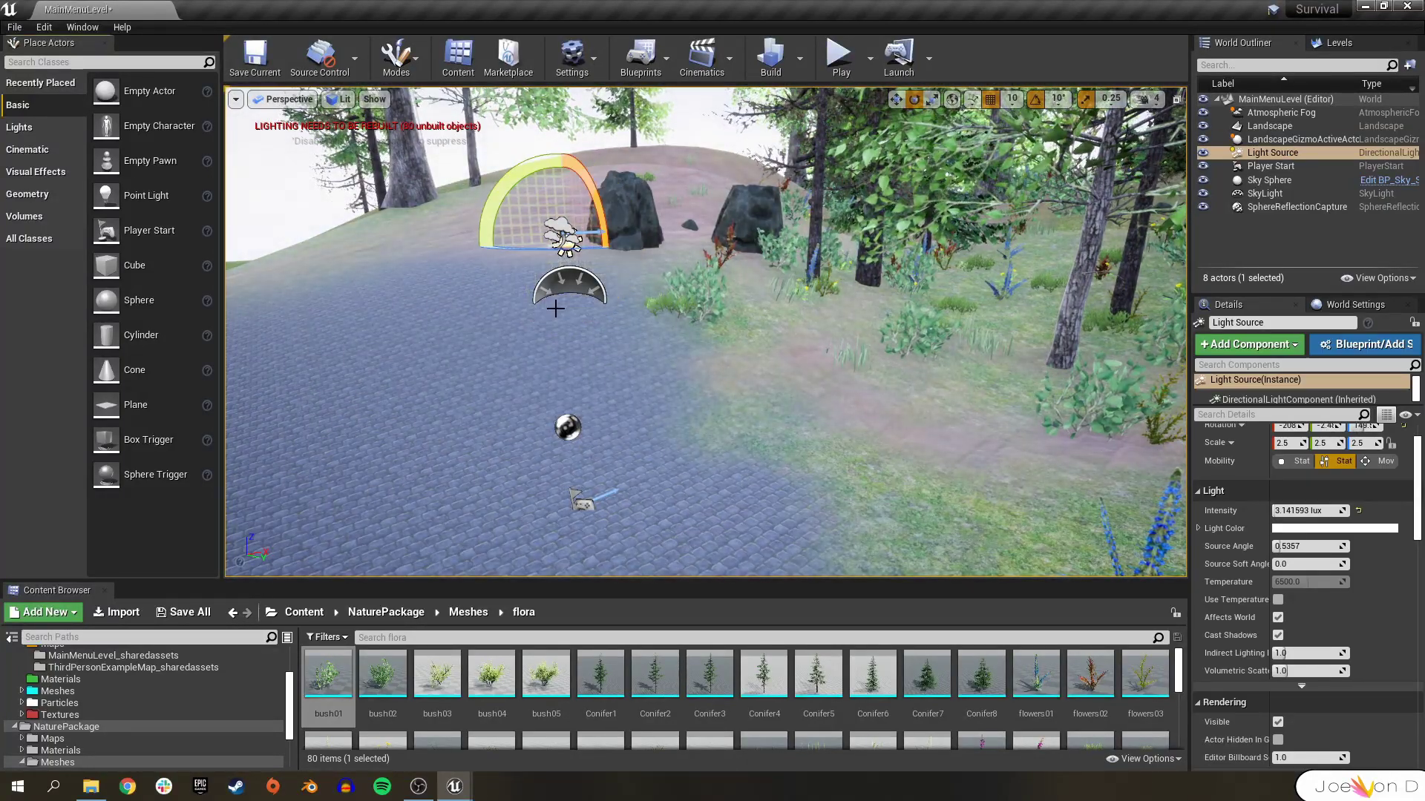
pyautogui.moveTo(513, 332)
pyautogui.mouseDown(button='right')
pyautogui.moveTo(653, 274)
pyautogui.moveTo(513, 332)
pyautogui.mouseUp(button='right')
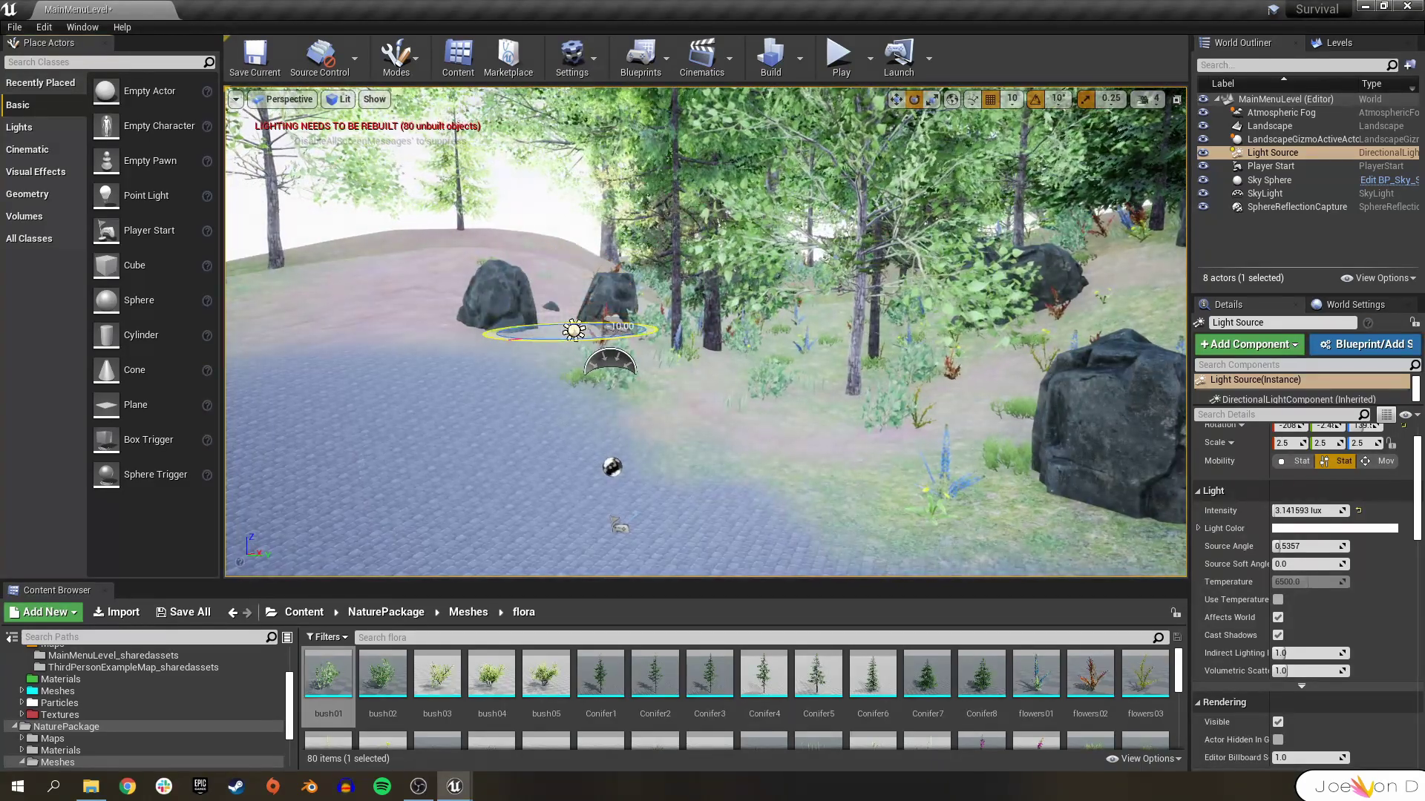
pyautogui.moveTo(535, 285); pyautogui.dragTo(622, 330)
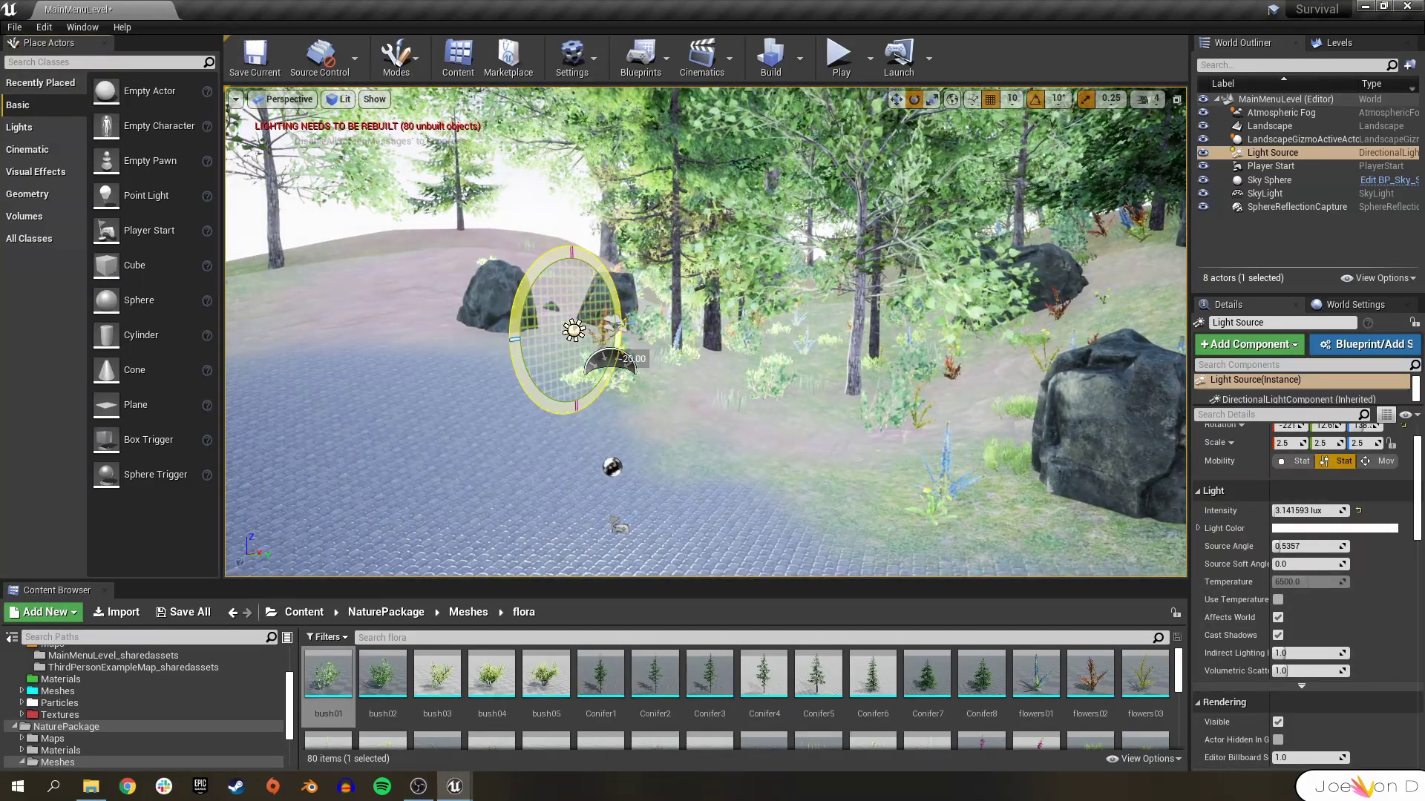
pyautogui.click(764, 52)
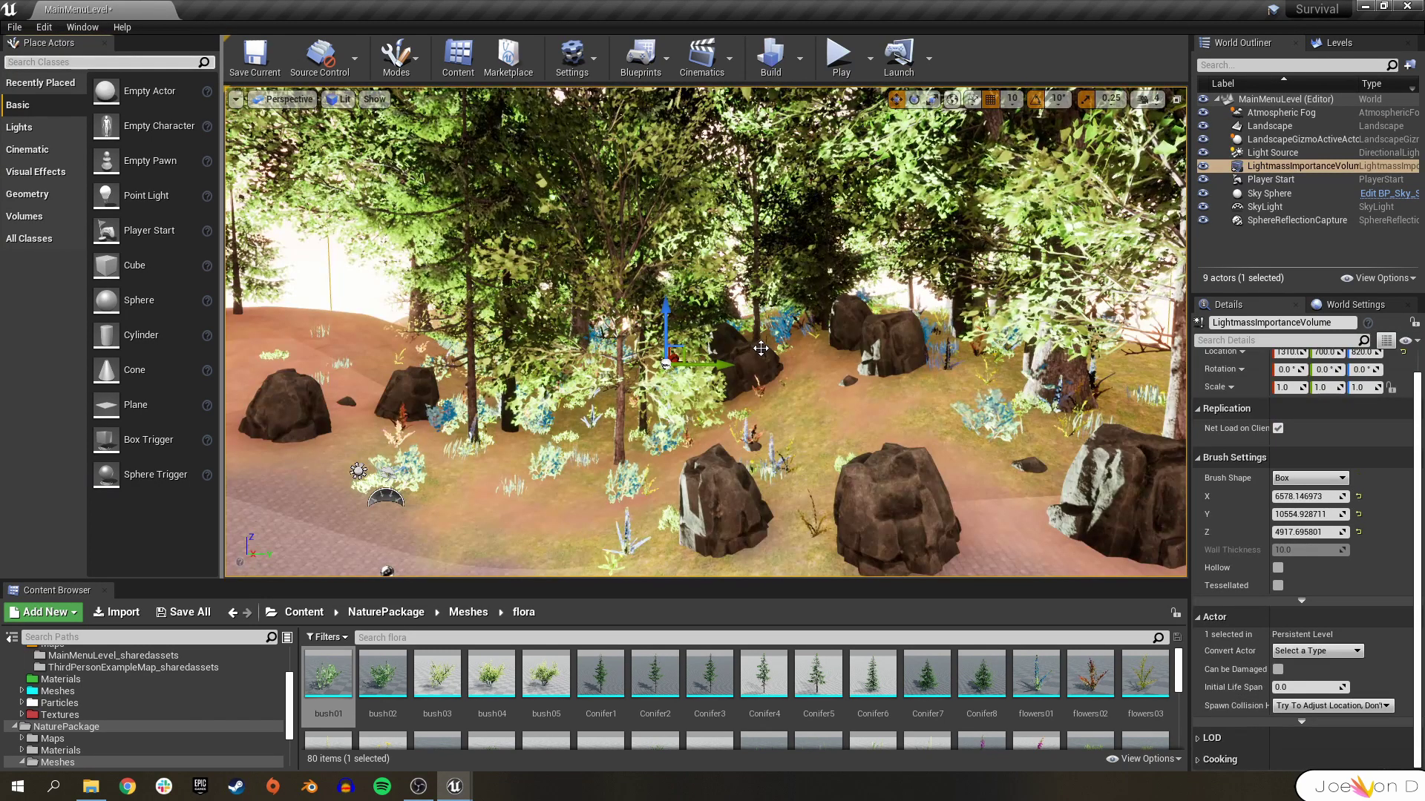
# Select the Player Start on the cobblestones and begin piloting it
pyautogui.moveTo(769, 354); pyautogui.dragTo(674, 412, button='right')
pyautogui.press('w')
pyautogui.rightClick(635, 423)
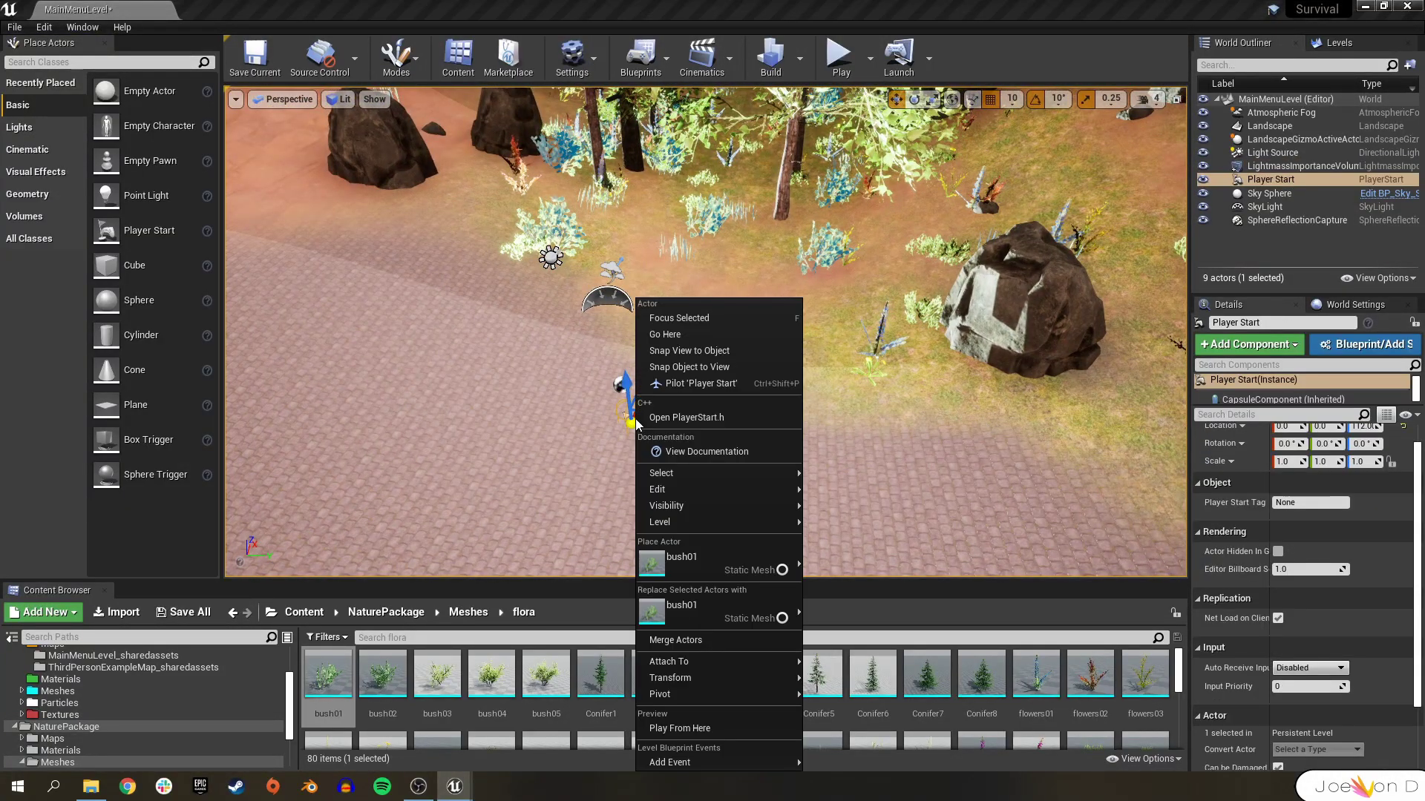
pyautogui.click(681, 383)
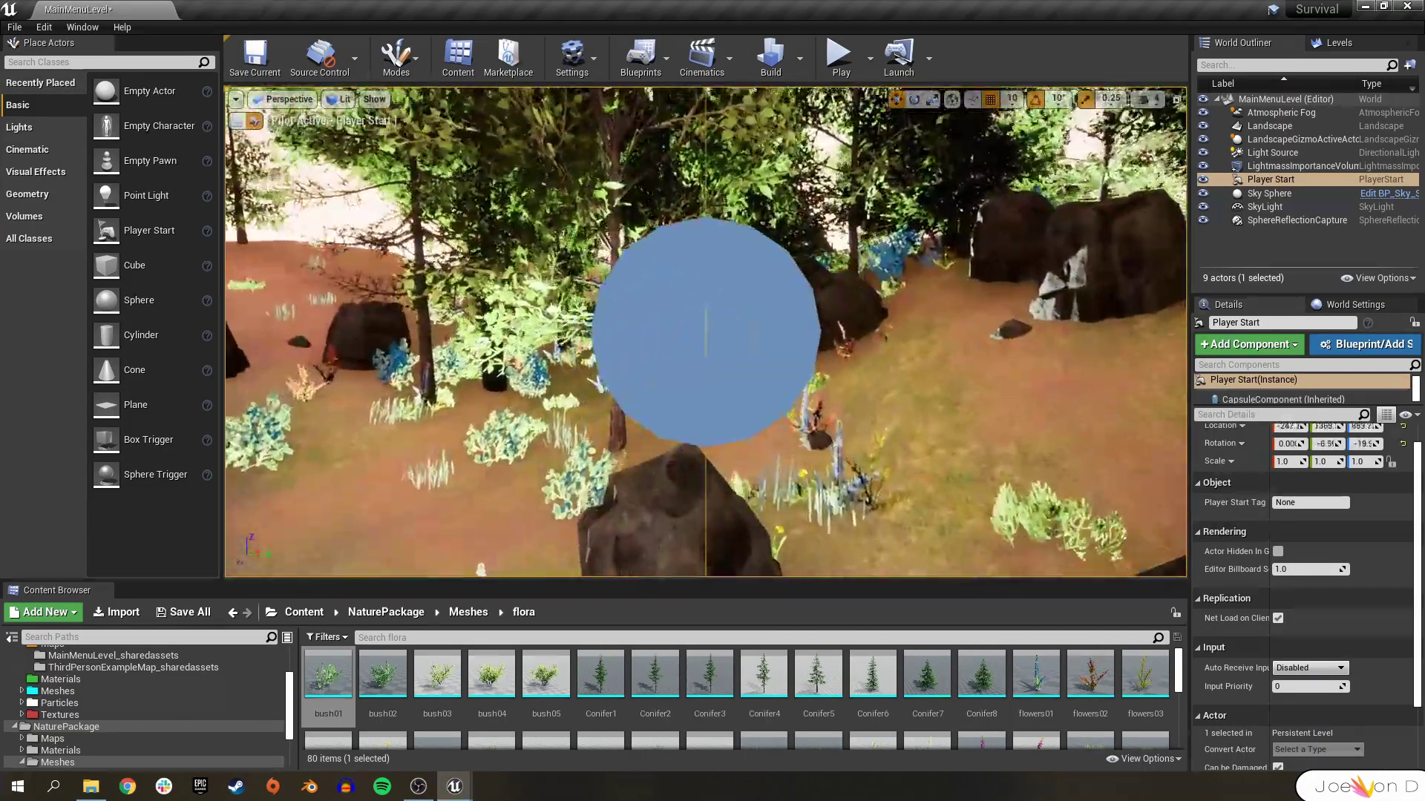
# Fly the Player Start up close to the large rocks so it faces the trees, and stop piloting it
pyautogui.press('d')
pyautogui.press('e')
pyautogui.moveTo(705, 332); pyautogui.dragTo(717, 345, button='right')
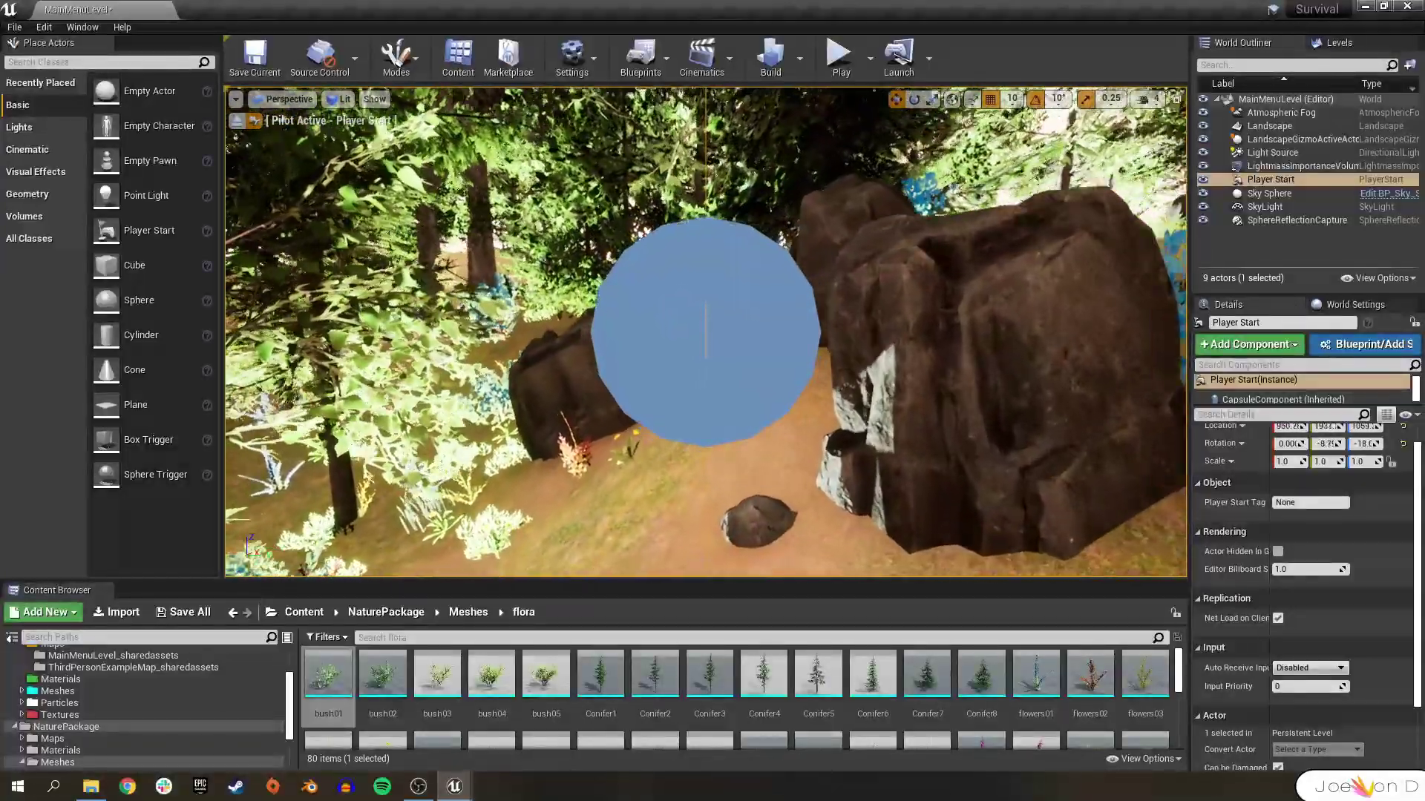
pyautogui.press('d')
pyautogui.press('e')
pyautogui.moveTo(705, 331); pyautogui.dragTo(668, 322, button='right')
pyautogui.press('w')
pyautogui.moveTo(667, 400); pyautogui.dragTo(763, 377, button='right')
pyautogui.click(239, 122)
# Check the Player Start's placement from above and snap the viewport's view to it
pyautogui.moveTo(705, 332); pyautogui.dragTo(783, 412, button='right')
pyautogui.press('s')
pyautogui.press('e')
pyautogui.rightClick(783, 412)
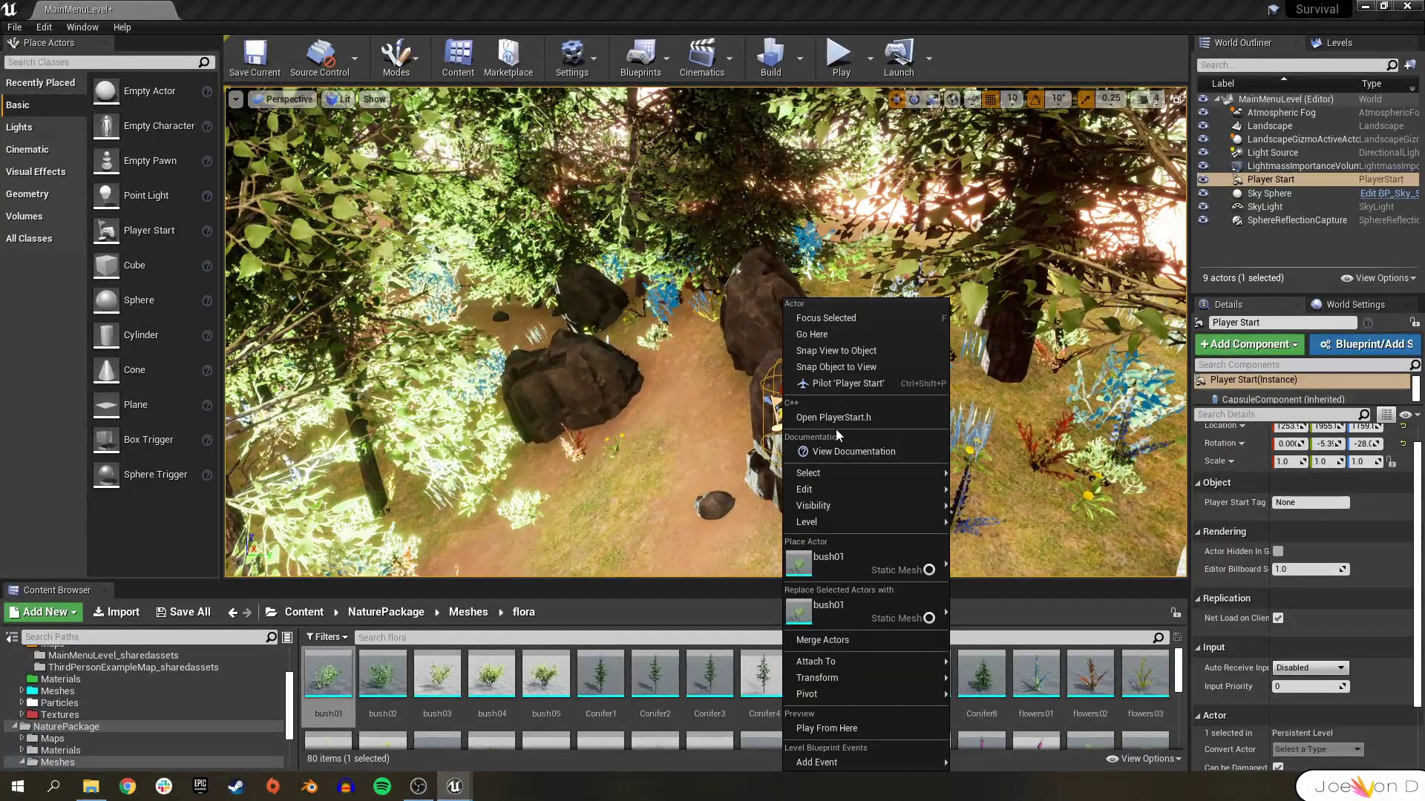
pyautogui.click(825, 367)
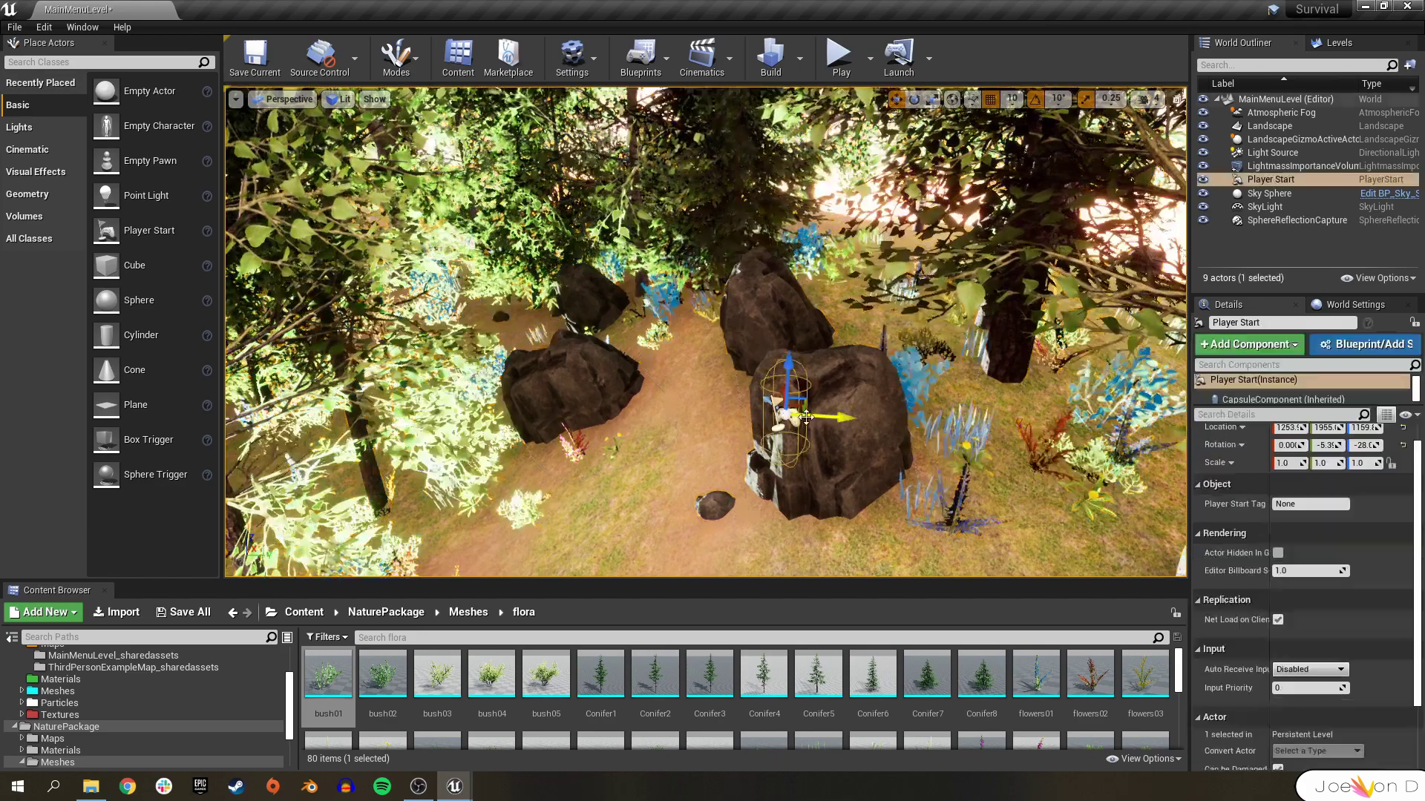
# Play the level, start the game from the main menu, walk forward, and end the play session
pyautogui.click(839, 56)
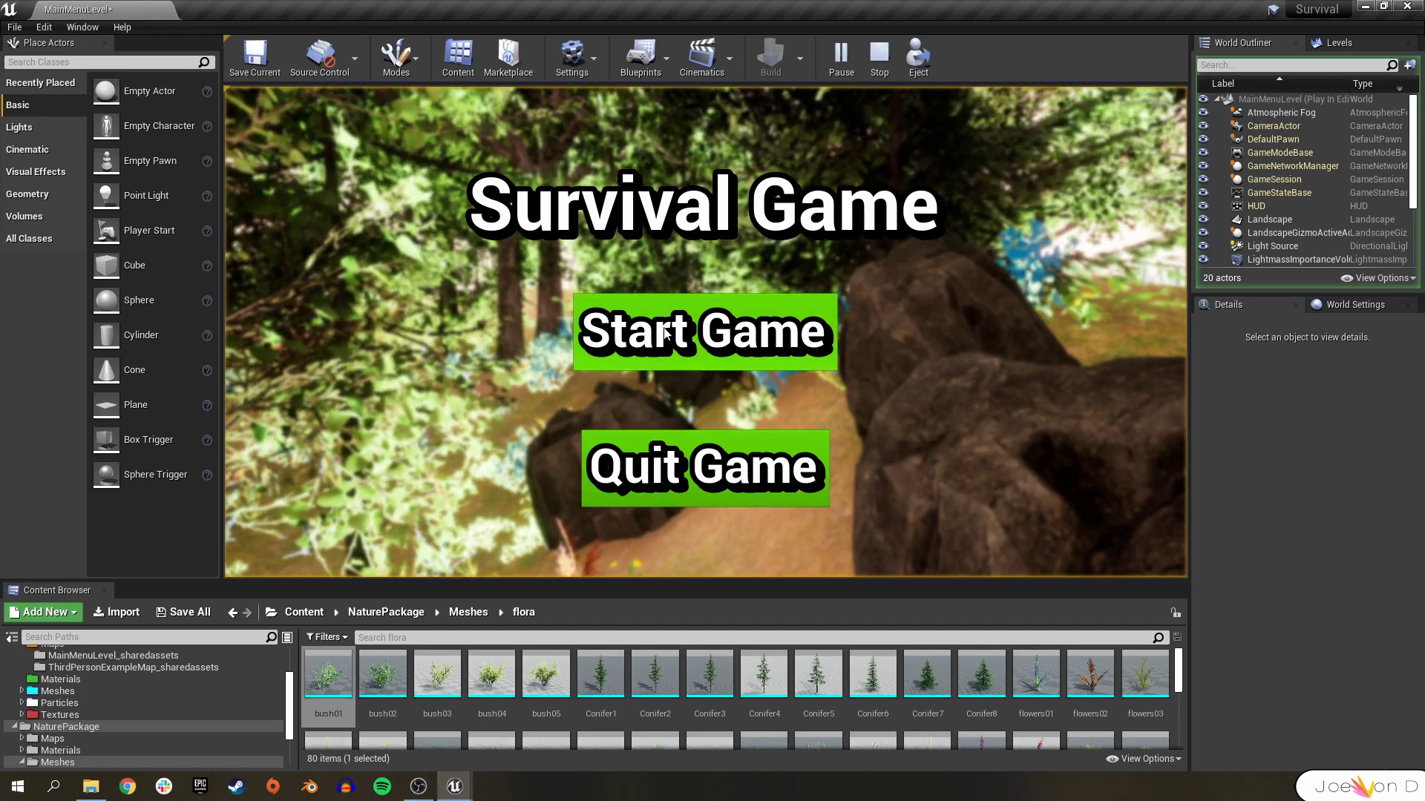
pyautogui.click(705, 332)
pyautogui.press('w')
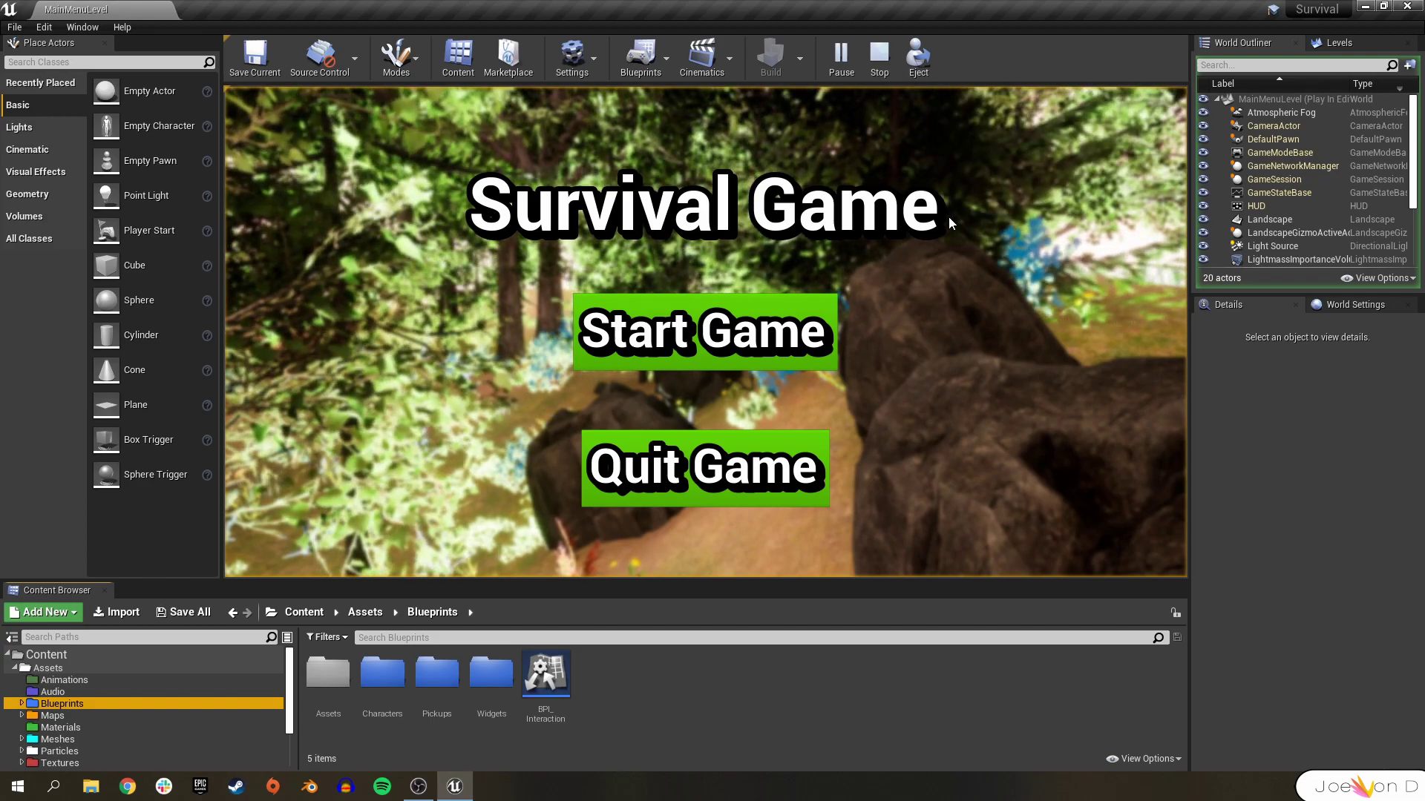
pyautogui.click(881, 60)
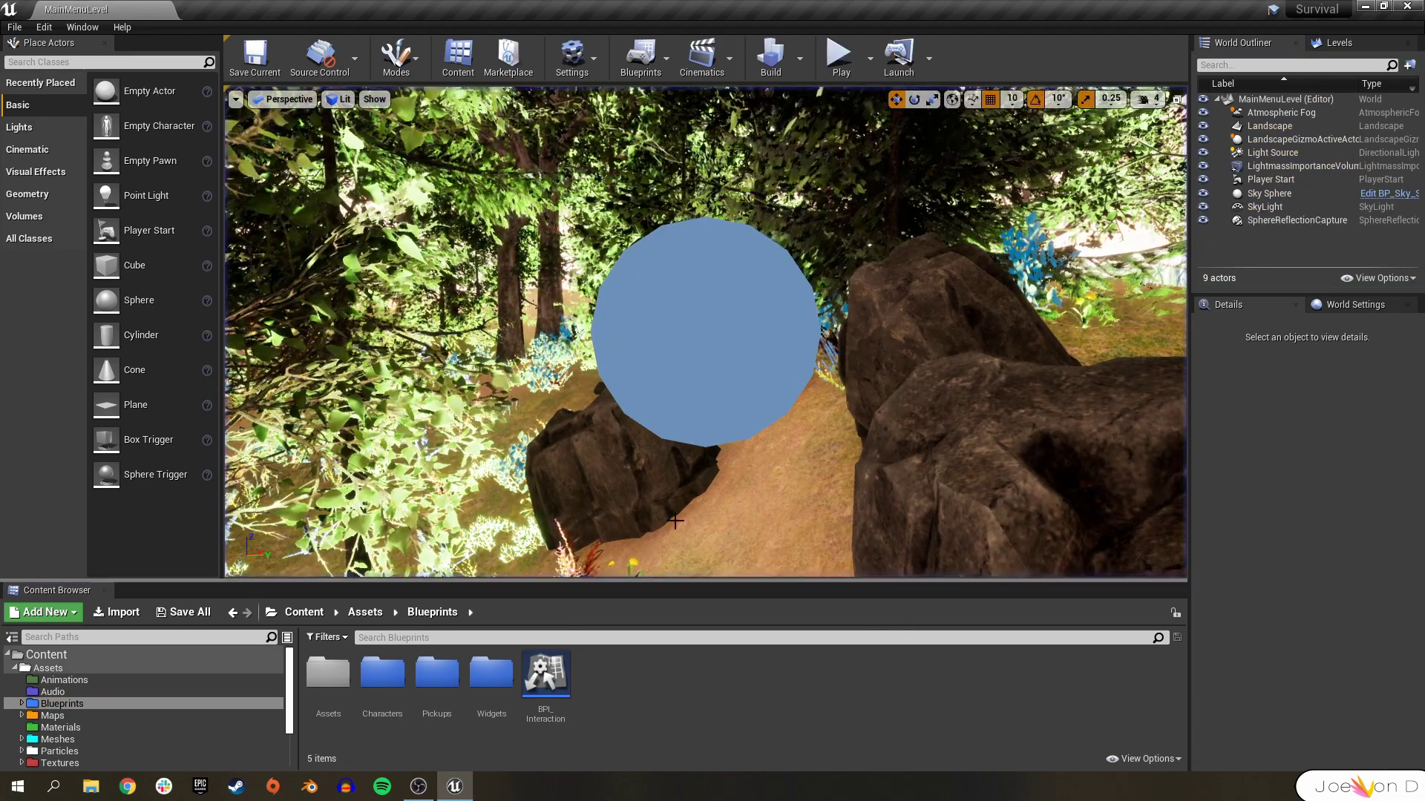
# Open the project's Audio folder, and in Audacity export "Bouncy Upbeat Lively Happy Music for Kids Play Time" as a WAV file to Downloads
pyautogui.click(52, 692)
pyautogui.scroll(-2, 623, 742)
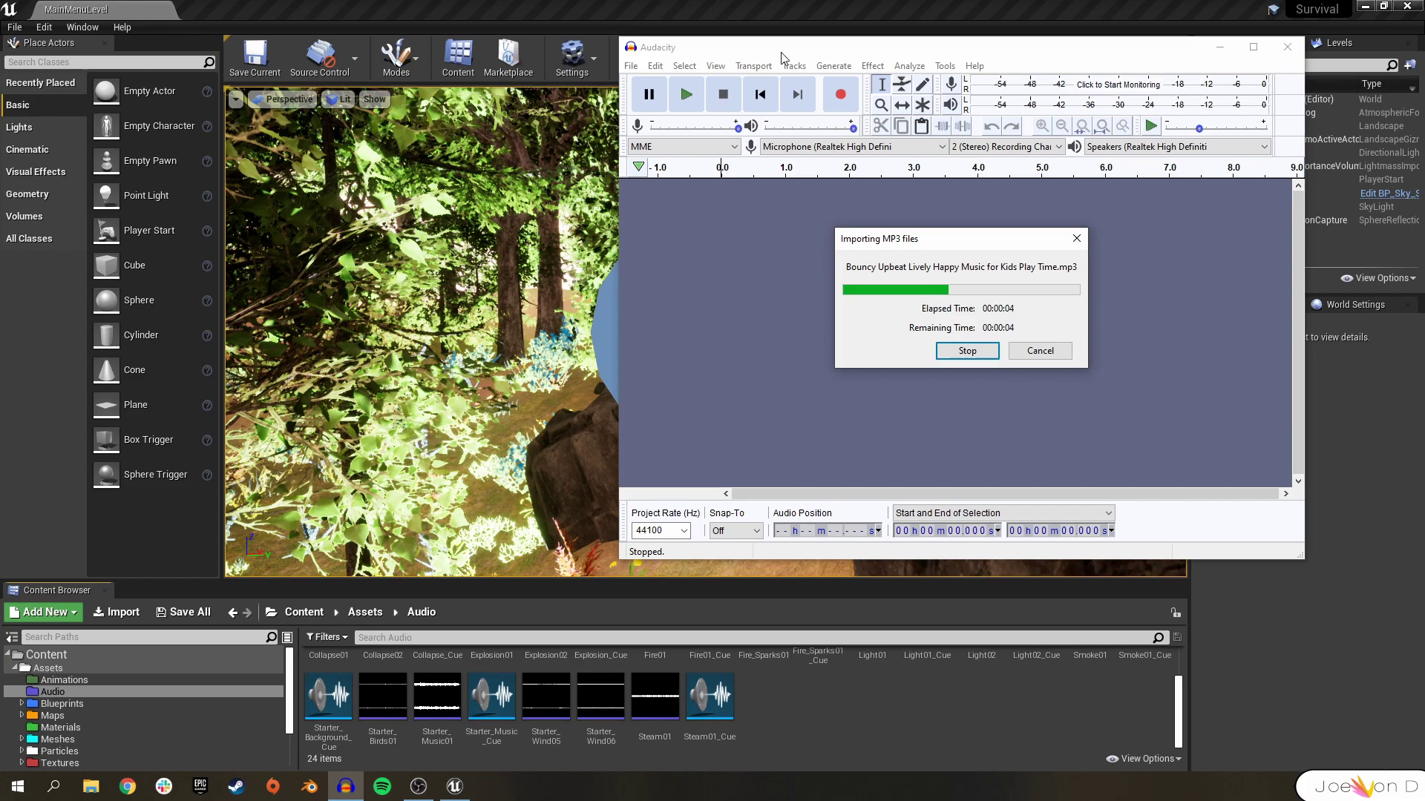
pyautogui.click(633, 65)
pyautogui.moveTo(683, 178)
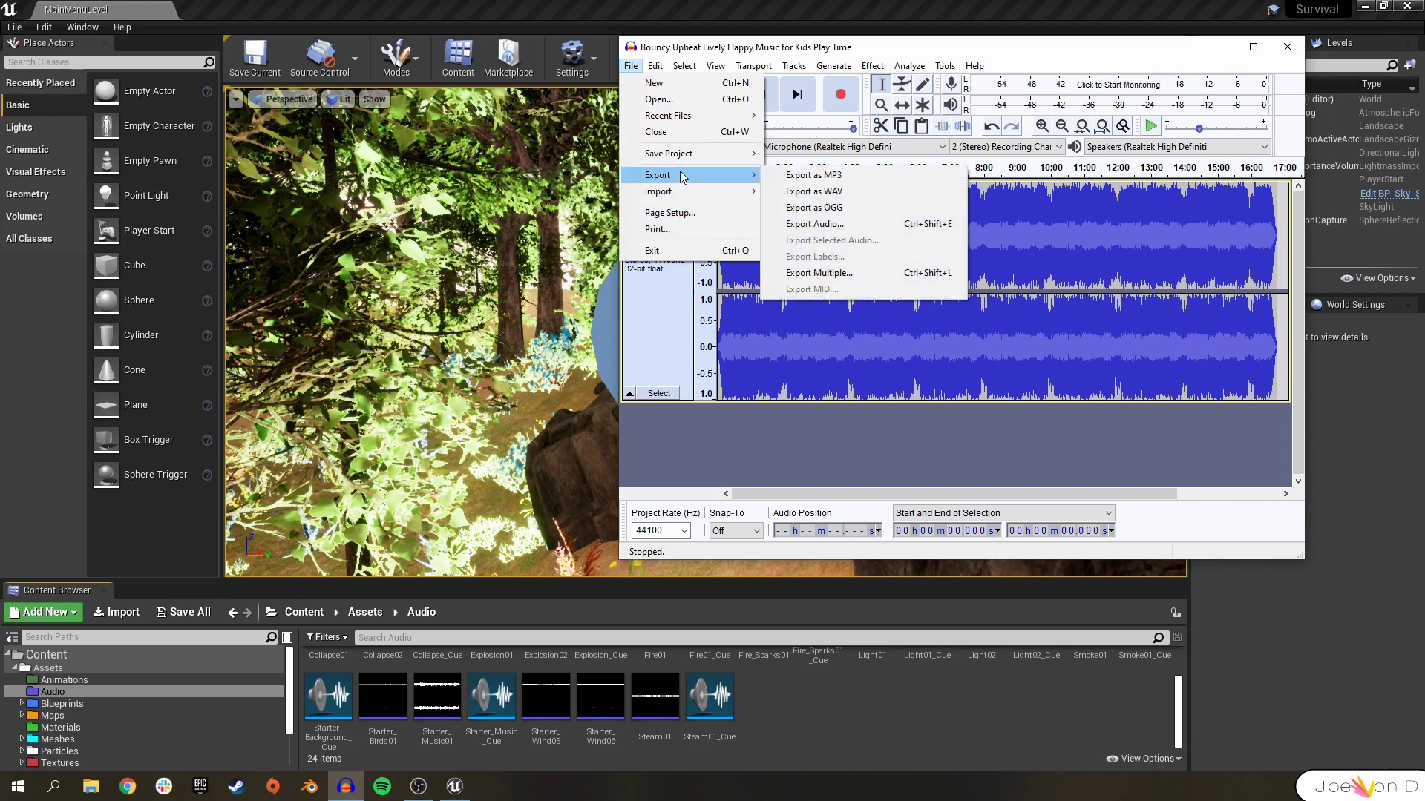
pyautogui.click(866, 192)
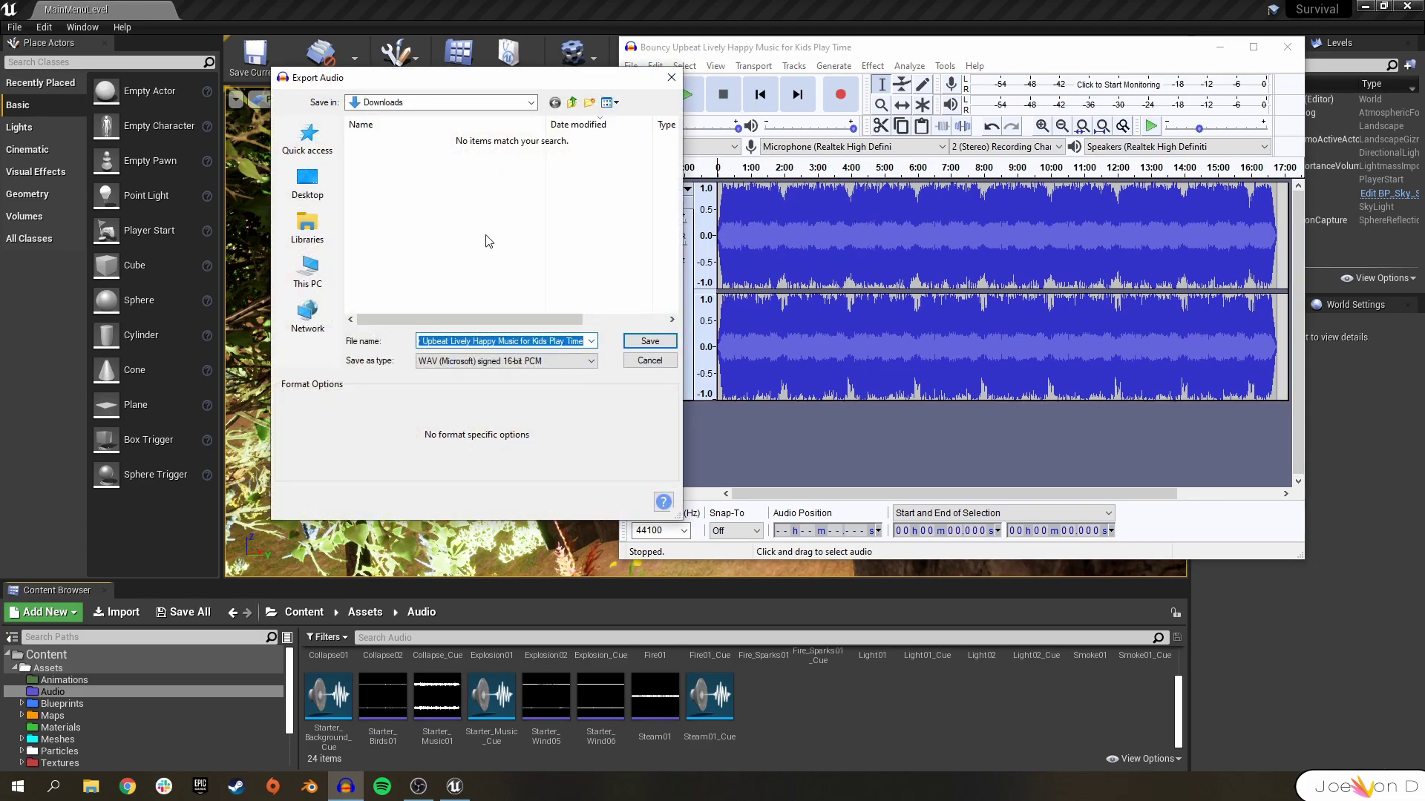
pyautogui.click(635, 341)
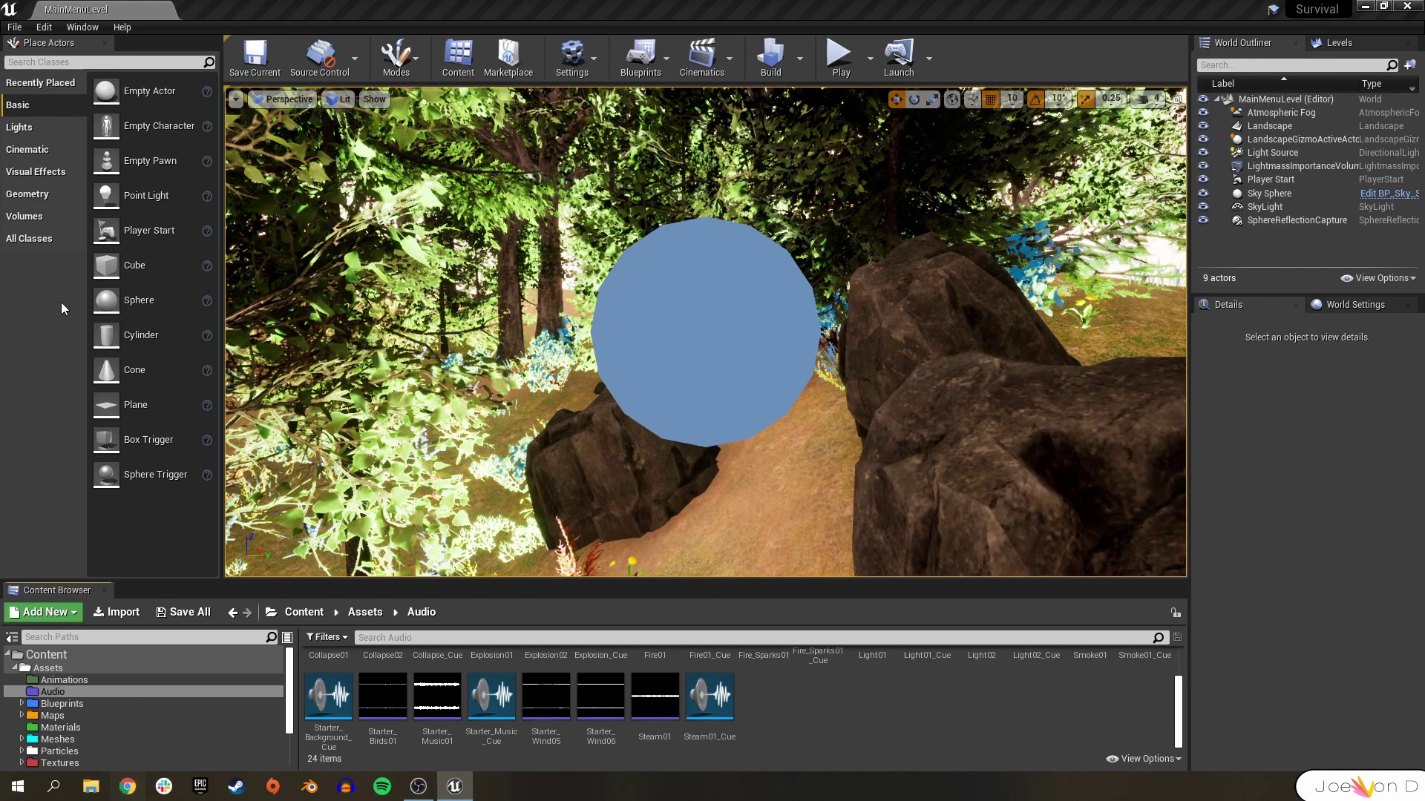
# Import the exported "Bouncy Upbeat Lively Happy Music for Kids Play Time" WAV from Downloads into the Assets/Audio folder
pyautogui.press('super+e')
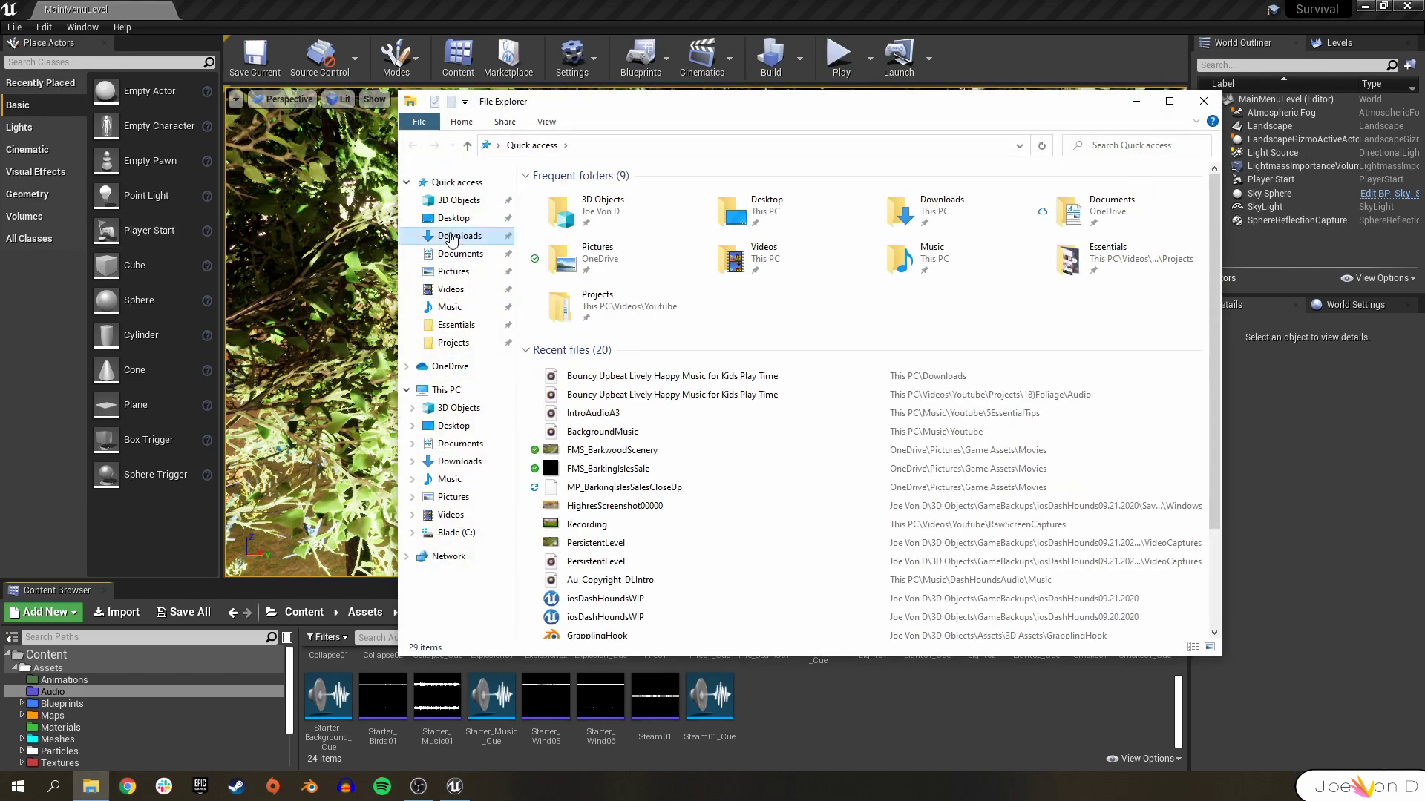
pyautogui.click(452, 237)
pyautogui.moveTo(785, 611); pyautogui.dragTo(786, 722)
pyautogui.click(1202, 108)
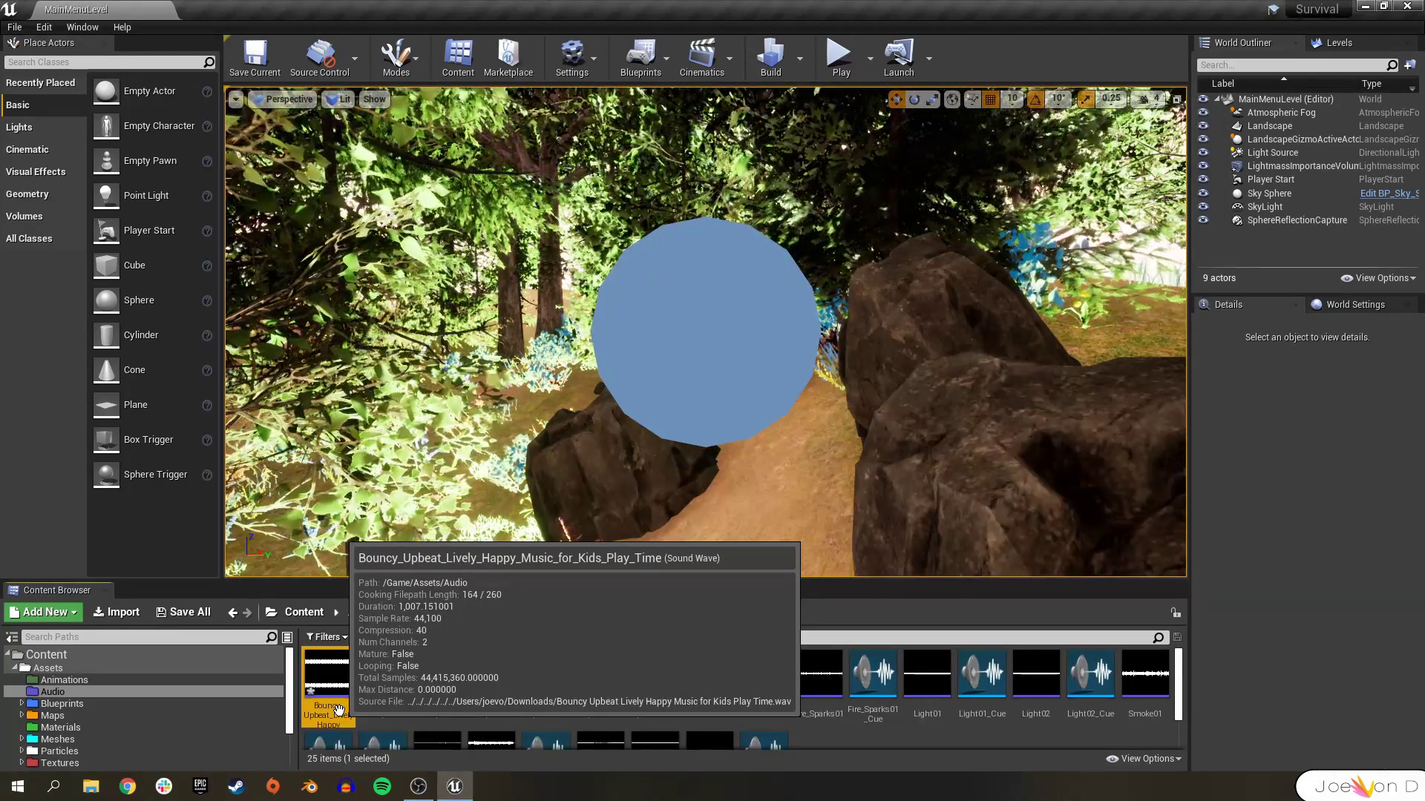
# In the MainMenuLevel Level Blueprint, add a Play Sound 2D node and connect it to run after Set Input Mode
pyautogui.click(651, 54)
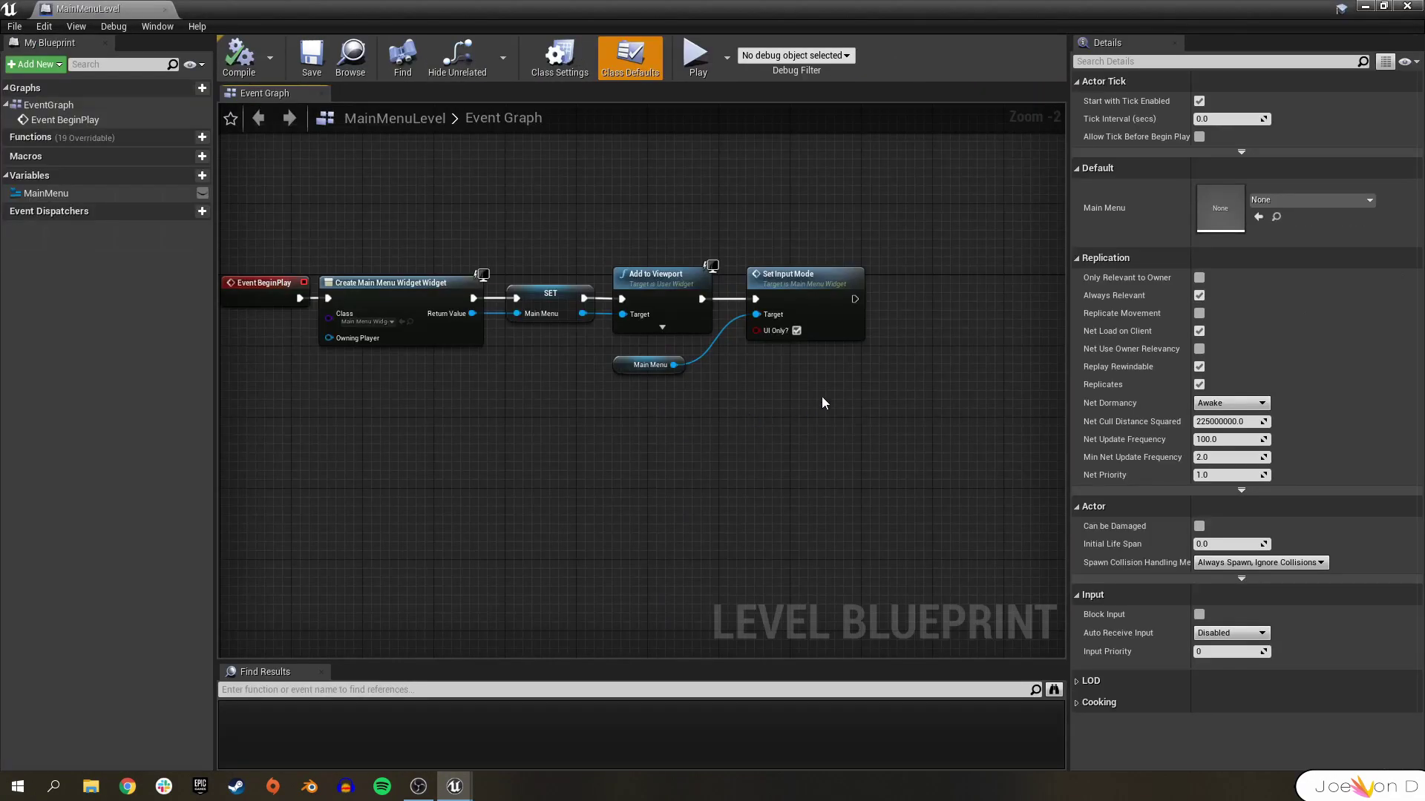
pyautogui.moveTo(821, 397); pyautogui.dragTo(715, 389, button='right')
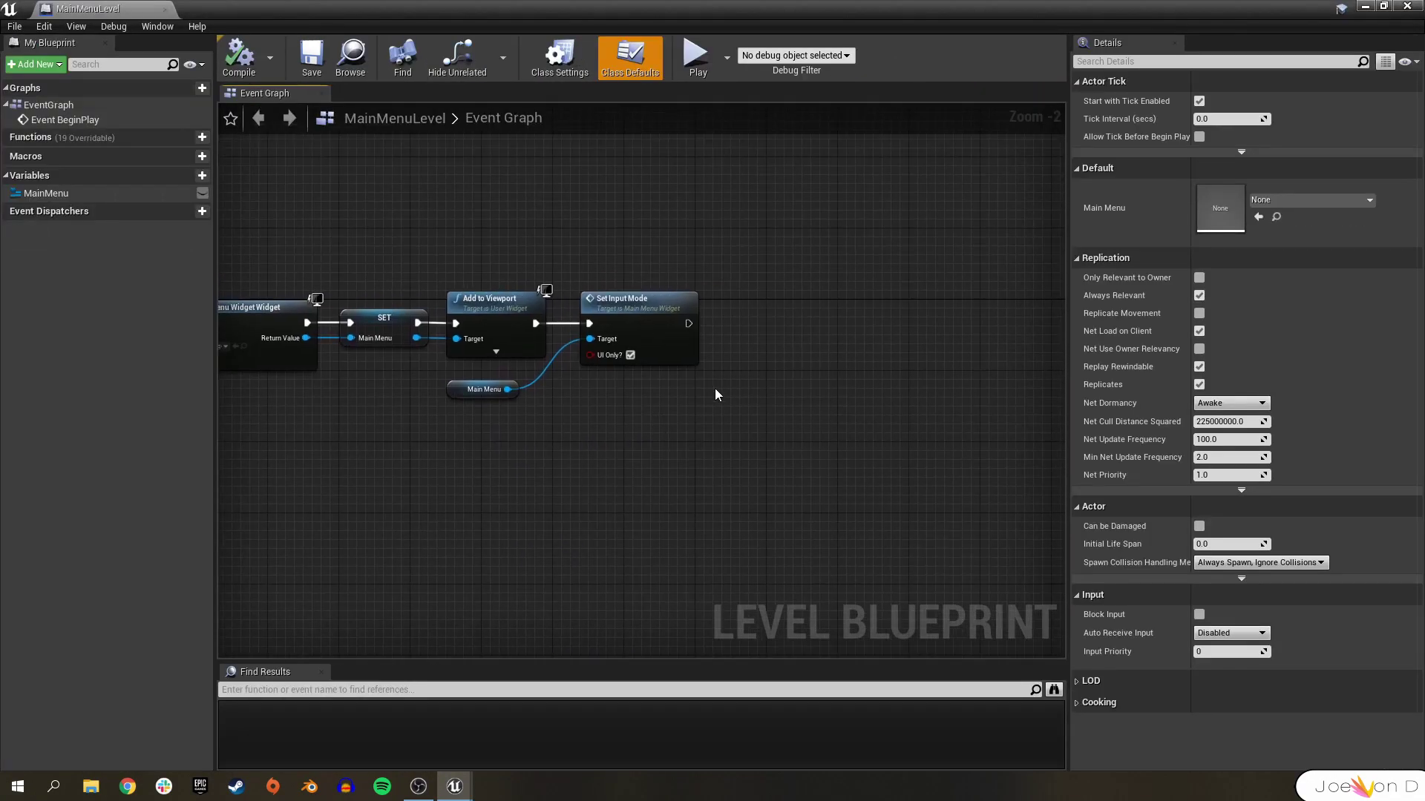
pyautogui.rightClick(715, 389)
pyautogui.write('play sound')
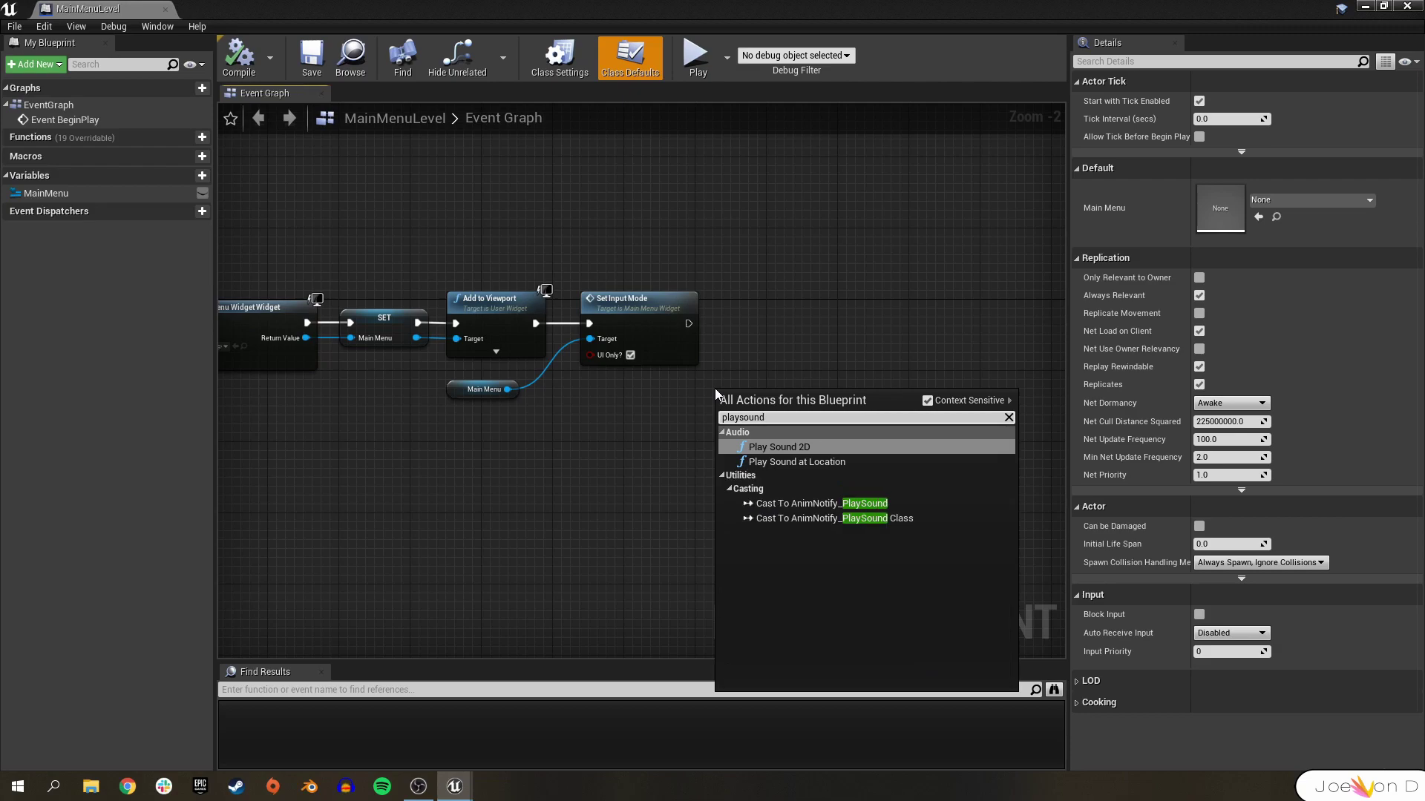
pyautogui.click(777, 453)
pyautogui.moveTo(689, 324); pyautogui.dragTo(781, 341)
# Assign the Bouncy_Upbeat_Lively_Happy_Music_for_Kids_Play_Time sound wave to Play Sound 2D, compile and save the blueprint, and return to the level editor
pyautogui.click(782, 342)
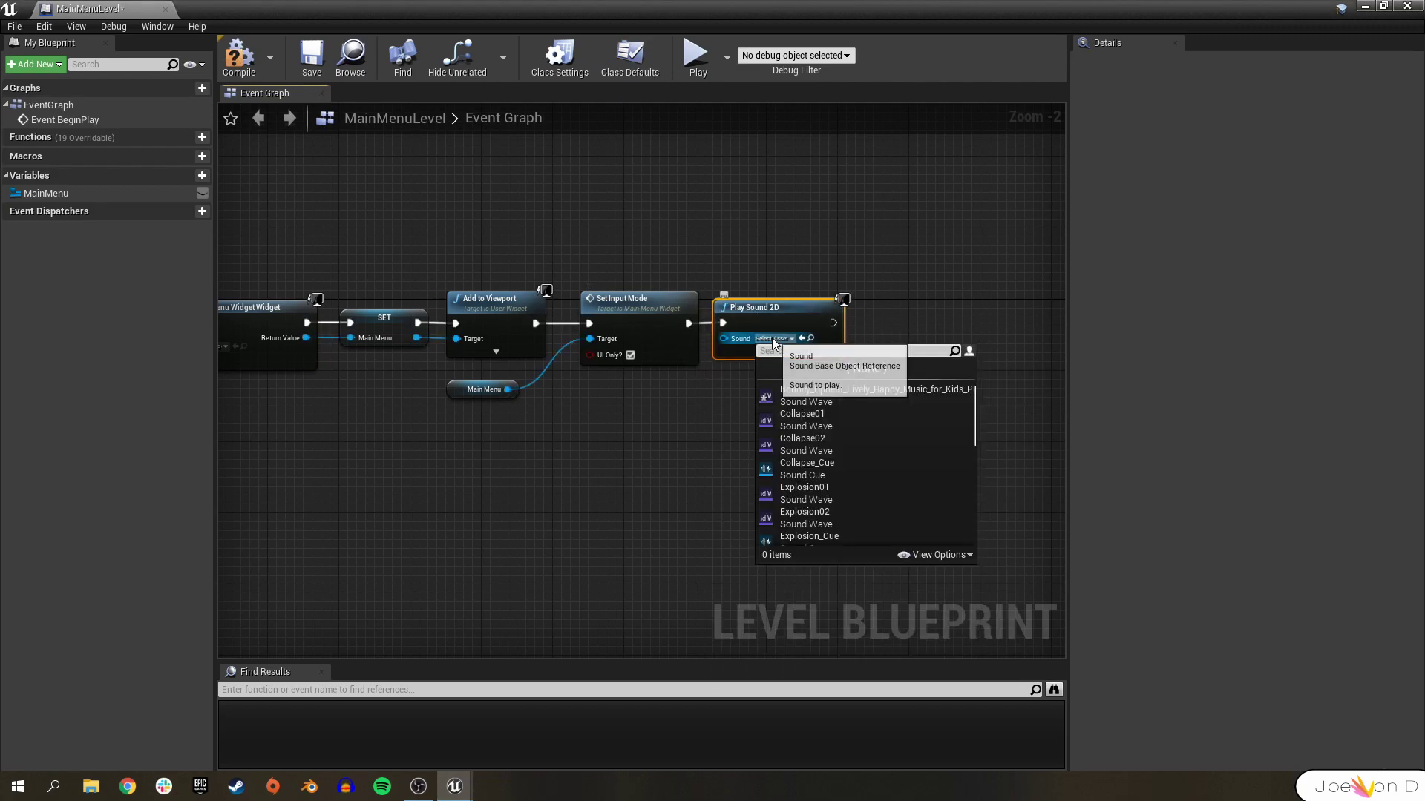
pyautogui.click(824, 385)
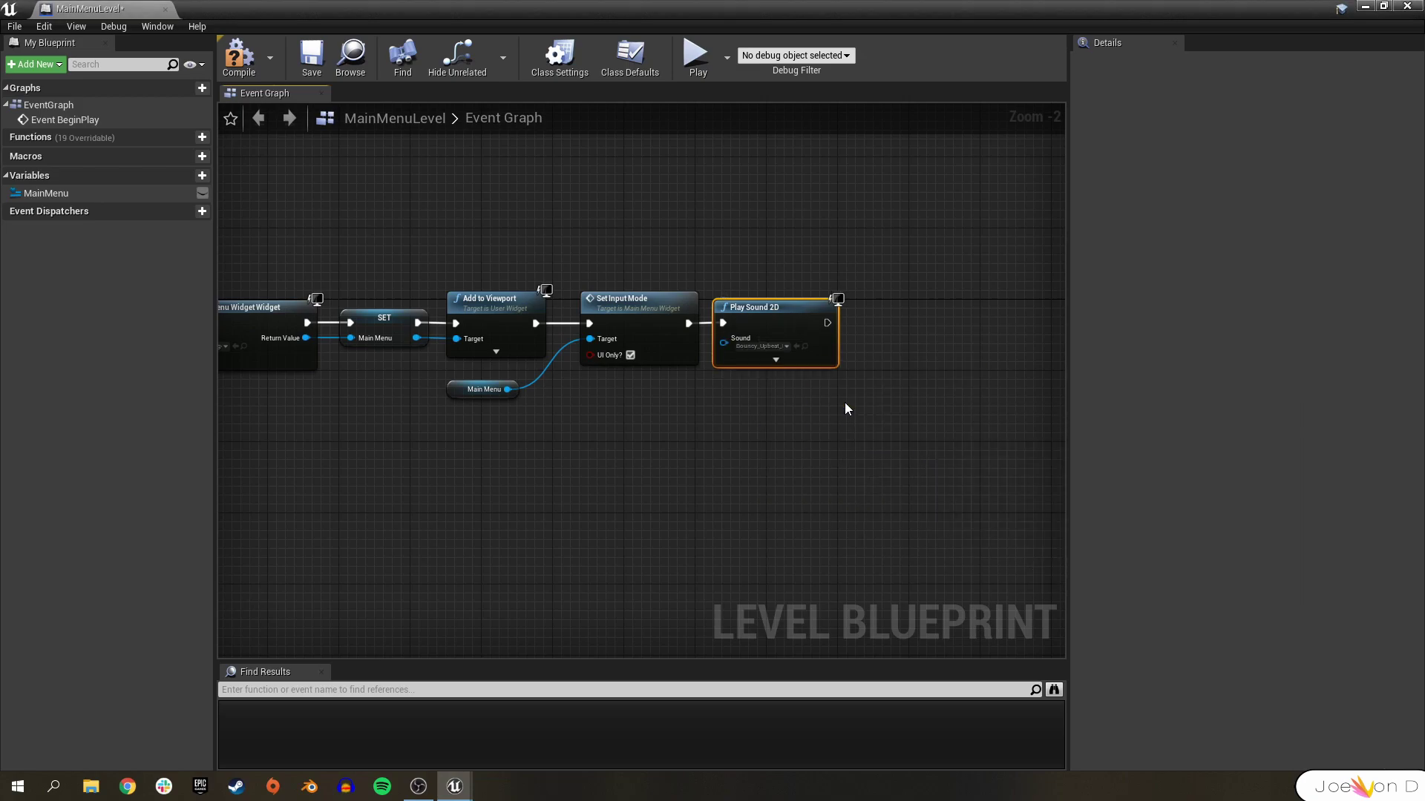
pyautogui.click(239, 56)
pyautogui.click(312, 58)
pyautogui.click(1362, 7)
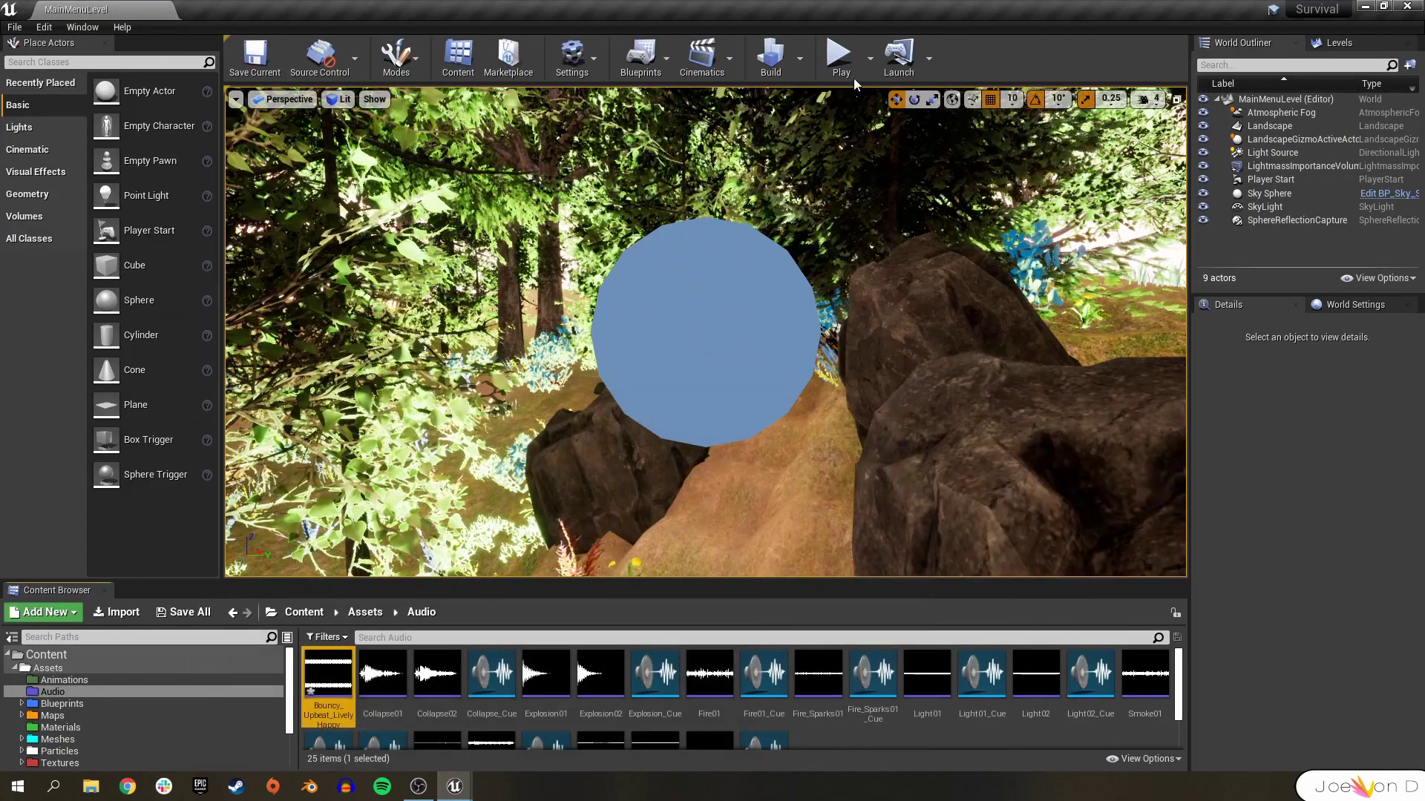
# Play the level to check the main menu with its music, end the session, and play it once more
pyautogui.click(843, 60)
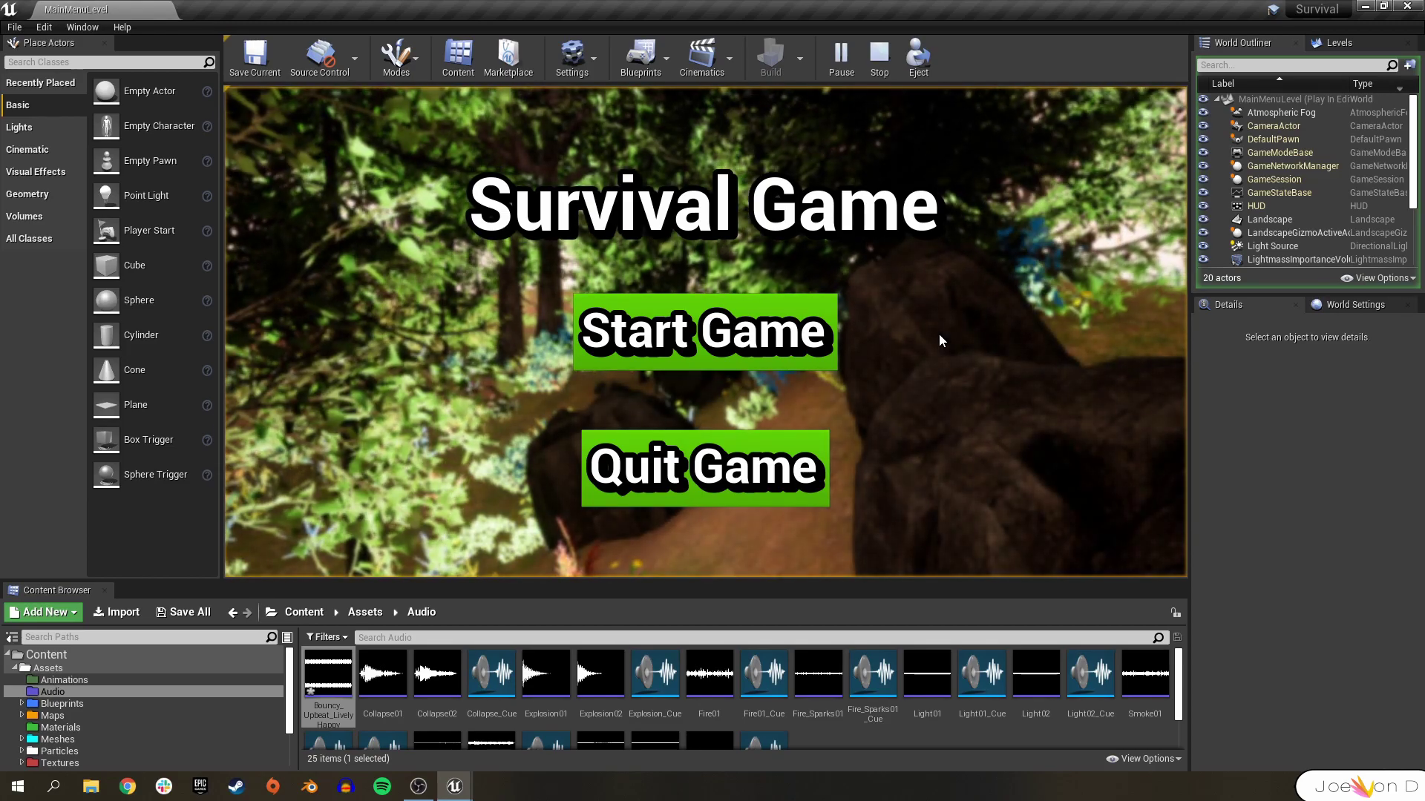
pyautogui.click(880, 56)
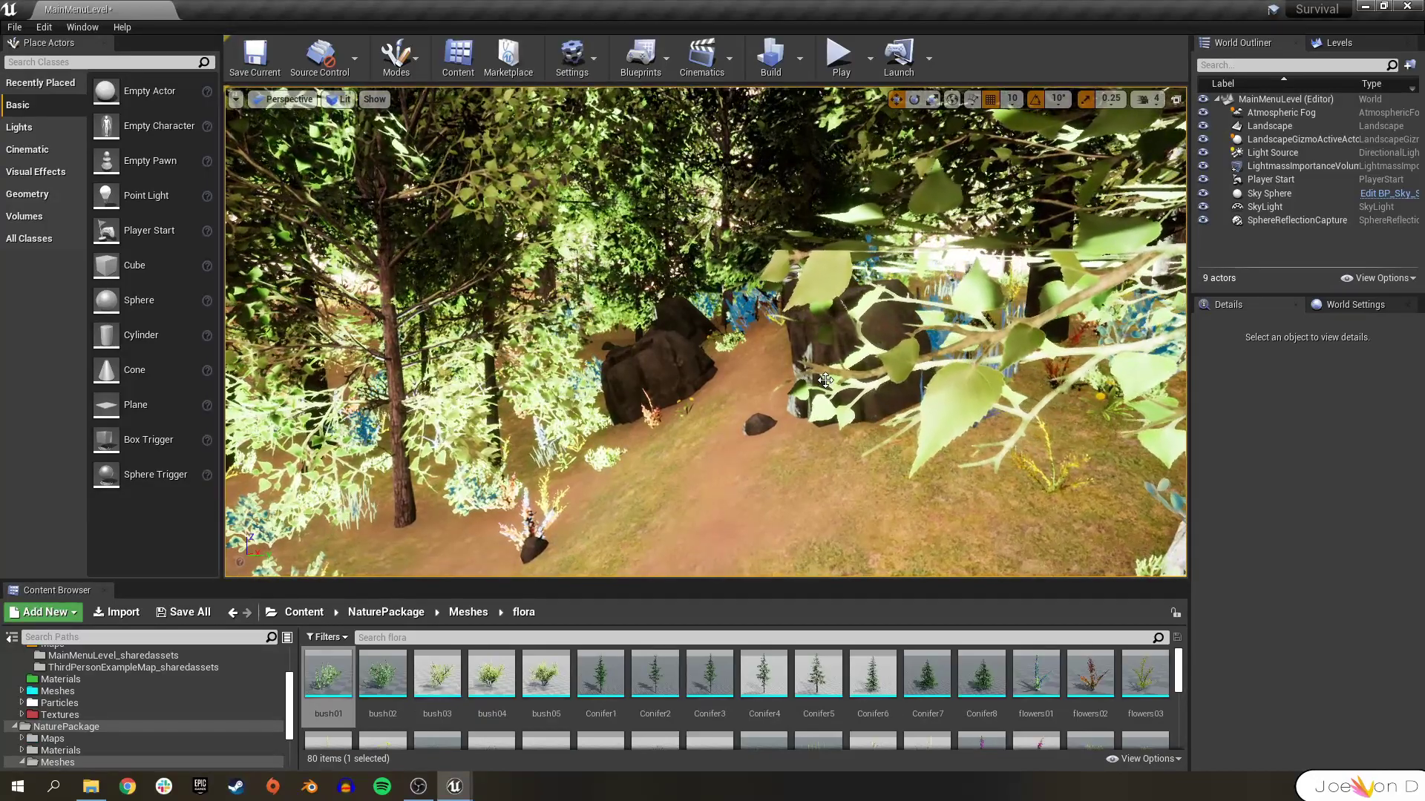
pyautogui.click(841, 59)
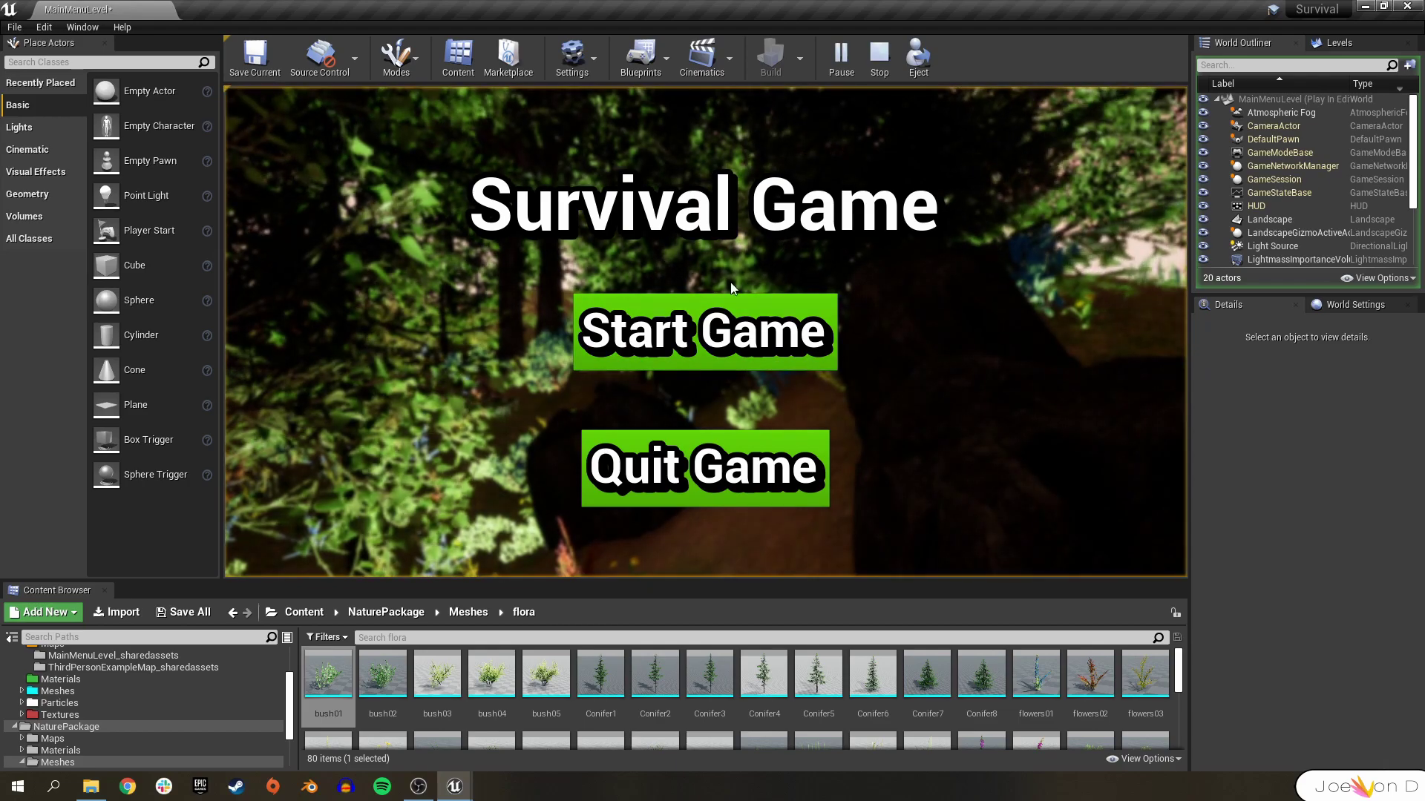